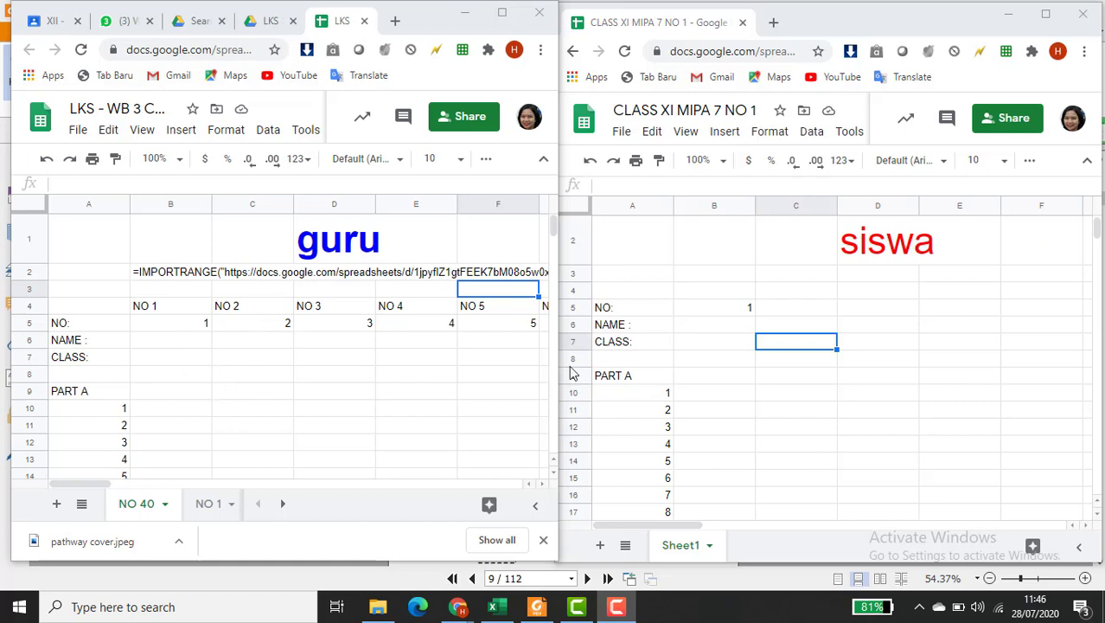
Fill in the student's name and set the class to "xi mipa 7" in the student sheet
left_click(731, 326)
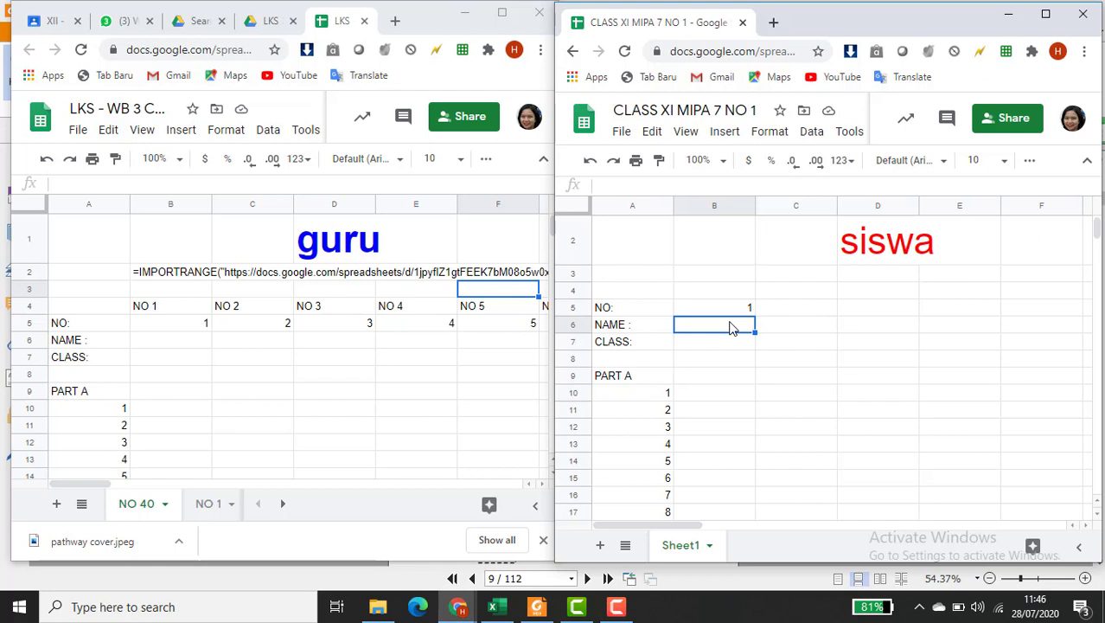
type("Anita")
key("Return")
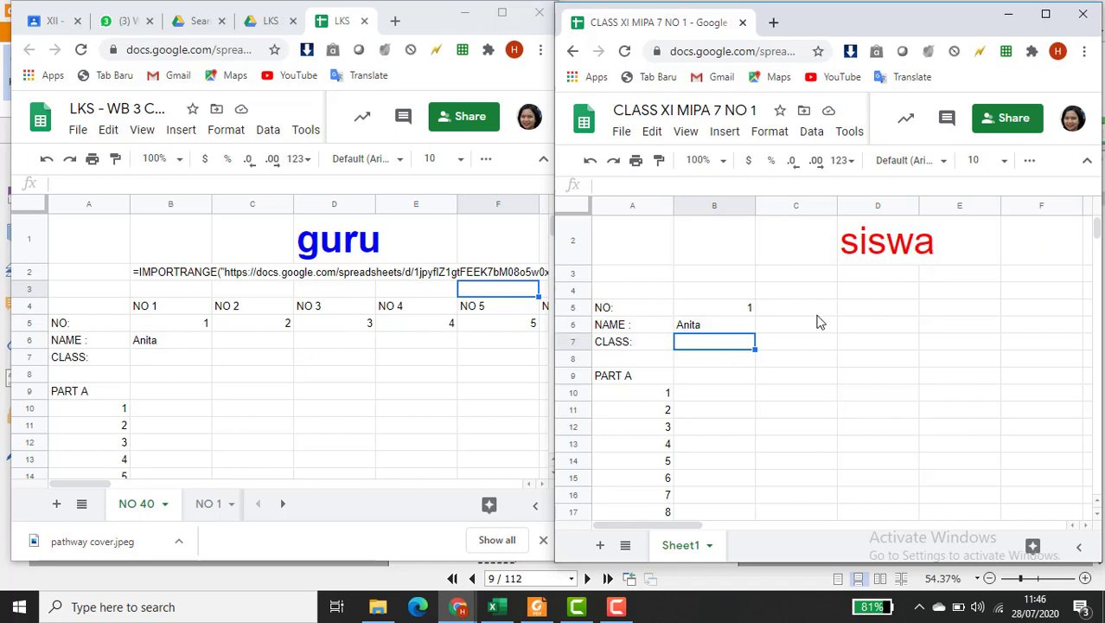
type("xi m")
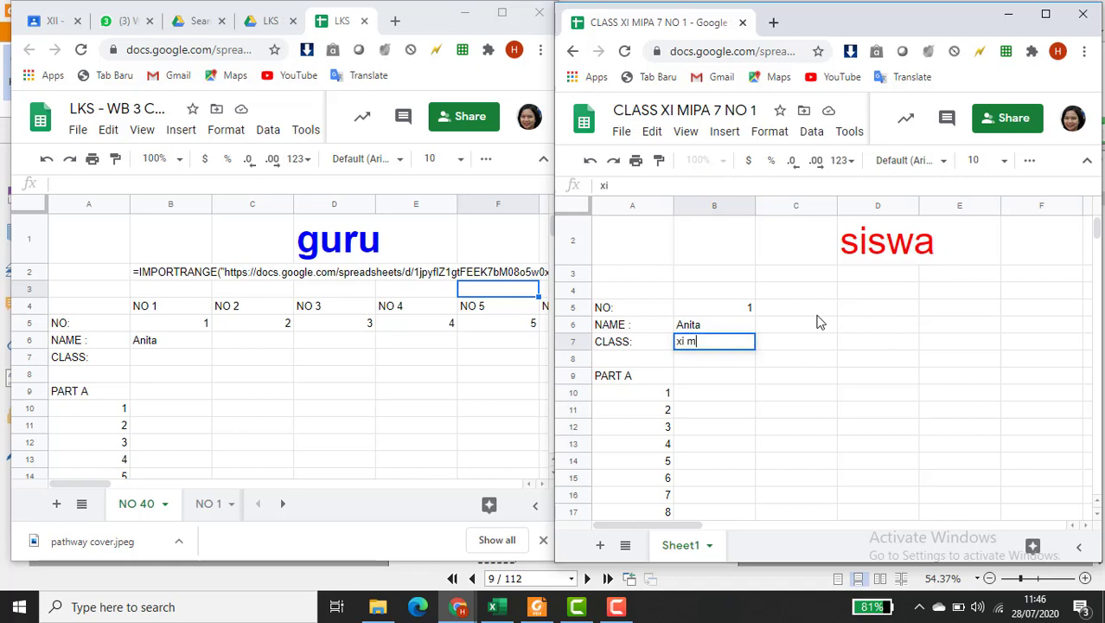
type("ipa 5")
key("BackSpace")
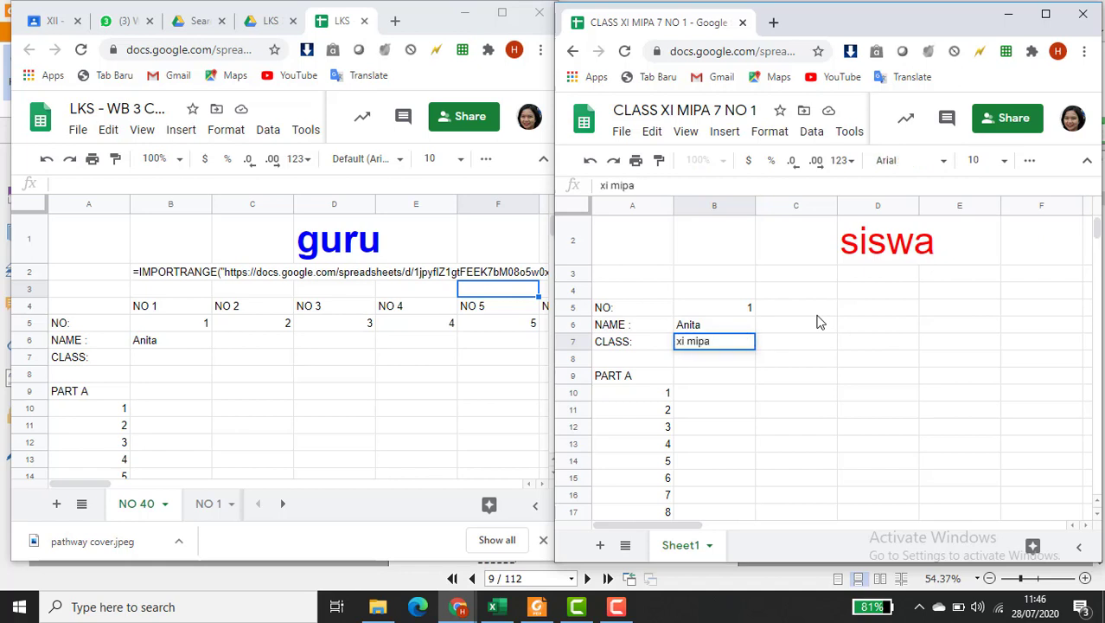
type("7")
key("Return")
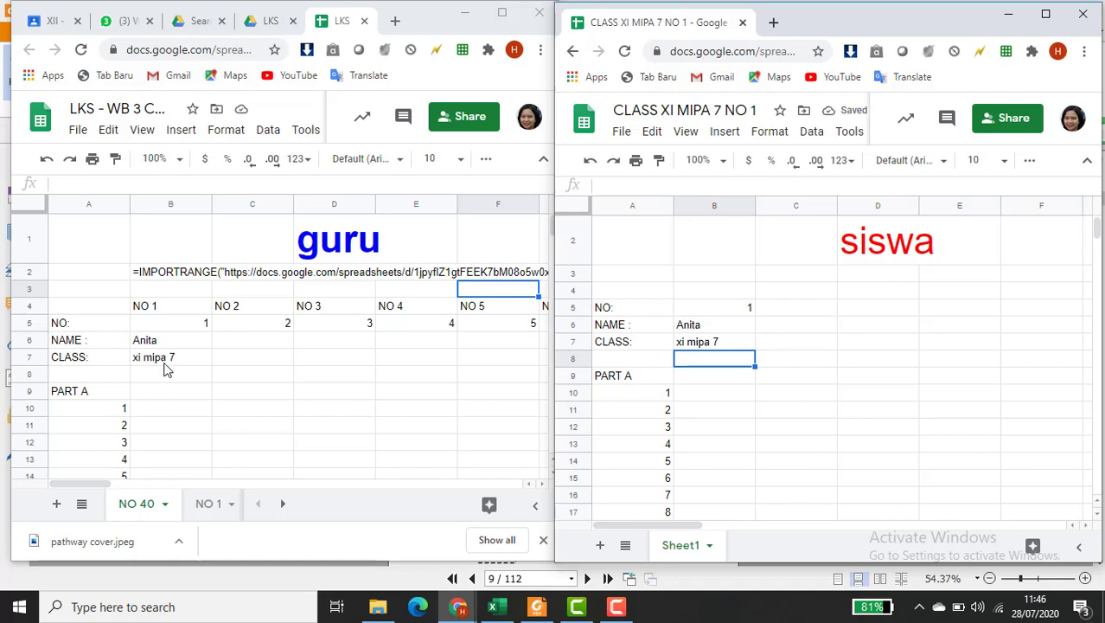
Enter the student's PART A answers for questions 1 to 10 as a, b, d, c, a, e, a, b, c, e
left_click(712, 402)
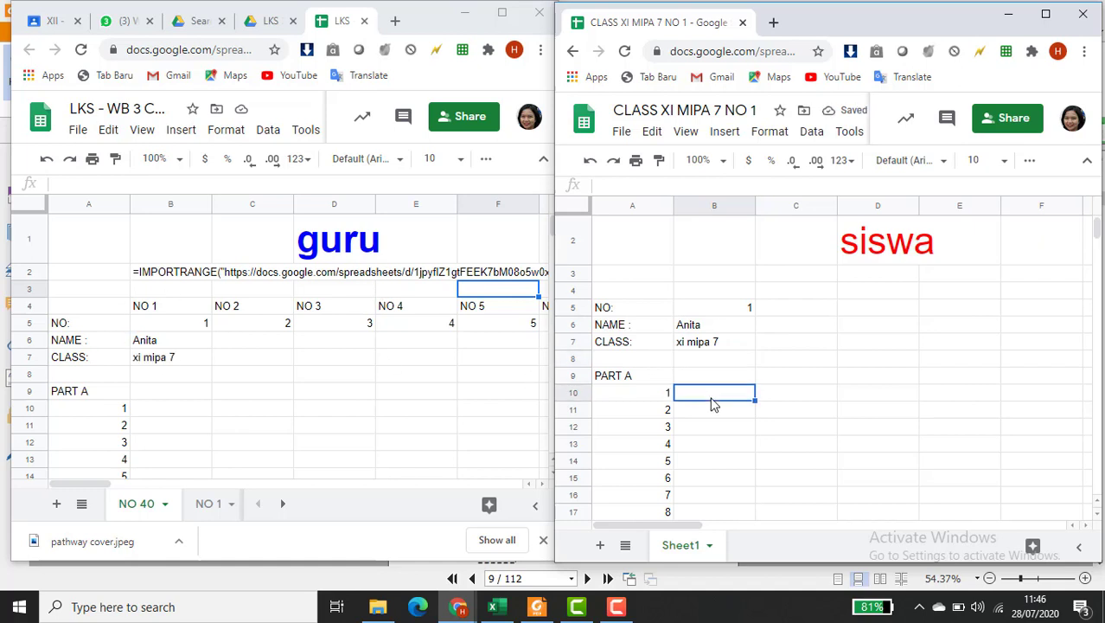
type("a")
key("Return")
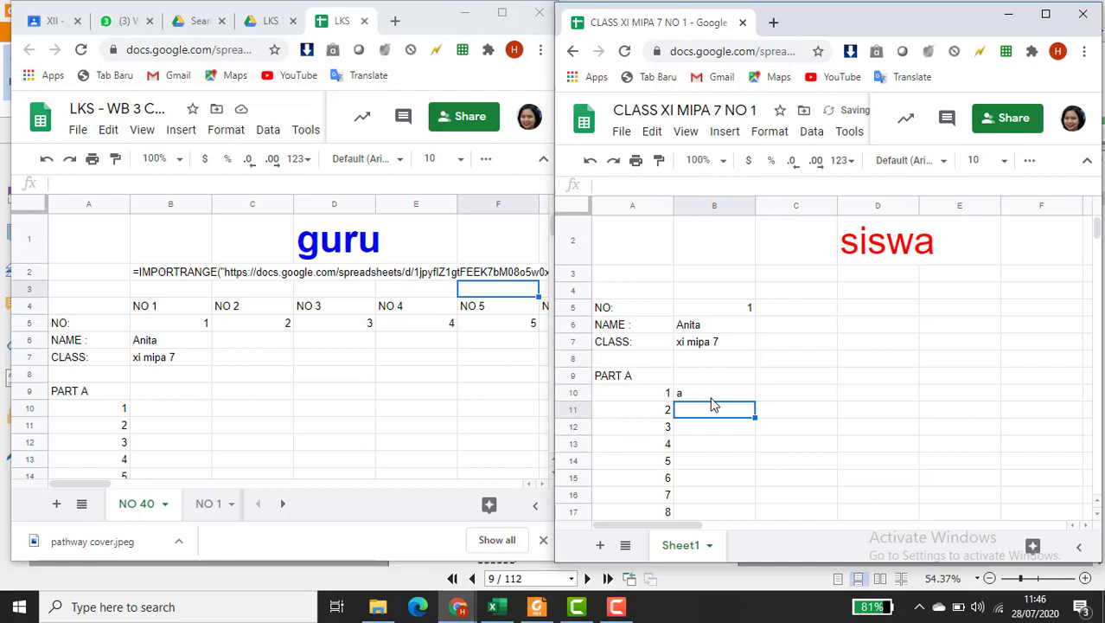
type("b")
key("Return")
type("d")
key("Return")
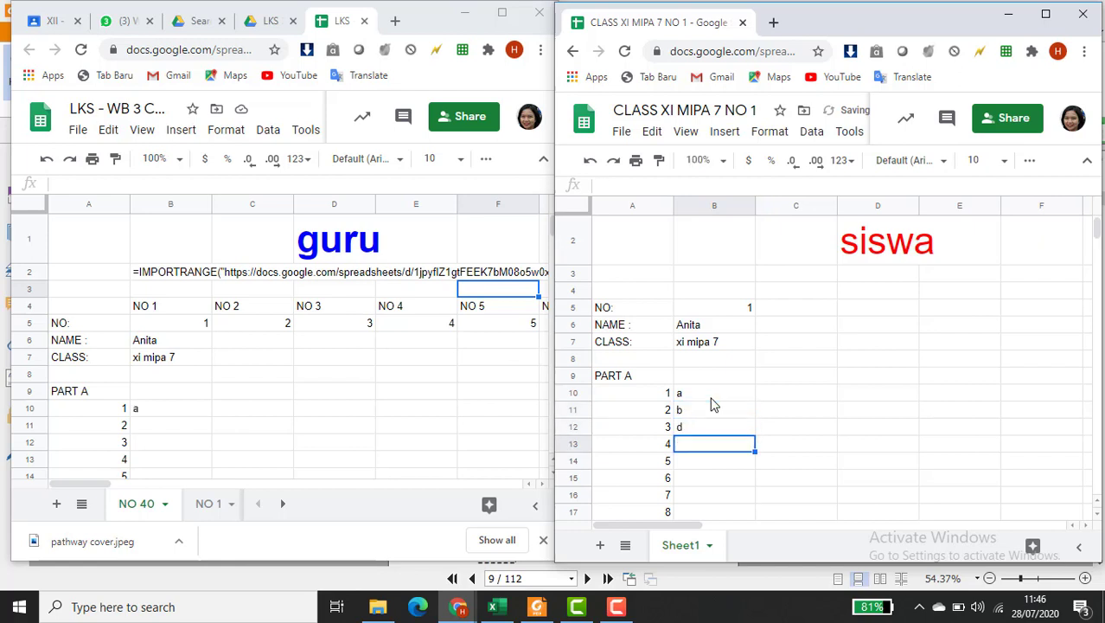
type("c")
key("Return")
type("a")
key("Return")
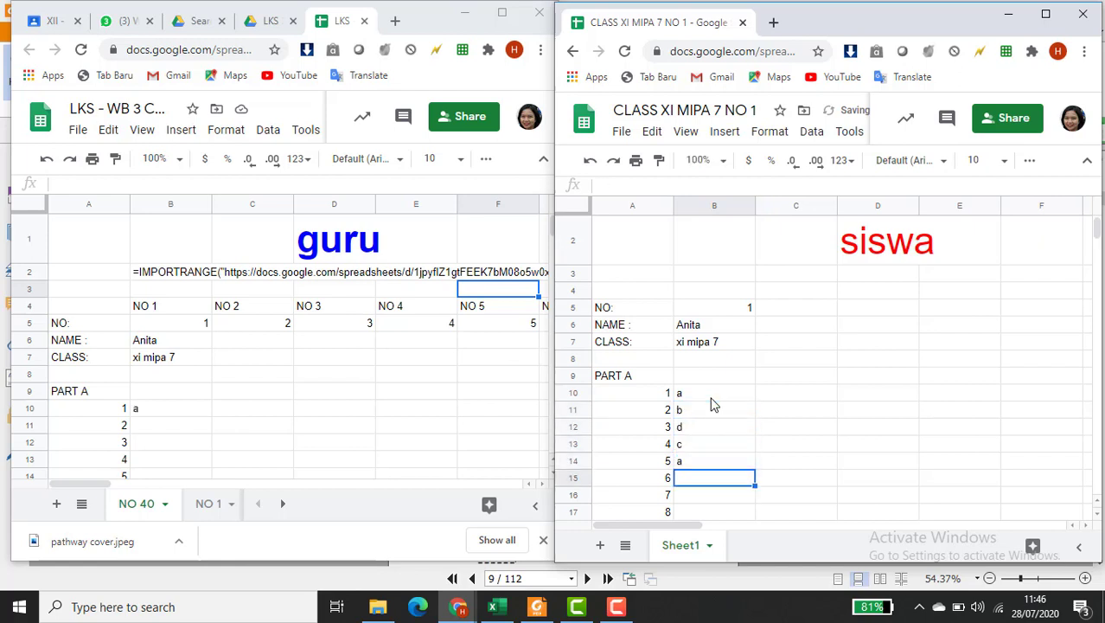
type("e")
key("Return")
type("a")
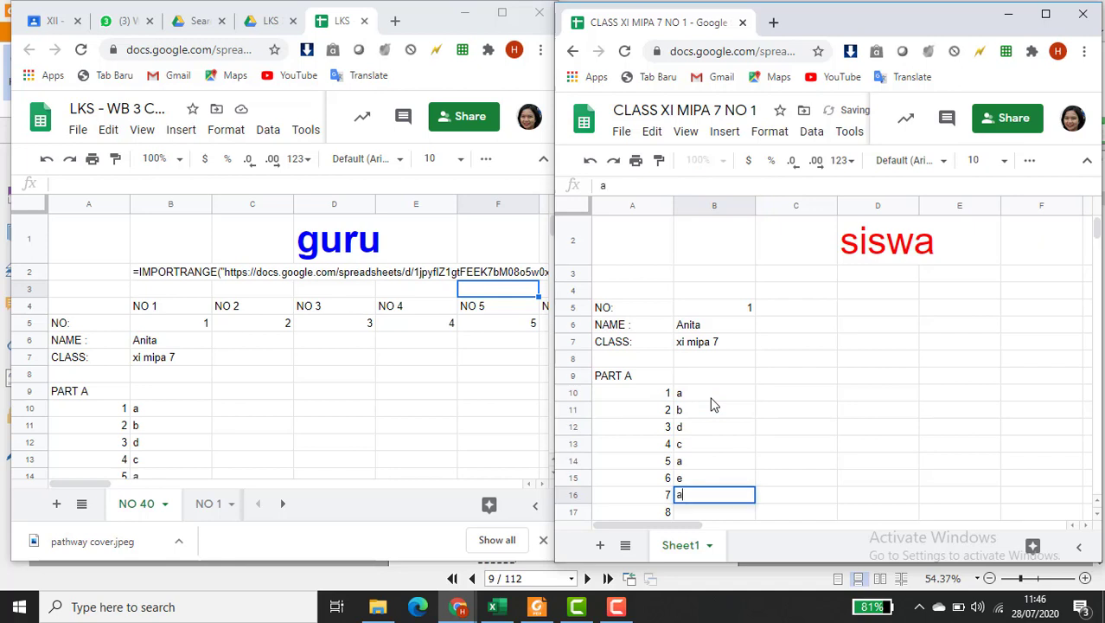
key("Return")
type("b")
key("Return")
type("c")
key("Return")
type("e")
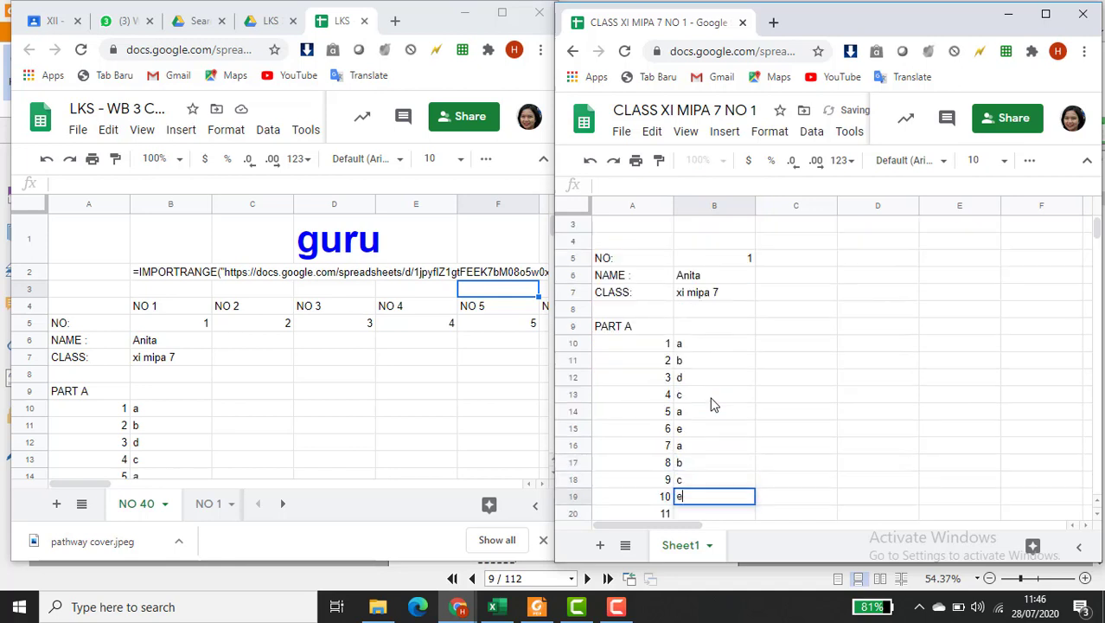
key("Return")
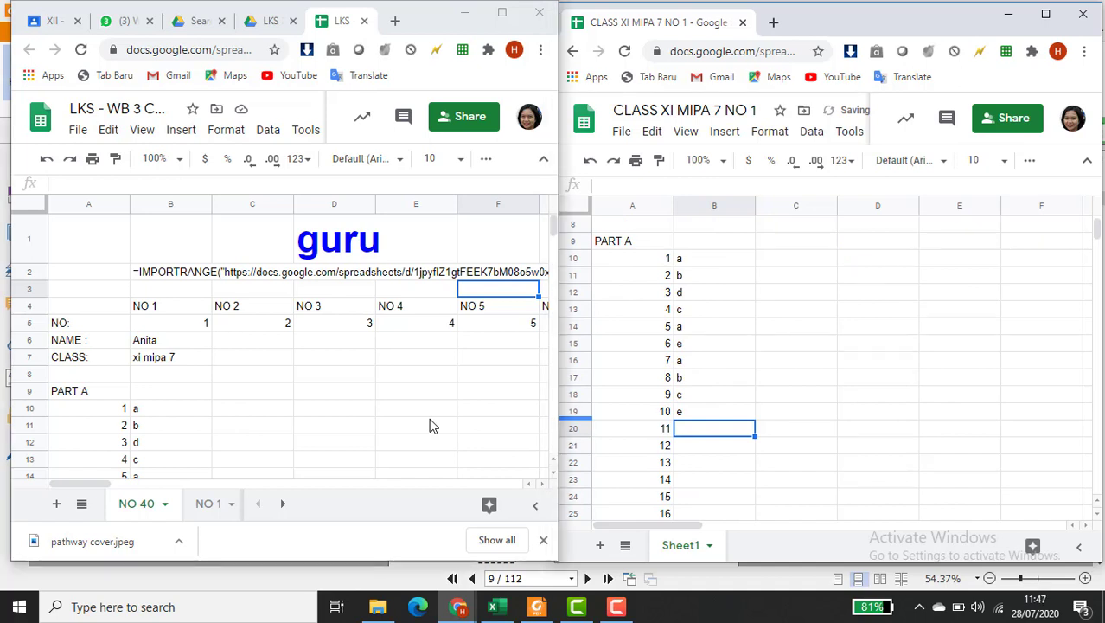
Compare the student's entries in the teacher's NO 40 sheet with those in the student sheet across the parts
left_click(433, 425)
scroll(433, 425, "down", 2)
scroll(432, 426, "down", 1)
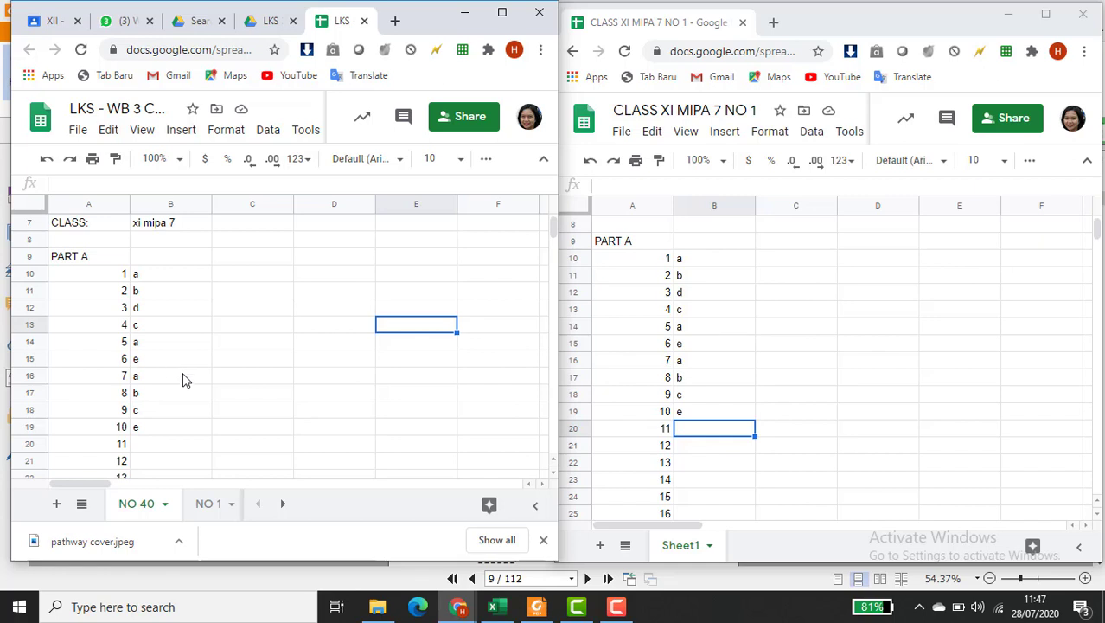
scroll(182, 378, "up", 3)
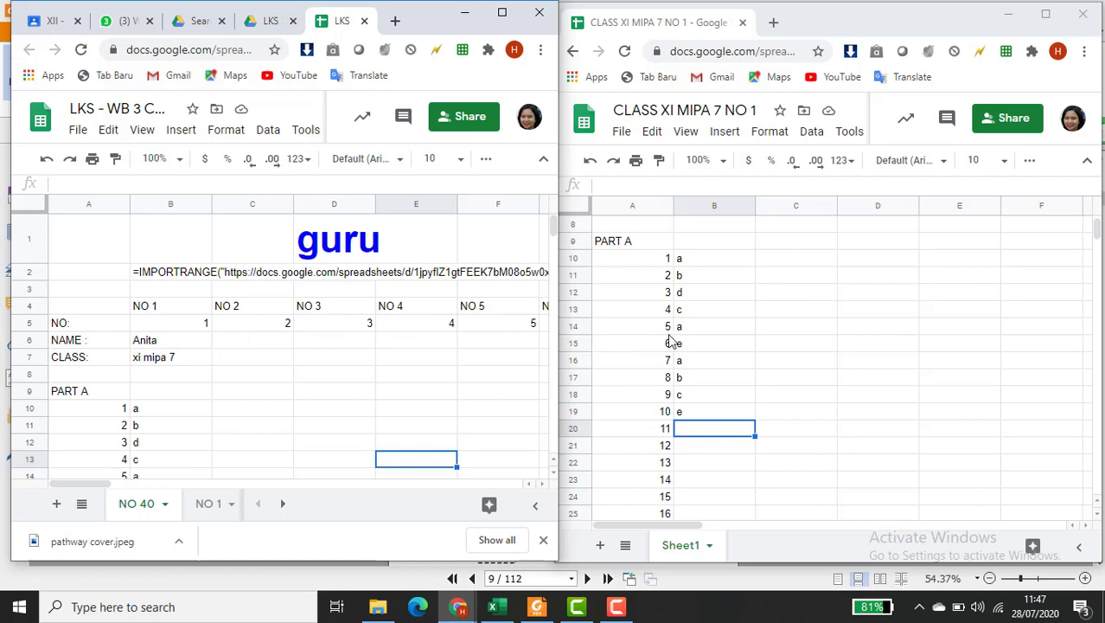
scroll(671, 340, "up", 1)
scroll(671, 341, "up", 2)
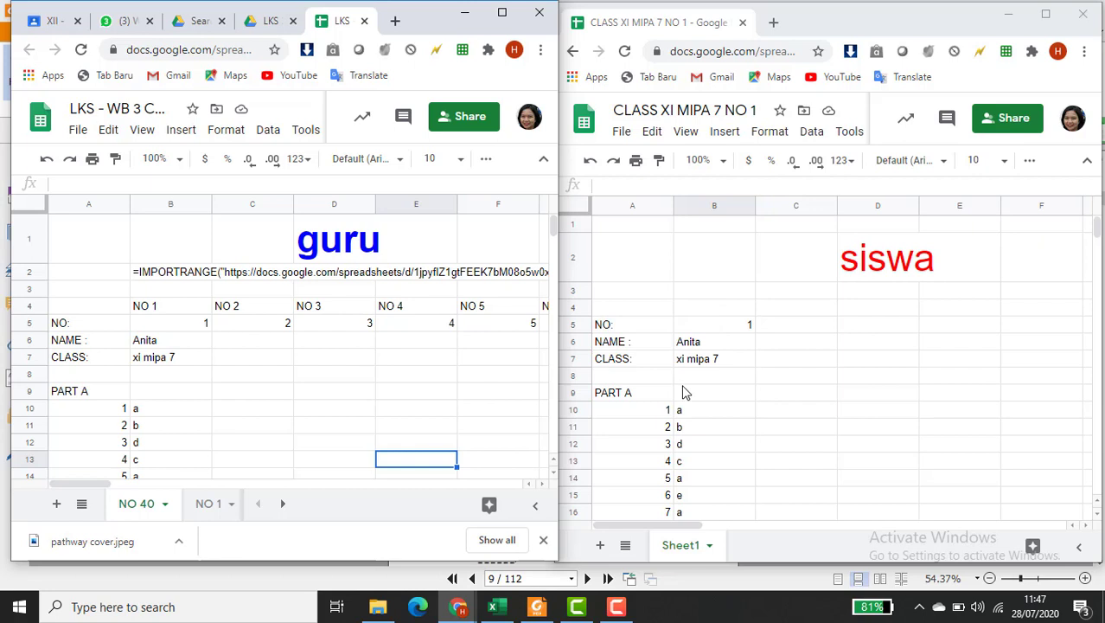
scroll(683, 390, "down", 2)
scroll(683, 394, "down", 4)
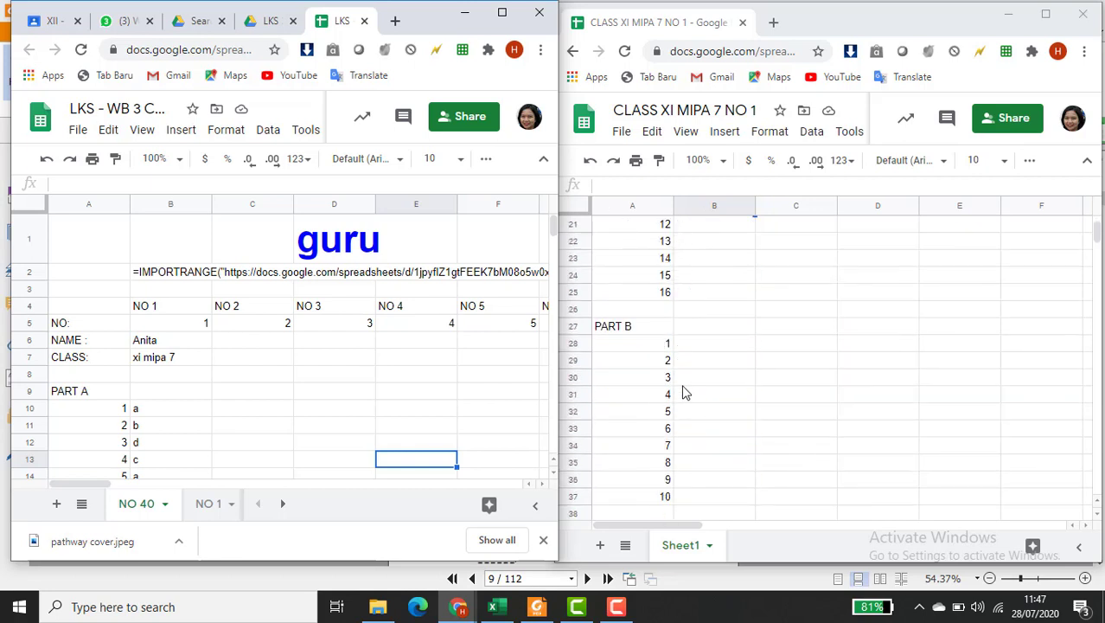
scroll(683, 394, "down", 3)
scroll(683, 389, "up", 6)
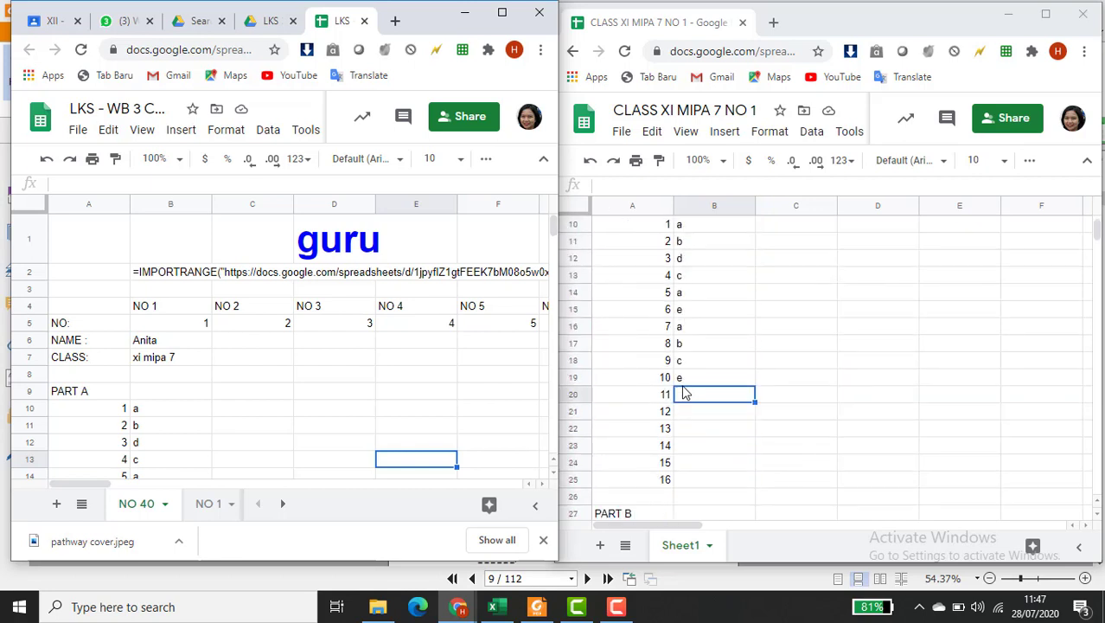
scroll(720, 289, "up", 2)
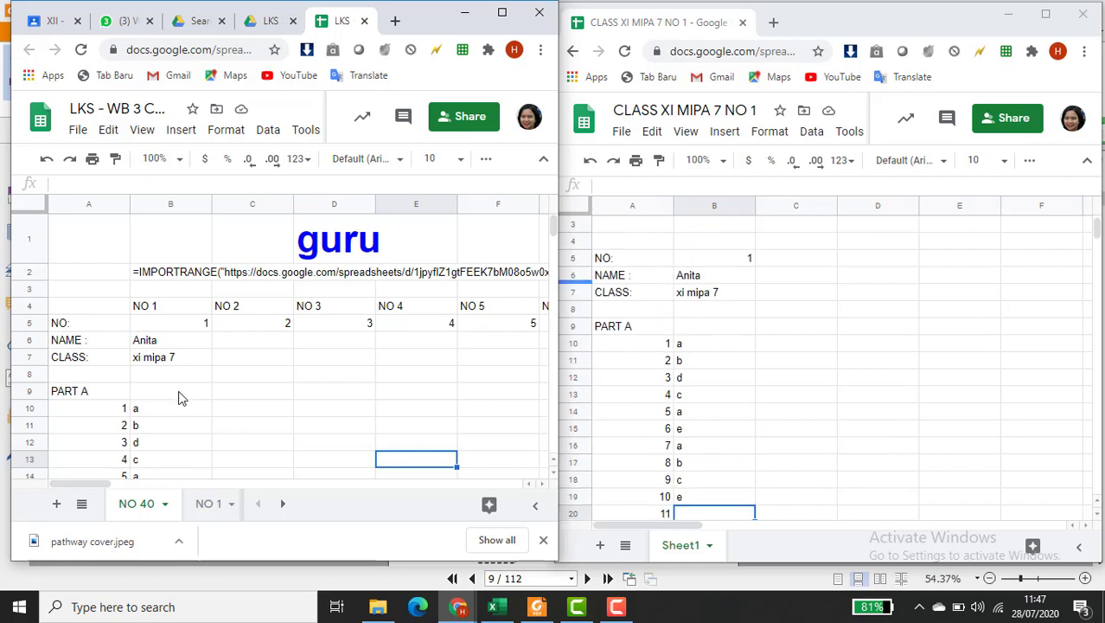
scroll(177, 398, "down", 3)
scroll(177, 398, "down", 2)
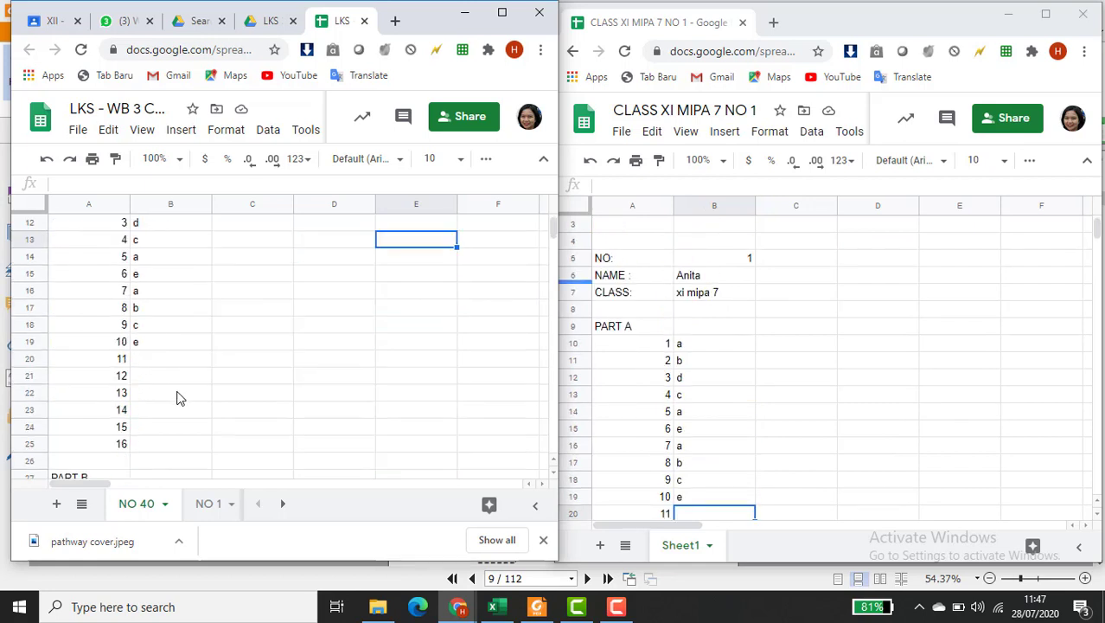
scroll(176, 398, "down", 2)
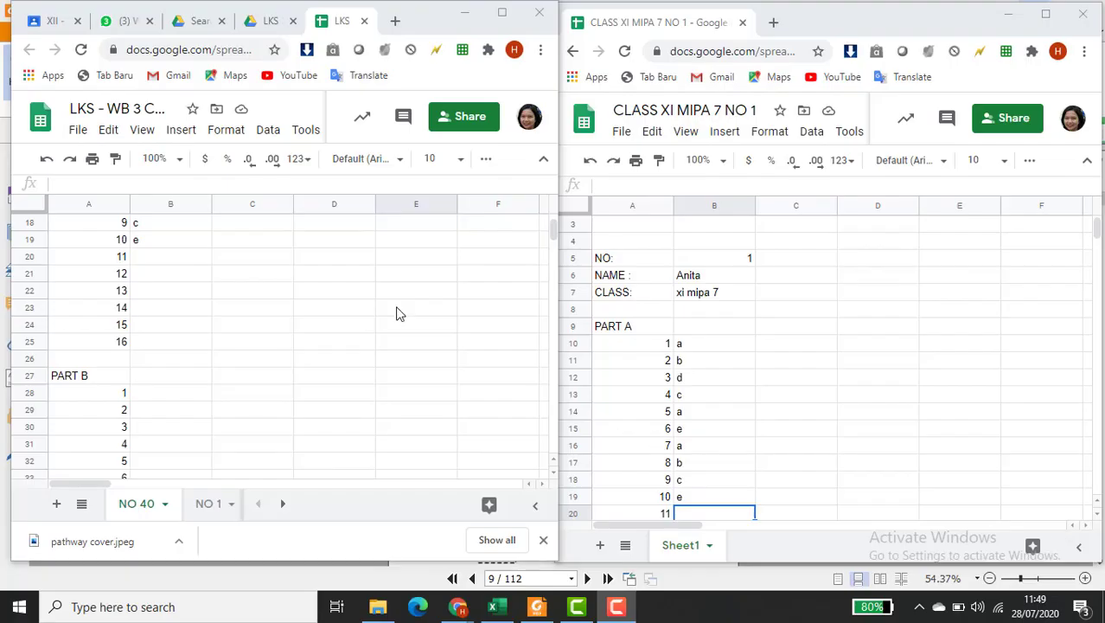
scroll(397, 313, "up", 6)
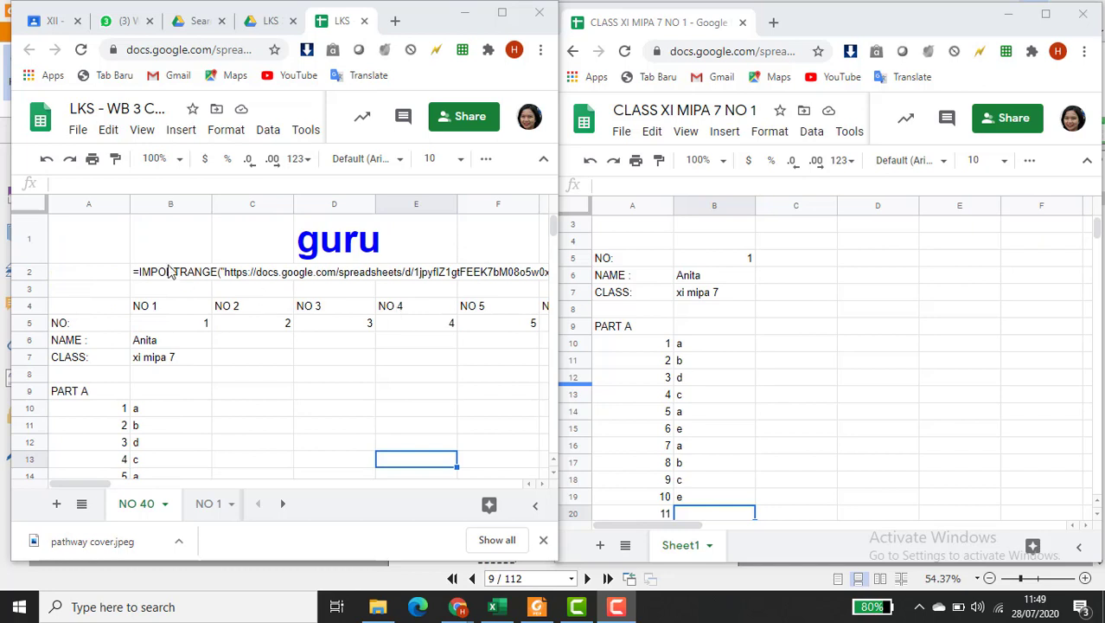
Label the empty row above the student numbers "NILAI:" in cell A3 of the teacher sheet
left_click(167, 292)
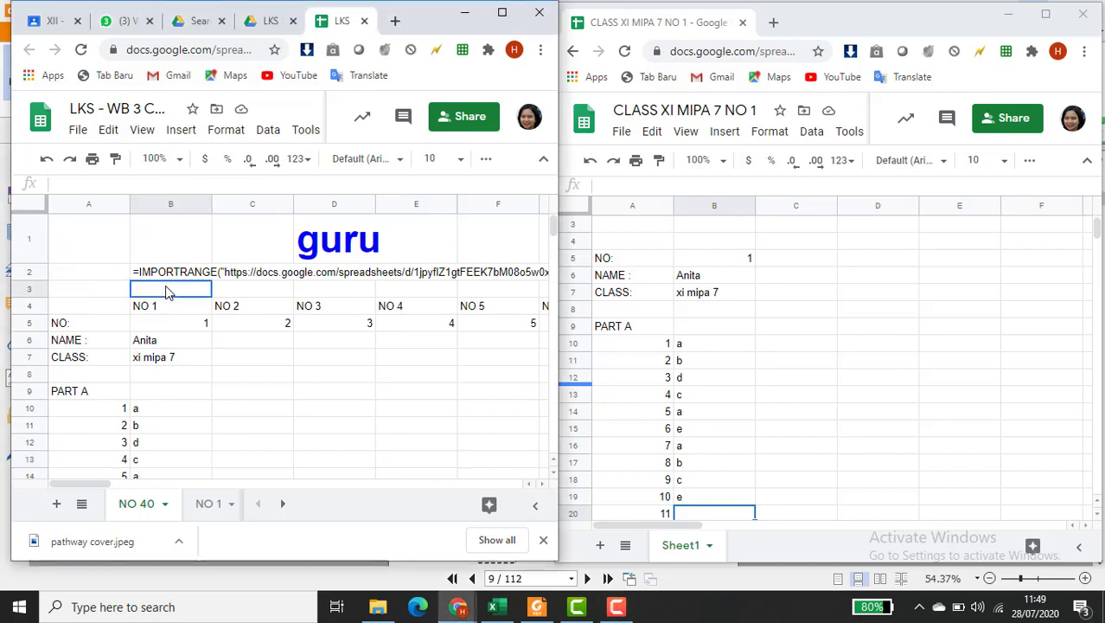
left_click(29, 290)
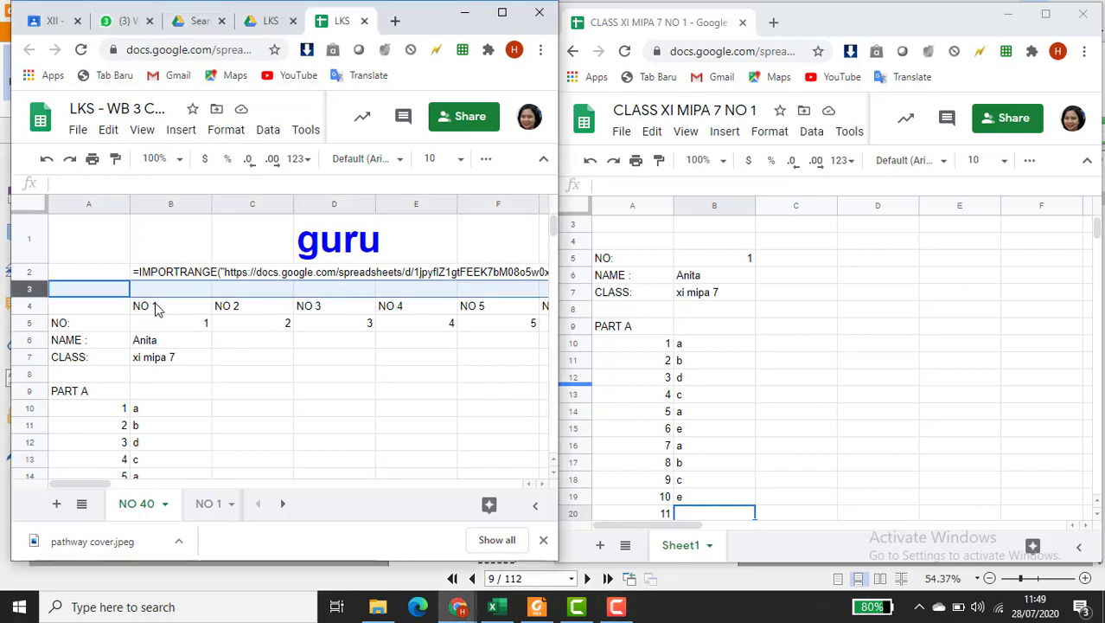
left_click(84, 294)
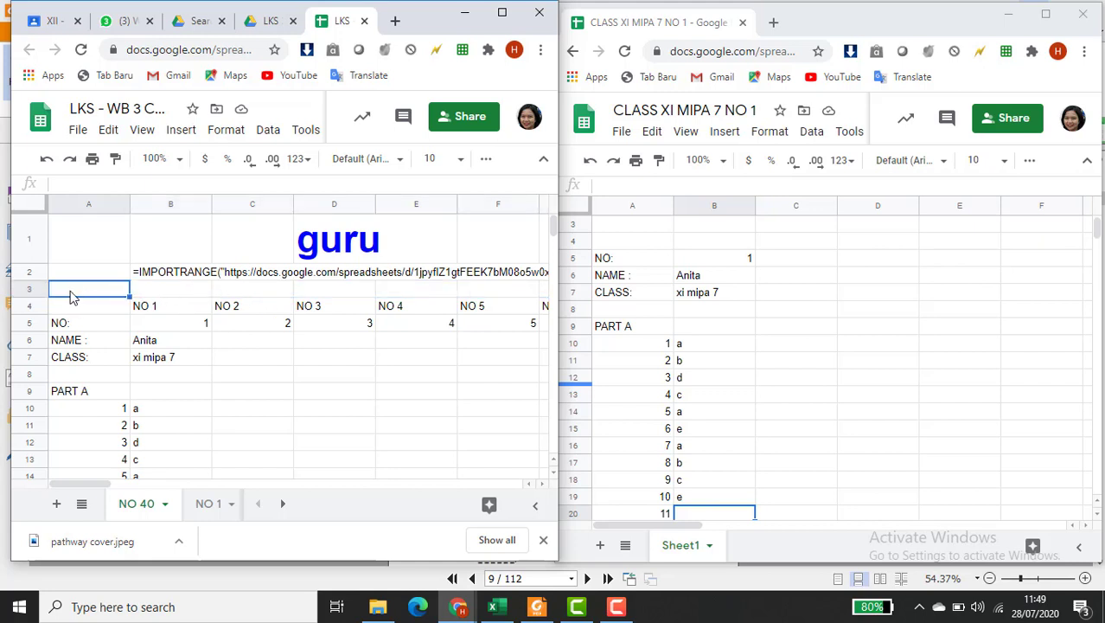
type("NILAI")
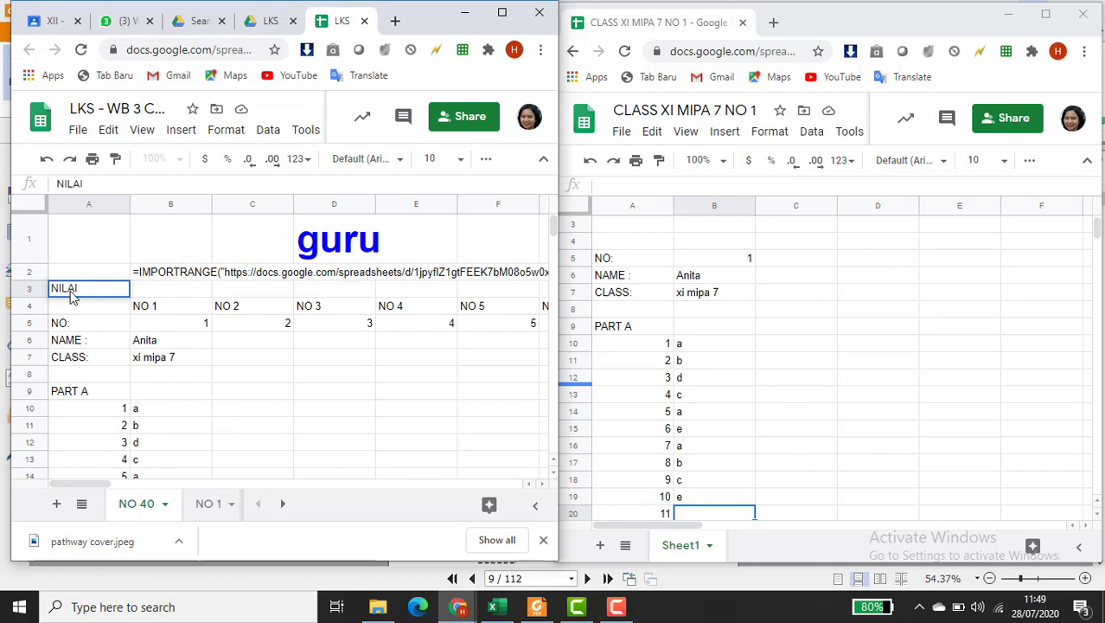
type(":")
Review student NO 1's answers in column B of the teacher sheet, from PART A to PART C
left_click(171, 411)
key("Down")
key("Down")
key("Down")
key("Down")
key("Down")
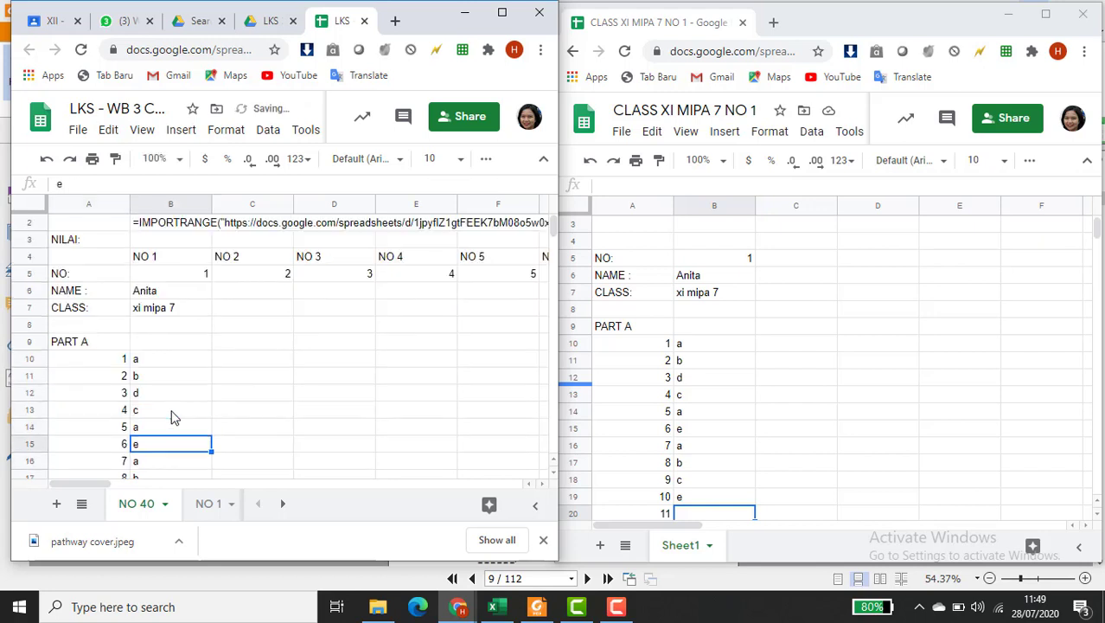
key("Down")
key("Down")
key("Down")
key("Down")
key("Down")
key("Down")
key("Down")
key("Down")
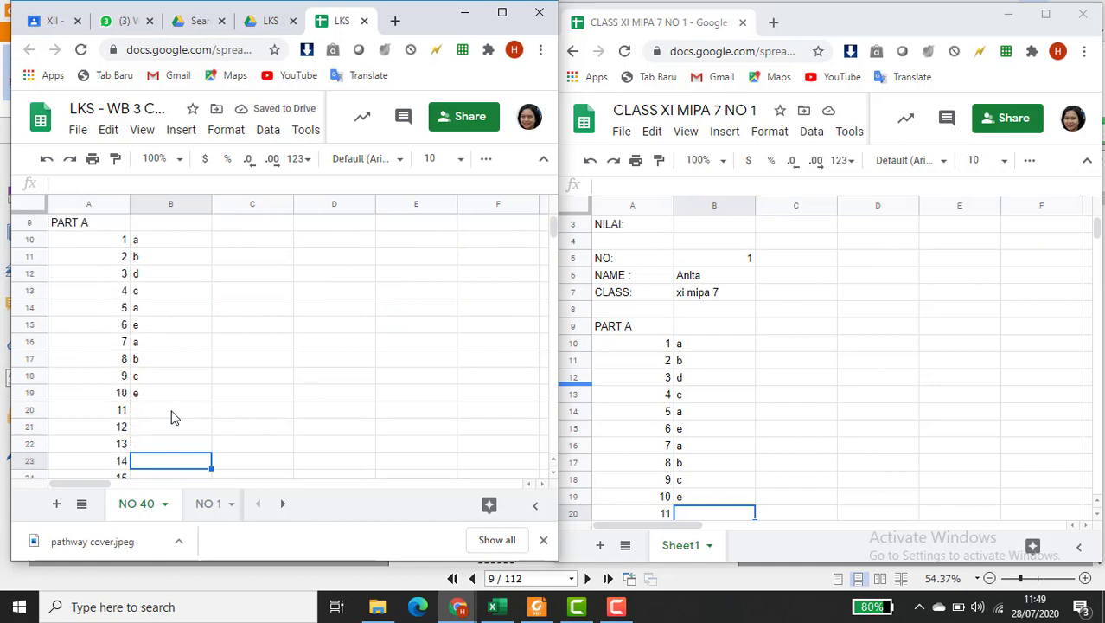
key("Down")
key("Down")
key("Down")
key("Down")
key("Down")
key("Down")
key("Down")
key("Down")
key("Down")
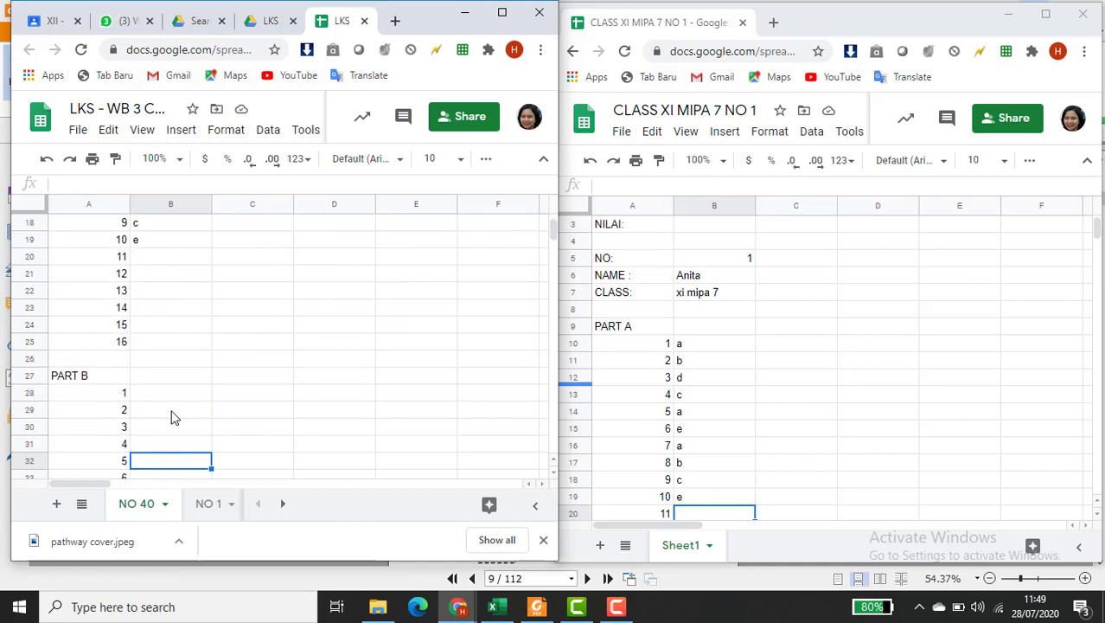
key("Down")
key("Down")
key("Down")
key("Down")
key("Down")
key("Down")
key("Down")
key("Down")
key("Down")
key("Down")
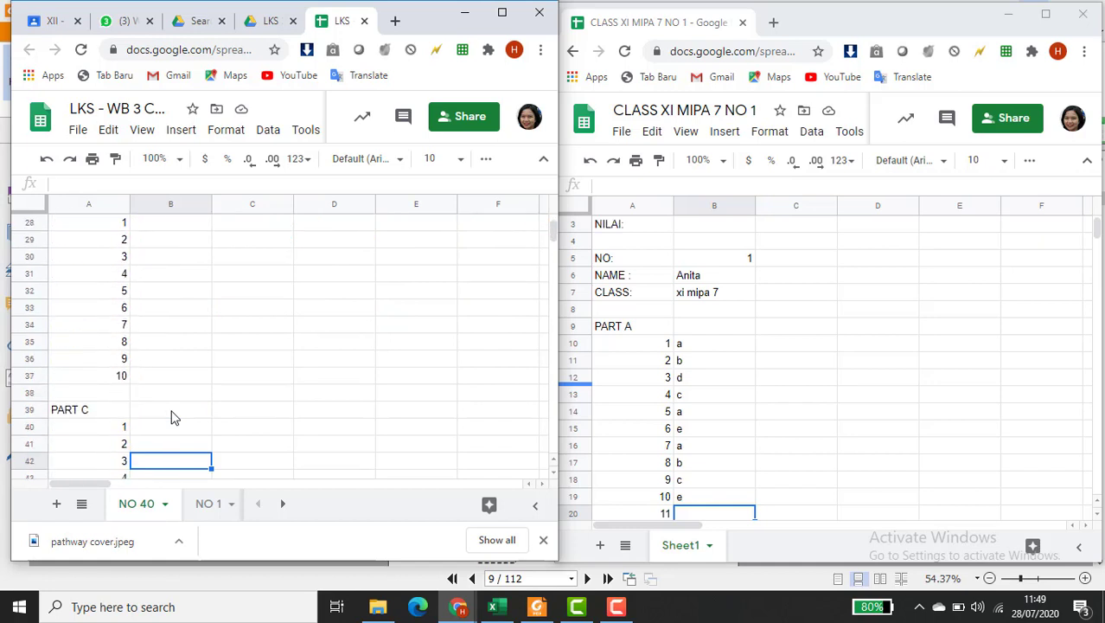
key("Down")
key("Up")
key("Up")
key("Up")
key("Up")
key("Up")
key("Up")
key("Up")
key("Up")
key("Up")
key("Up")
key("Up")
key("Up")
key("Up")
key("Up")
key("Up")
key("Up")
key("Up")
key("Up")
key("Up")
key("Up")
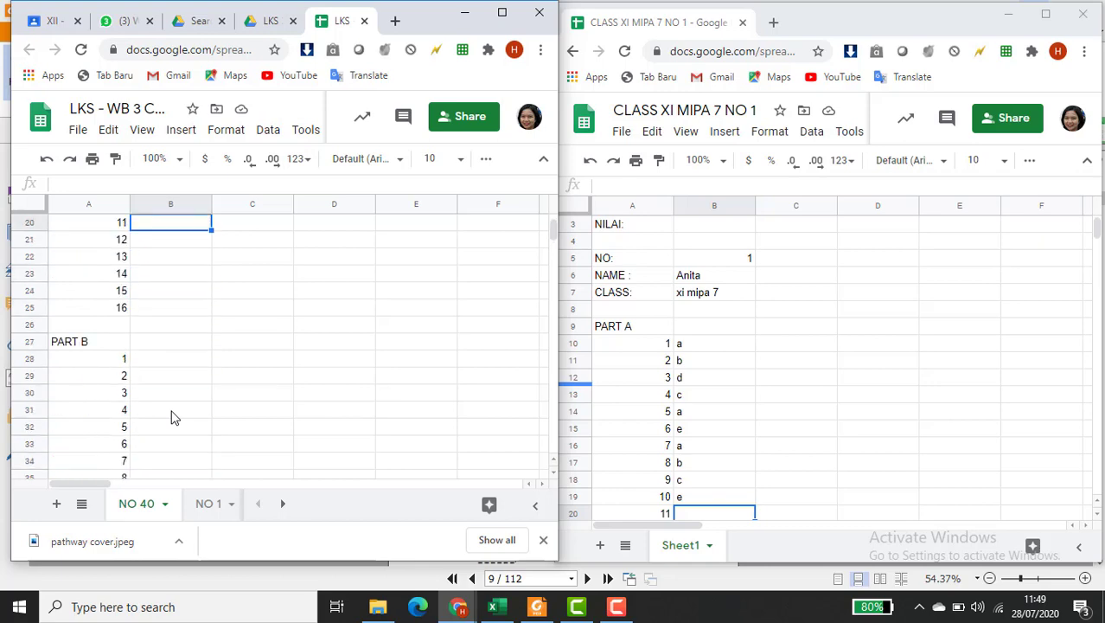
key("Up")
key("Up")
key("Up")
key("Up")
key("Up")
key("Up")
key("Up")
key("Up")
key("Up")
key("Up")
key("Up")
key("Up")
key("Up")
key("Up")
key("Up")
key("Up")
key("Up")
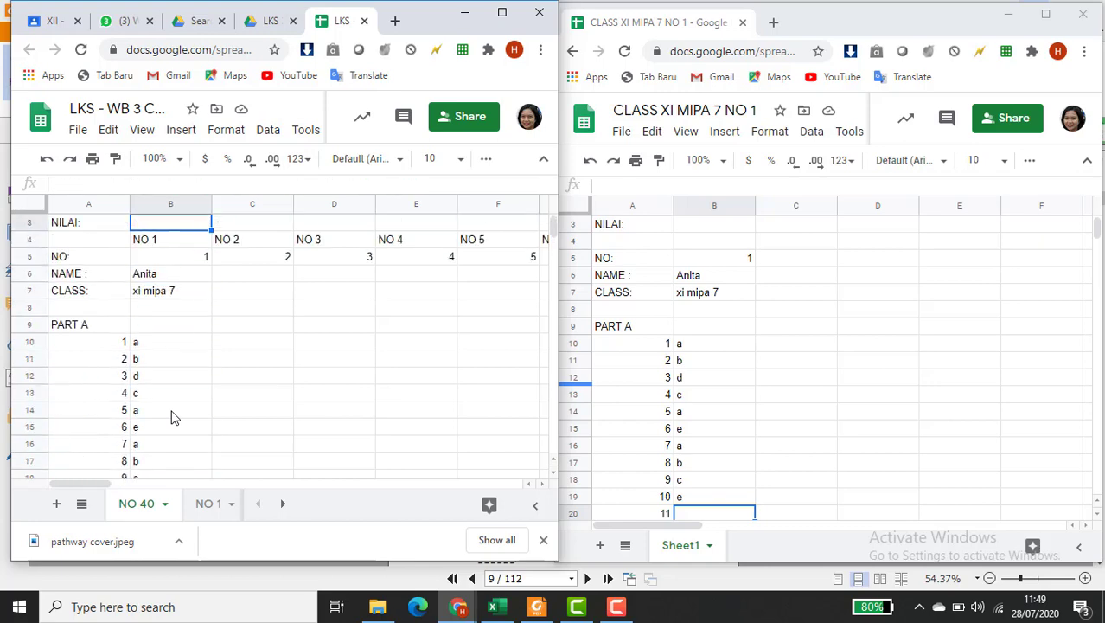
Enter the grade 98 for student NO 1 in the NILAI row of the teacher sheet
key("Up")
key("Down")
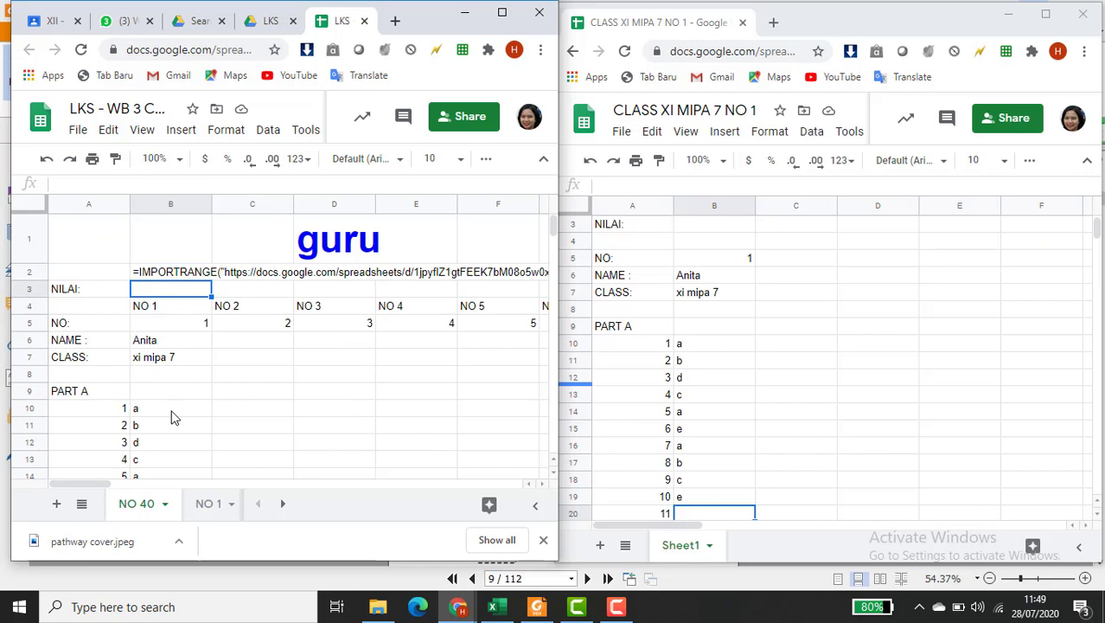
type("98")
key("Return")
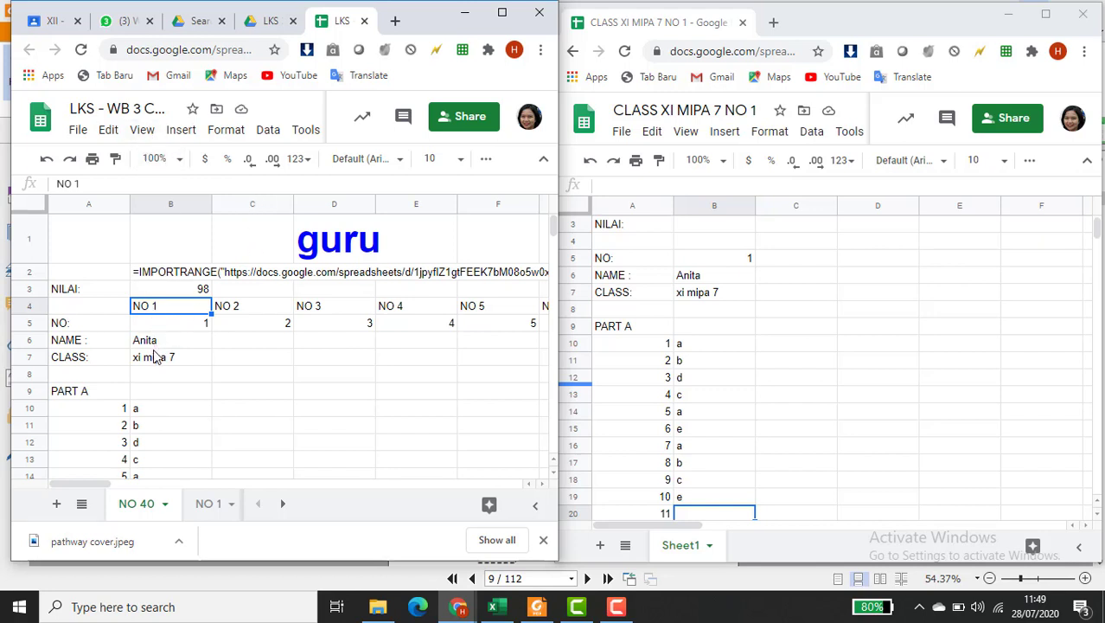
left_click(183, 294)
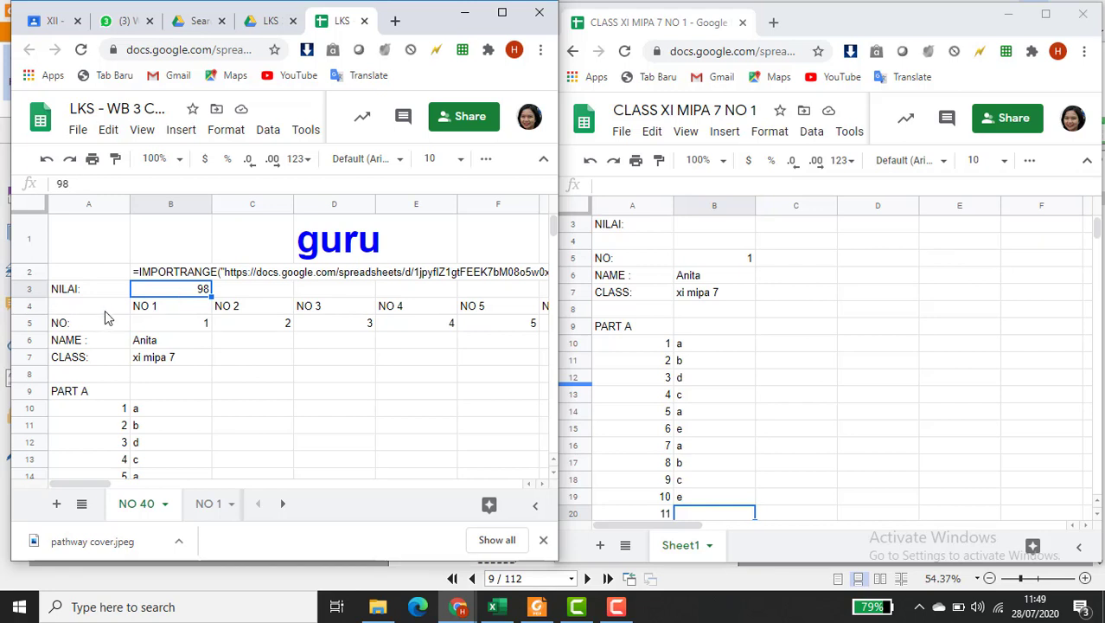
scroll(104, 313, "down", 10)
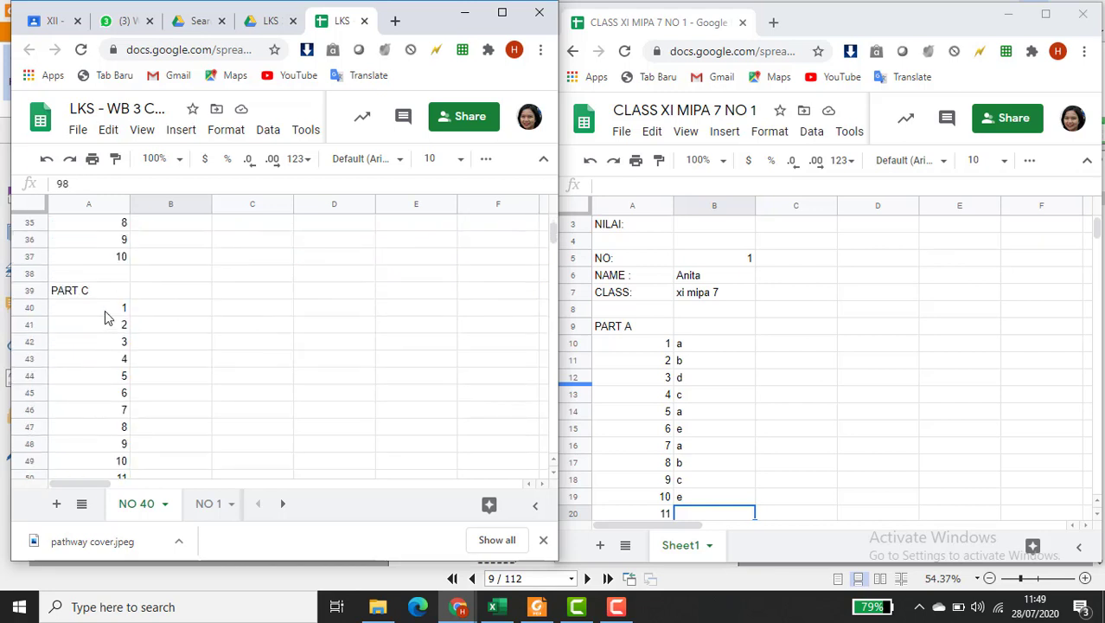
scroll(105, 316, "down", 13)
scroll(104, 316, "up", 11)
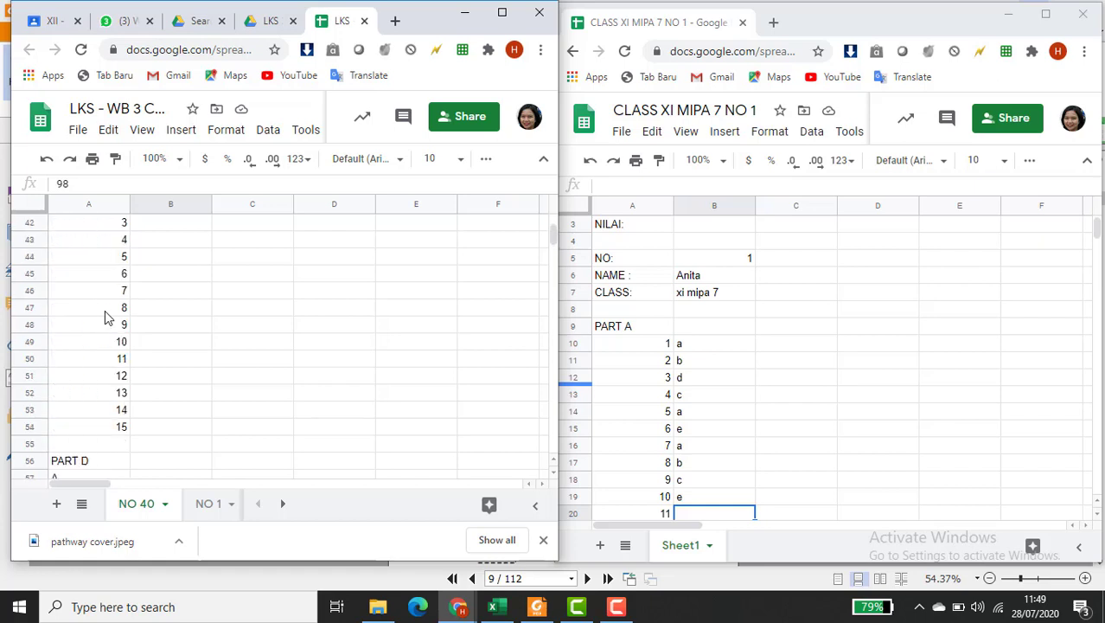
scroll(105, 317, "up", 12)
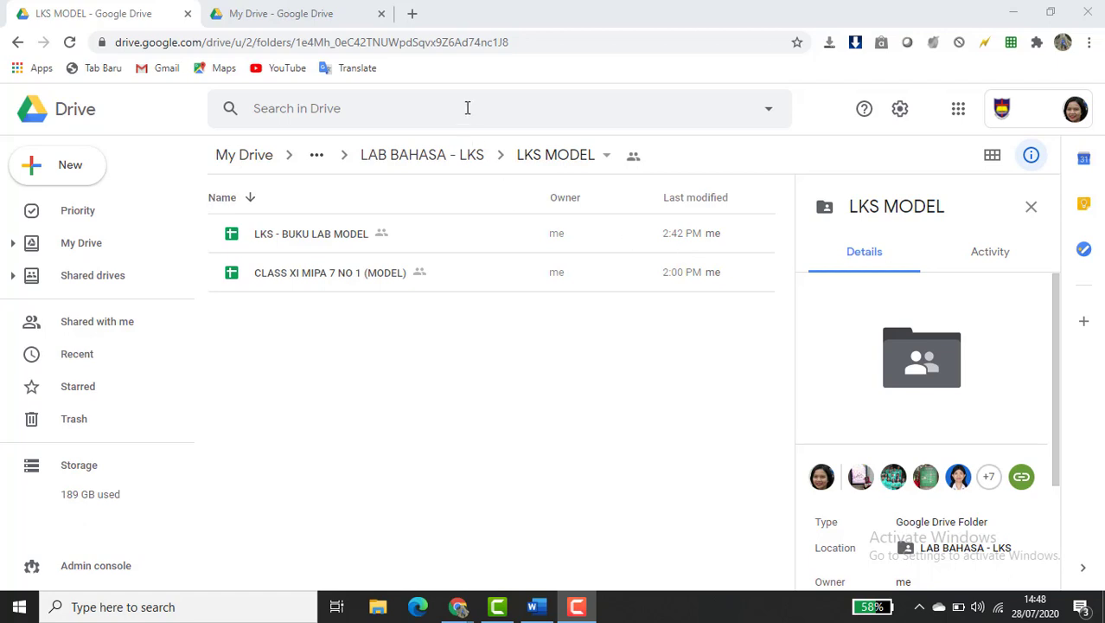
Copy the LKS MODEL folder's Drive link and open it in the signed-out browser window
left_click(482, 43)
key("ctrl+c")
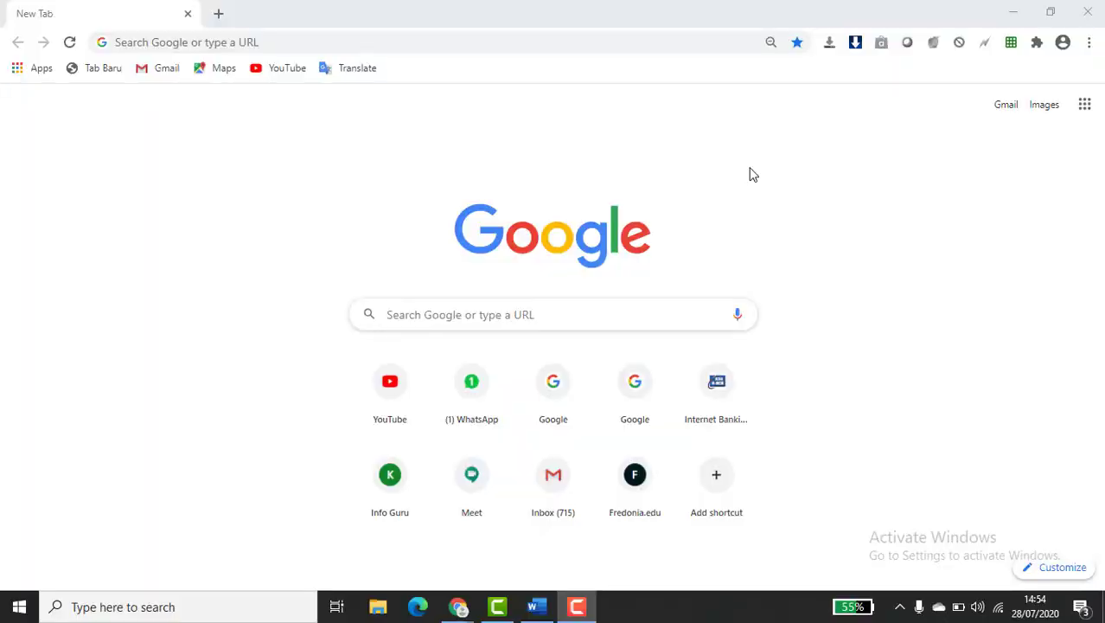
left_click(279, 36)
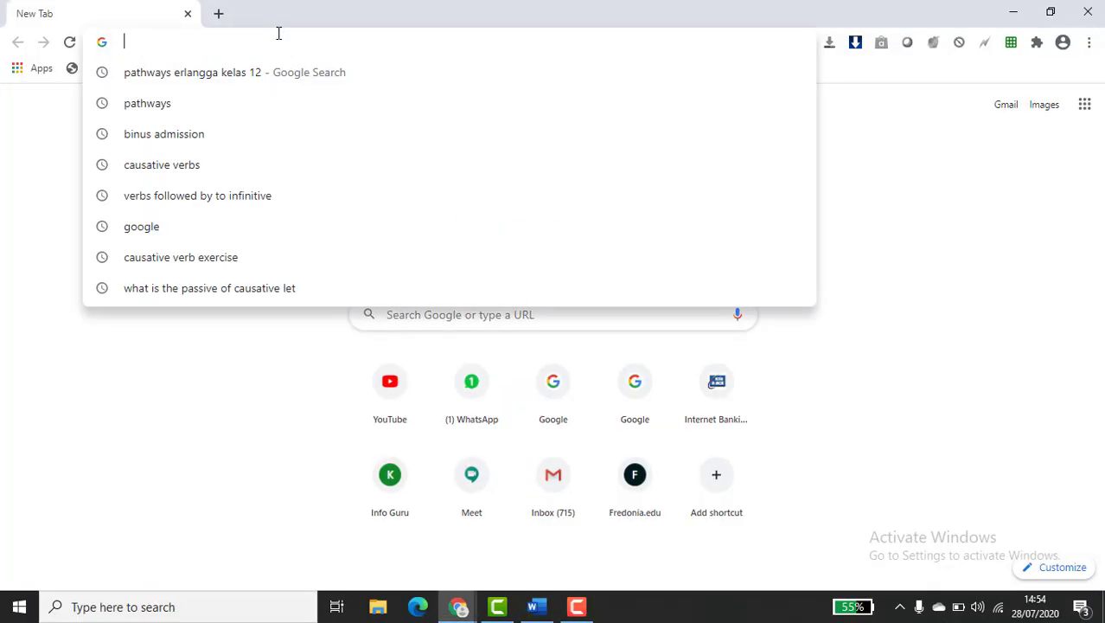
key("ctrl+v")
key("Return")
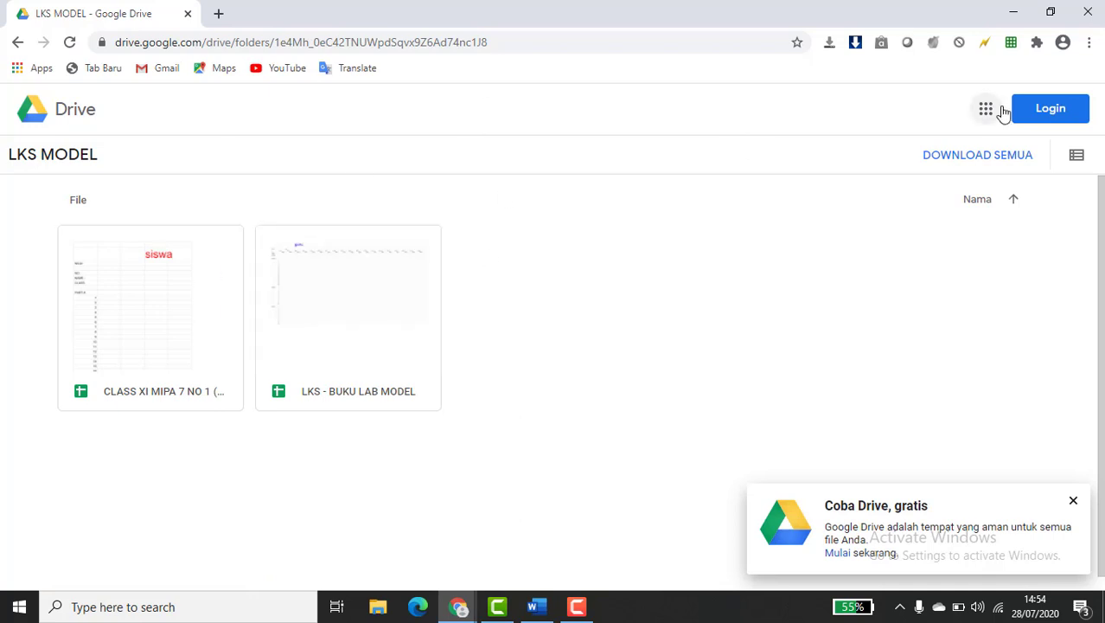
Sign in to Drive with the personal Gmail account by choosing it and entering its account password
left_click(1033, 122)
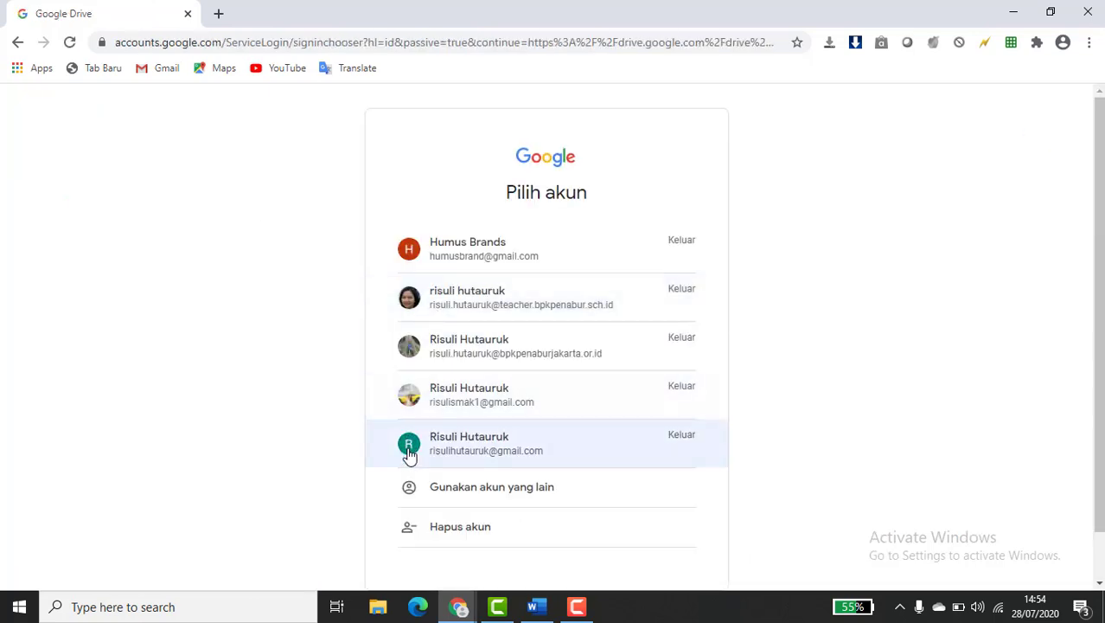
left_click(409, 454)
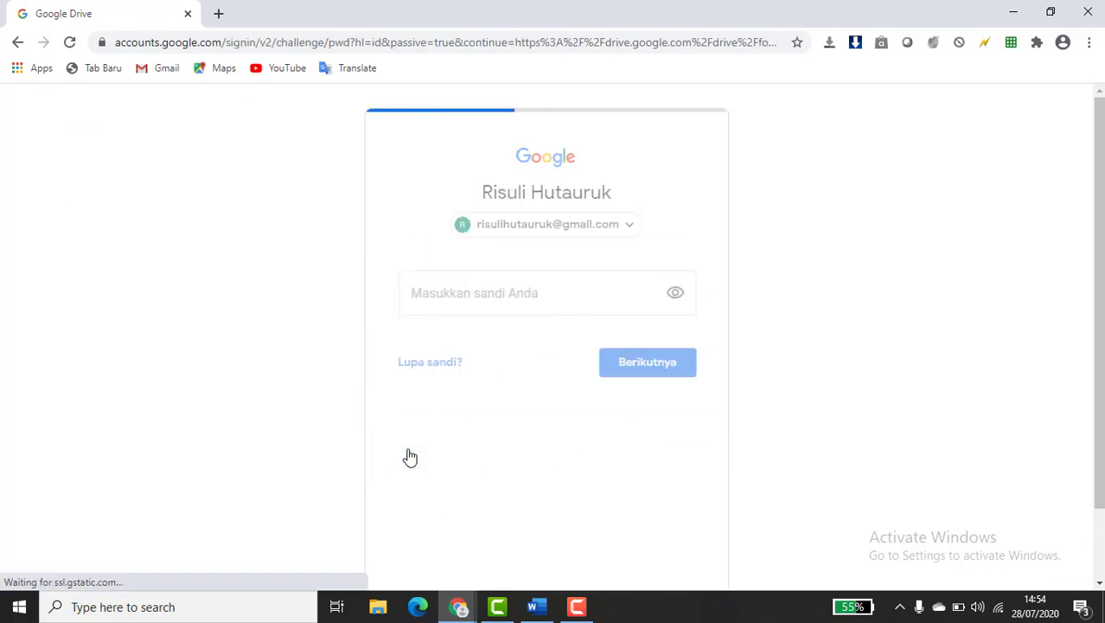
type("•••••••••")
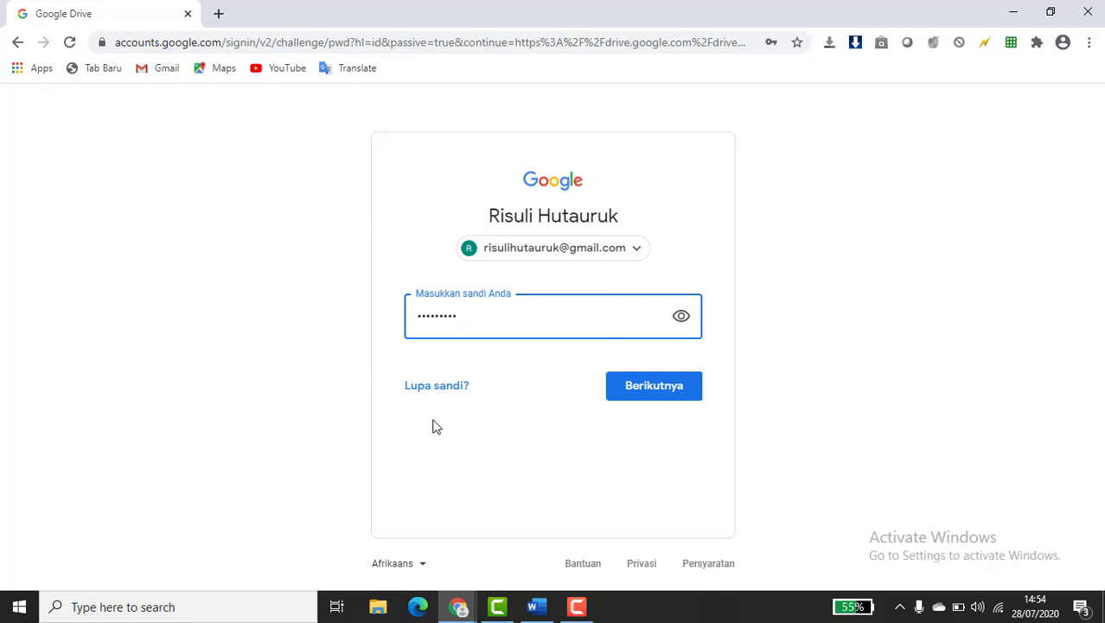
key("Return")
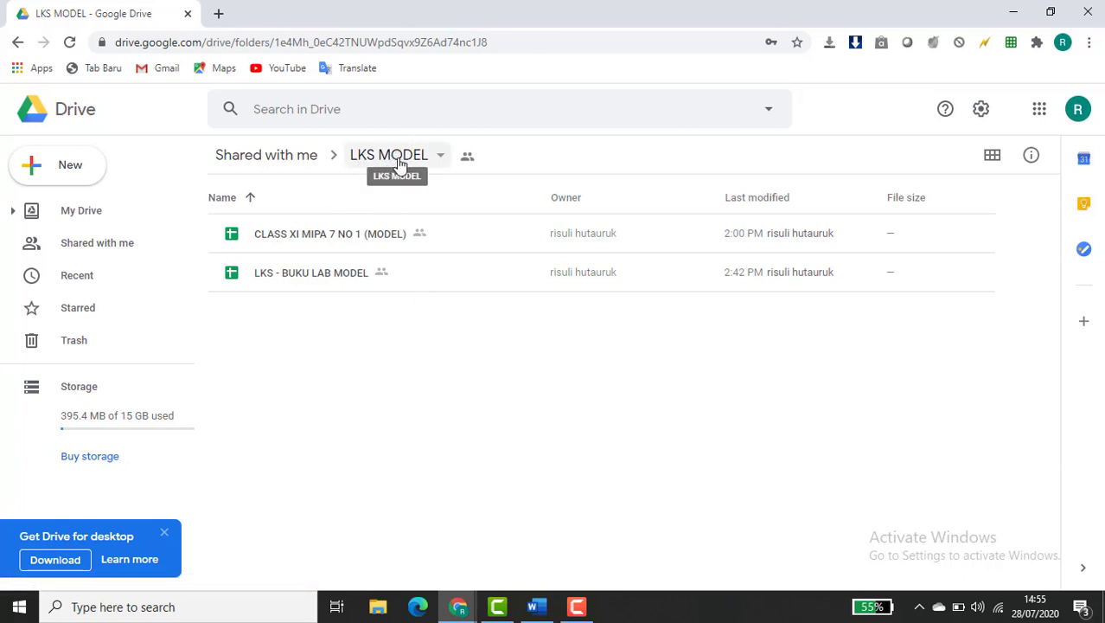
Open the student file CLASS XI MIPA 7 NO 1 (MODEL) and start making a copy of it
left_click(327, 242)
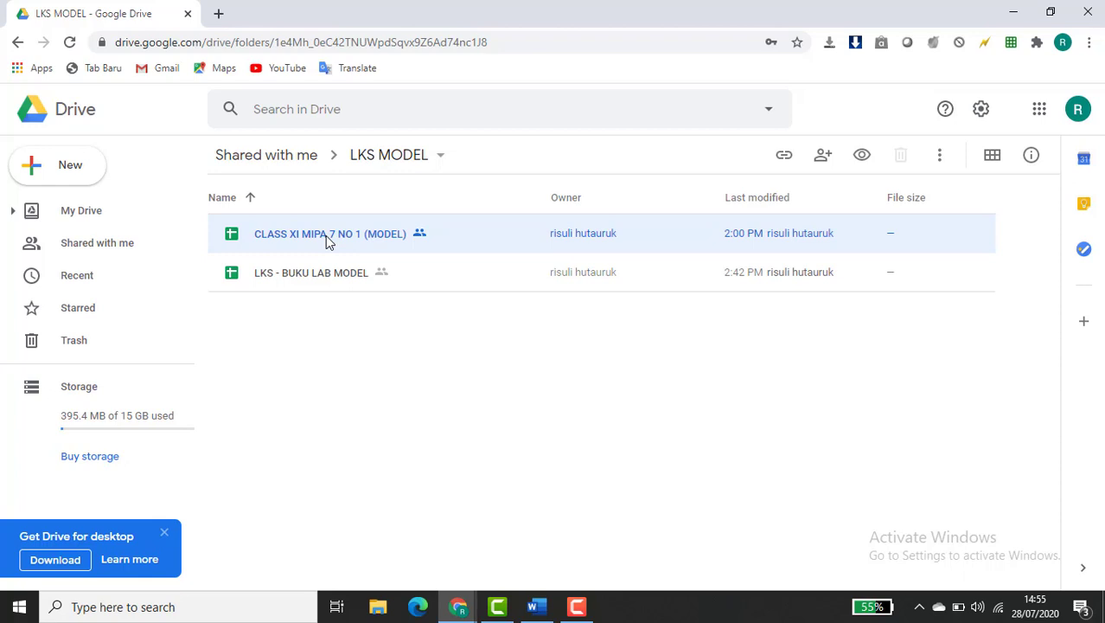
double_click(326, 240)
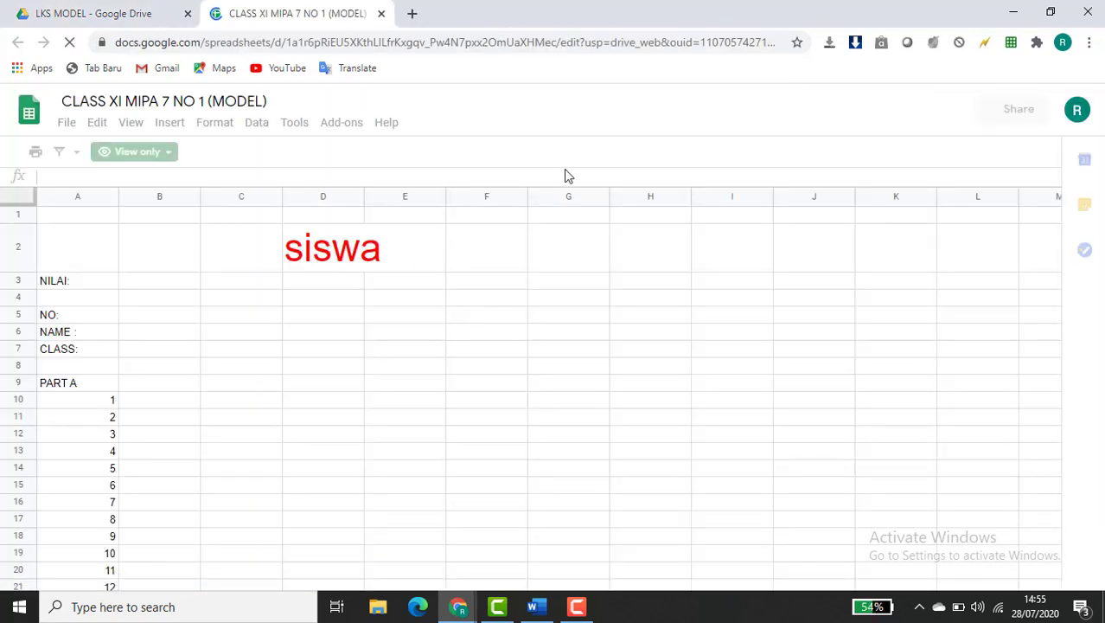
left_click(69, 127)
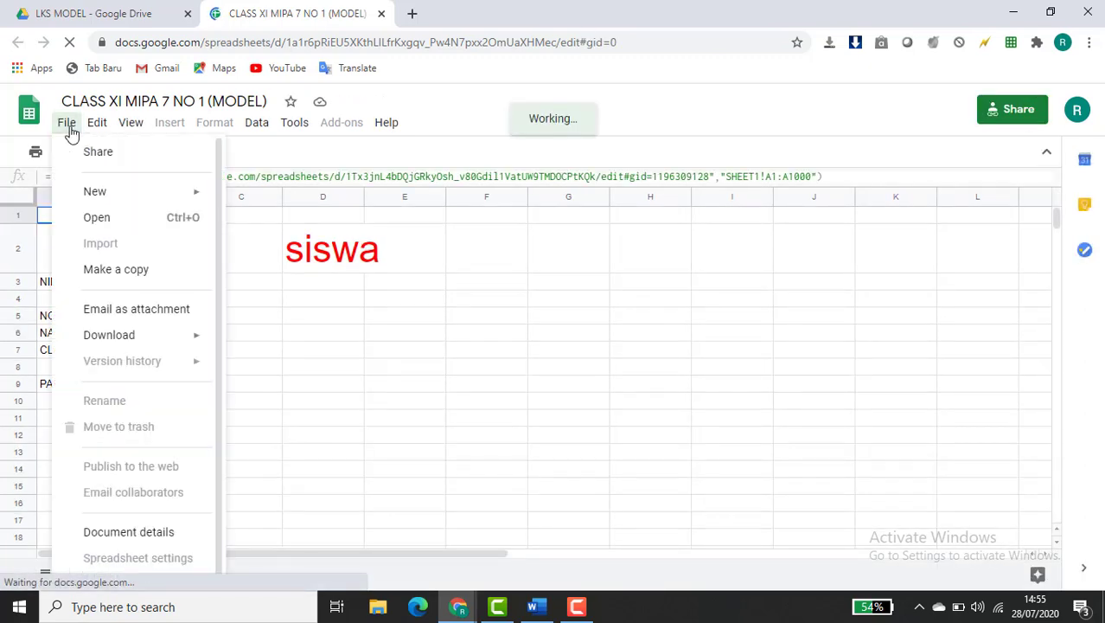
left_click(84, 270)
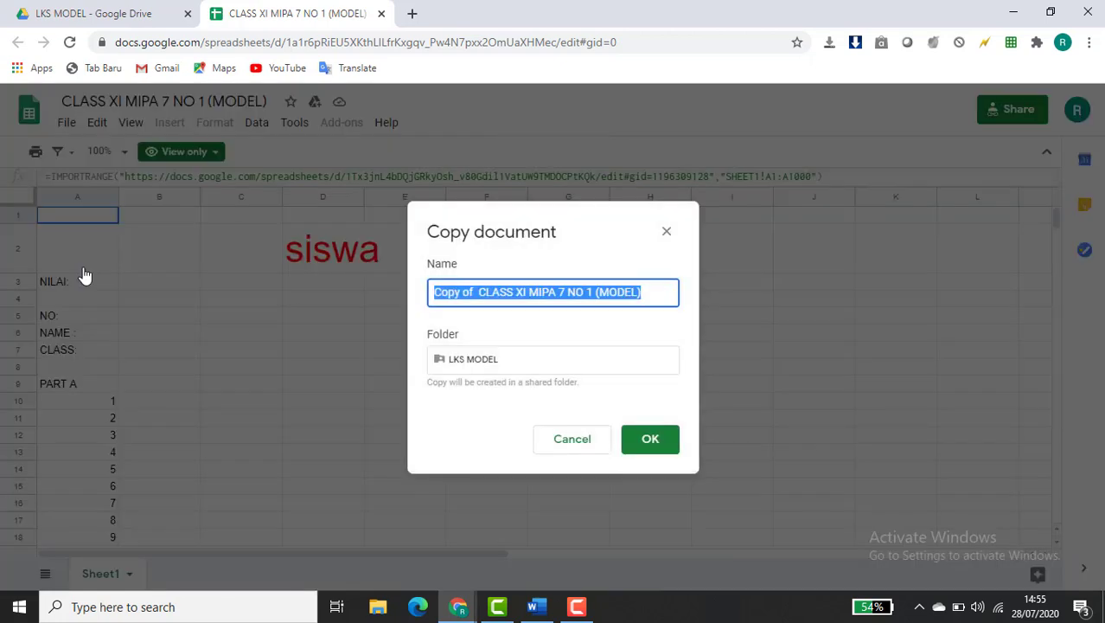
For the copy's destination, create a folder named LKS BAHASA INGGRIS inside the SEKOLAH folder of My Drive
left_click(481, 365)
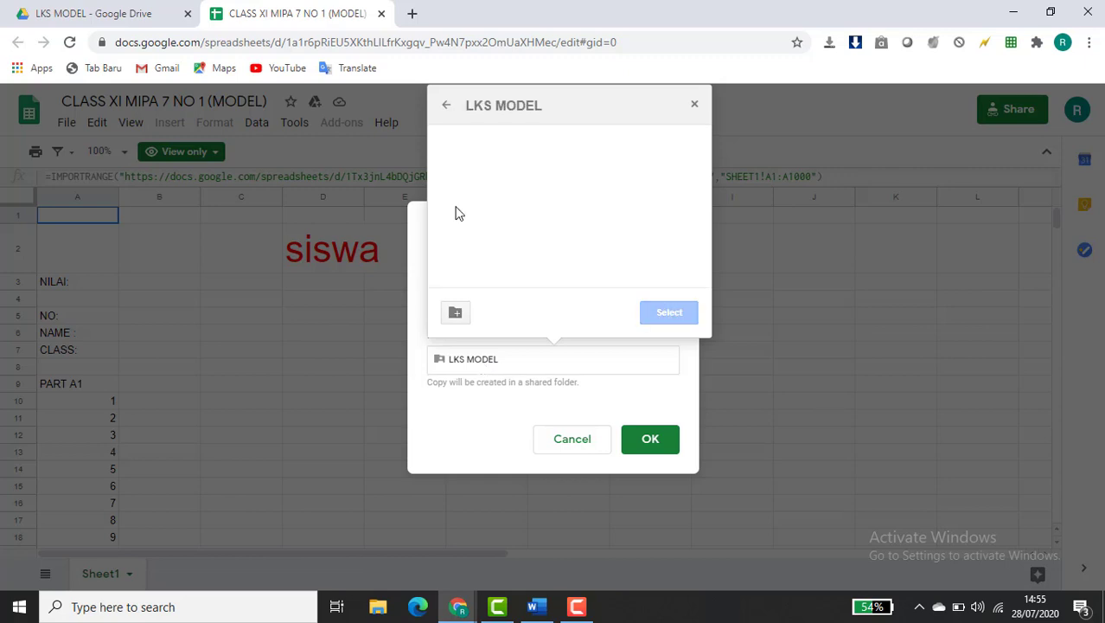
left_click(445, 108)
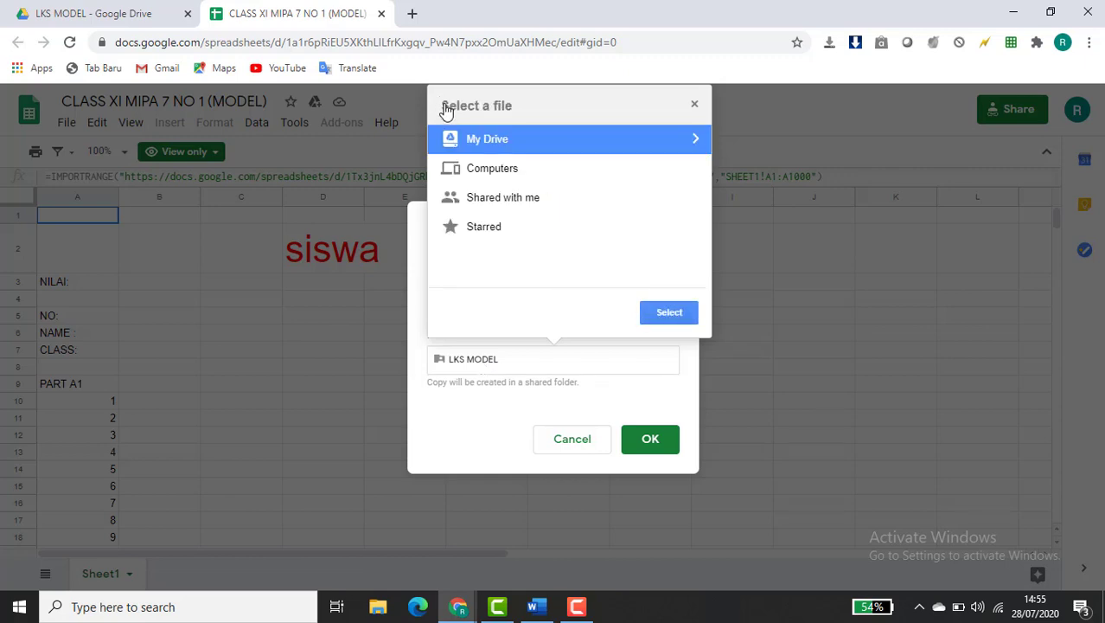
left_click(468, 144)
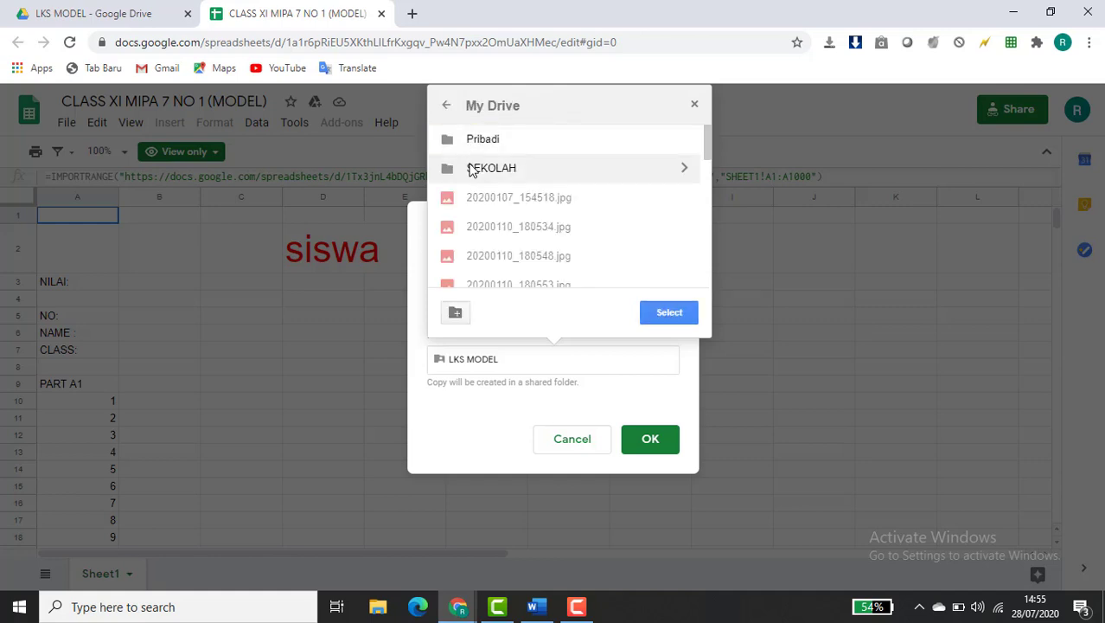
left_click(469, 167)
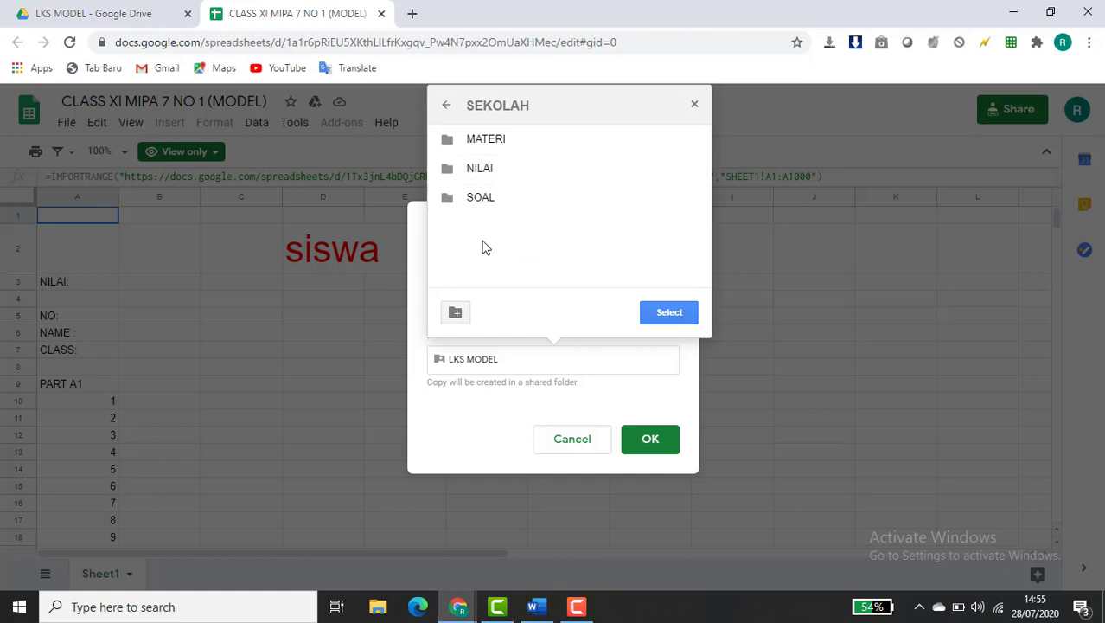
left_click(455, 316)
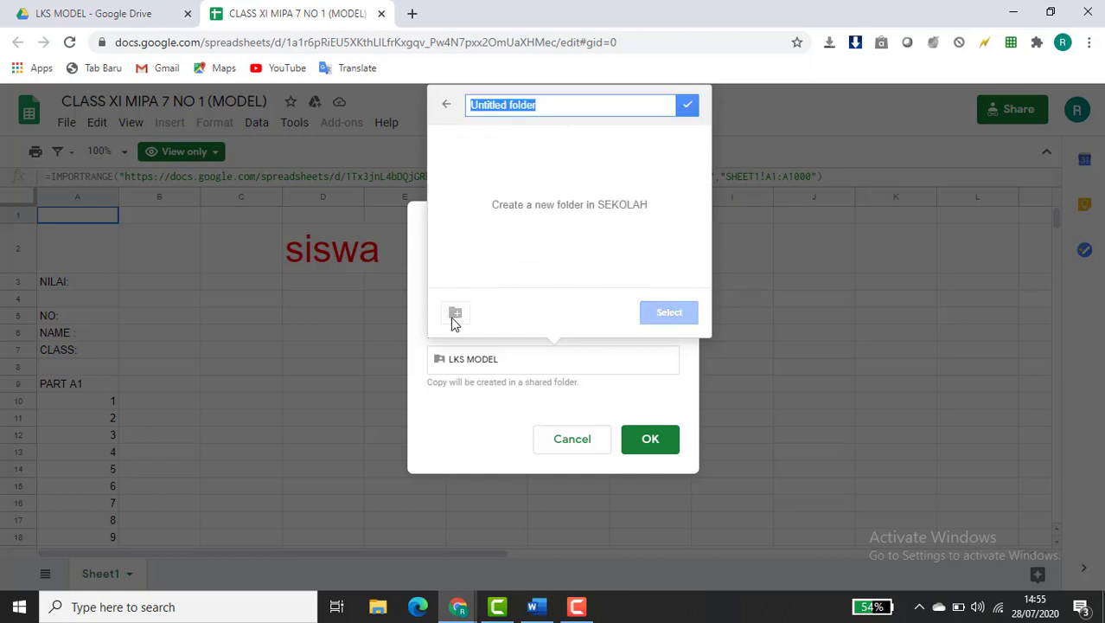
key("Caps_Lock")
type("LKS")
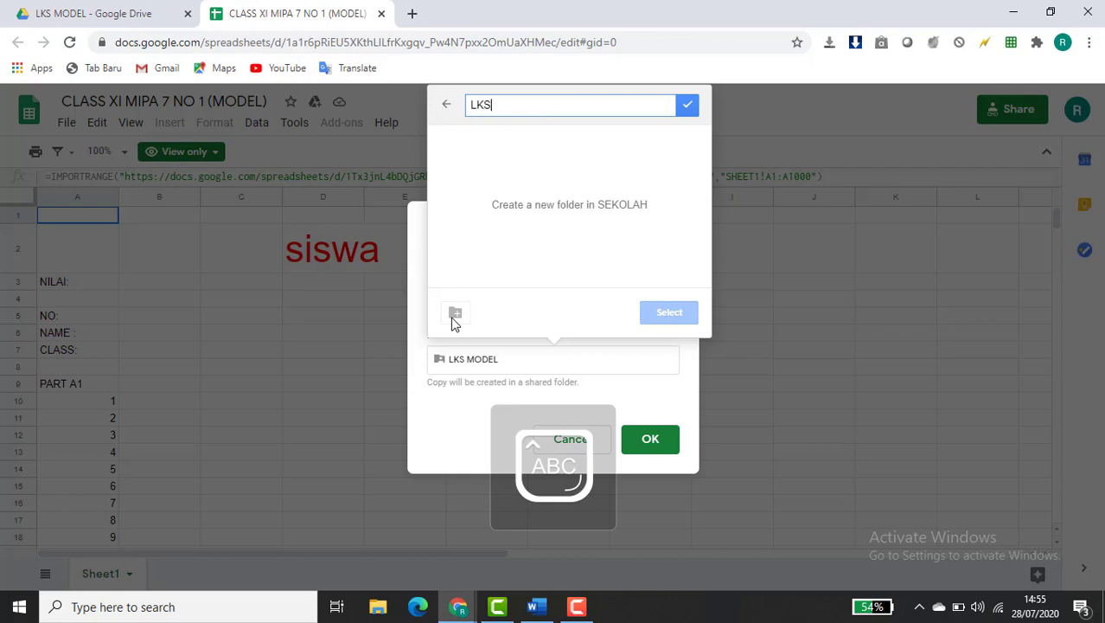
type(" BAHASA ")
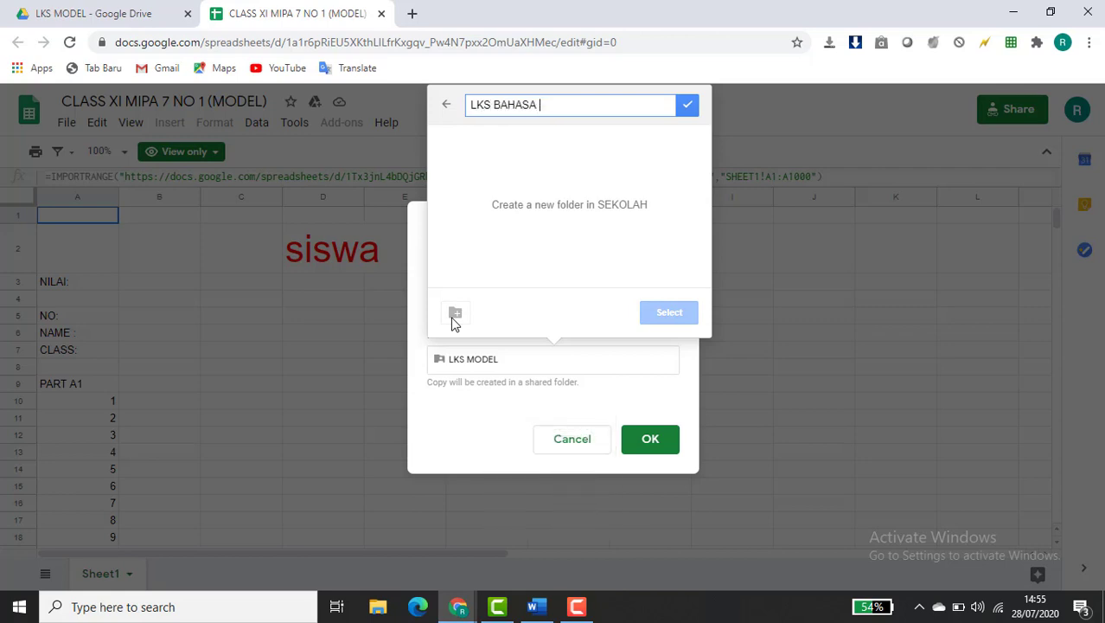
type("INGGRIS")
key("Return")
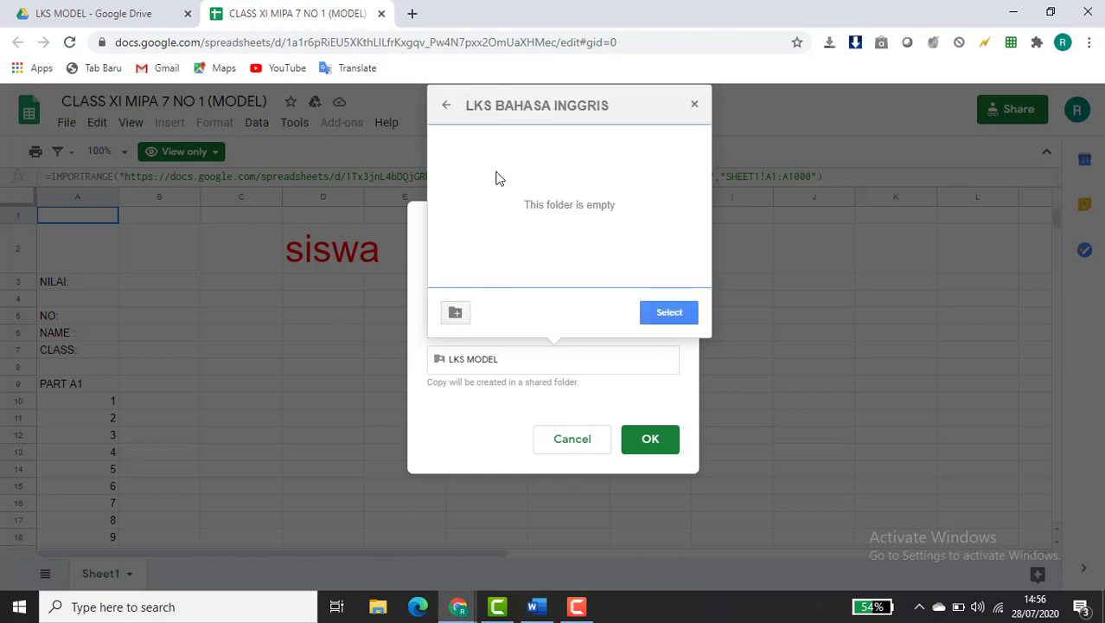
Create a subfolder named KELAS XI MIPA 1 inside LKS BAHASA INGGRIS and select it as the copy's destination
left_click(455, 313)
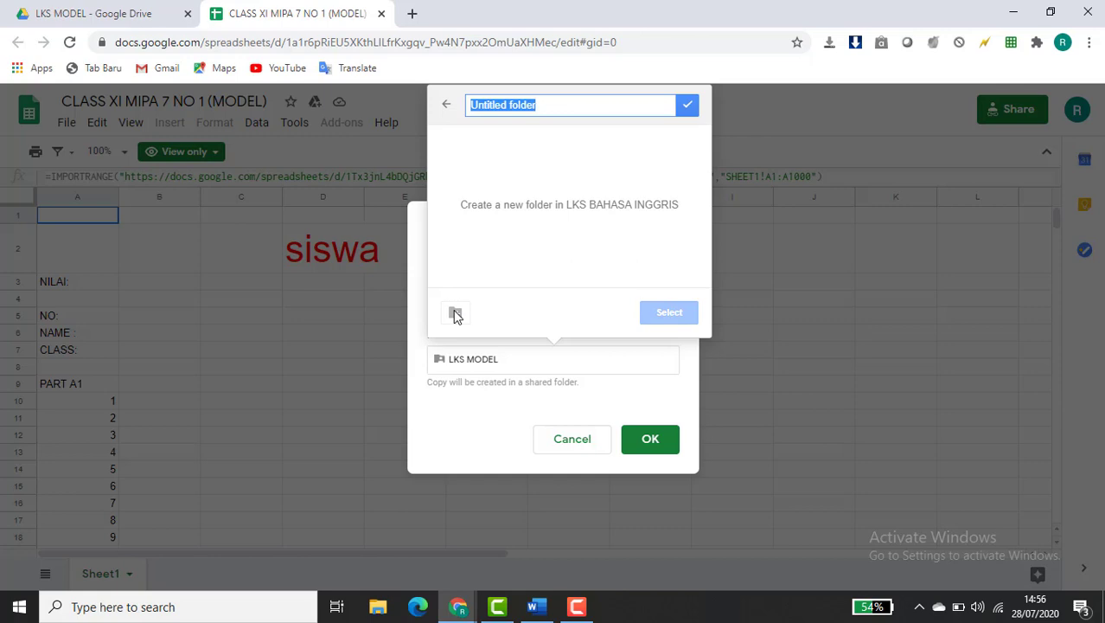
type("KELAS ")
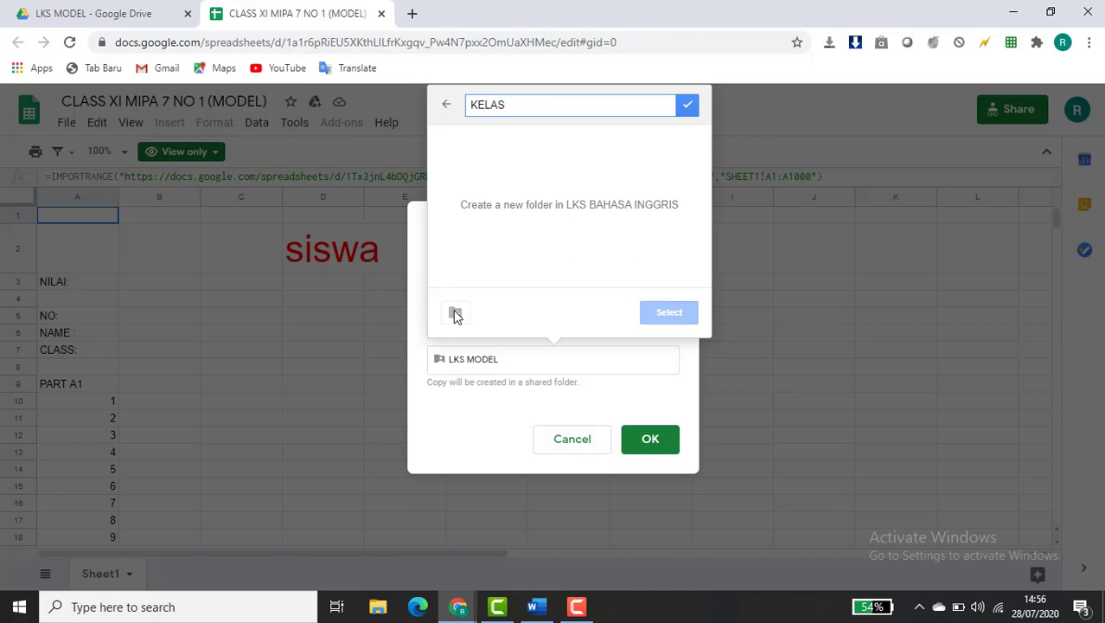
type("XI MIPA 1")
key("Return")
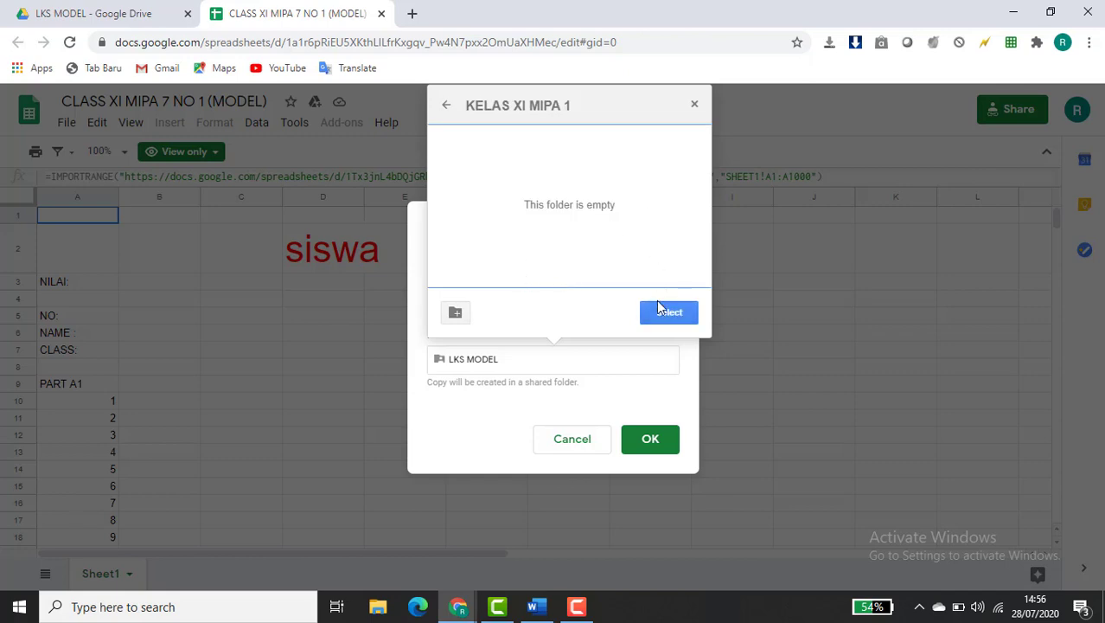
left_click(669, 313)
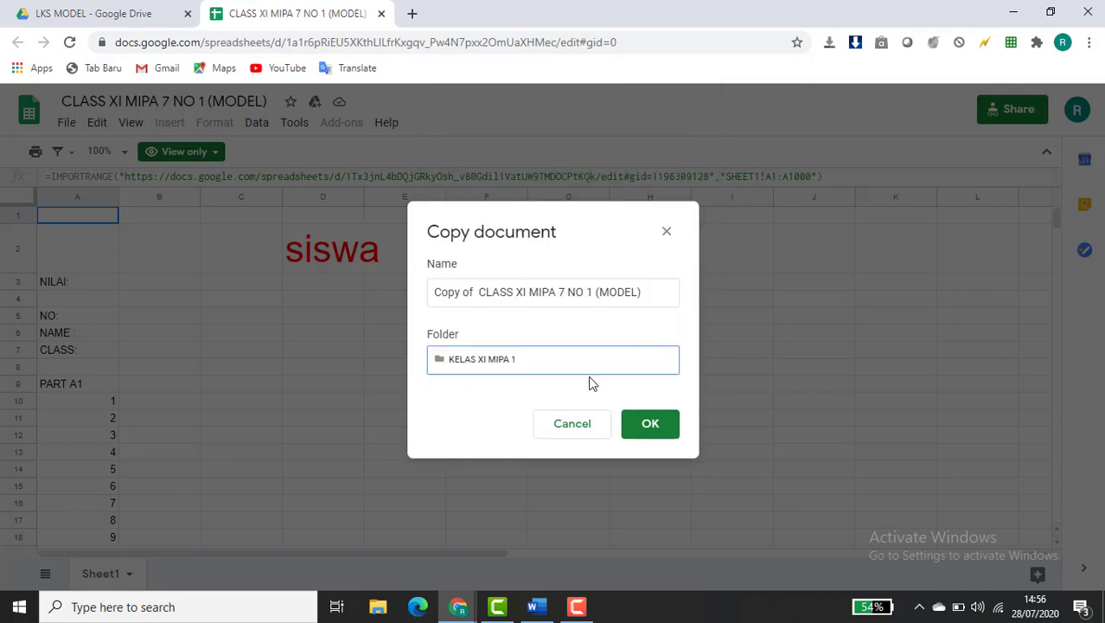
Name the copy "CLASS XI MIPA 1 NO 1", create it, and close the original student model
left_click(481, 292)
key("BackSpace")
key("BackSpace")
key("BackSpace")
key("BackSpace")
key("BackSpace")
key("BackSpace")
key("BackSpace")
key("BackSpace")
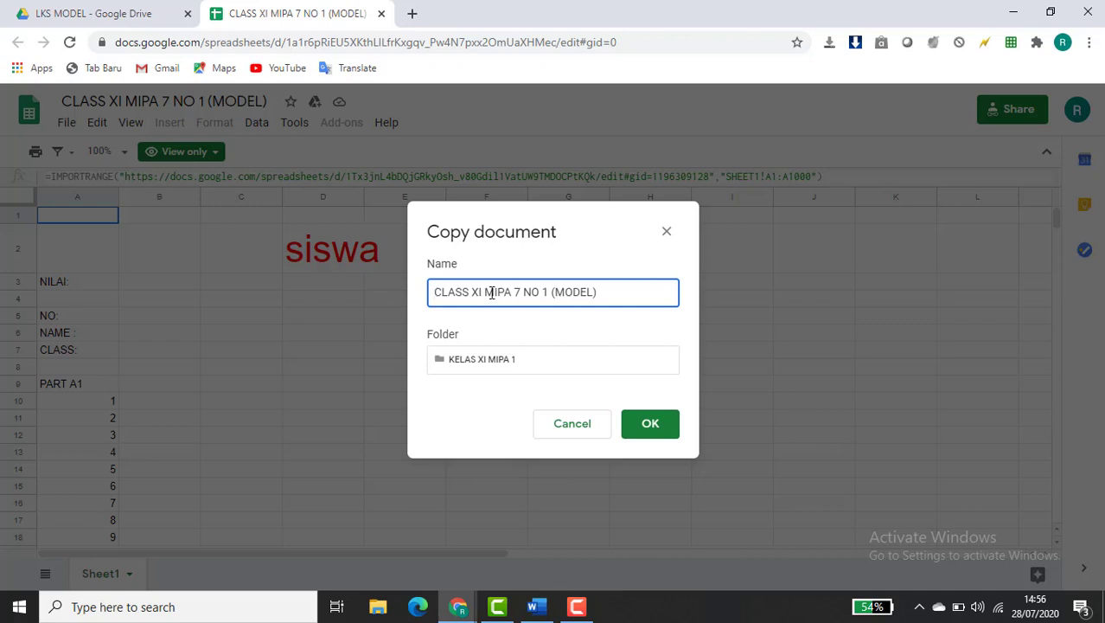
left_click(521, 292)
key("BackSpace")
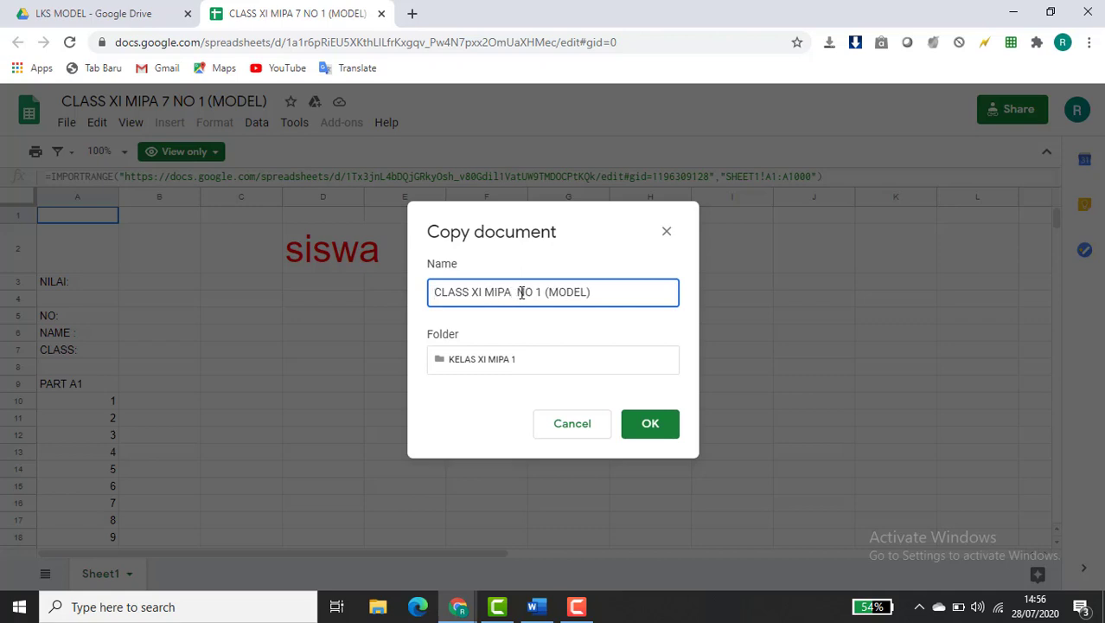
type("1")
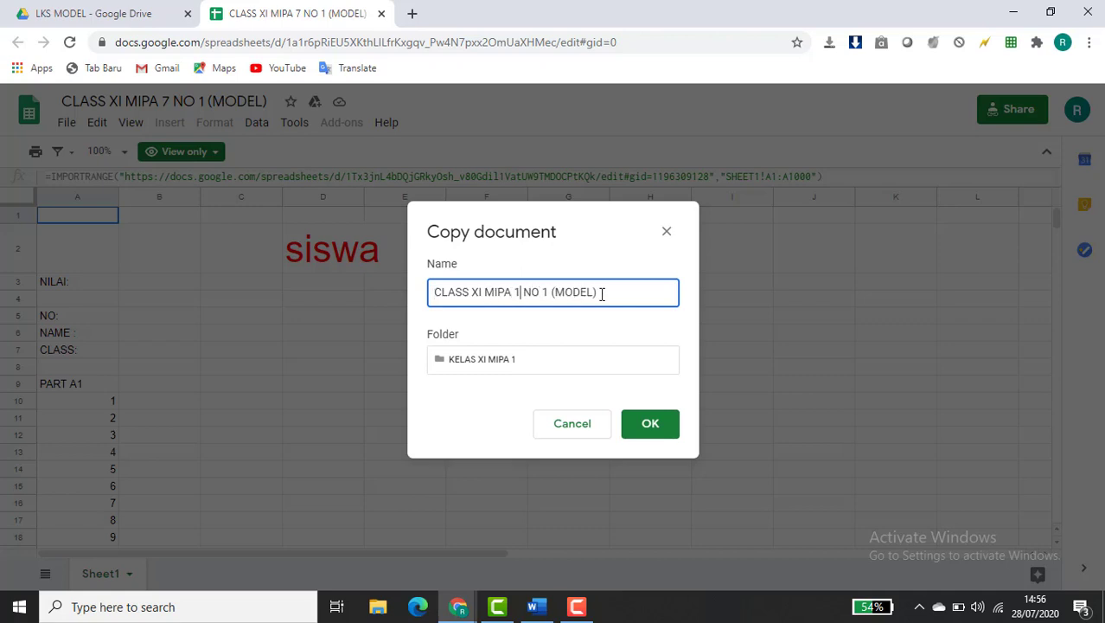
key("BackSpace")
key("BackSpace")
key("BackSpace")
key("BackSpace")
key("BackSpace")
key("BackSpace")
key("Return")
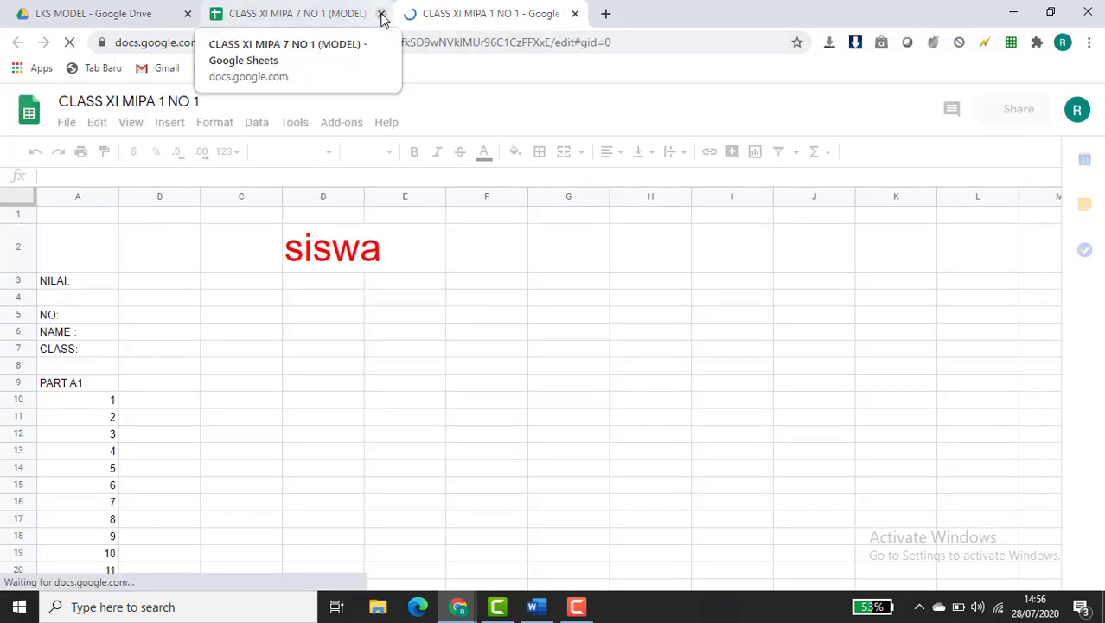
left_click(381, 14)
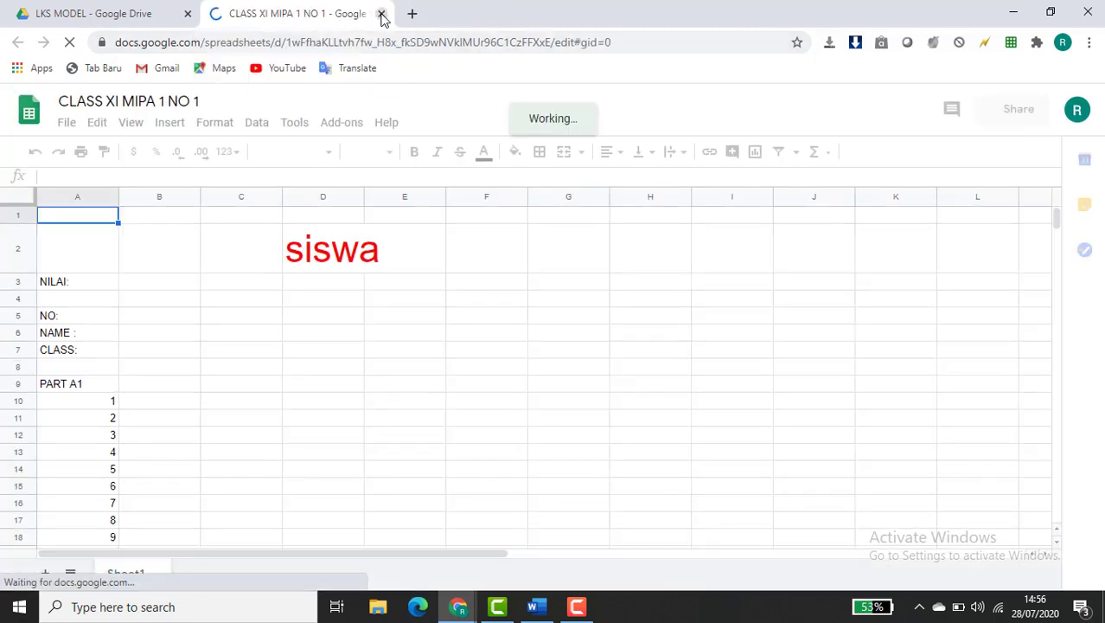
Open the teacher file LKS - BUKU LAB MODEL from the LKS MODEL folder and start making a copy of it
left_click(102, 15)
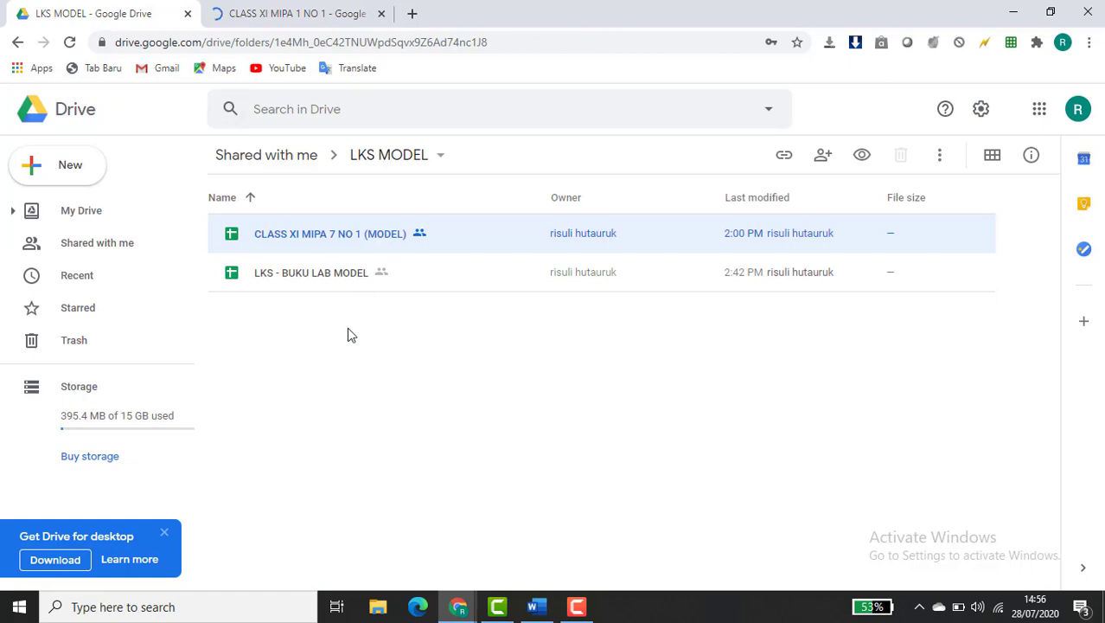
double_click(320, 291)
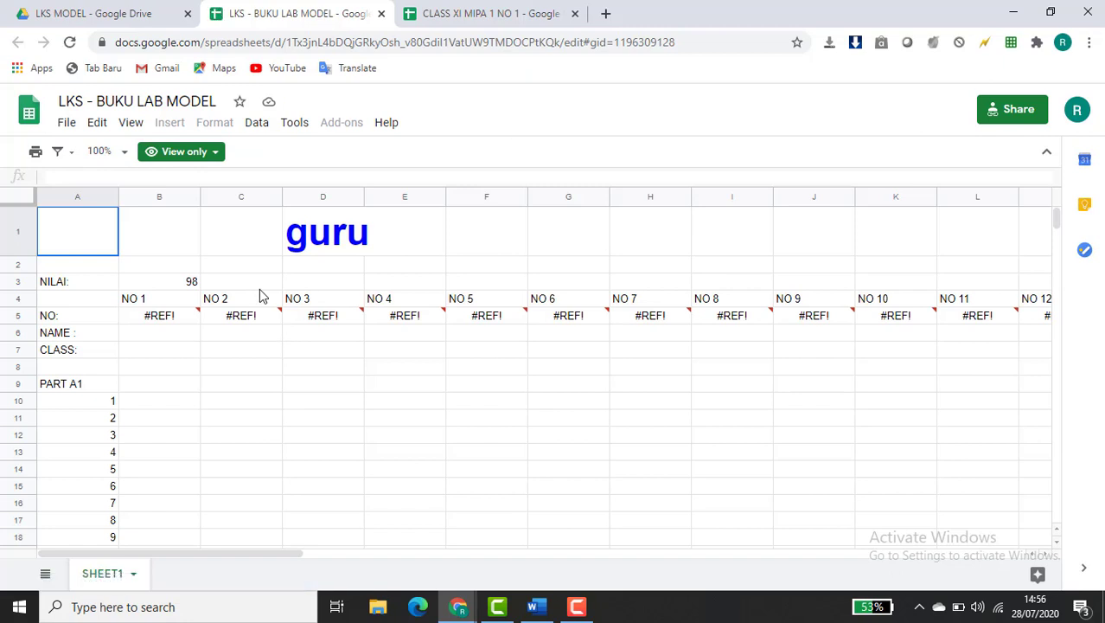
left_click(68, 126)
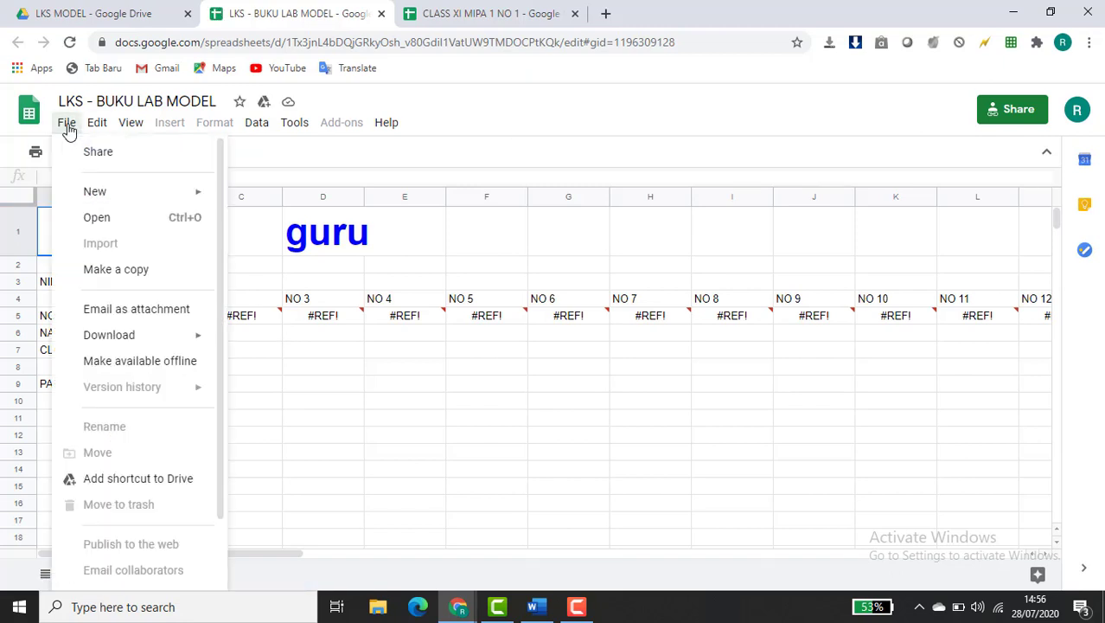
left_click(89, 275)
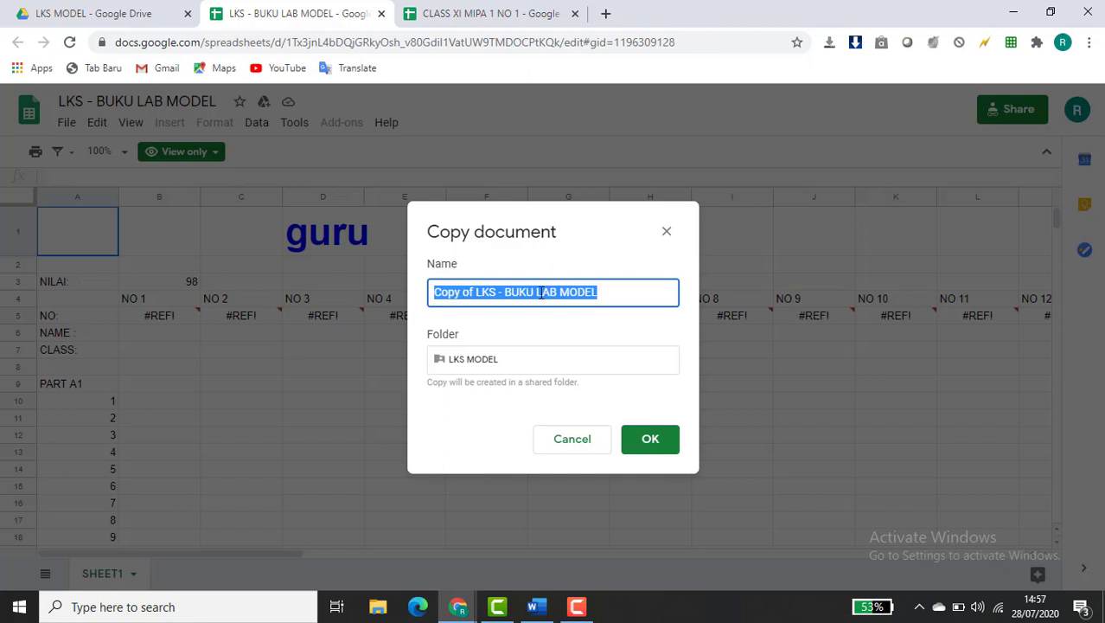
Name the copy of the teacher file "LKS - BUKU LAB BAHASA INGGRIS XI MIPA 1"
left_click(477, 293)
key("BackSpace")
key("BackSpace")
key("BackSpace")
key("BackSpace")
key("BackSpace")
key("BackSpace")
key("BackSpace")
key("BackSpace")
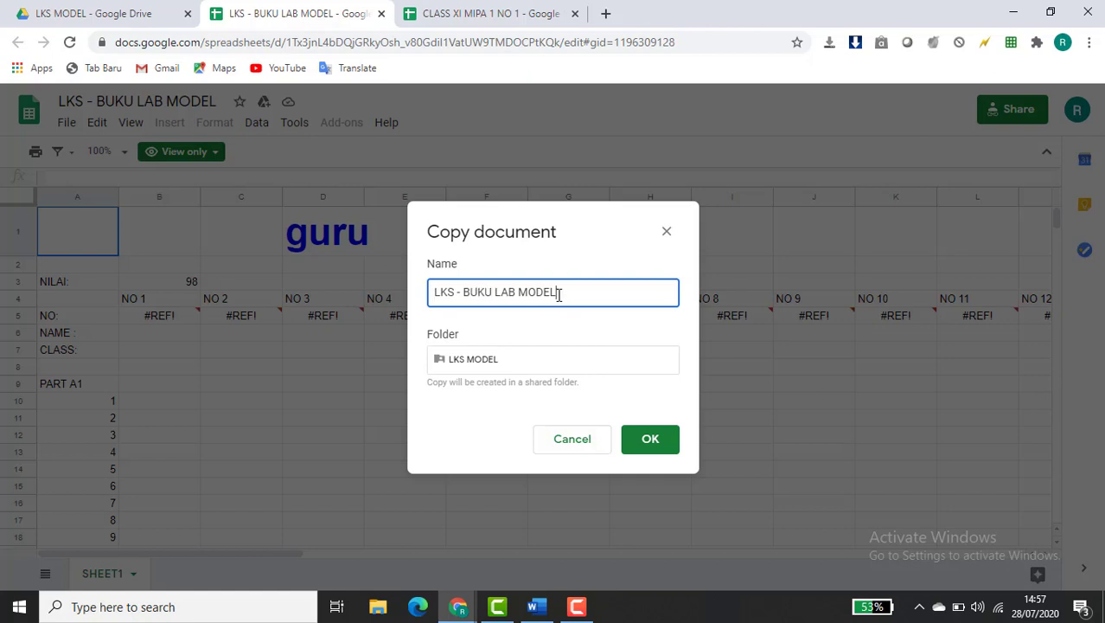
key("BackSpace")
key("BackSpace")
key("BackSpace")
key("BackSpace")
key("BackSpace")
type("BAHASA INGGRIS XI MIPA 1")
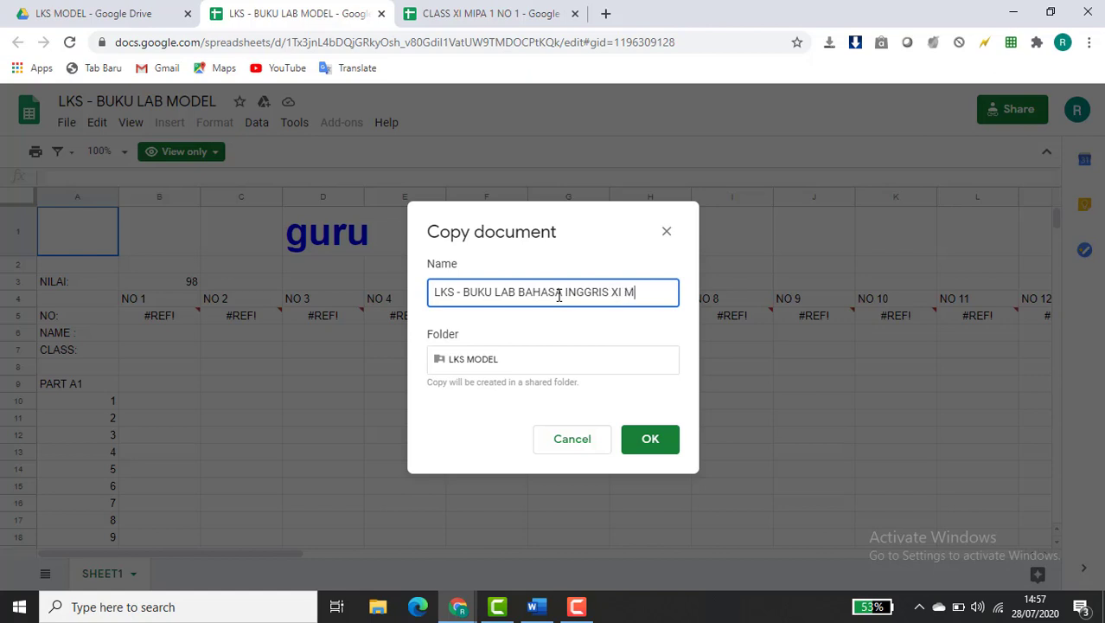
Select the KELAS XI MIPA 1 folder, inside SEKOLAH > LKS BAHASA INGGRIS in My Drive, as the copy's destination
left_click(442, 365)
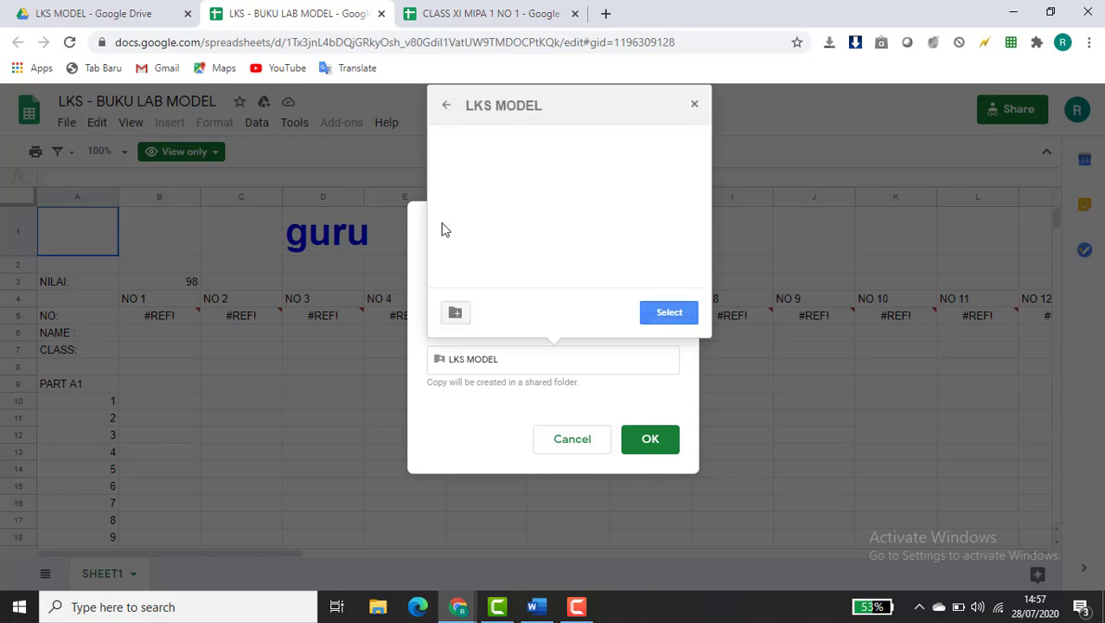
left_click(446, 109)
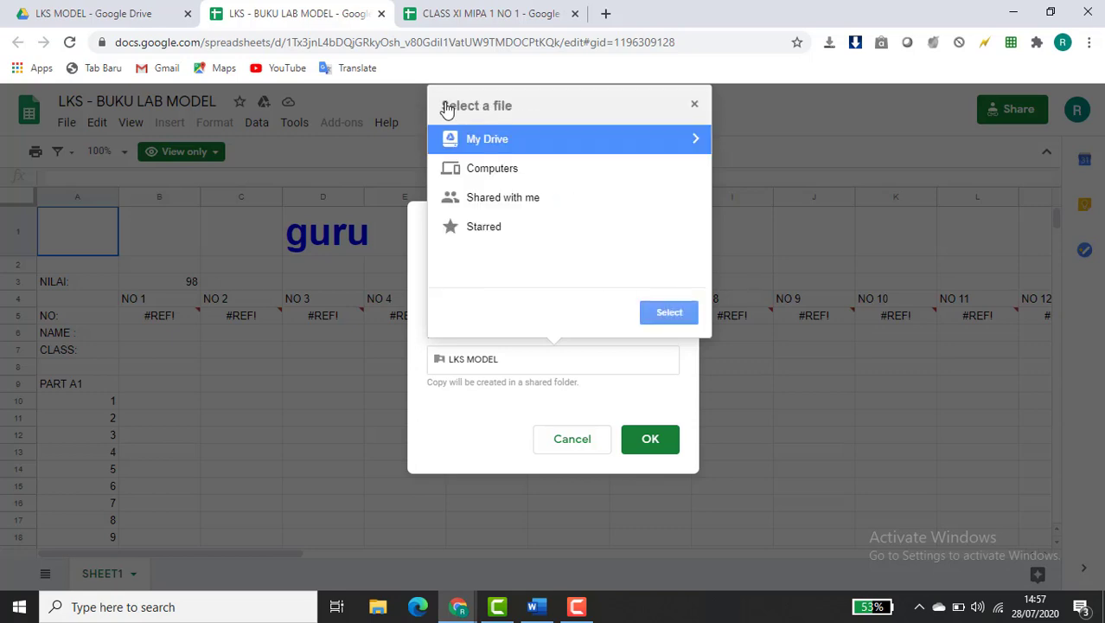
left_click(470, 143)
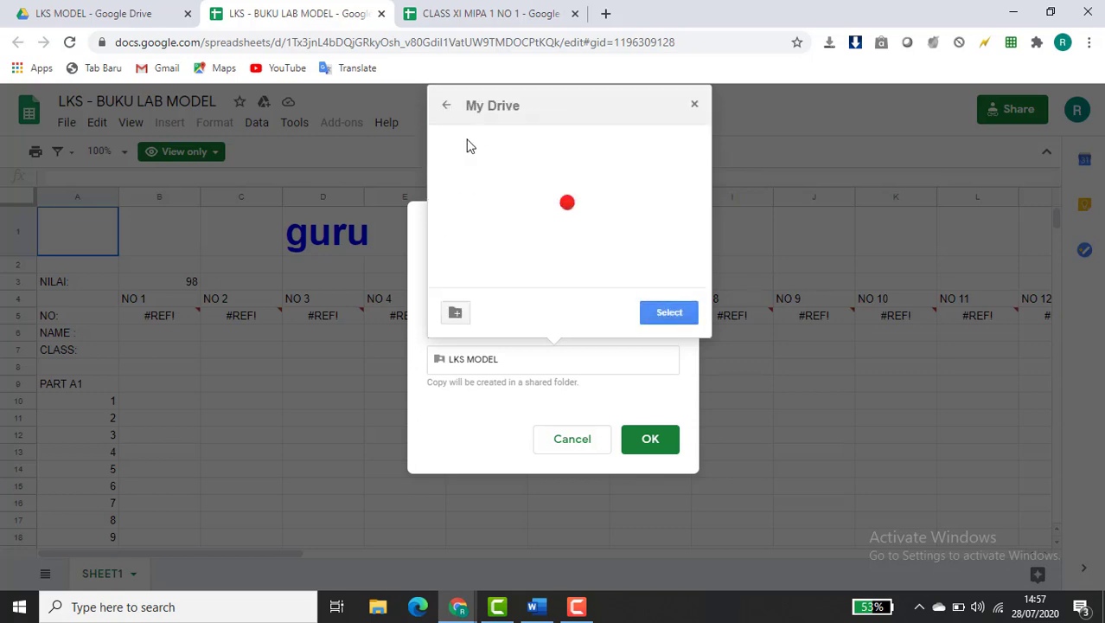
double_click(486, 169)
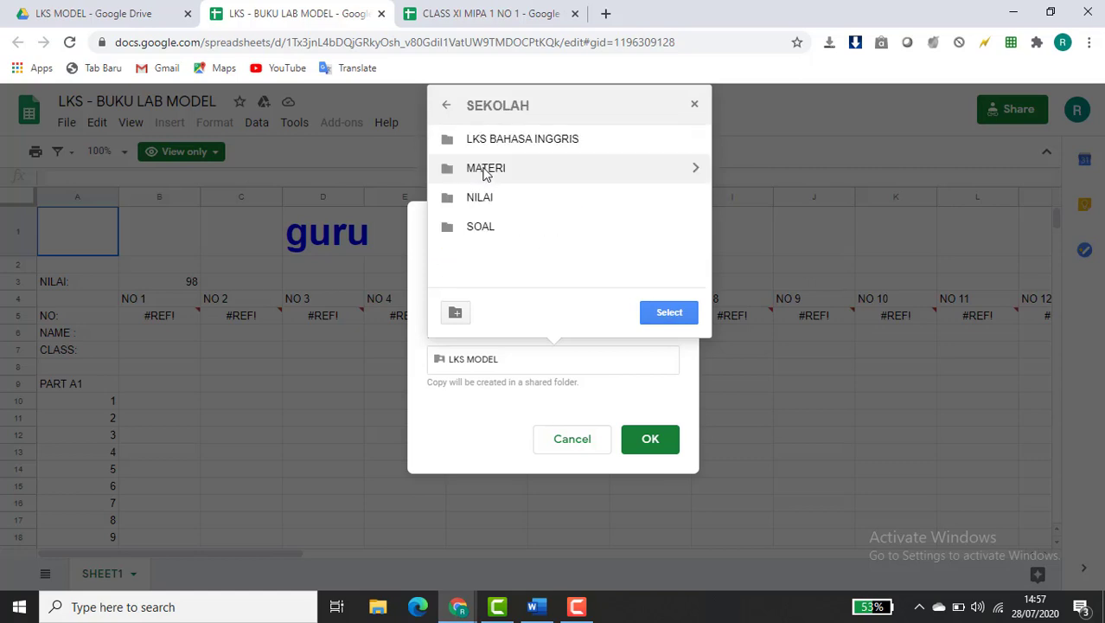
double_click(516, 140)
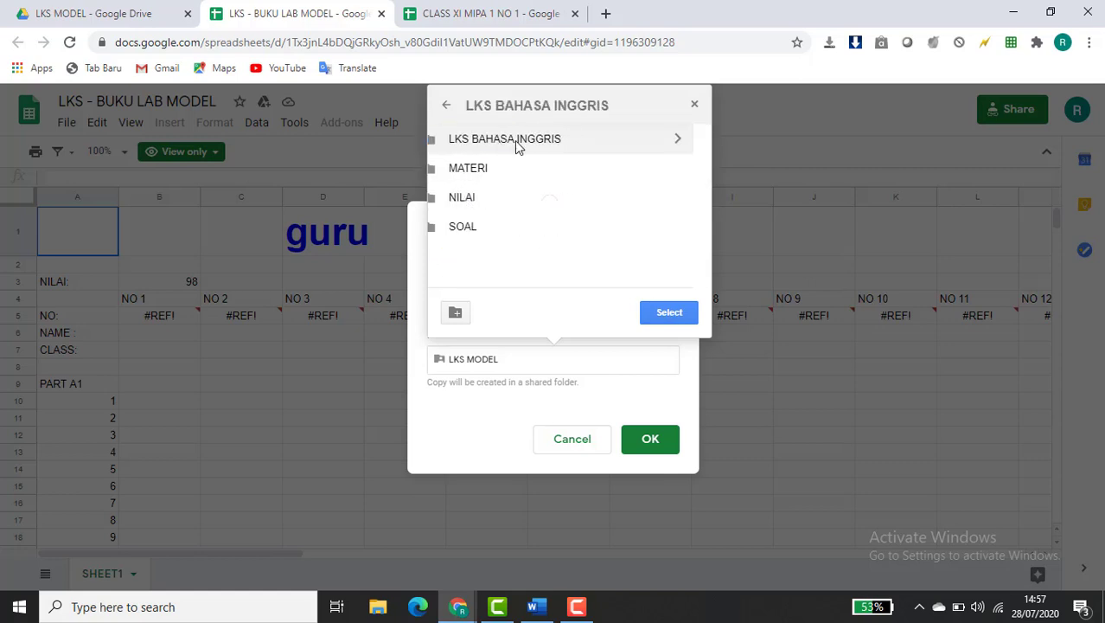
double_click(496, 140)
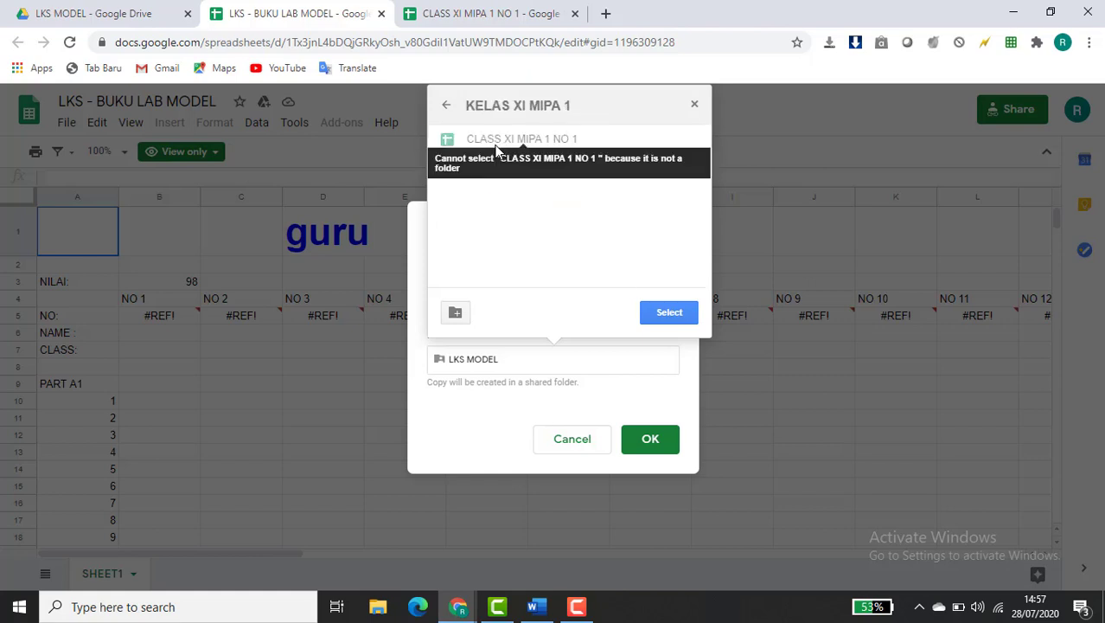
left_click(654, 313)
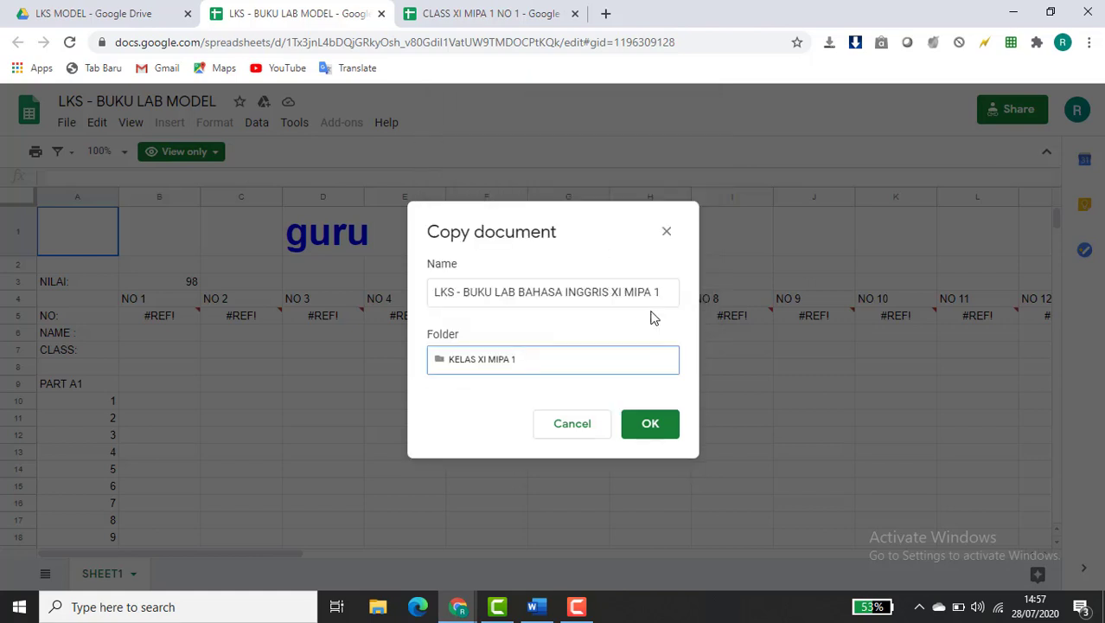
Create the teacher file's copy and close the original LKS - BUKU LAB MODEL
left_click(650, 424)
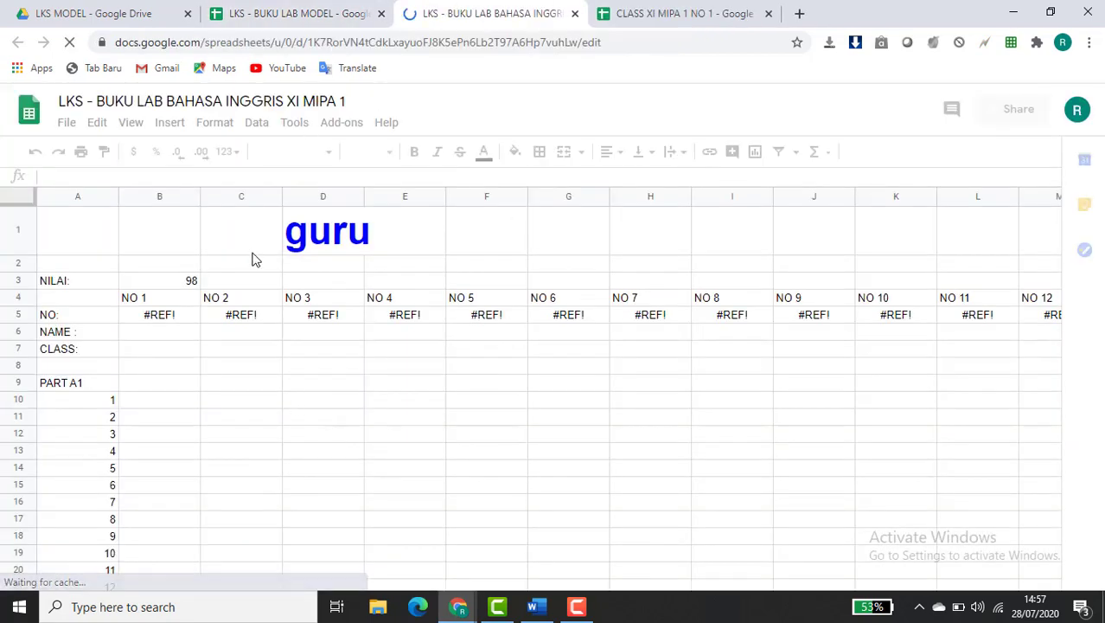
left_click(277, 17)
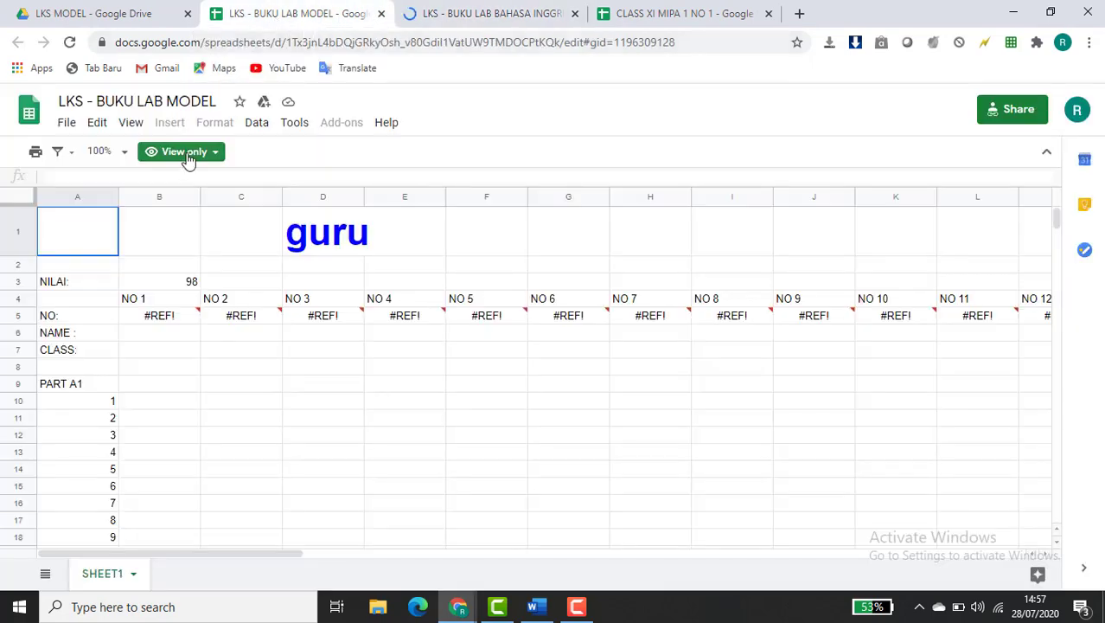
left_click(382, 16)
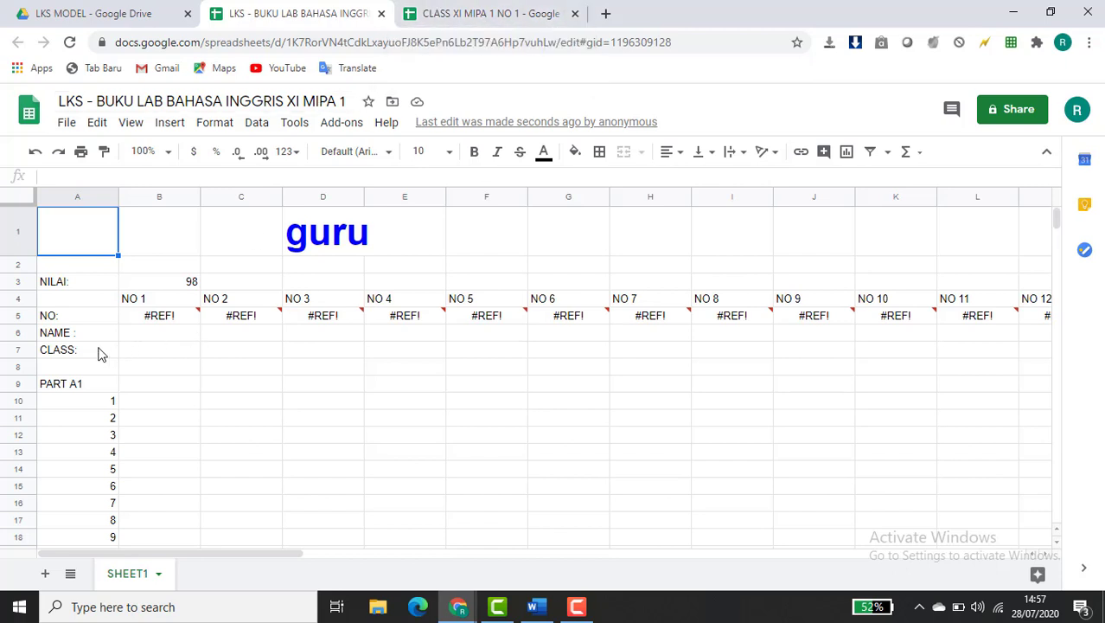
Examine the question numbering in the new teacher worksheet and compare its layout with the student worksheet CLASS XI MIPA 1 NO 1
scroll(95, 510, "down", 3)
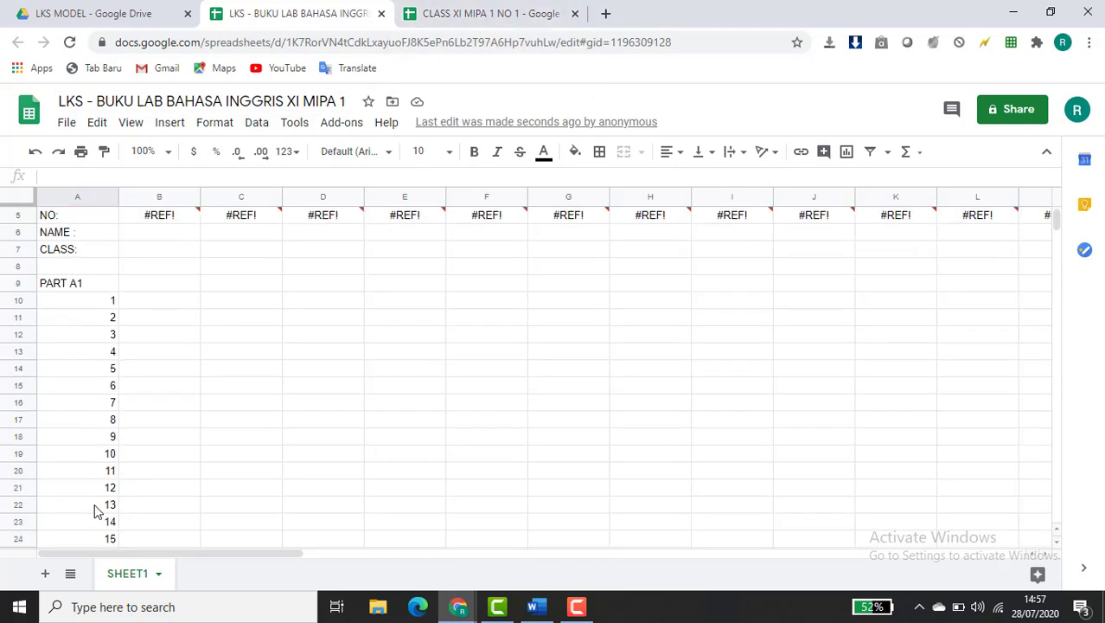
scroll(96, 510, "down", 8)
scroll(96, 510, "up", 5)
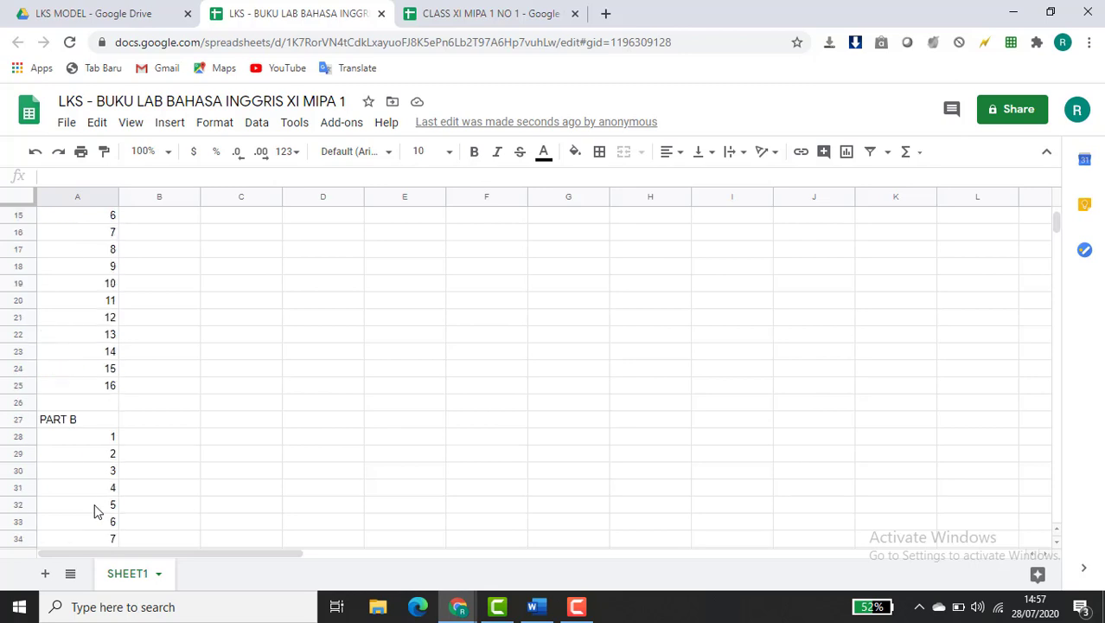
scroll(95, 510, "up", 5)
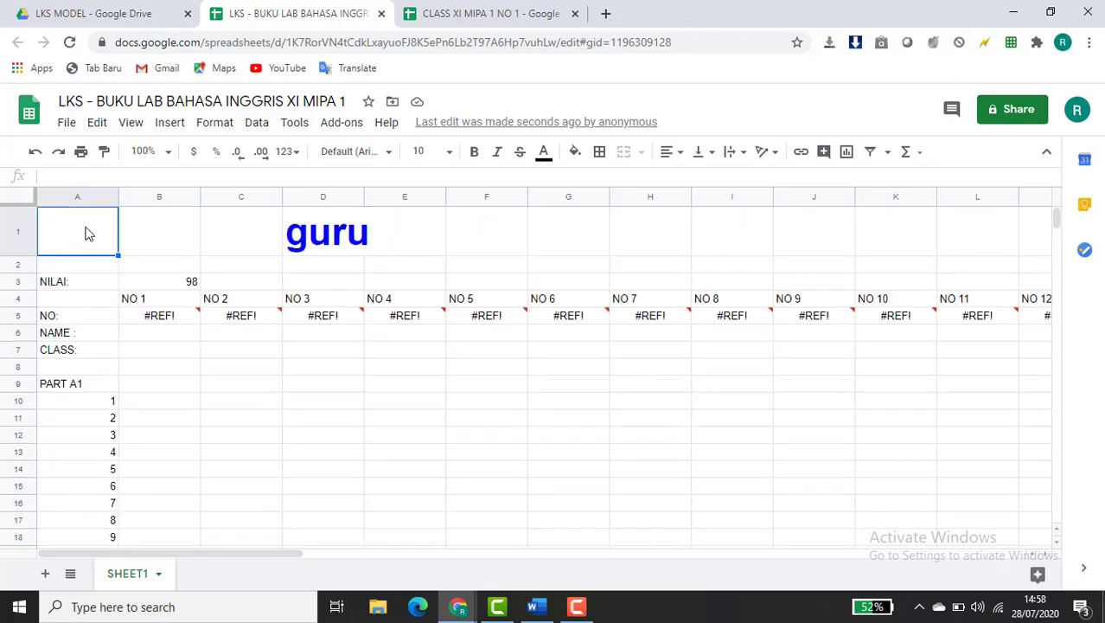
scroll(89, 345, "down", 4)
scroll(89, 345, "up", 5)
left_click(460, 12)
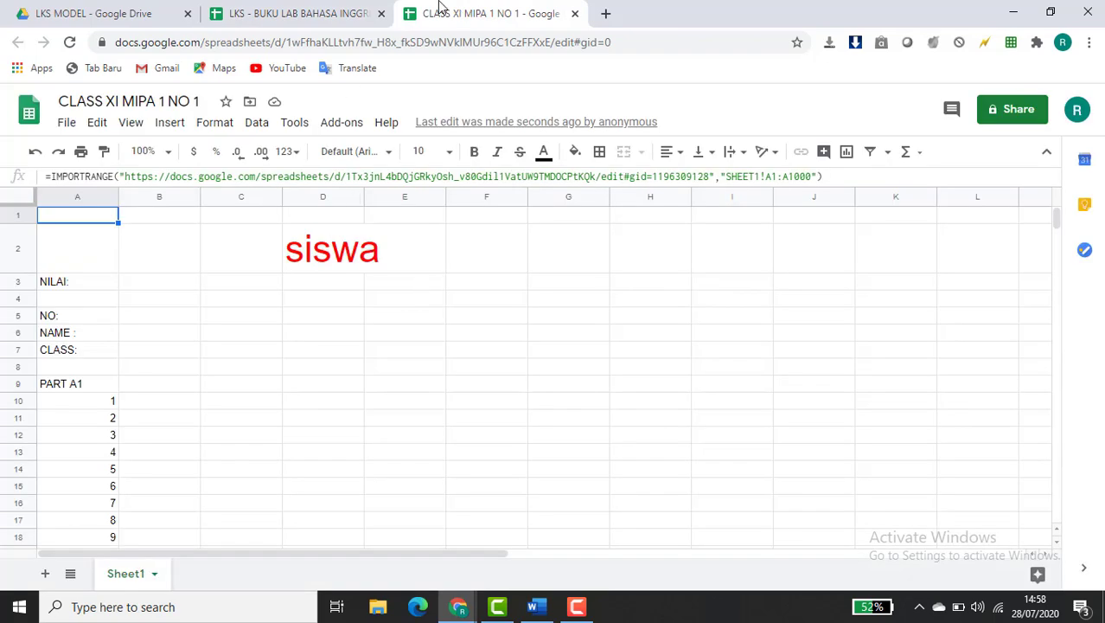
left_click(280, 14)
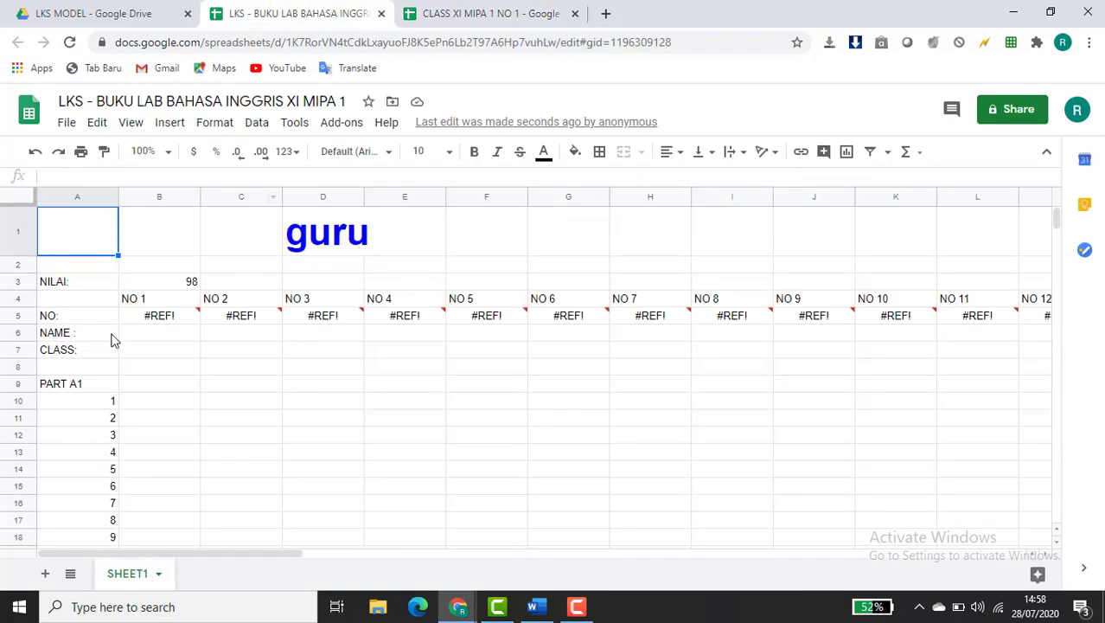
left_click(484, 15)
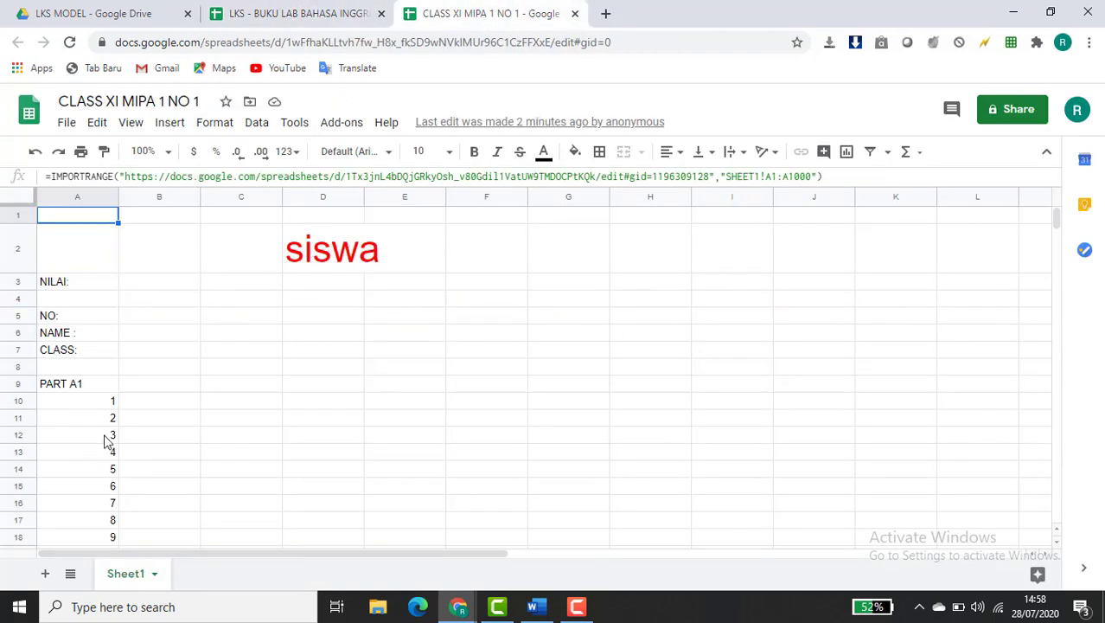
left_click(302, 13)
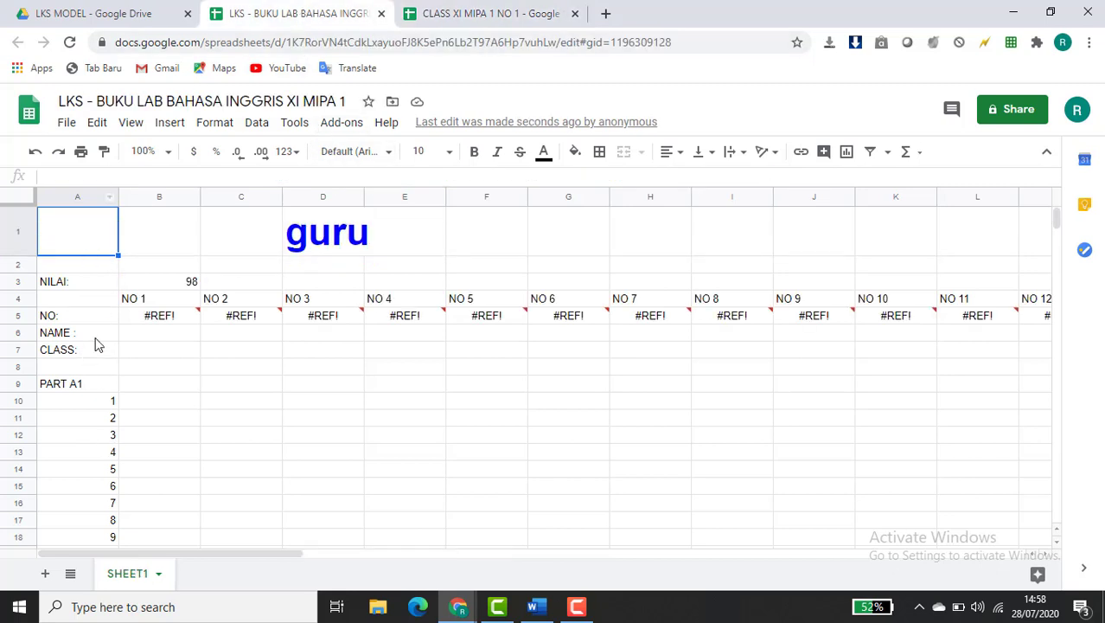
left_click(481, 16)
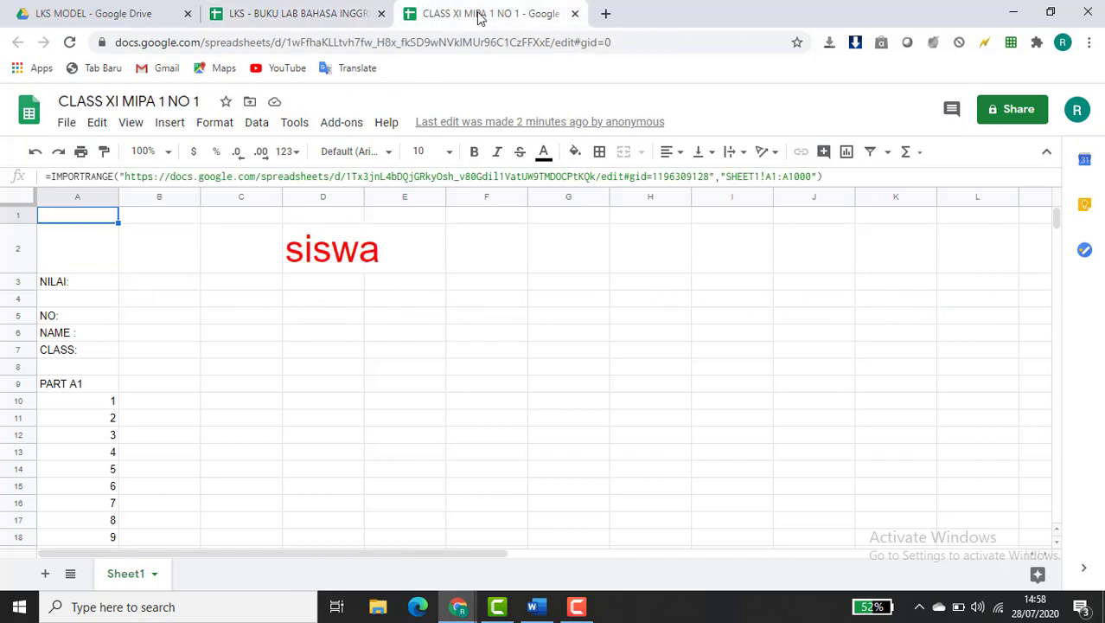
left_click(296, 13)
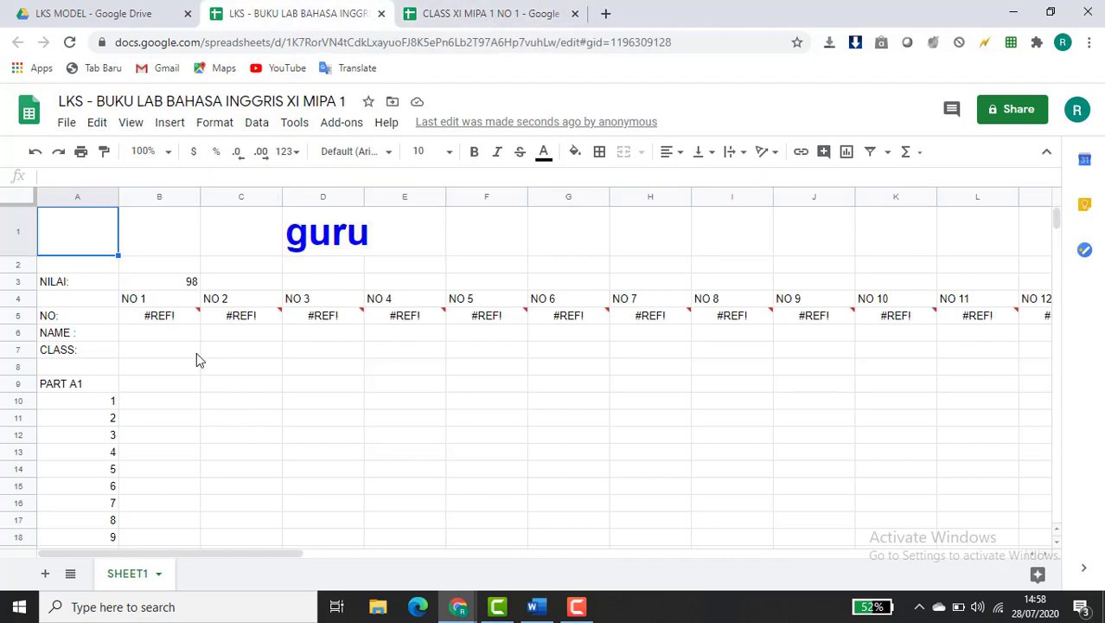
Change the PART A1 heading in cell A9 of the teacher worksheet to "BAGIAN 1"
left_click(92, 383)
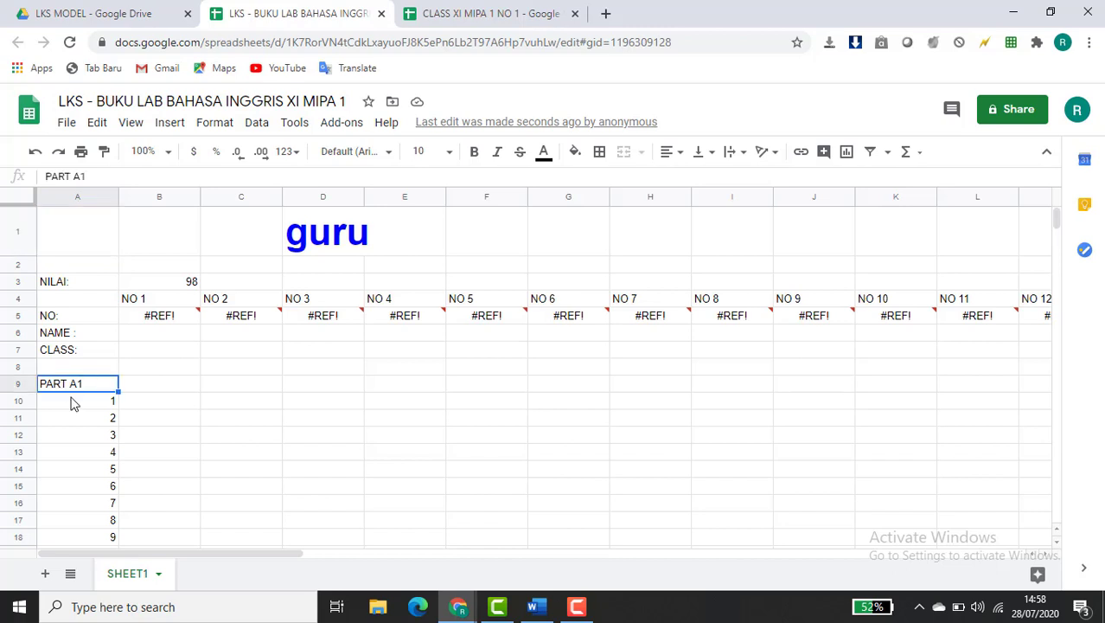
key("Down")
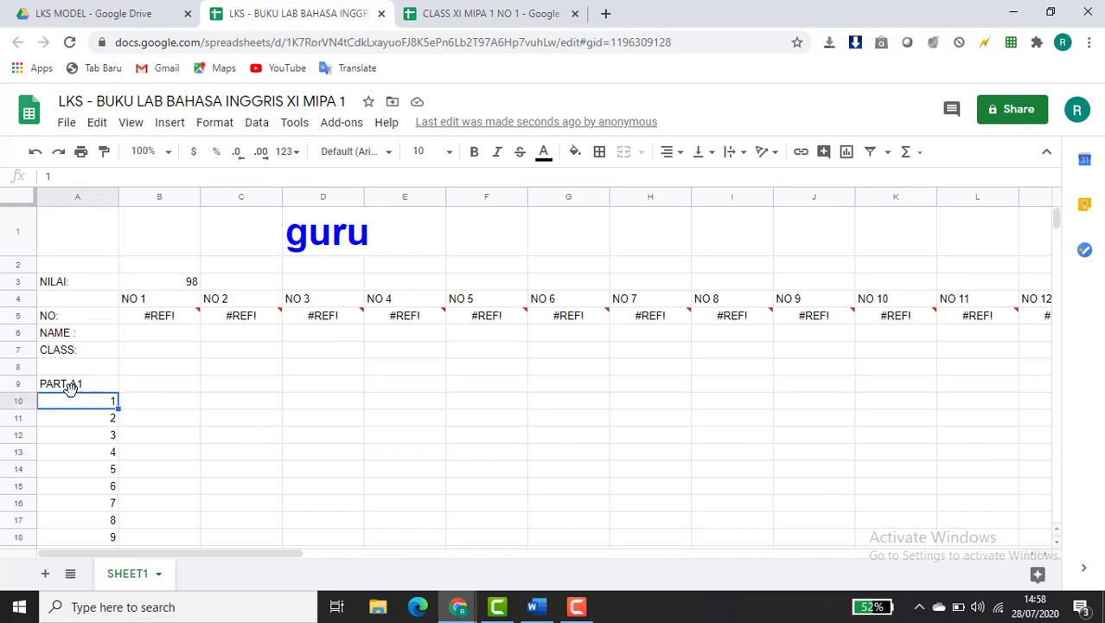
left_click(70, 388)
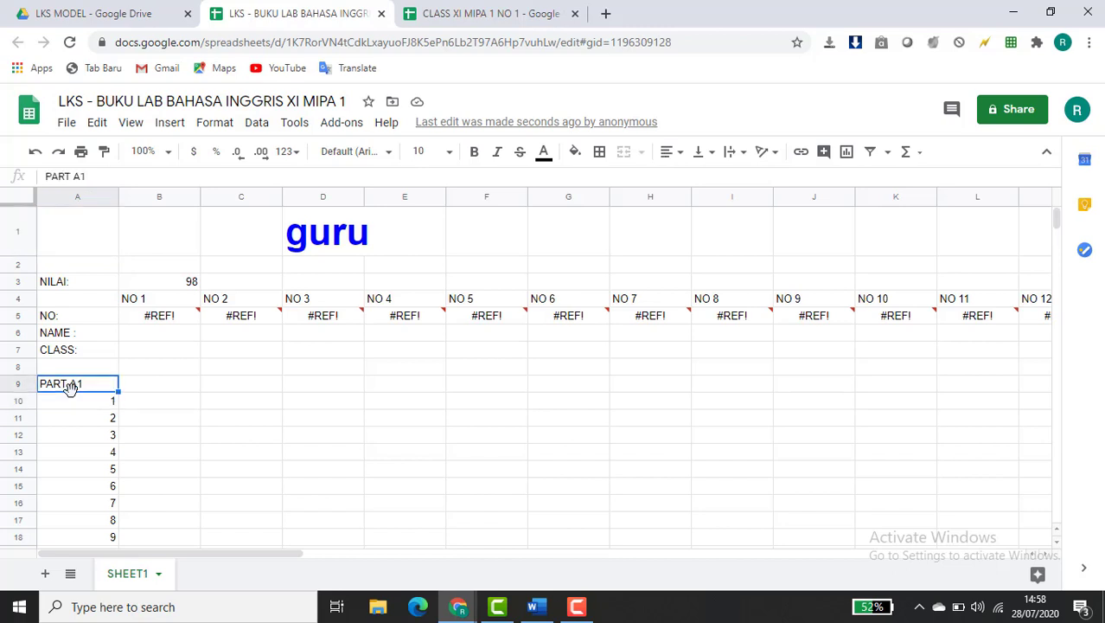
type("BAGIAN 1")
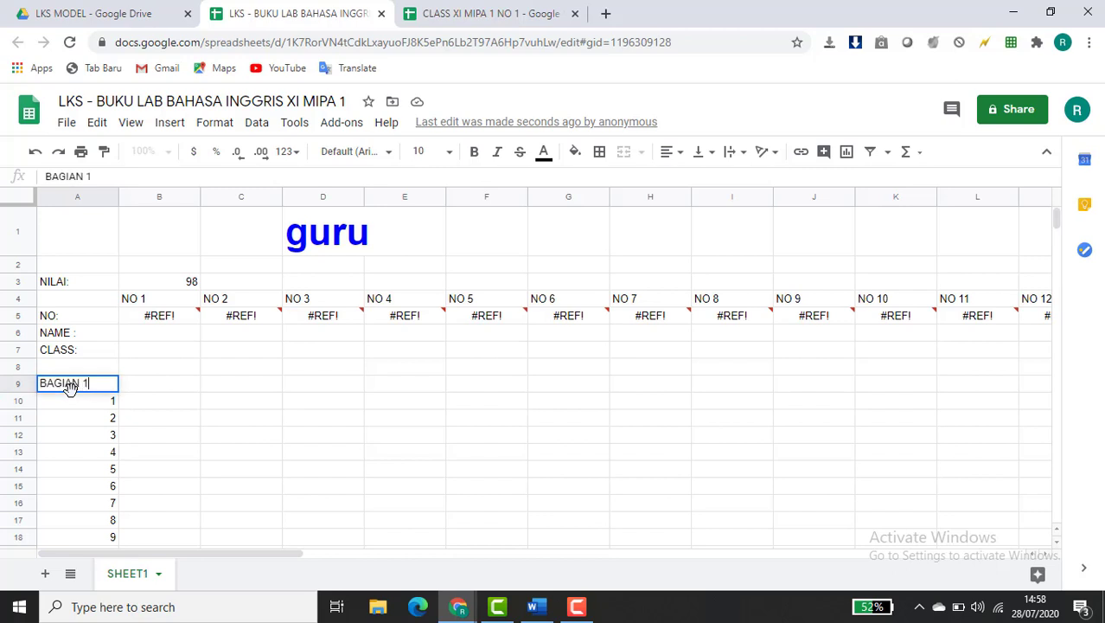
key("Down")
Clear the contents of rows 15 to 25 in the teacher worksheet, removing question numbers 6 to 16 under BAGIAN 1
key("Down")
key("Down")
key("Down")
key("Down")
key("Down")
key("Down")
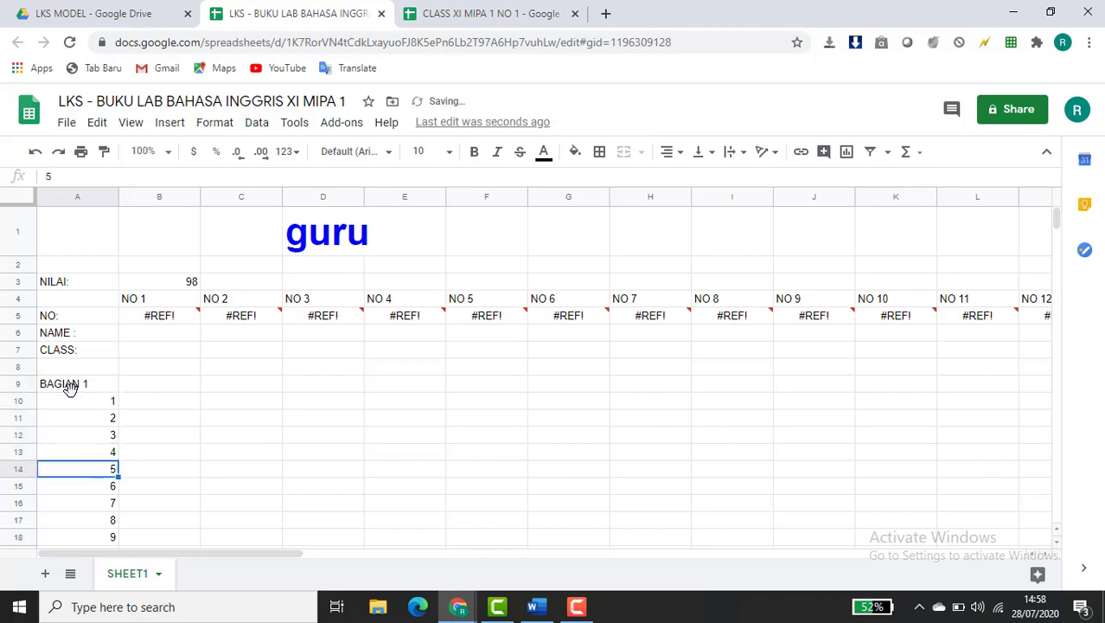
key("Down")
key("Down")
key("Down")
key("Down")
key("Down")
key("Down")
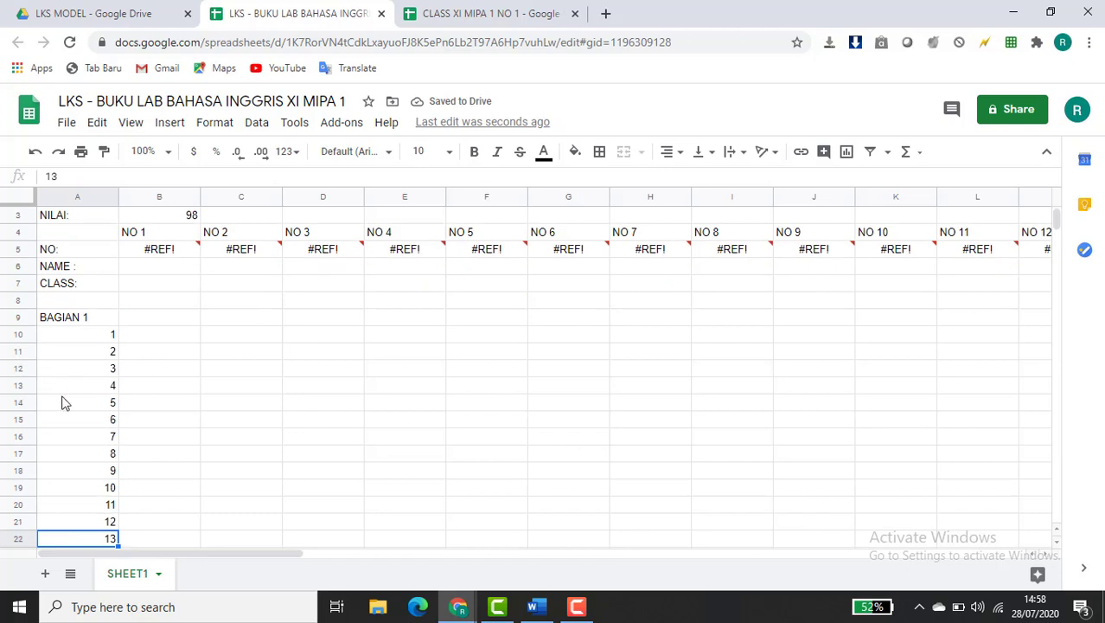
left_click(18, 419)
key("shift+Down")
key("shift+Down")
key("shift+Down")
key("shift+Down")
key("shift+Down")
key("shift+Down")
key("shift+Down")
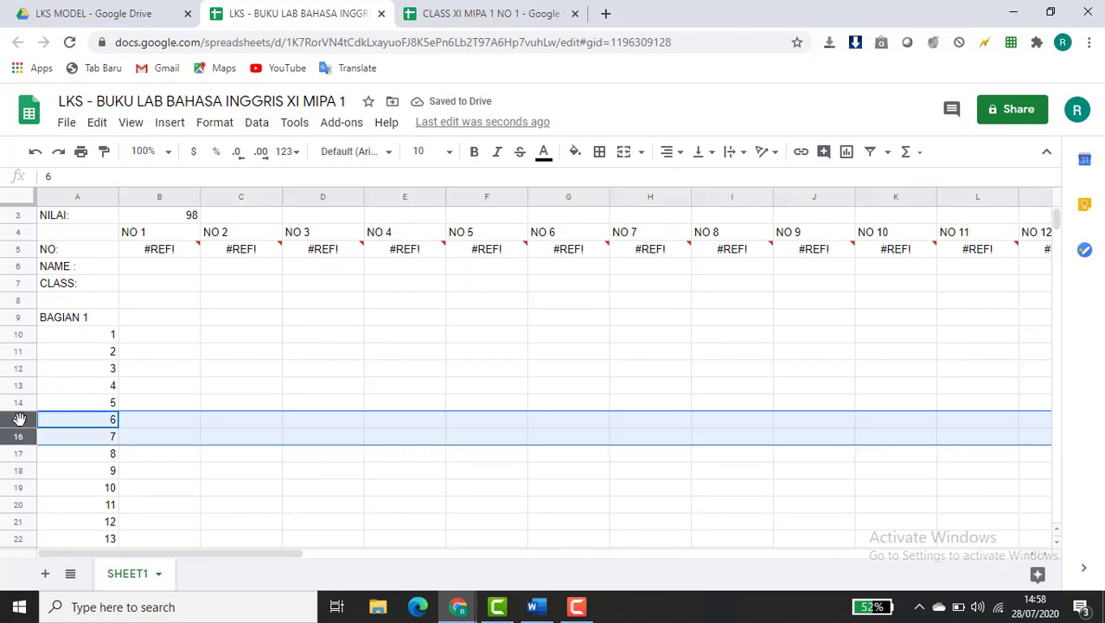
key("shift+Down")
key("shift+Down")
key("shift+Down")
key("shift+Down")
key("shift+Down")
key("shift+Down")
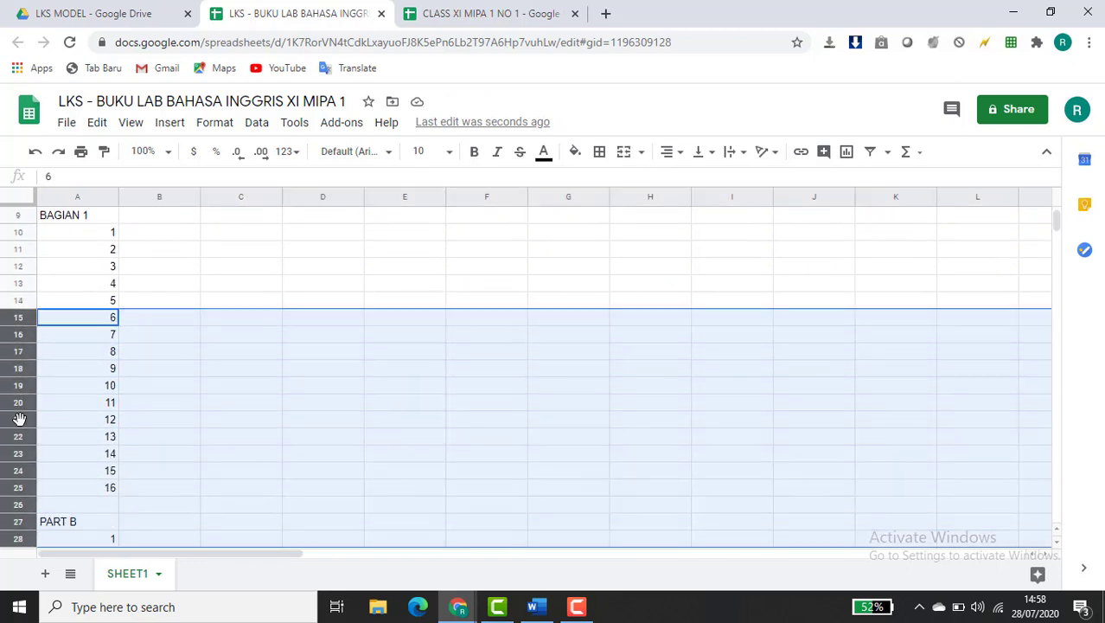
key("shift+Up")
key("shift+Up")
key("shift+Up")
key("shift+Up")
key("shift+Down")
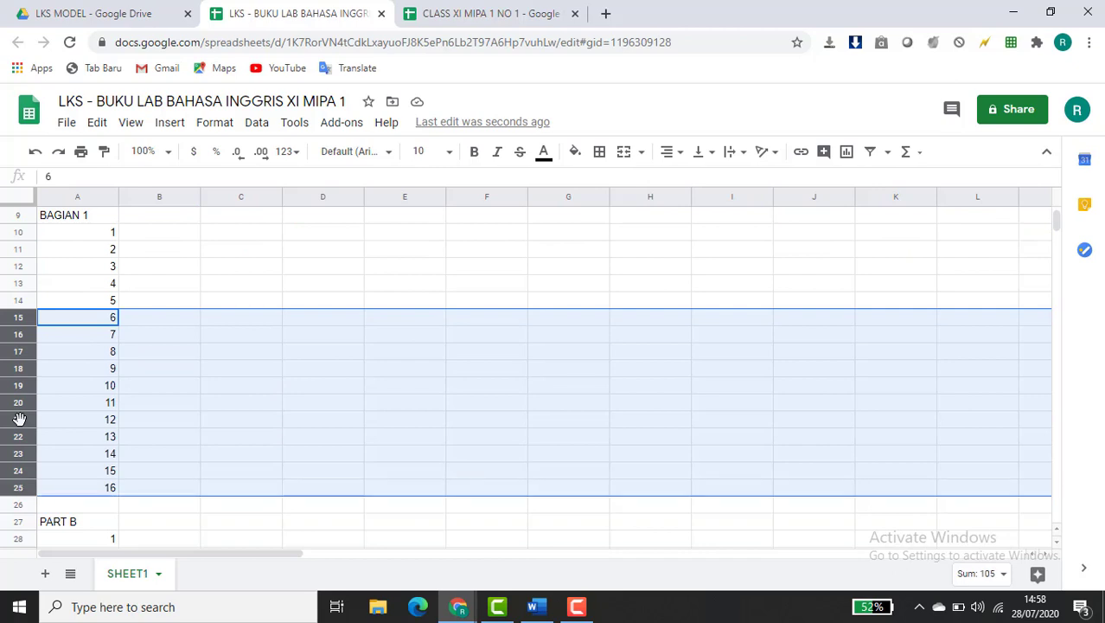
key("Delete")
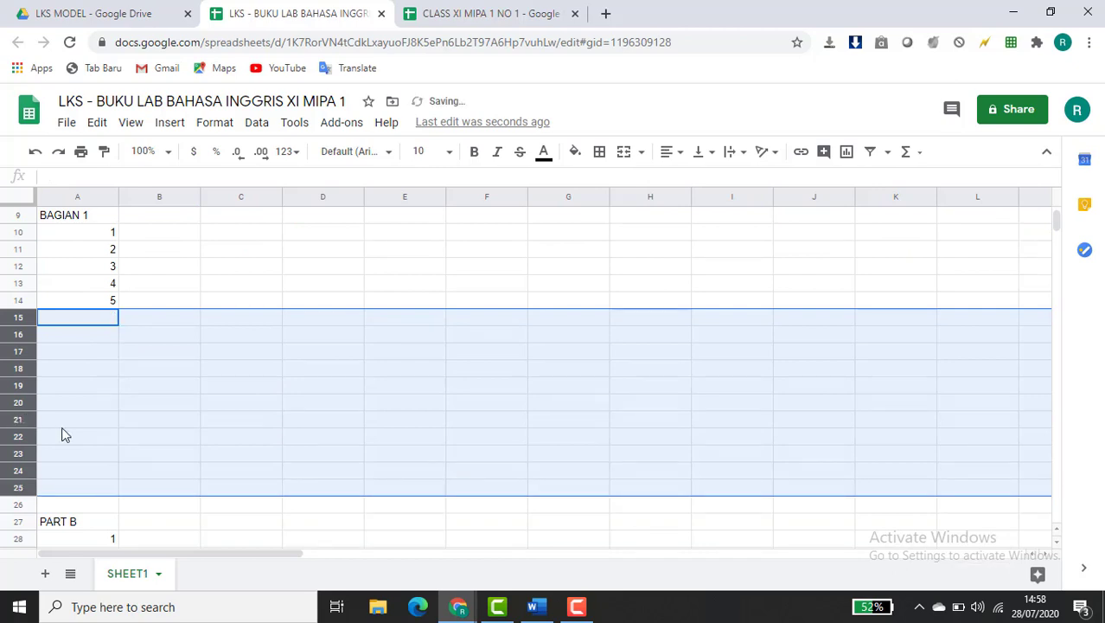
left_click(239, 403)
Check the heading and question numbers in the student worksheet CLASS XI MIPA 1 NO 1, and copy the teacher worksheet's web address
scroll(238, 404, "up", 2)
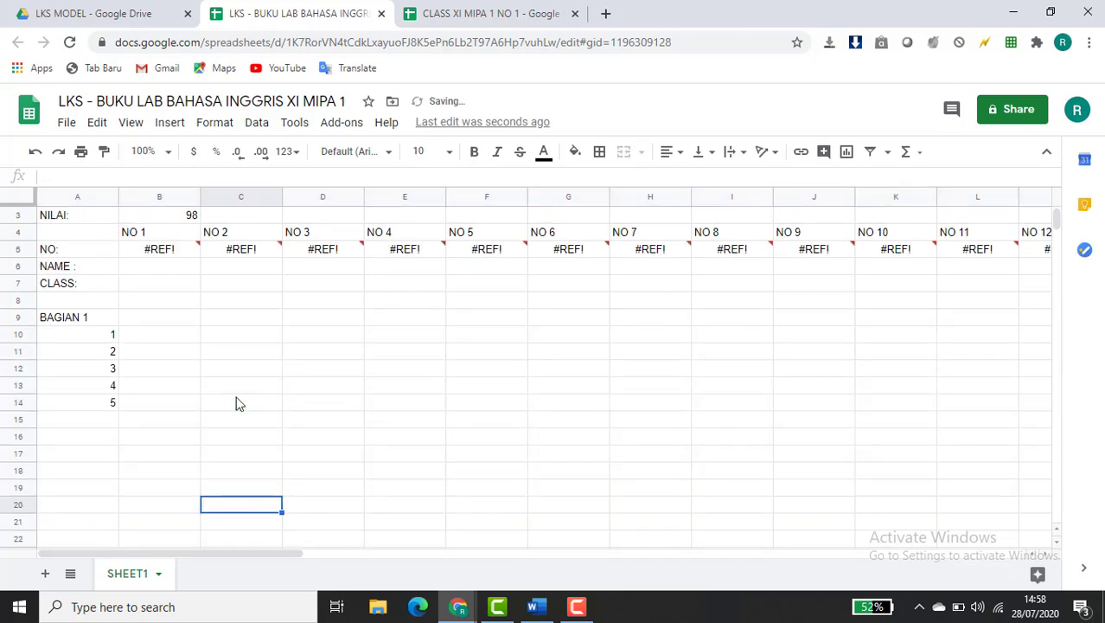
scroll(238, 404, "up", 1)
left_click(466, 14)
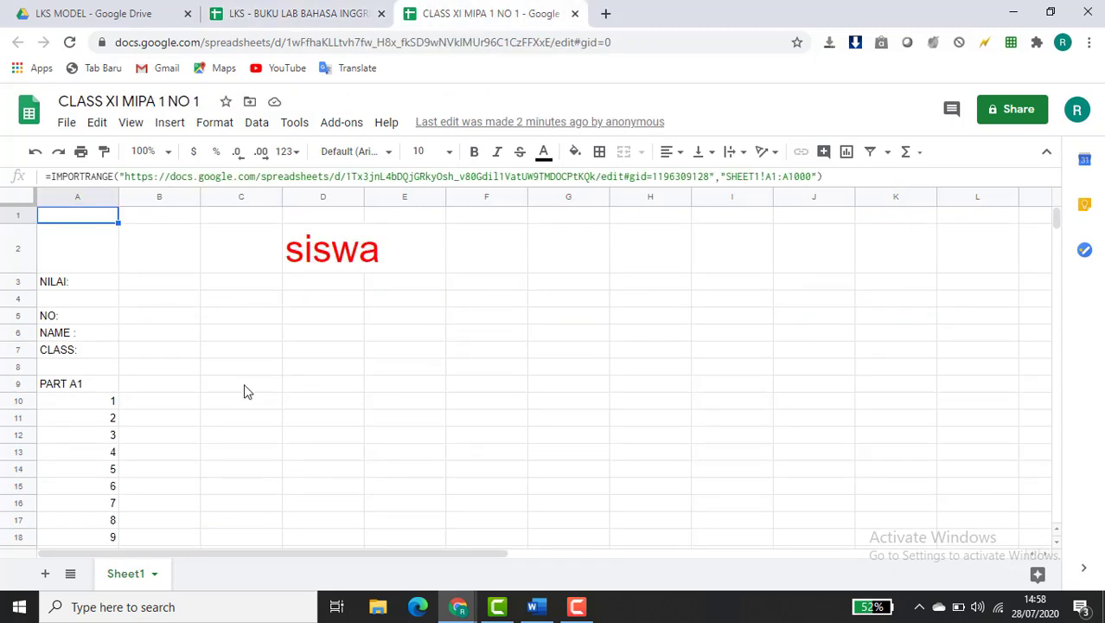
scroll(190, 424, "down", 3)
scroll(139, 405, "up", 3)
left_click(333, 15)
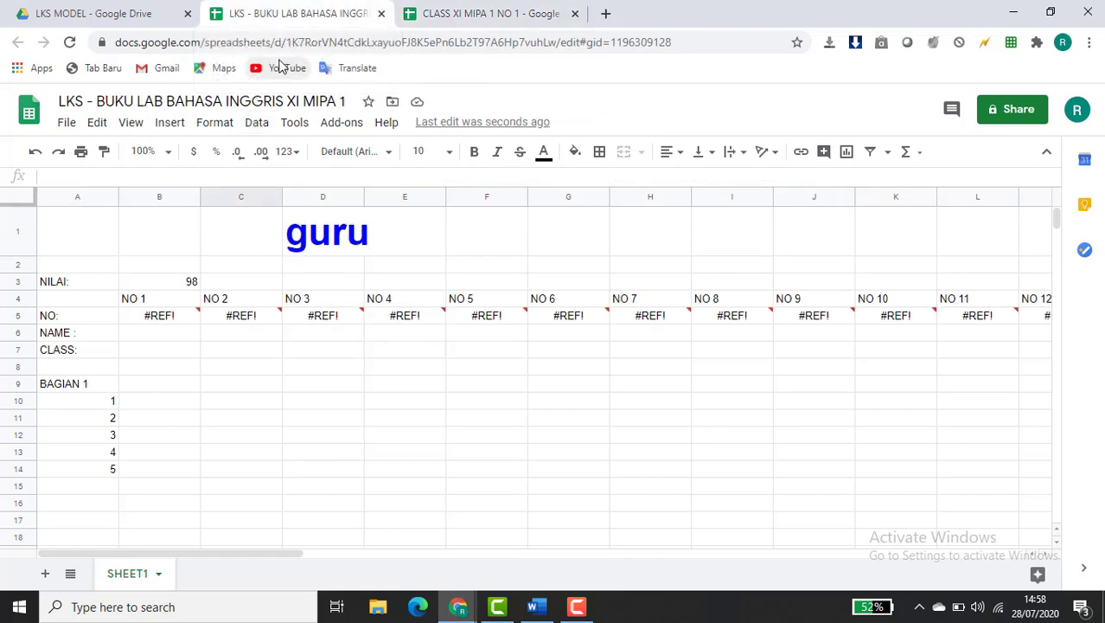
left_click(302, 44)
key("ctrl+c")
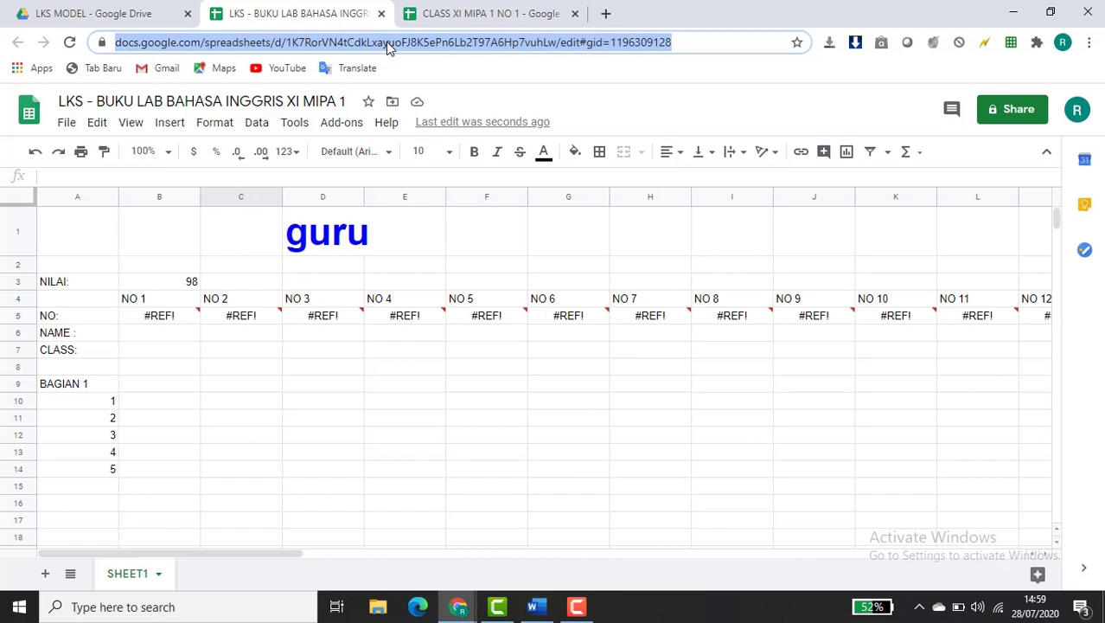
Replace the spreadsheet URL in cell A1's IMPORTRANGE formula of CLASS XI MIPA 1 NO 1 with the copied teacher worksheet address and allow access
left_click(485, 12)
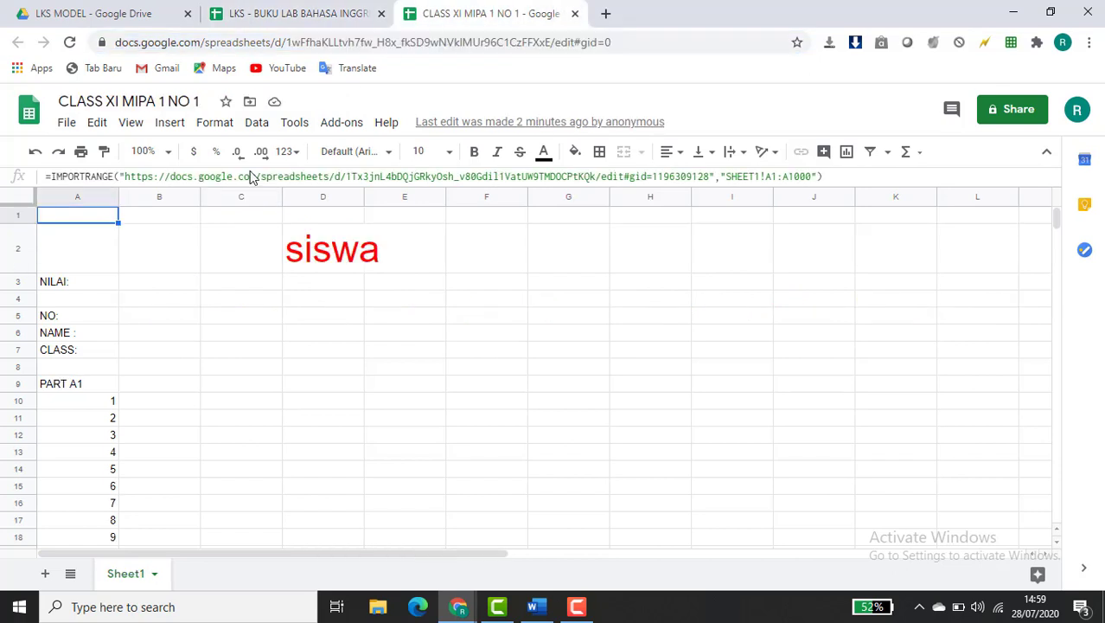
left_click(125, 176)
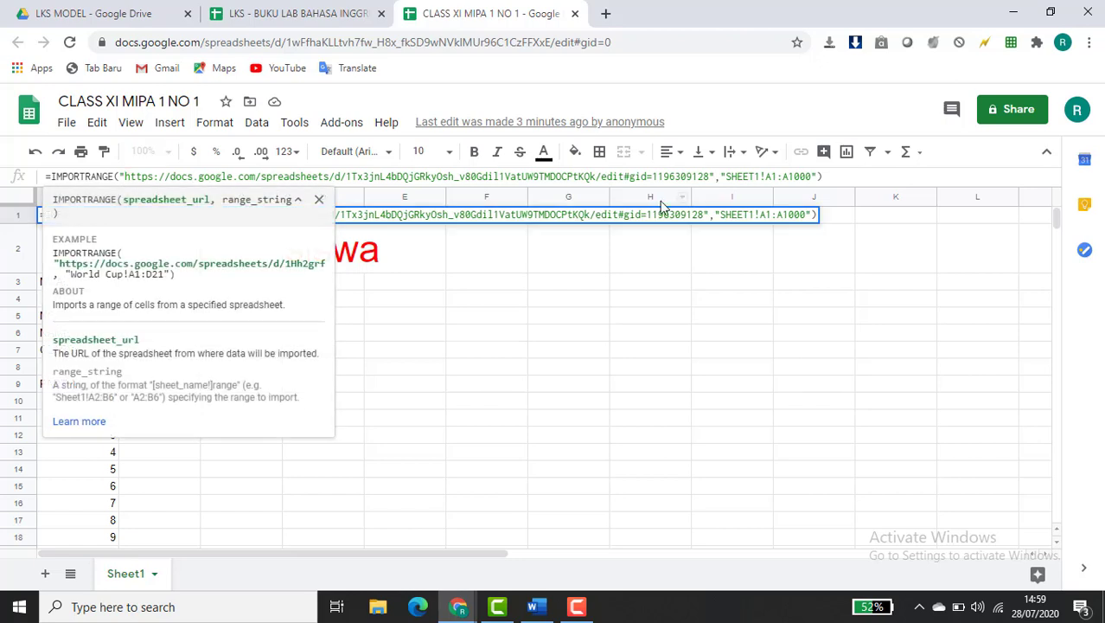
left_click(709, 176, "shift")
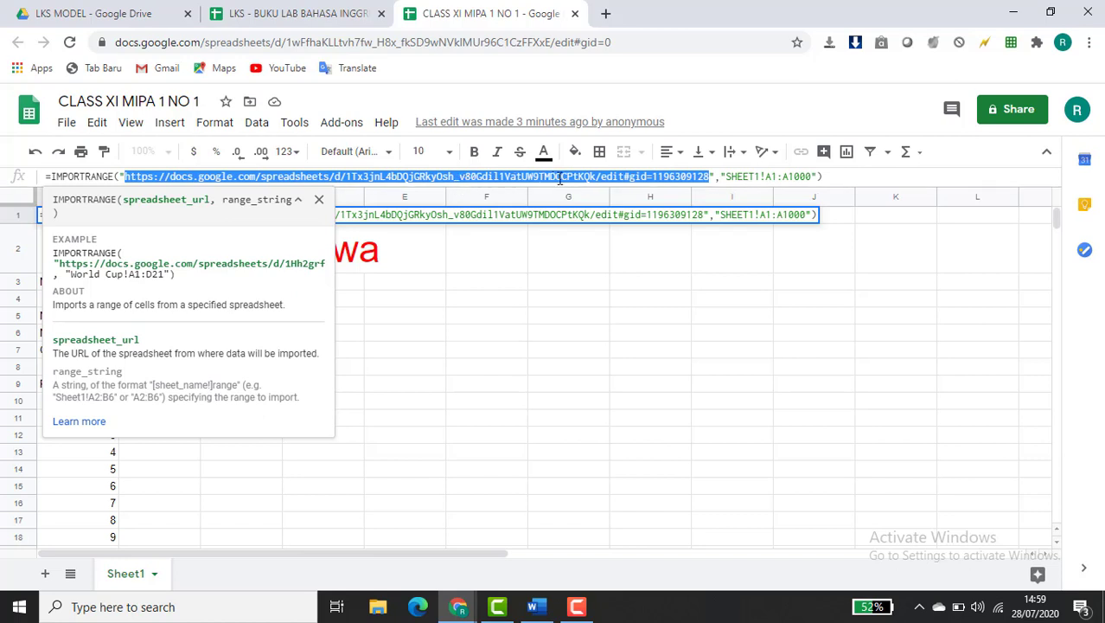
key("ctrl+v")
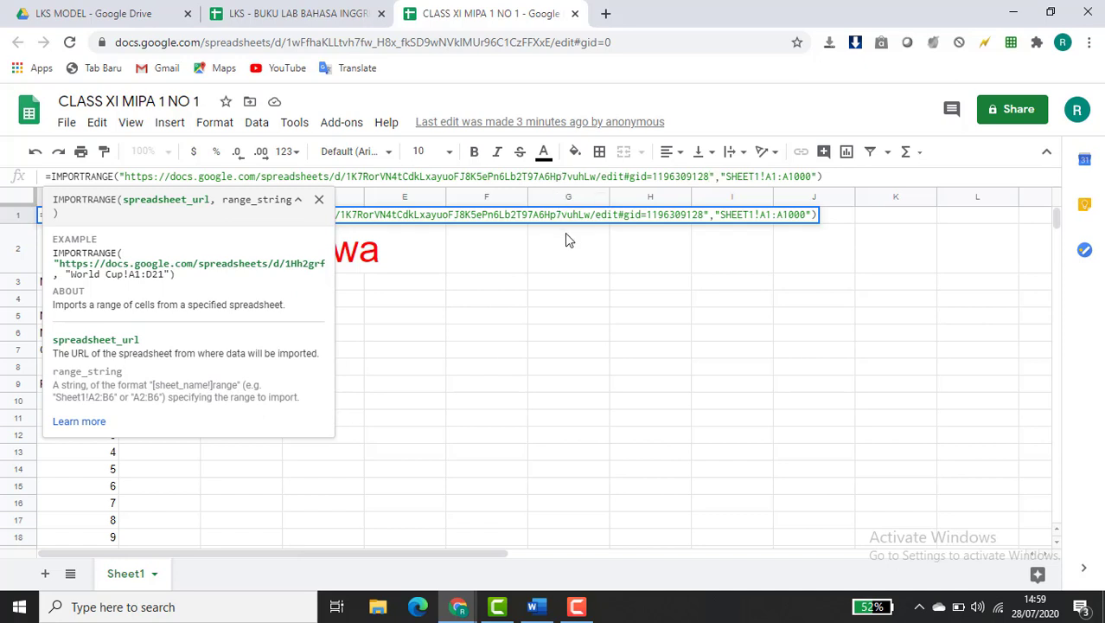
key("Return")
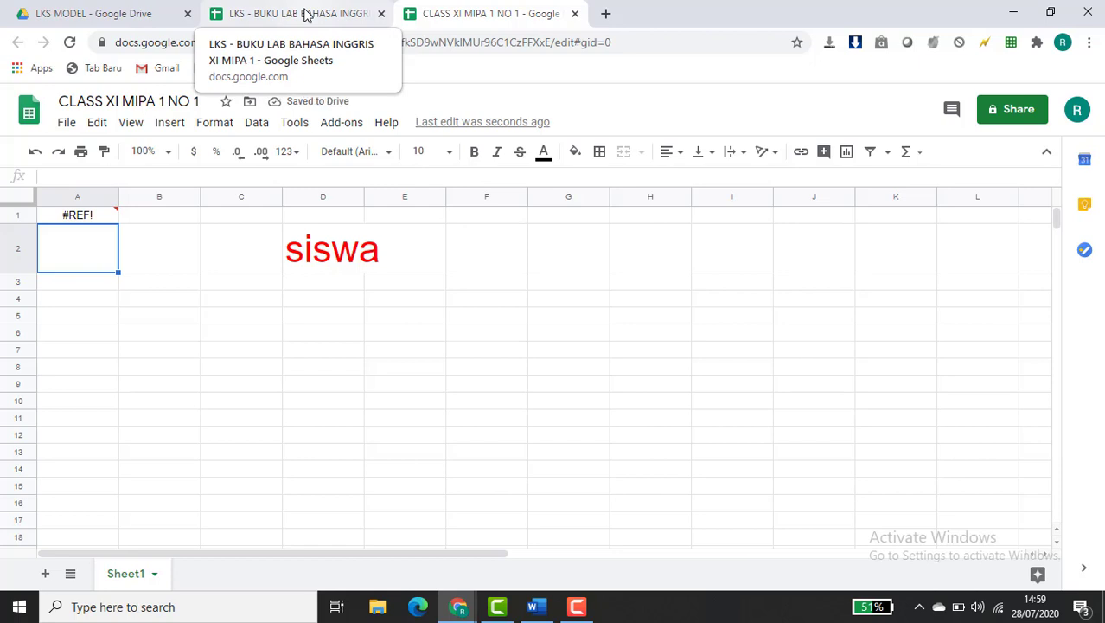
left_click(93, 221)
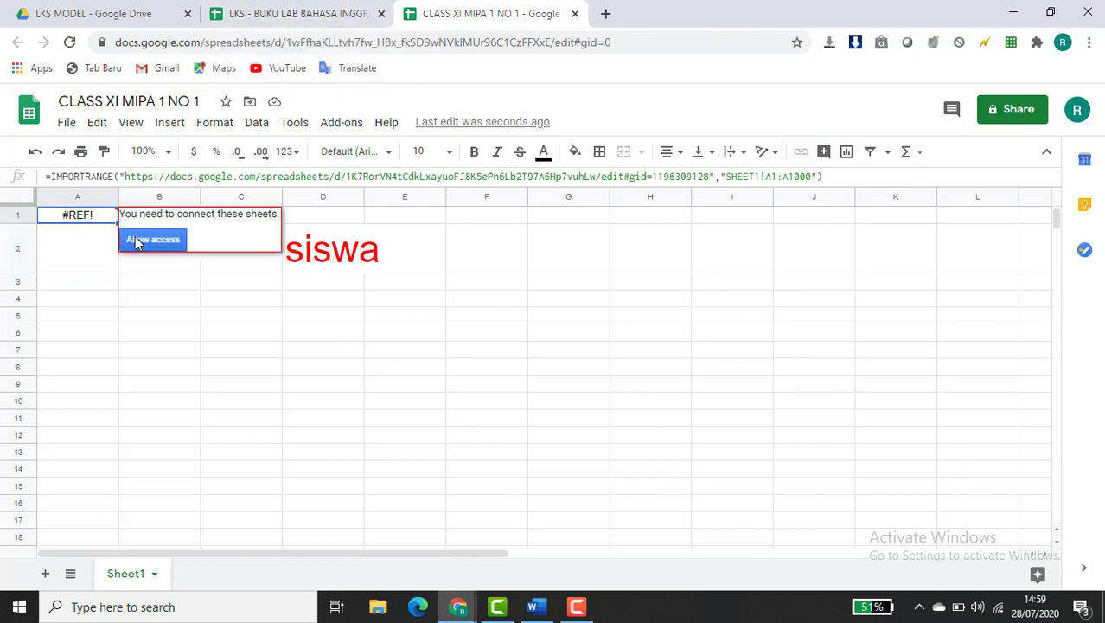
left_click(137, 243)
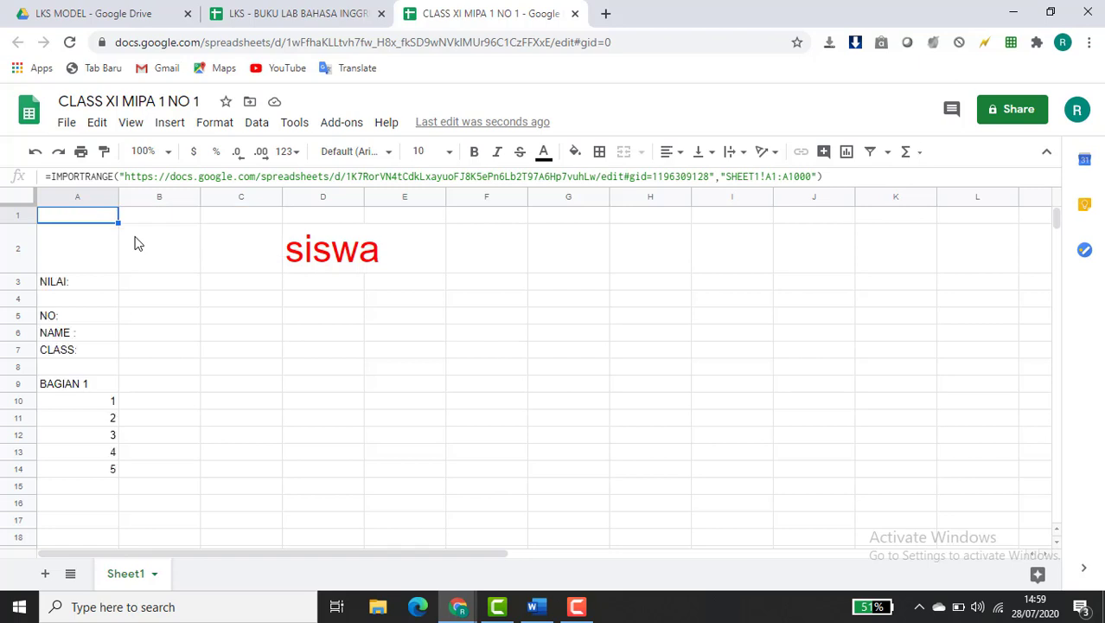
Compare the BAGIAN 1 heading and question numbers in the teacher worksheet with those in the student worksheet
left_click(296, 13)
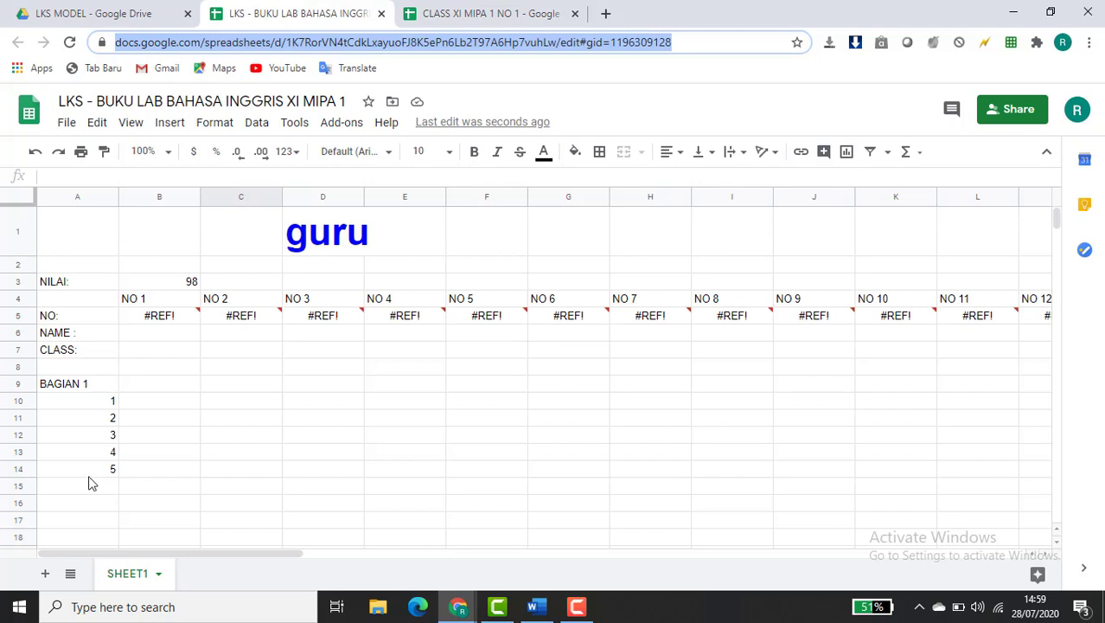
left_click(488, 18)
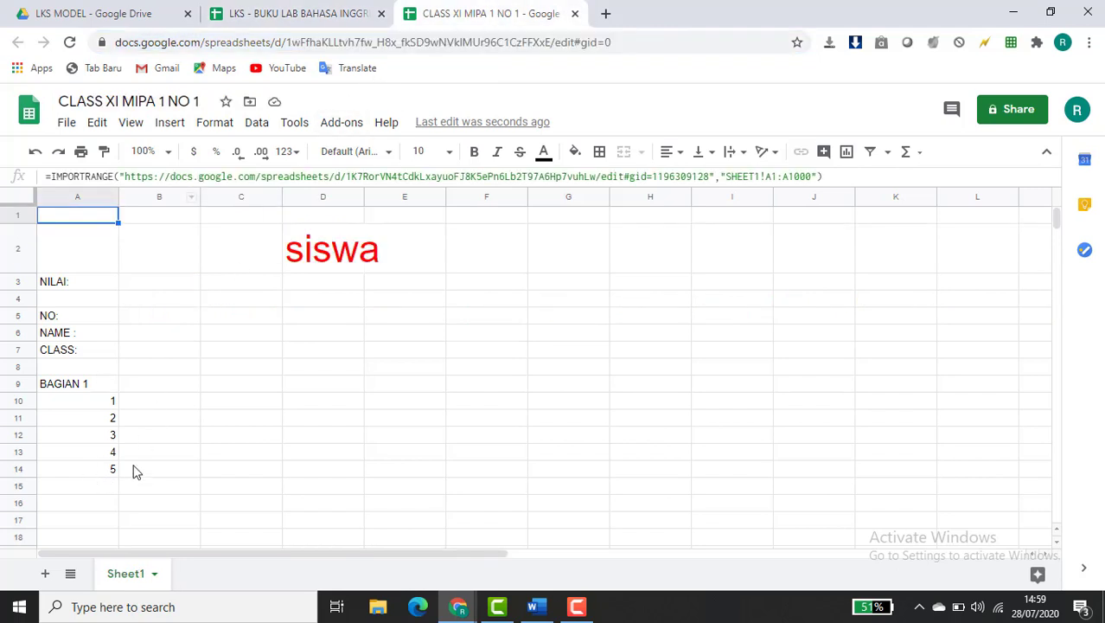
left_click(278, 16)
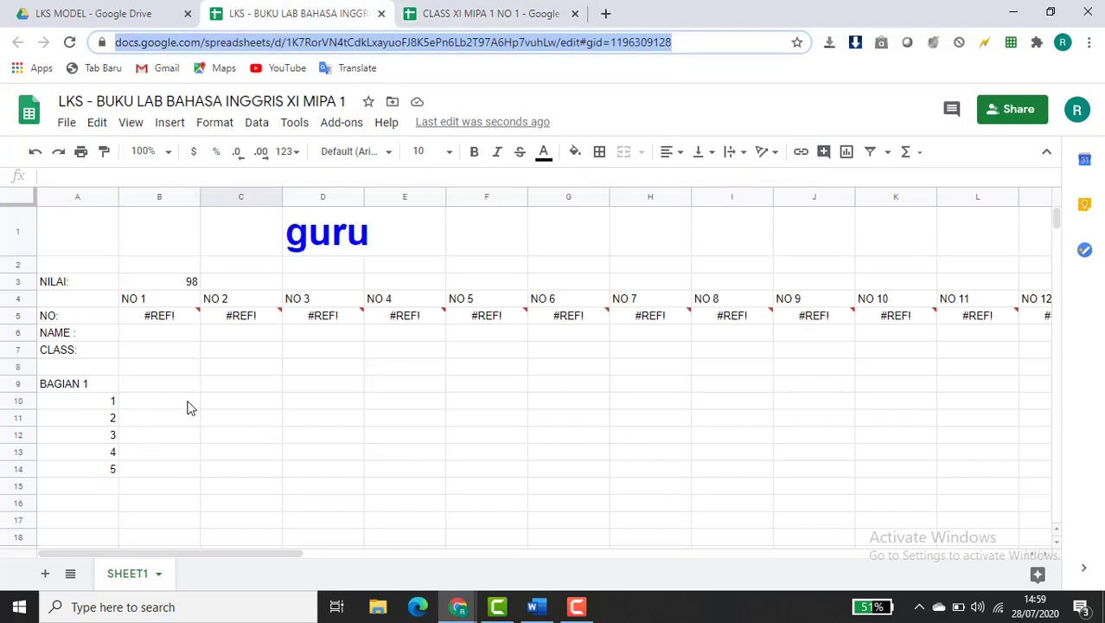
Delete the empty rows 16 to 26 between BAGIAN 1 and PART B in the teacher worksheet
scroll(189, 408, "down", 2)
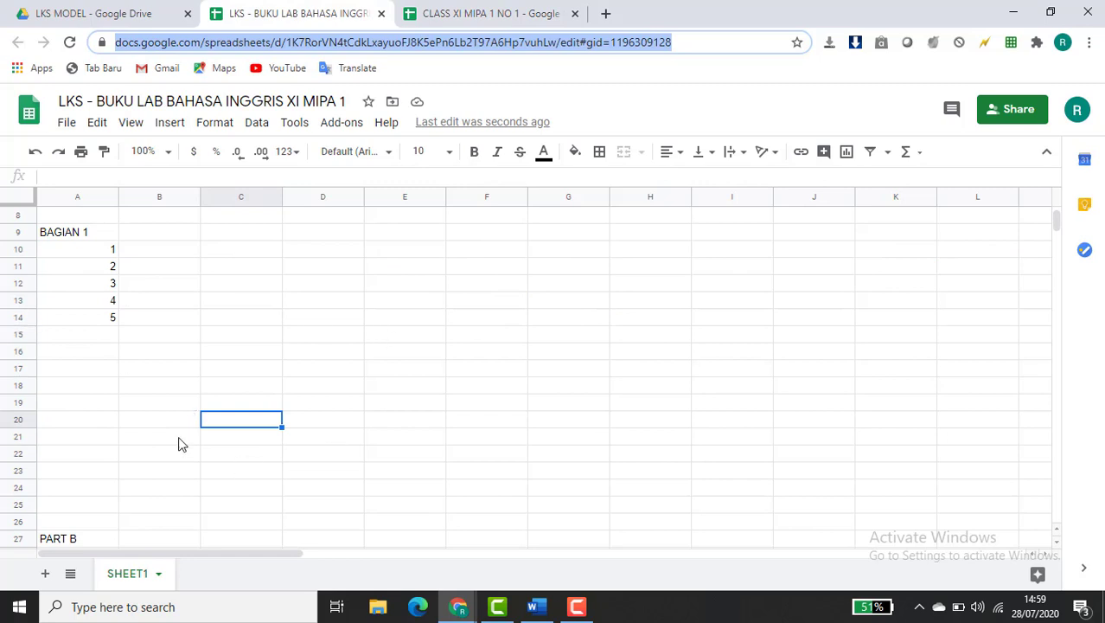
left_click(21, 353)
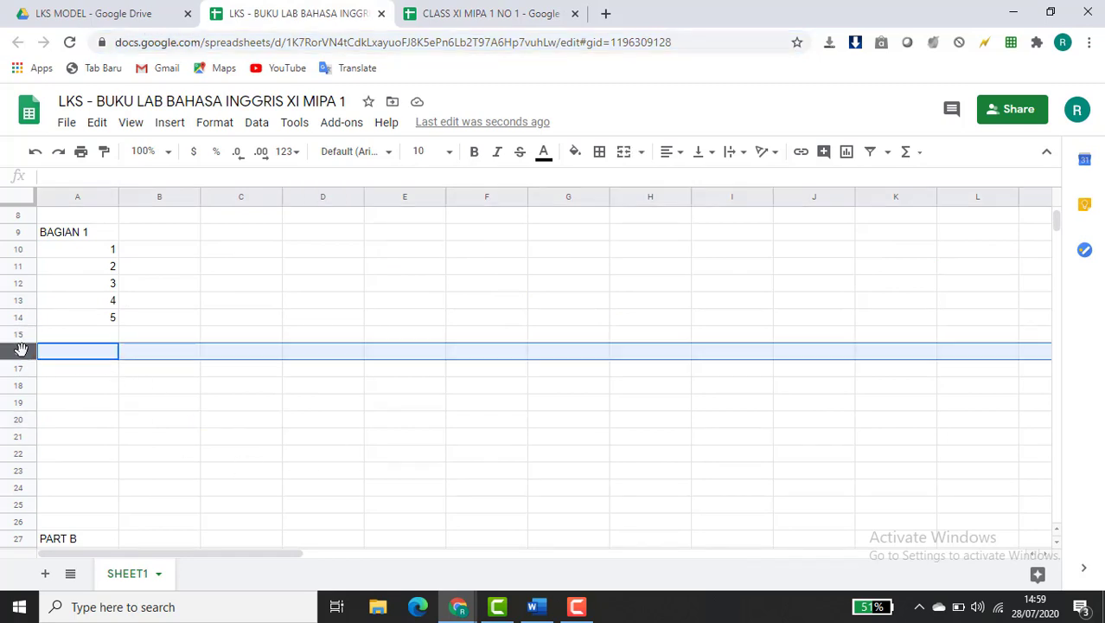
left_click(15, 523, "shift")
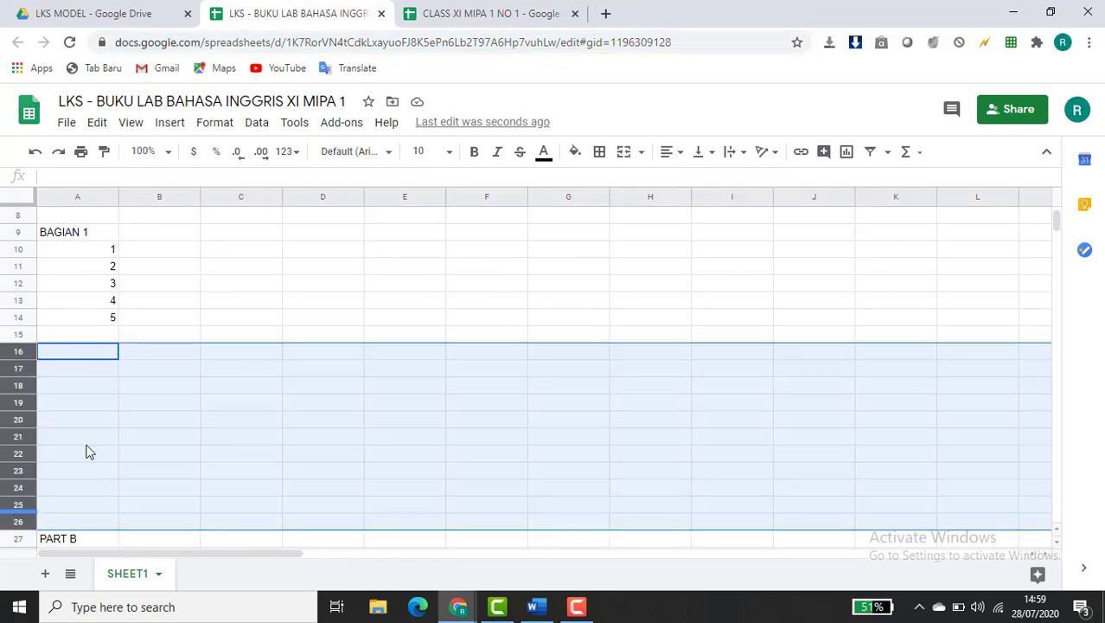
right_click(118, 419)
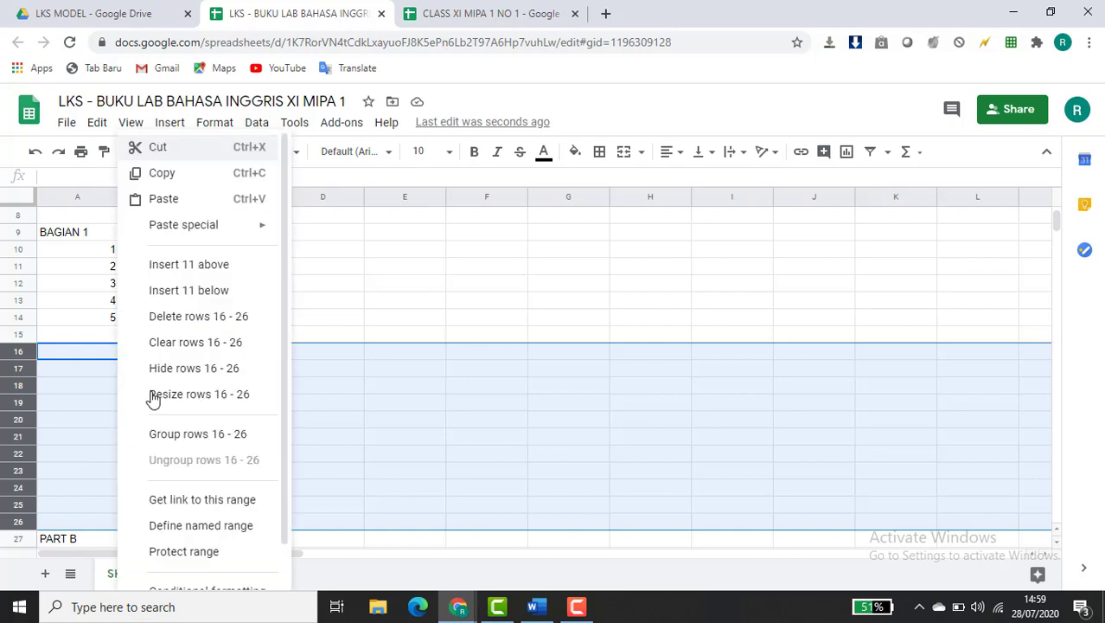
left_click(207, 320)
left_click(163, 389)
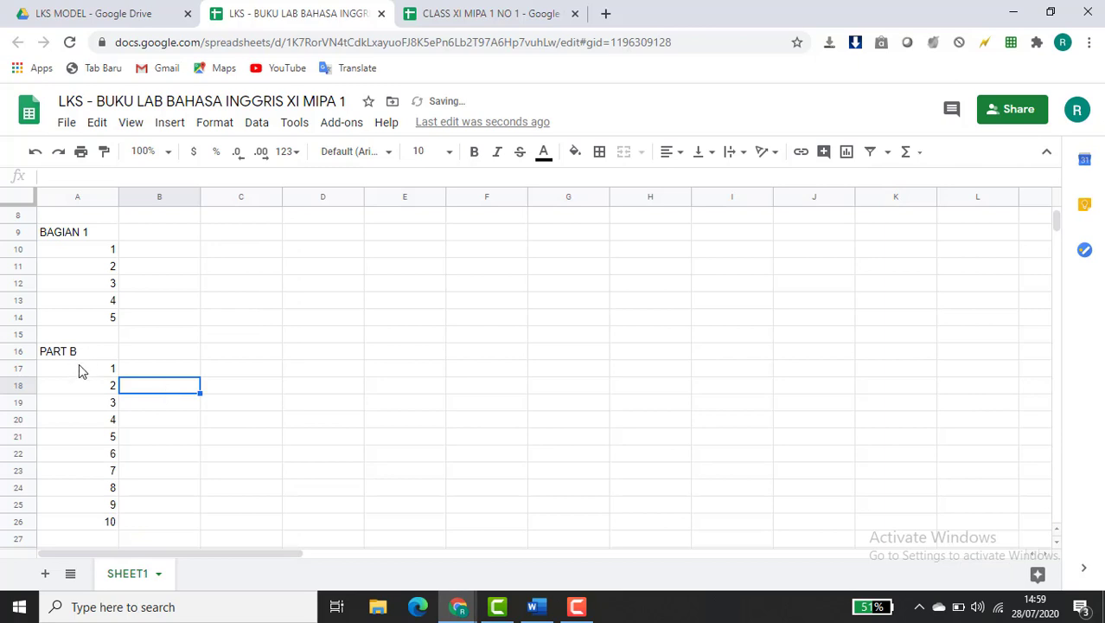
Delete rows 22 to 26 in the teacher worksheet, removing question numbers 6 to 10 from PART B
left_click(98, 456)
left_click(16, 454)
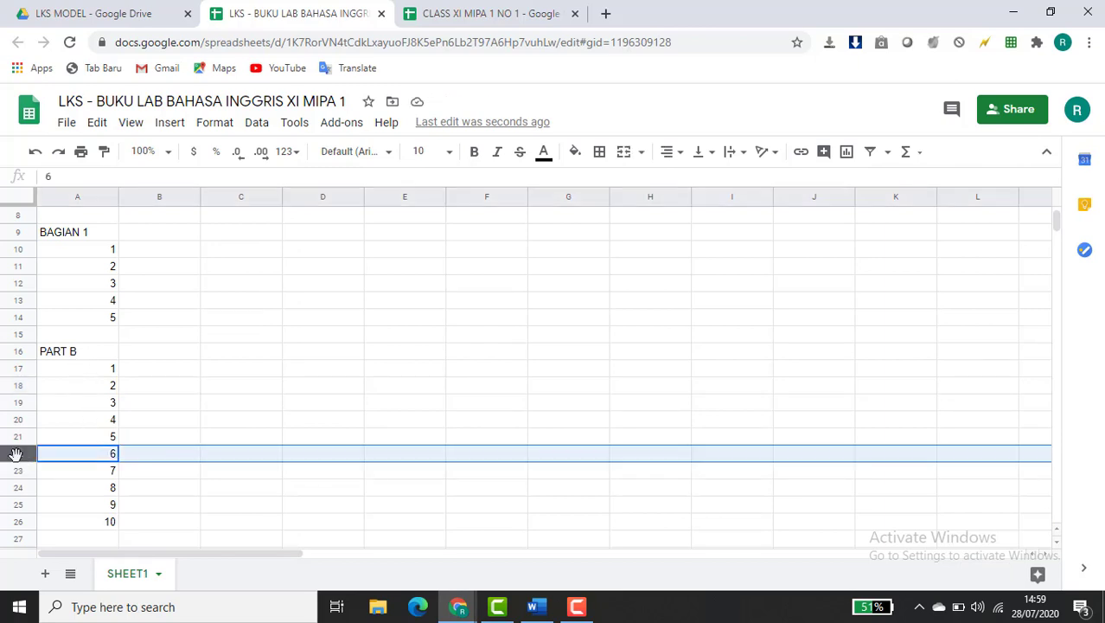
scroll(16, 454, "down", 2)
left_click(19, 419, "shift")
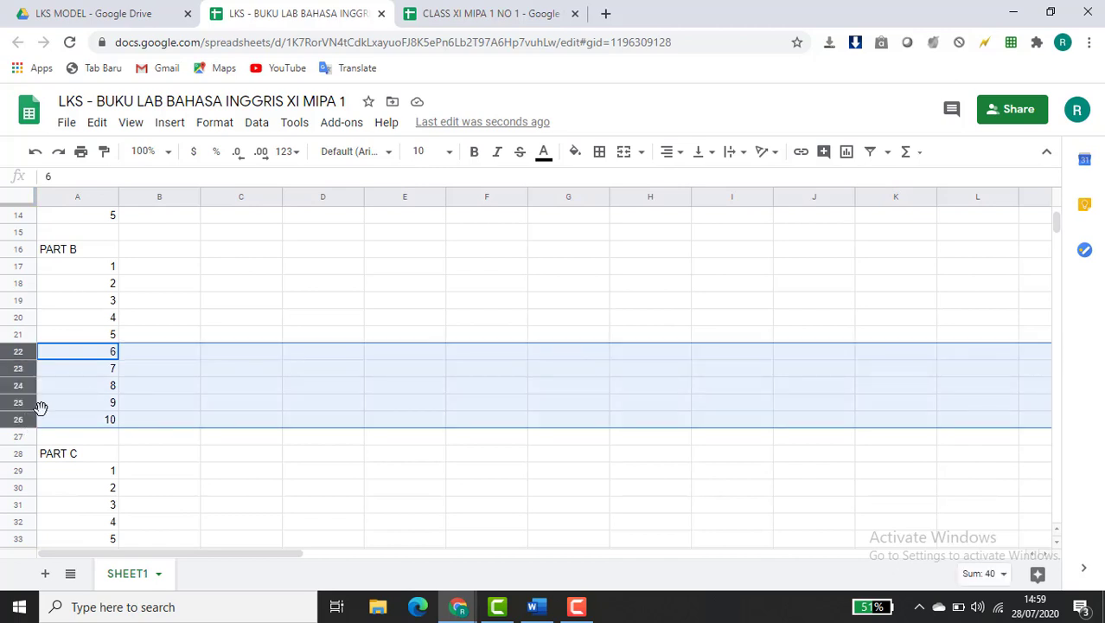
right_click(92, 388)
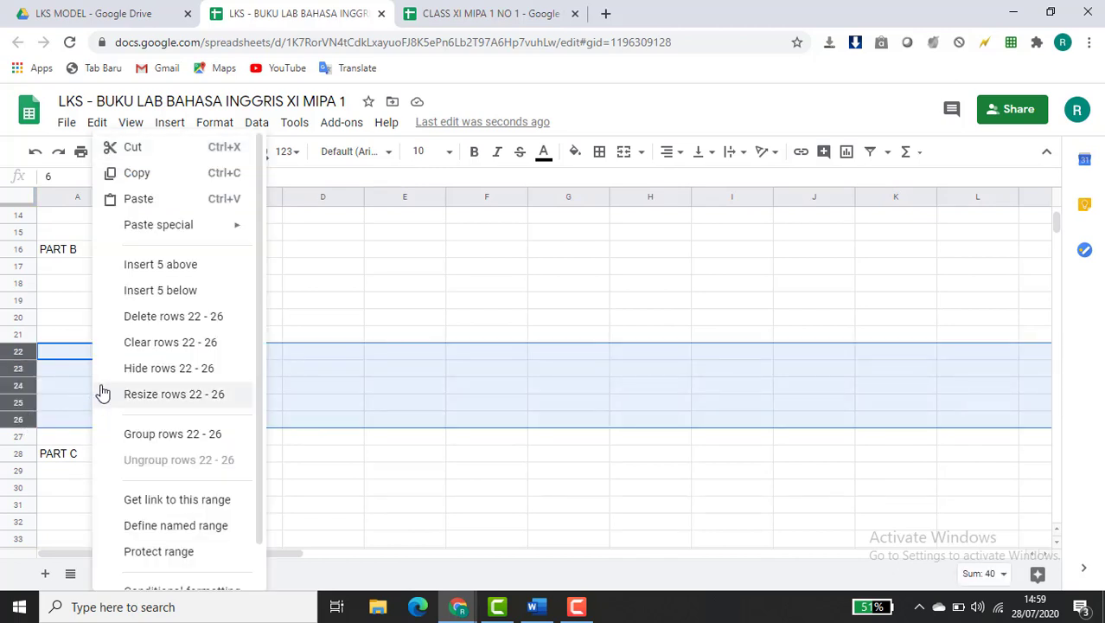
left_click(196, 317)
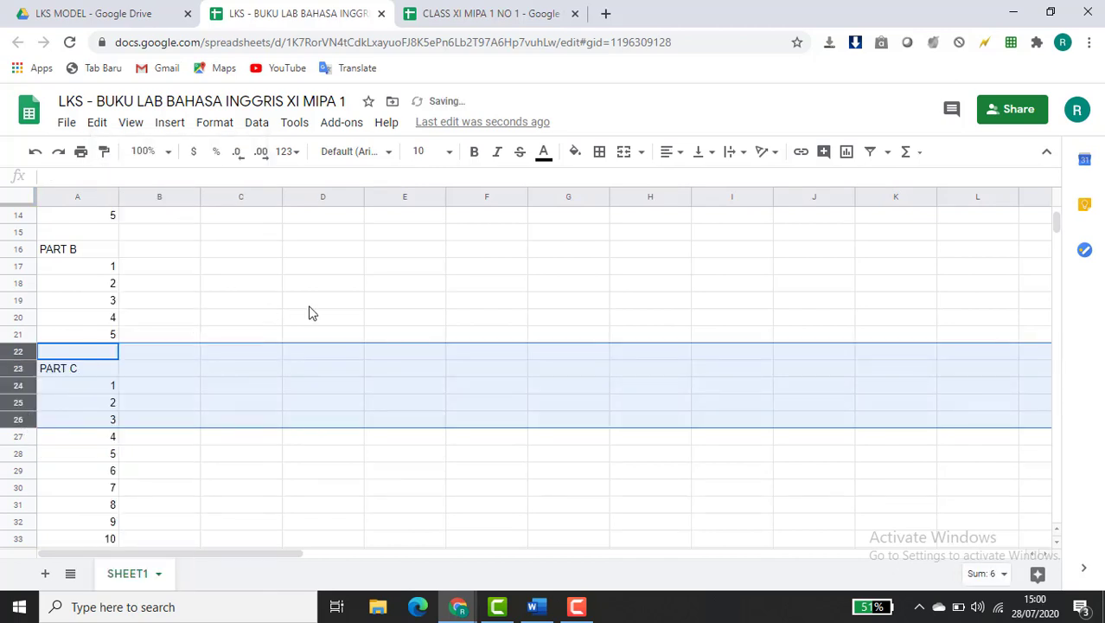
Check the row layout of BAGIAN 1, PART B and PART C in the student worksheet CLASS XI MIPA 1 NO 1
scroll(336, 313, "up", 2)
scroll(335, 313, "up", 3)
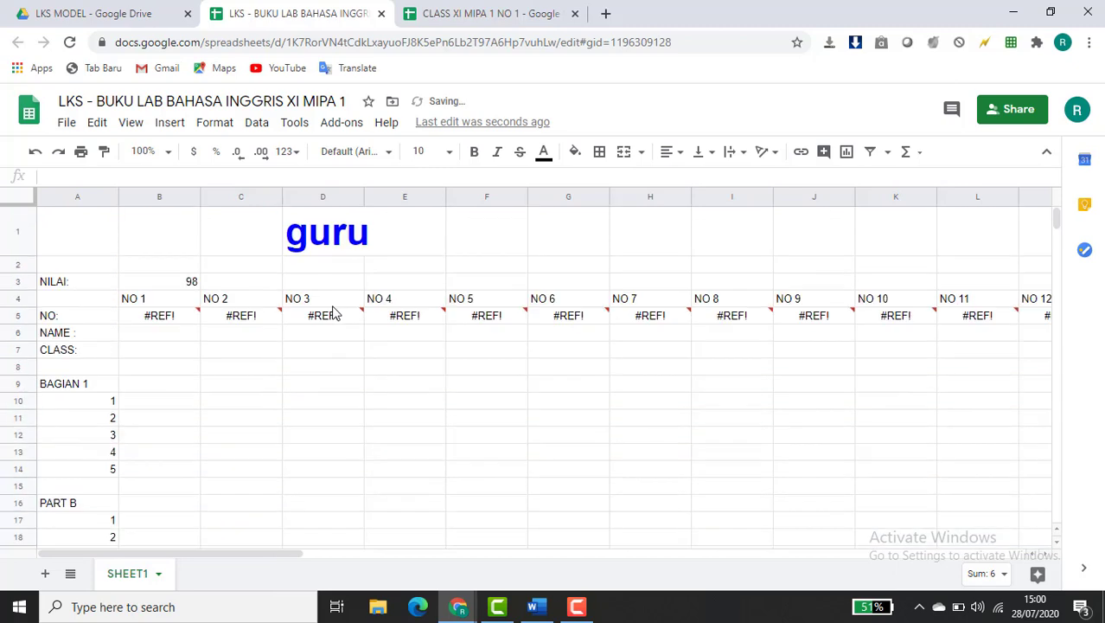
left_click(454, 14)
scroll(110, 366, "down", 3)
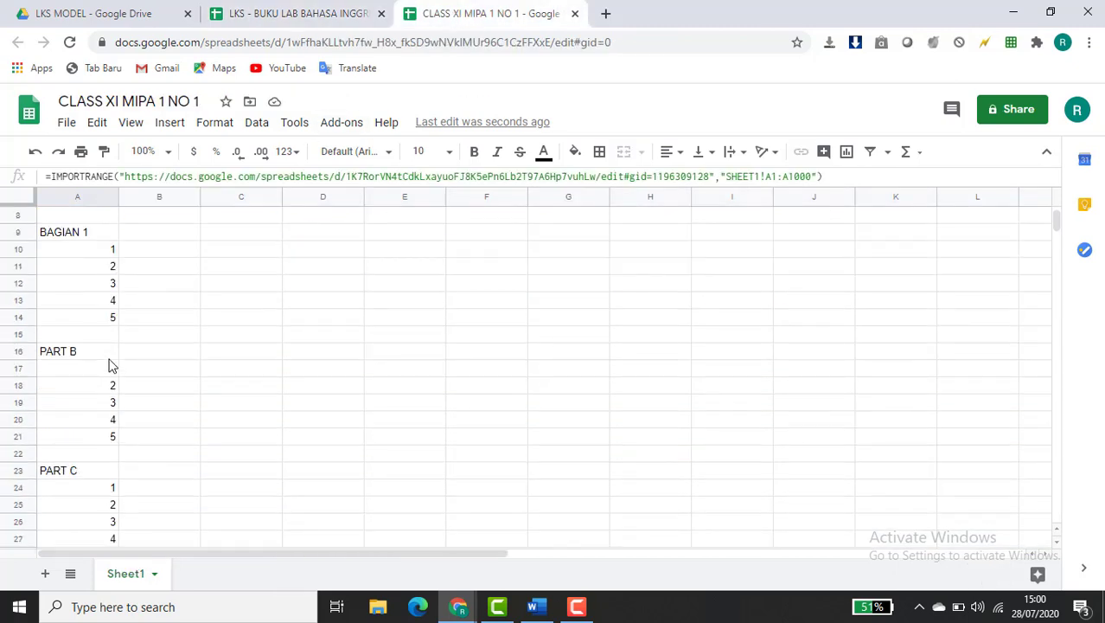
scroll(111, 365, "down", 1)
scroll(111, 418, "up", 2)
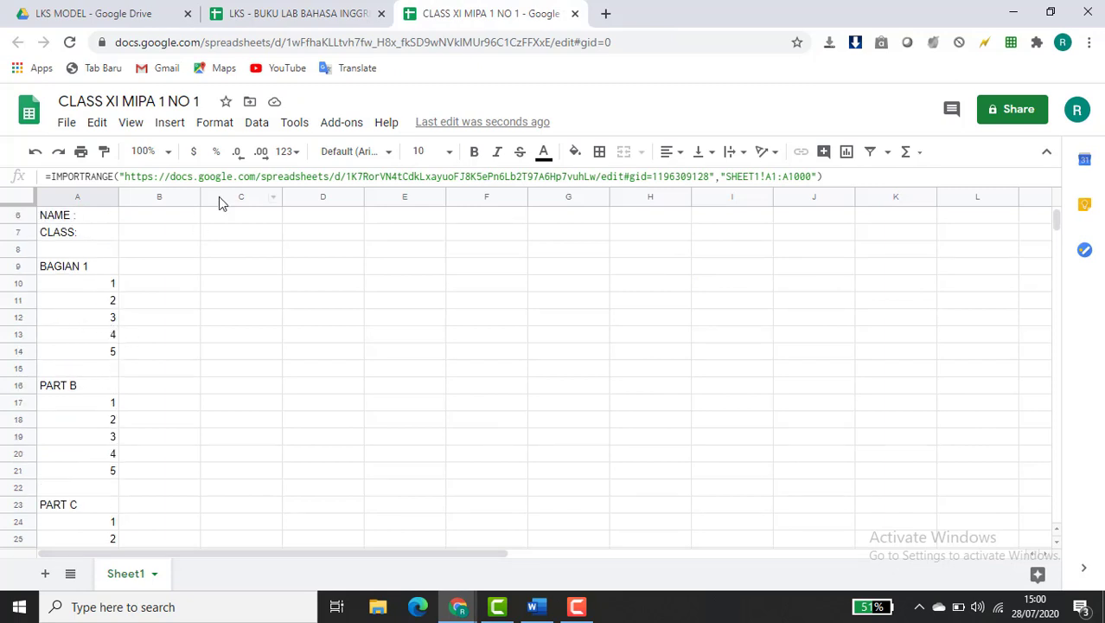
Change the PART B heading in cell A16 of the teacher worksheet to "BAGIAN 2" and check that heading in the student worksheet
left_click(306, 13)
scroll(62, 375, "down", 2)
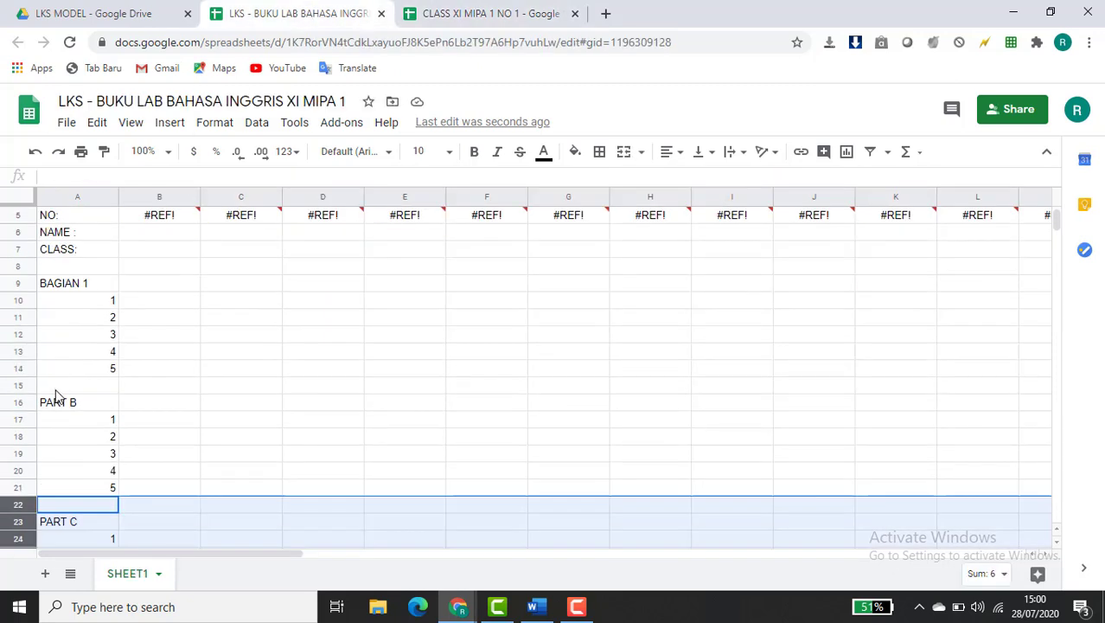
left_click(57, 403)
type("BAGIAN 2")
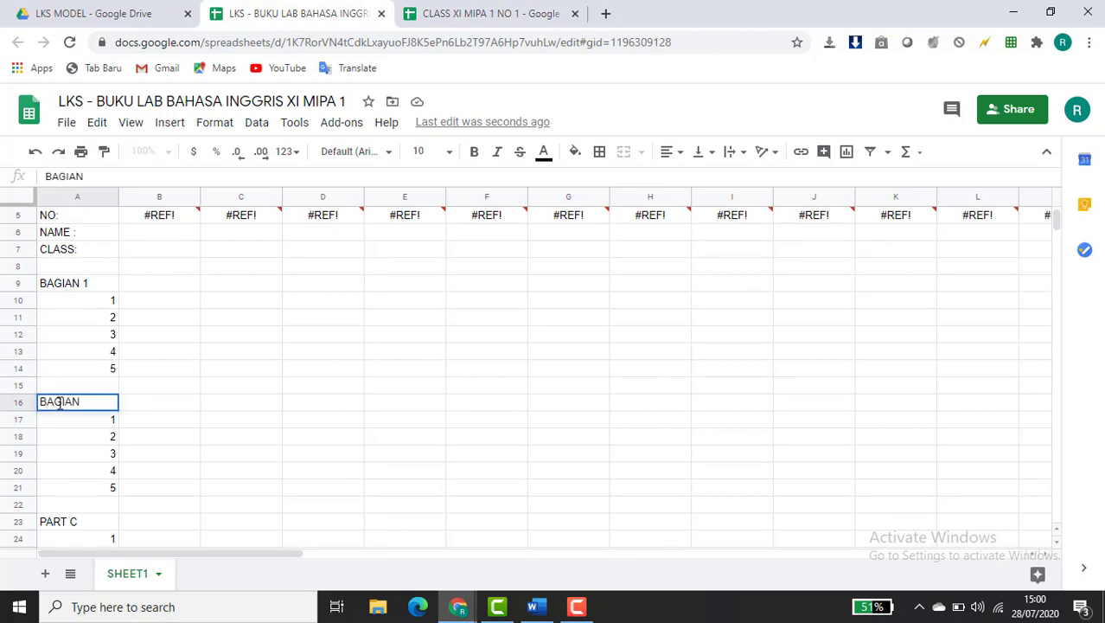
left_click(4, 350)
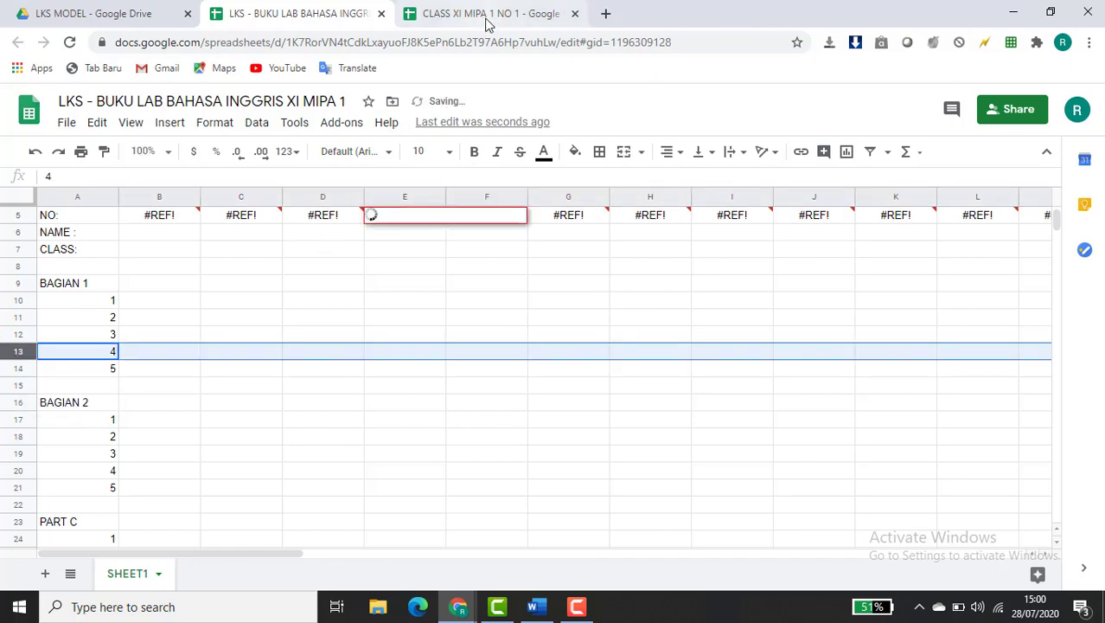
left_click(484, 14)
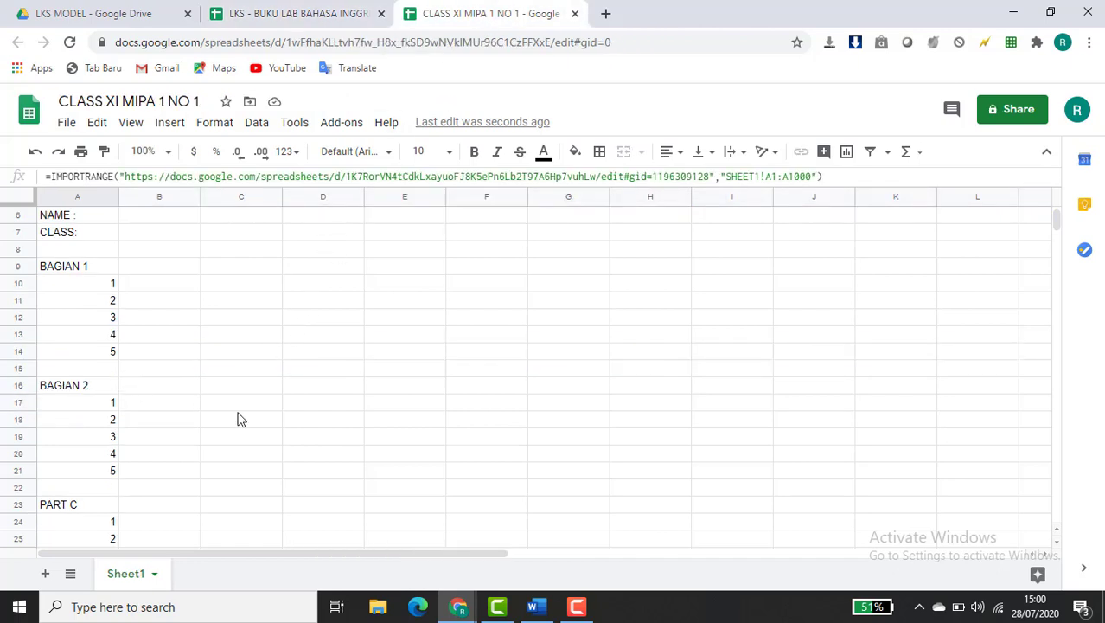
scroll(240, 419, "up", 2)
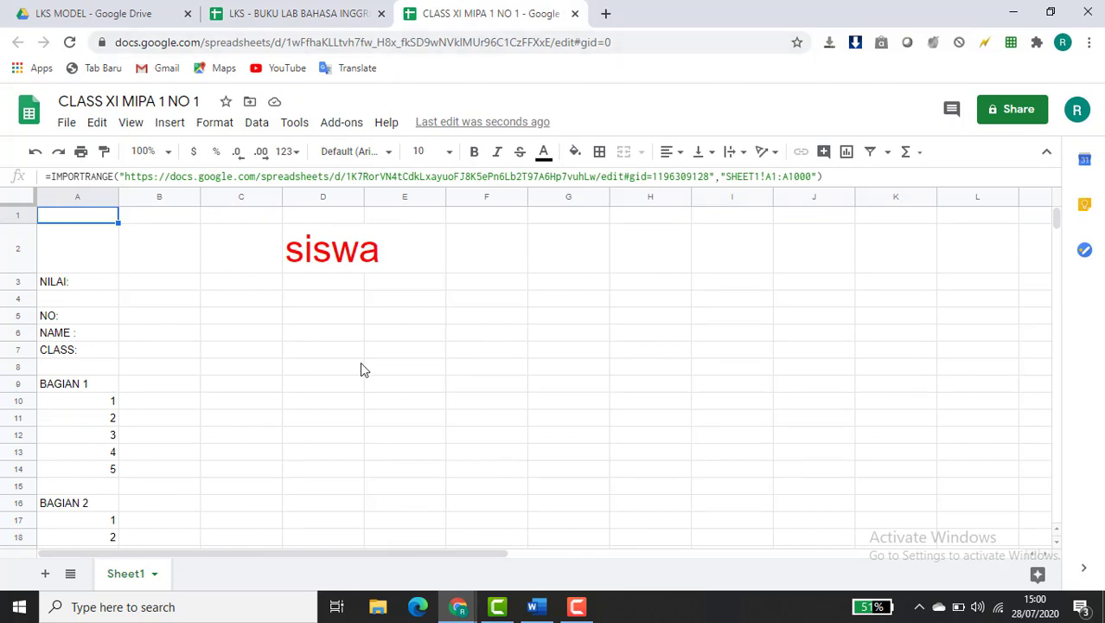
Examine the student number headings across row 4 of the teacher worksheet, from NO 1 through to the last filled column
left_click(304, 15)
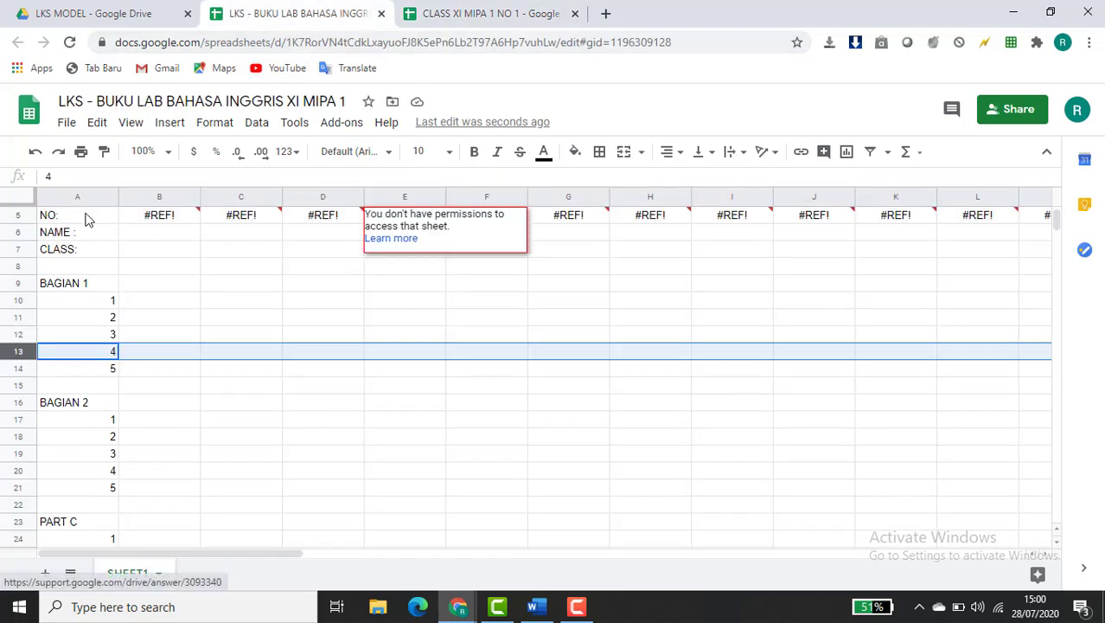
scroll(221, 338, "up", 2)
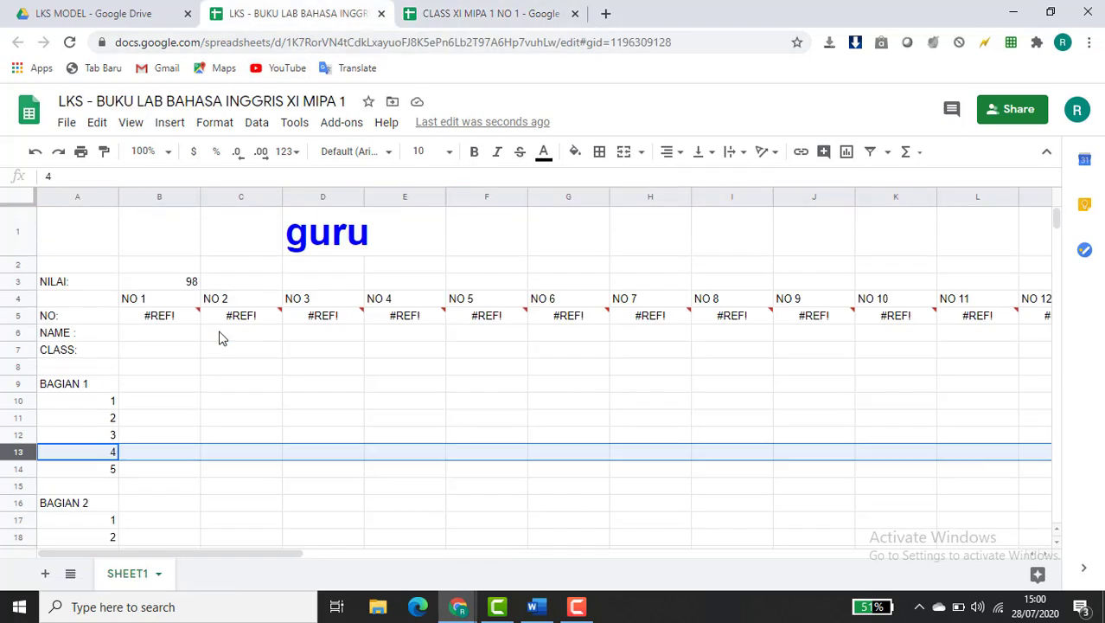
left_click(173, 305)
key("shift+Right")
key("shift+Right")
key("shift+Right")
key("shift+Right")
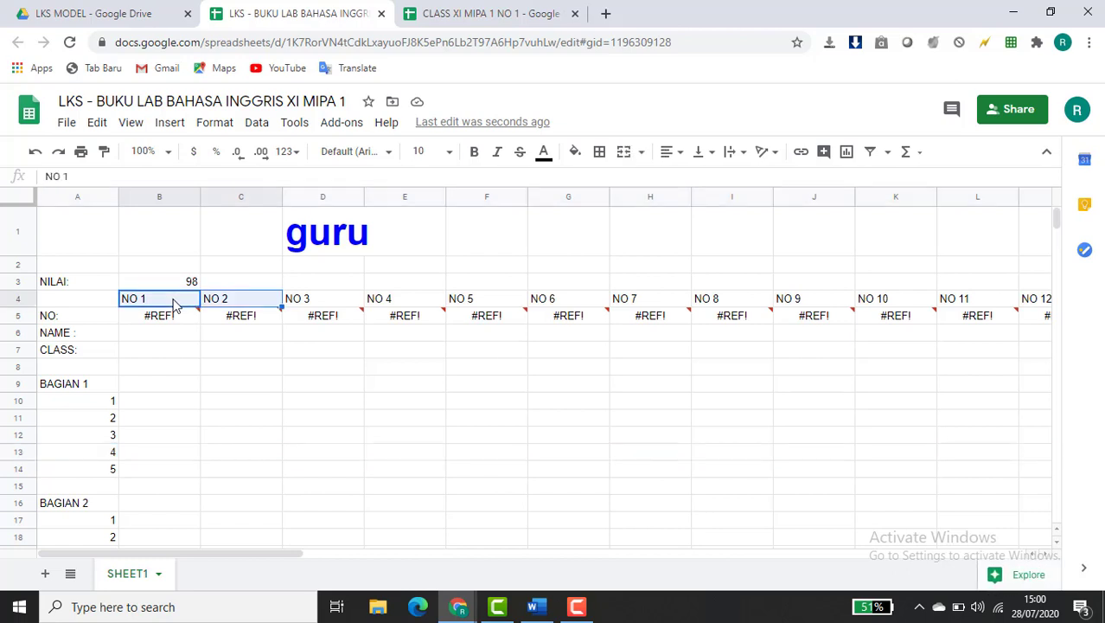
key("shift+Right")
key("shift+Right")
key("shift+Right")
key("Right")
key("Right")
key("Right")
key("Right")
key("Right")
key("Right")
key("Right")
key("Right")
key("Right")
key("Right")
key("Right")
key("Right")
key("Right")
key("Right")
key("Right")
key("Right")
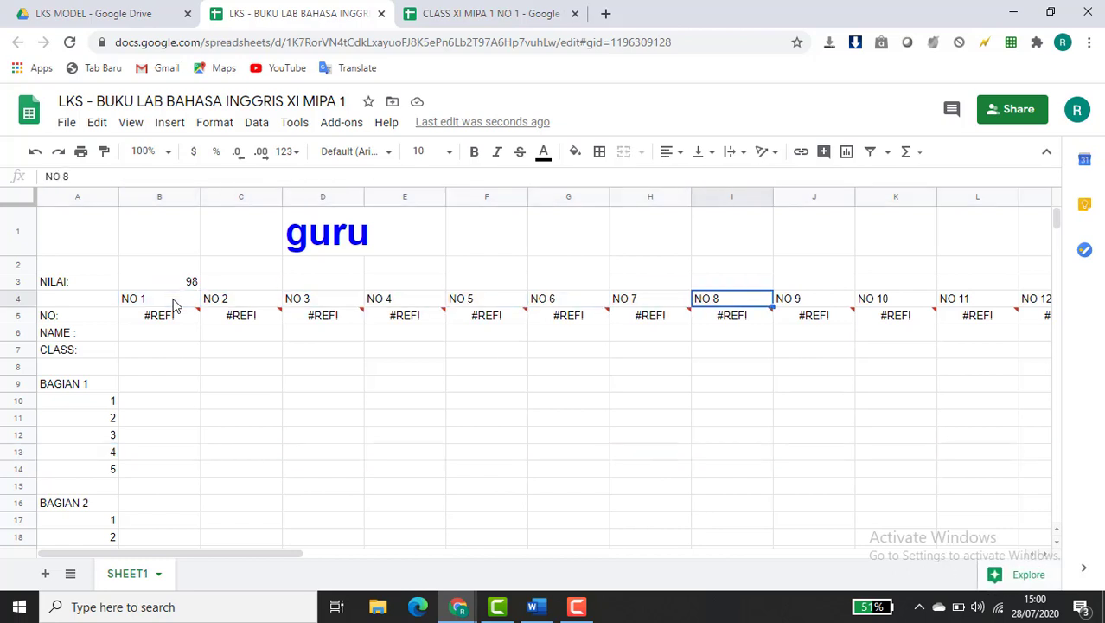
key("Right")
key("Right")
key("Right")
key("Right")
key("Right")
key("Right")
key("Right")
key("Right")
key("Right")
key("Right")
key("Right")
key("Right")
key("Right")
key("Right")
key("Right")
key("Right")
key("Right")
key("Right")
key("Right")
key("Right")
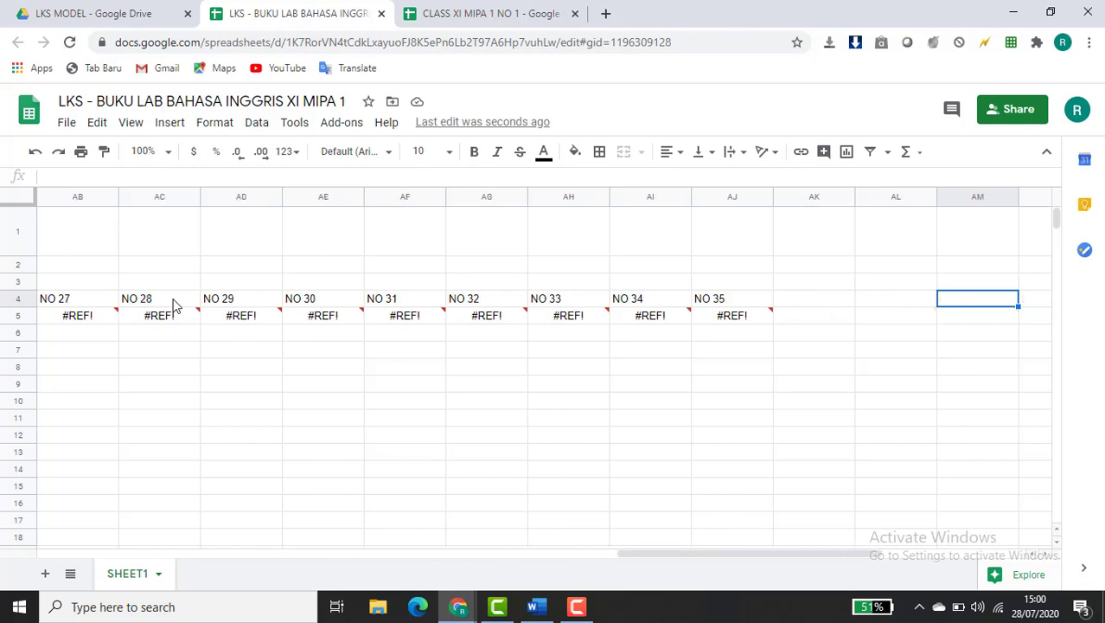
key("Left")
key("Left")
key("Left")
key("Left")
key("Left")
key("Left")
key("Left")
key("Left")
key("Left")
key("Left")
key("Left")
key("Right")
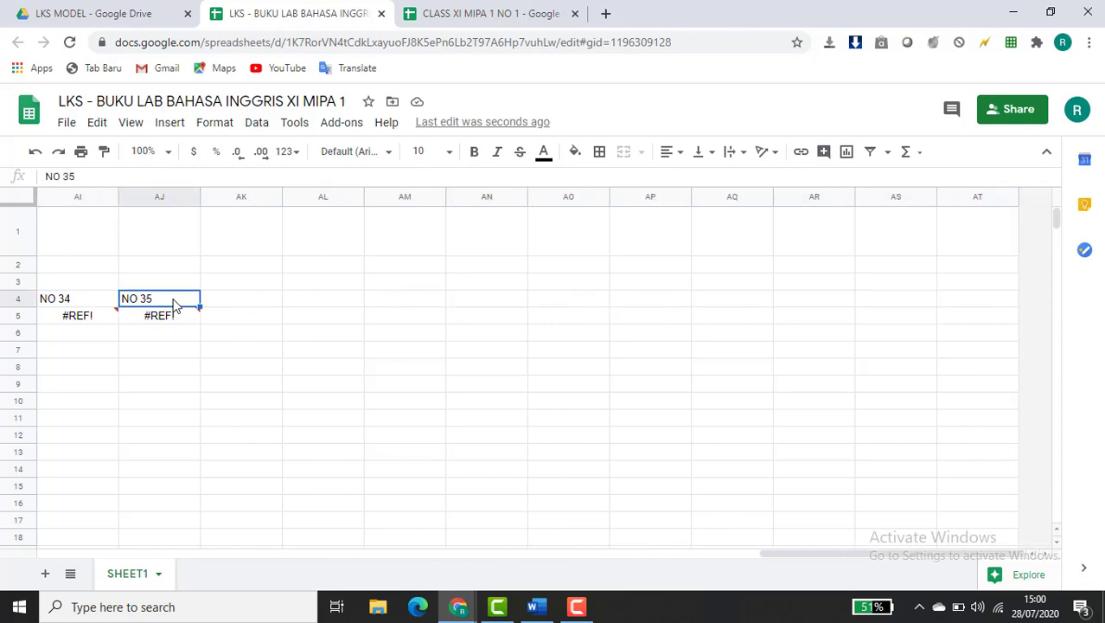
Add the heading "NO 36" in cell AK4 and copy the IMPORTRANGE formula in cell AJ5 under NO 35
key("Right")
type("NO")
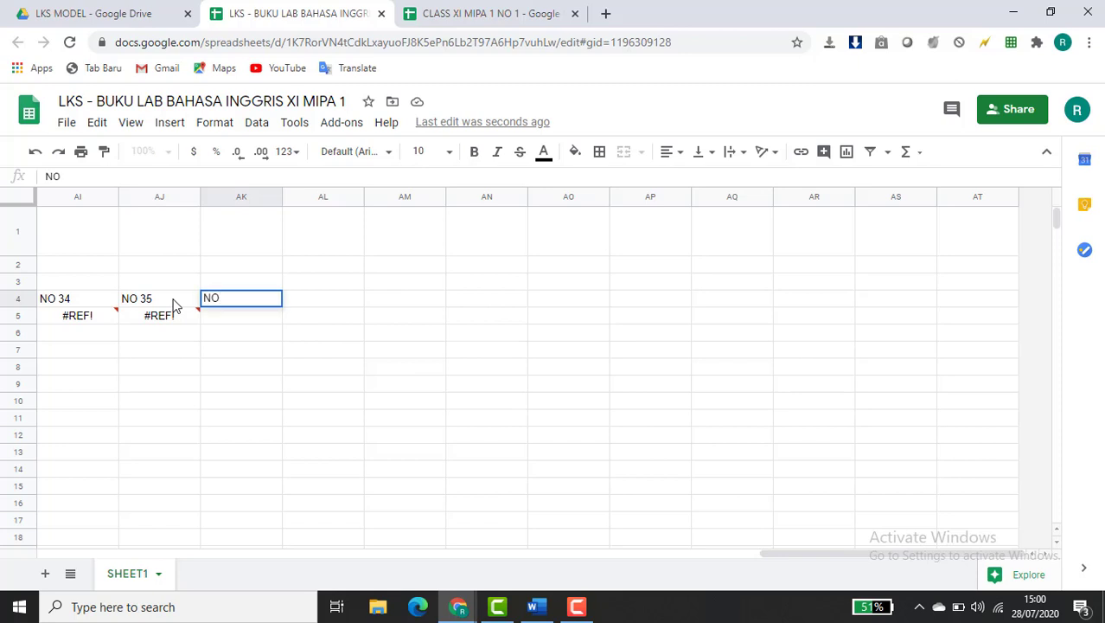
key("Return")
key("Left")
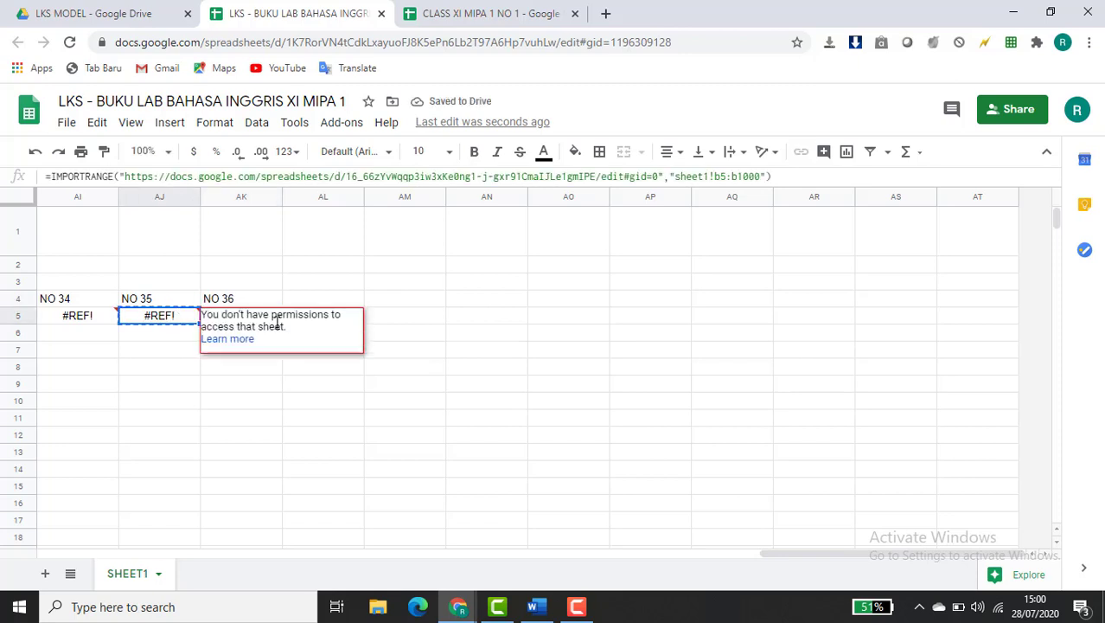
Paste the copied IMPORTRANGE formula into cell AK5 under NO 36 and return to the first student columns
left_click(524, 269)
left_click(243, 322)
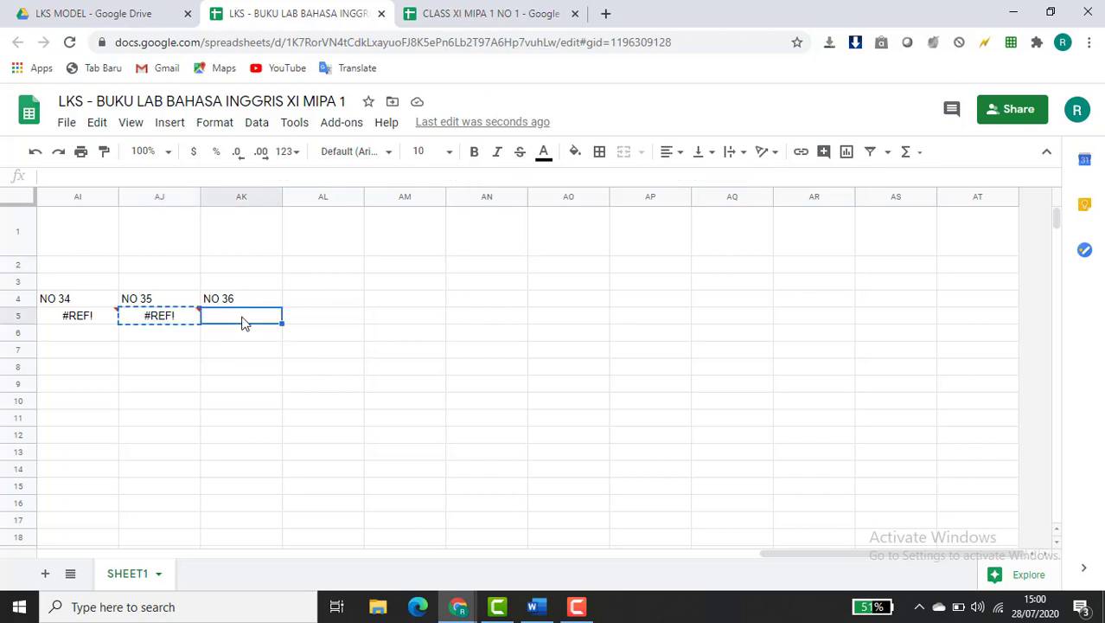
key("ctrl+v")
left_click(233, 362)
scroll(233, 362, "left", 10)
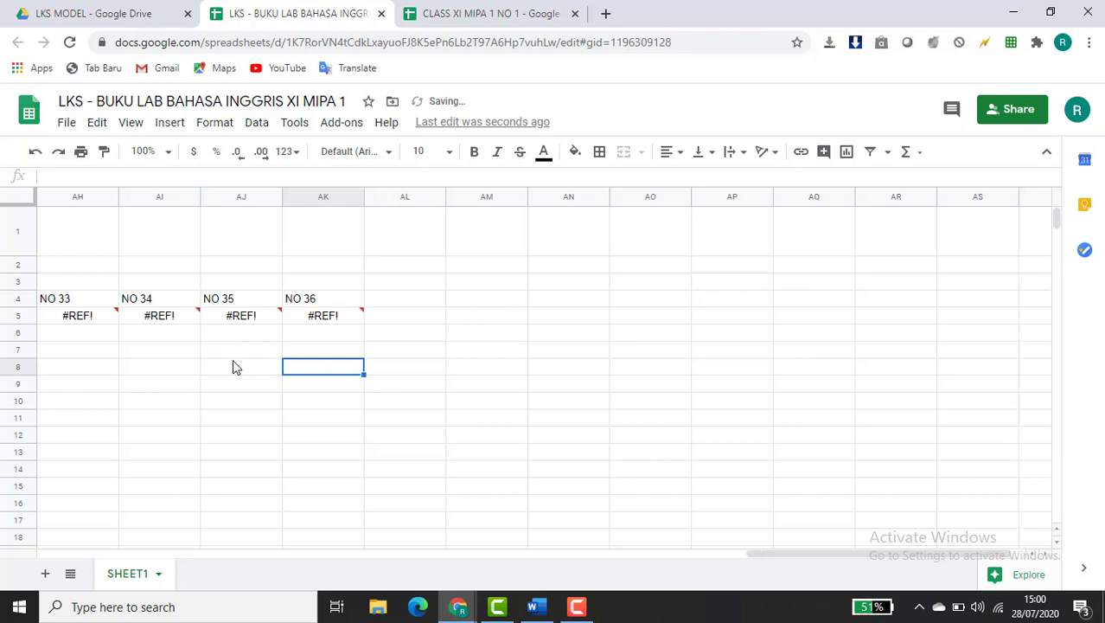
scroll(232, 367, "left", 4)
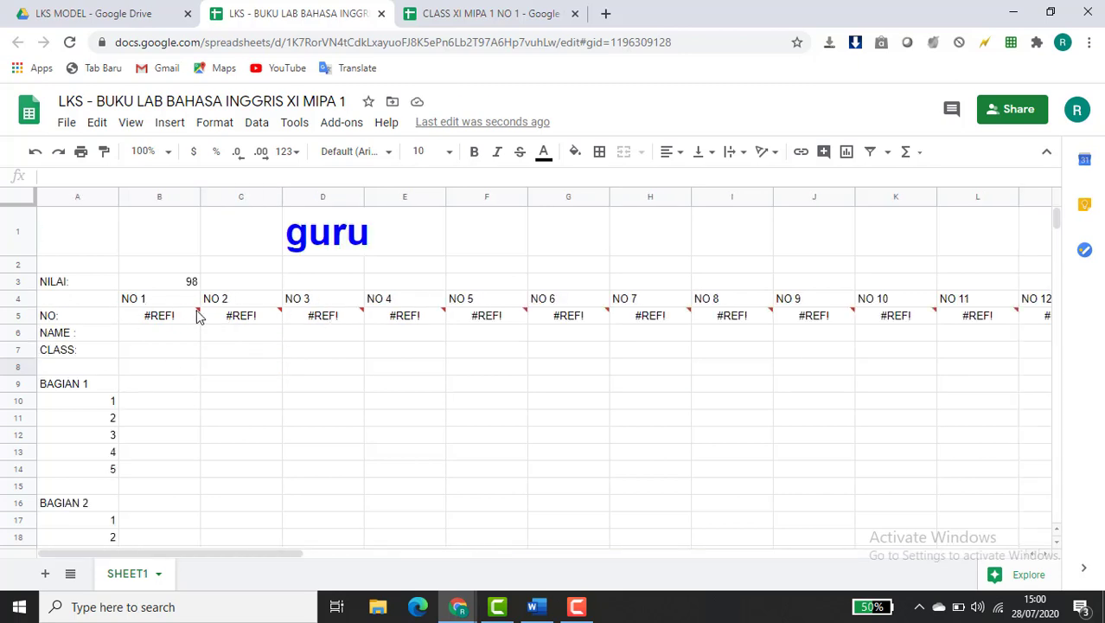
mouse_move(219, 318)
Switch to Google Drive and open the folder KELAS XI MIPA 1 in My Drive under SEKOLAH, LKS BAHASA INGGRIS
left_click(121, 11)
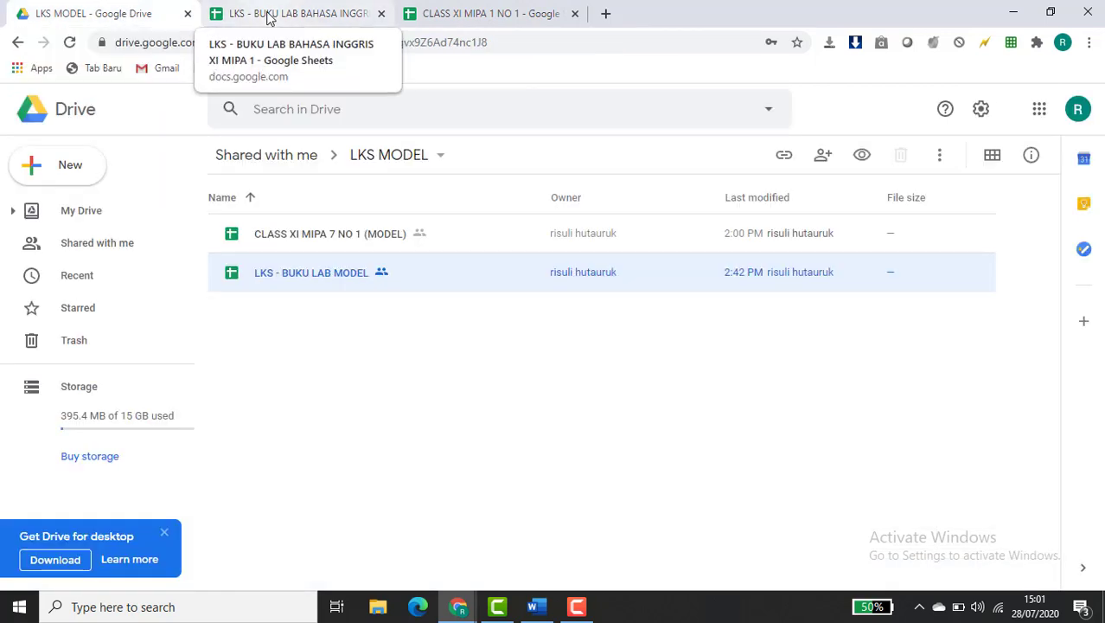
left_click(87, 220)
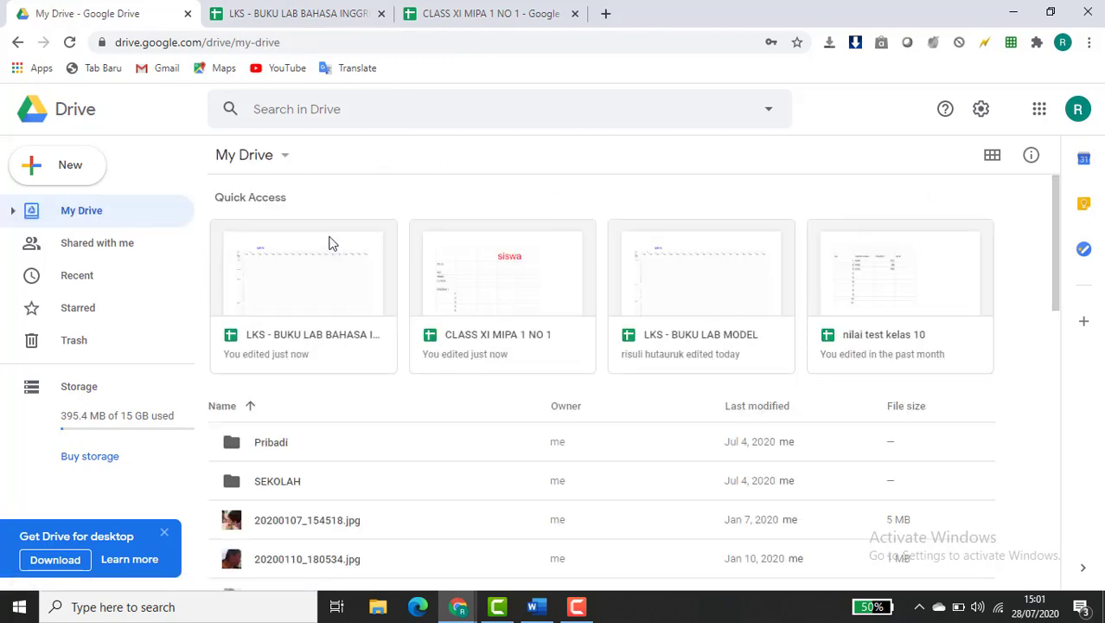
double_click(255, 493)
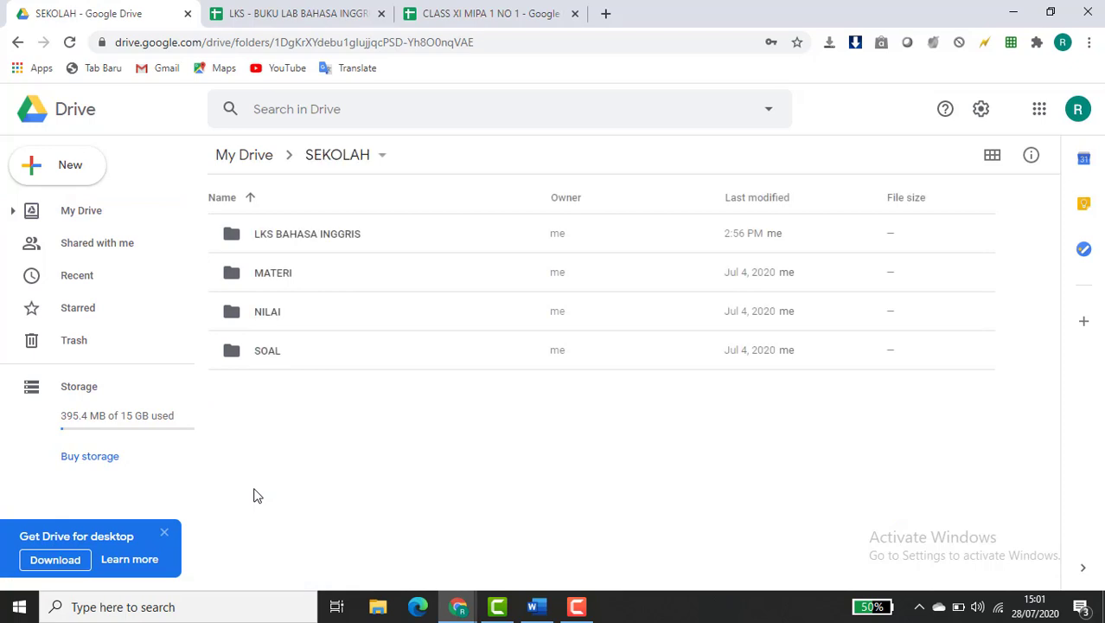
double_click(317, 240)
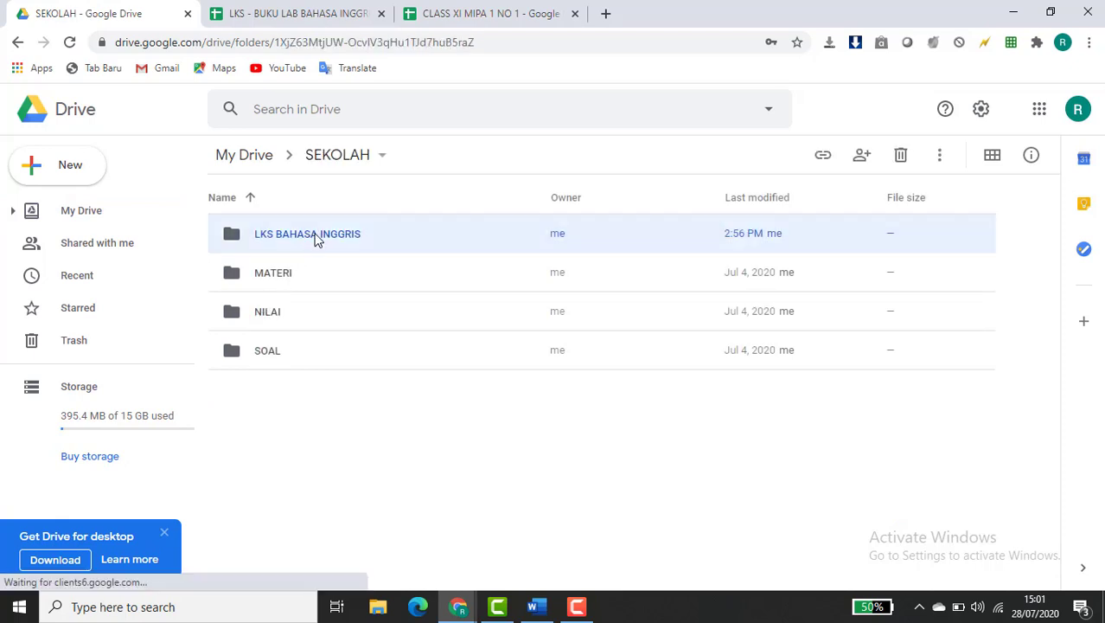
double_click(317, 240)
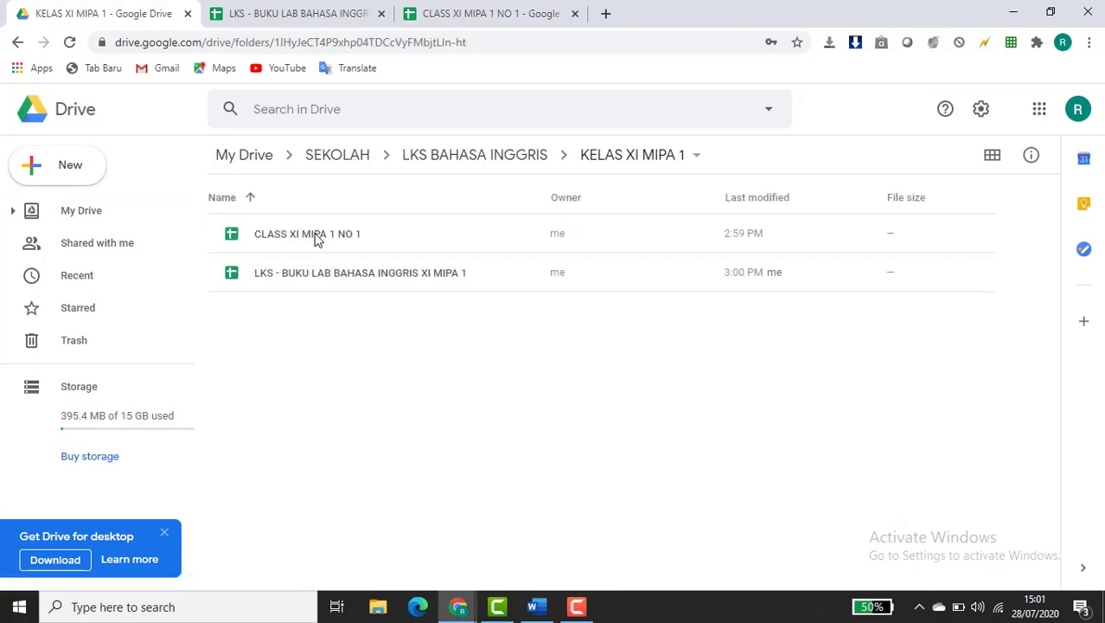
Make a copy of the student worksheet CLASS XI MIPA 1 NO 1 in the class folder
left_click(318, 241)
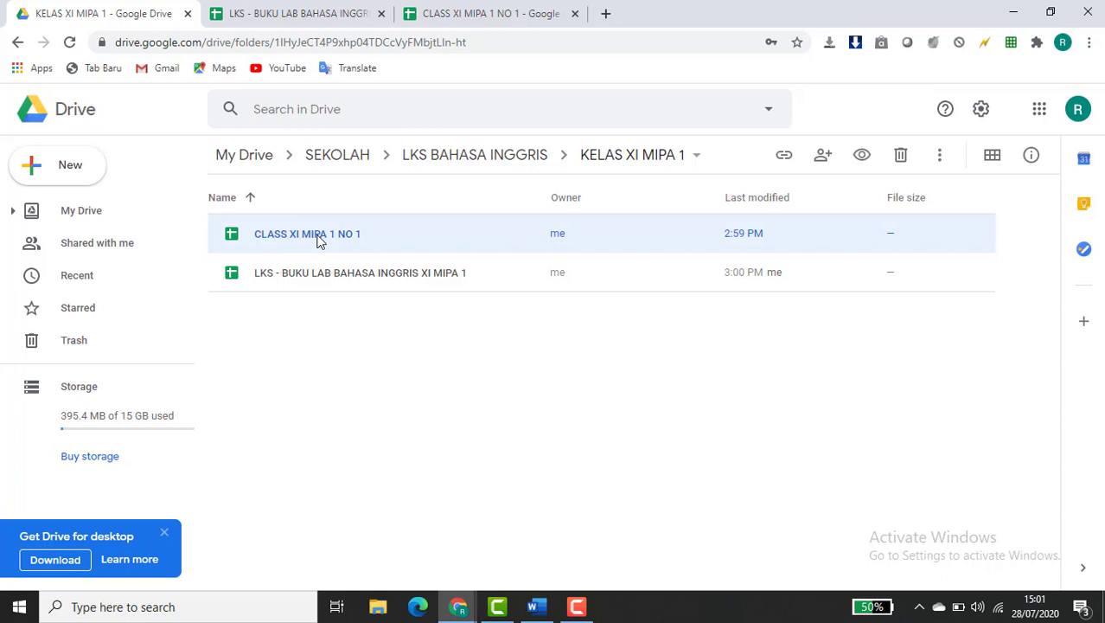
right_click(319, 241)
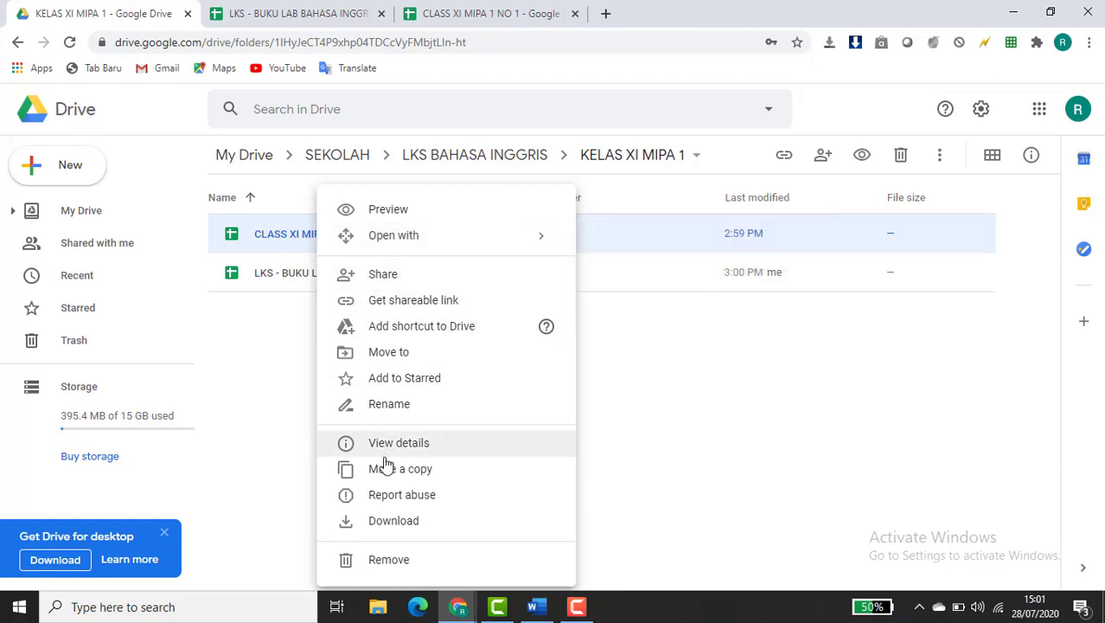
left_click(387, 471)
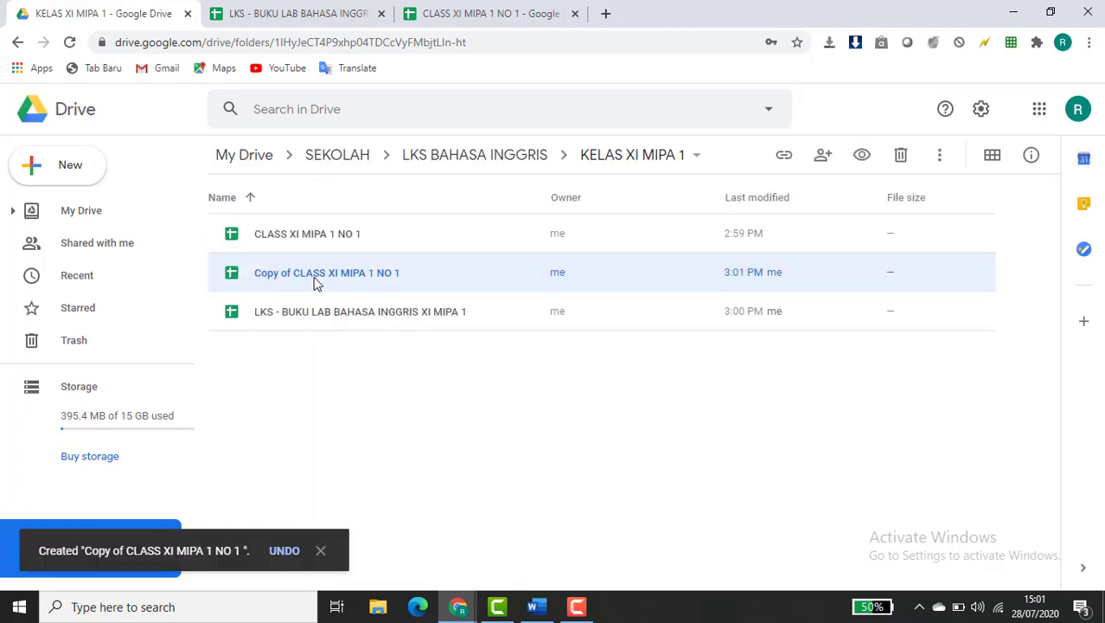
right_click(316, 283)
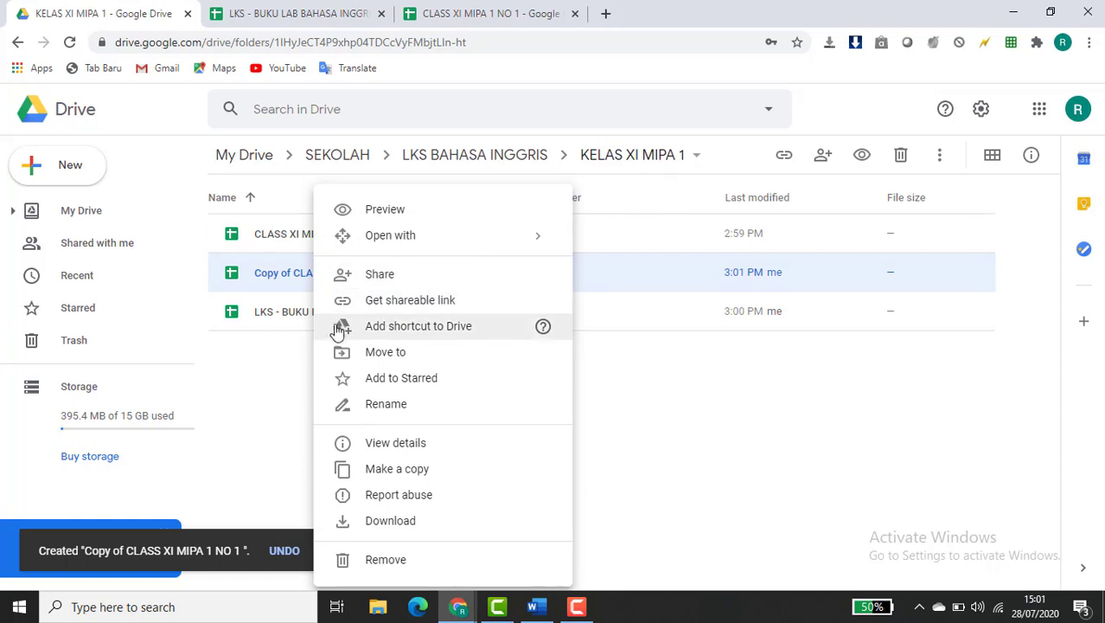
left_click(275, 289)
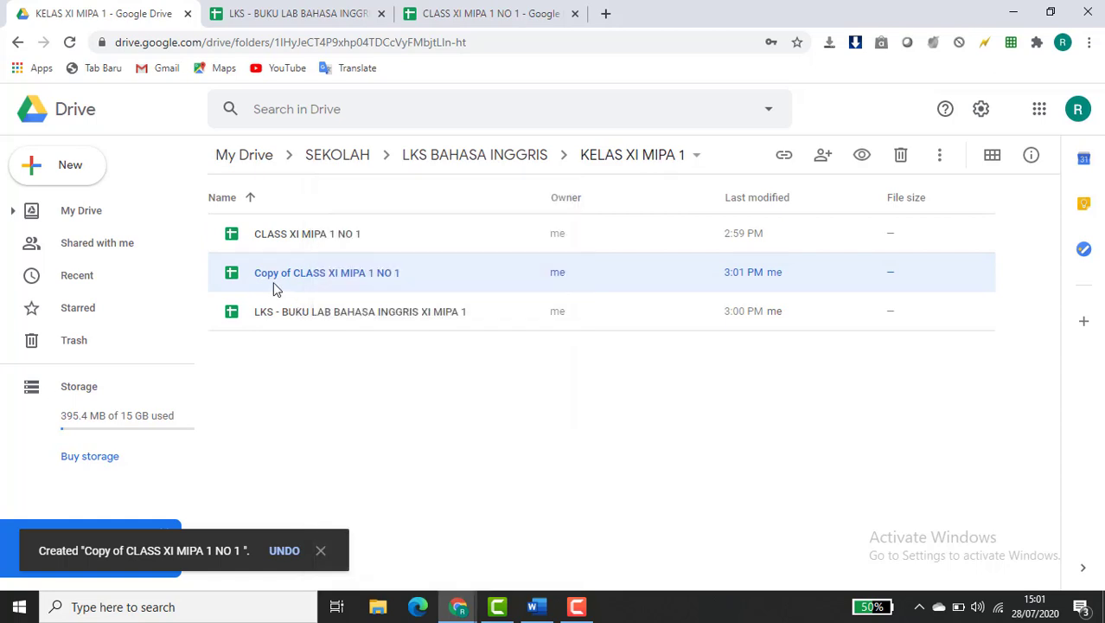
right_click(275, 288)
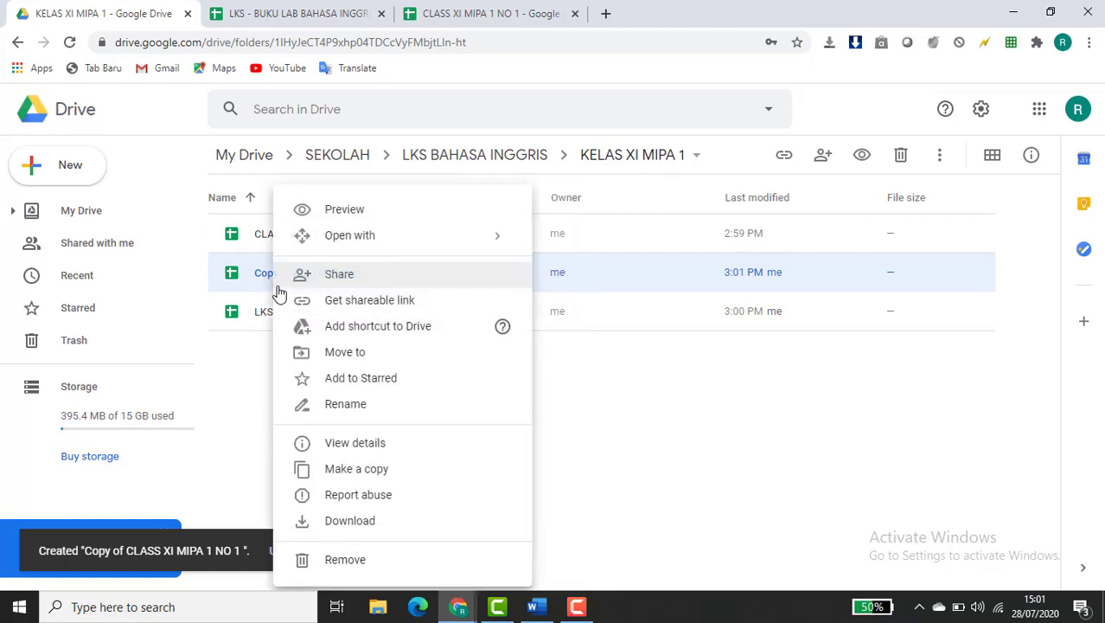
left_click(255, 366)
Open the copied student worksheet and rename it "CLASS XI MIPA 1 NO 2"
double_click(291, 277)
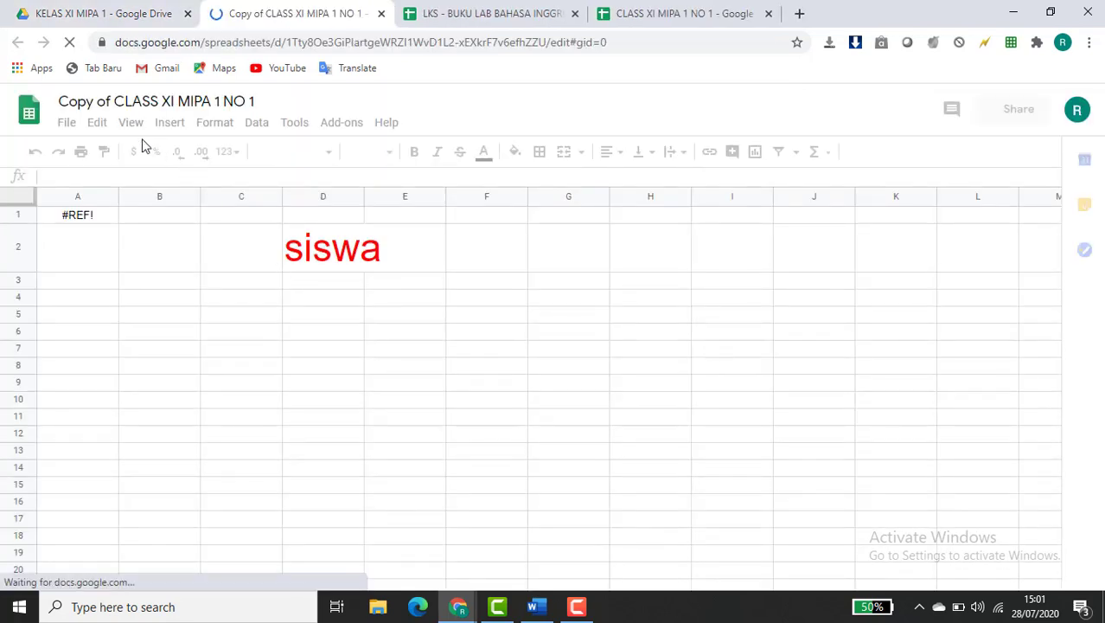
left_click(114, 97)
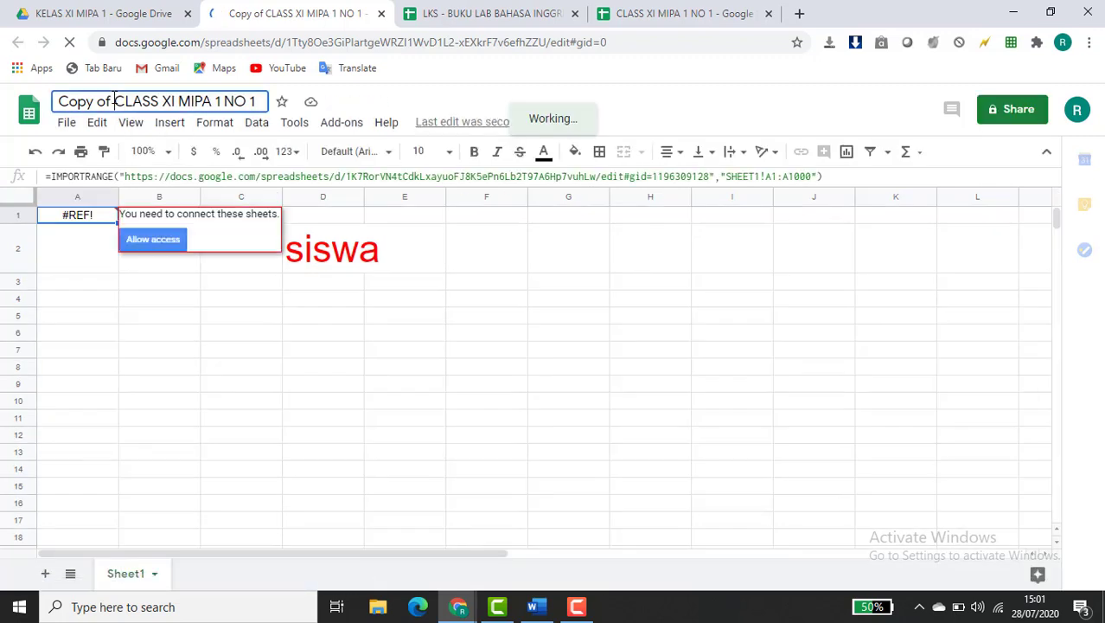
key("BackSpace")
key("BackSpace")
key("BackSpace")
key("BackSpace")
key("BackSpace")
key("BackSpace")
key("BackSpace")
key("BackSpace")
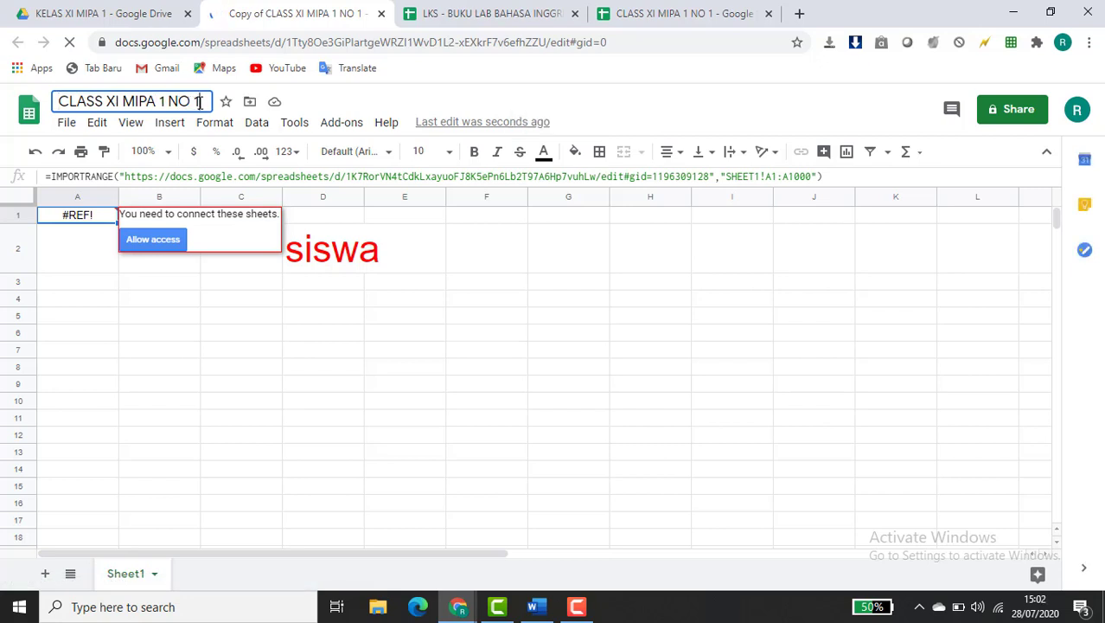
key("BackSpace")
type("2")
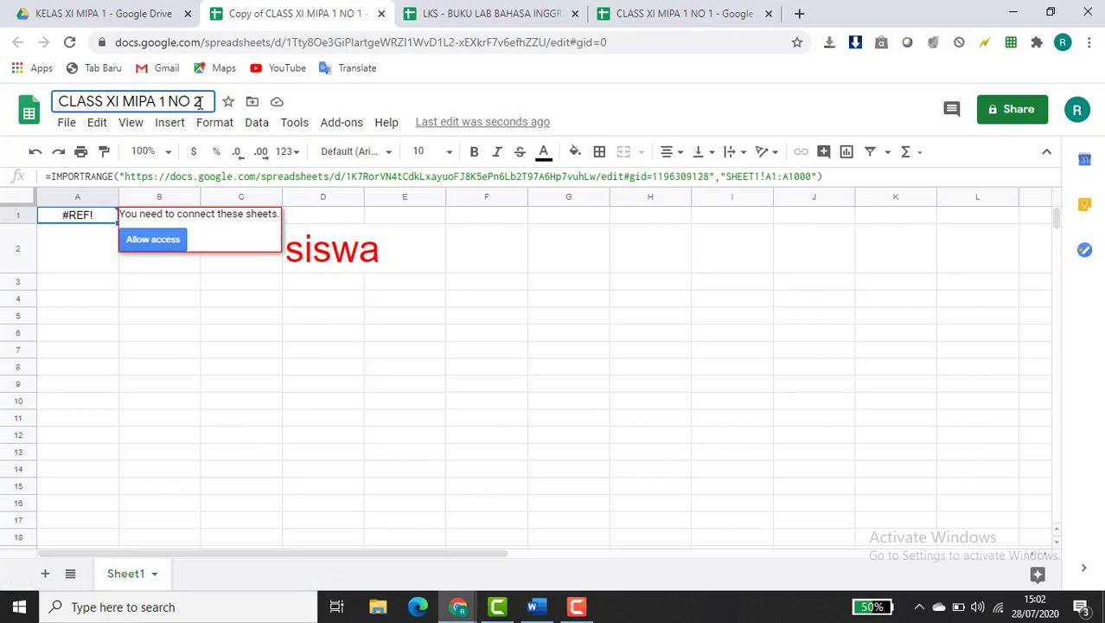
key("Return")
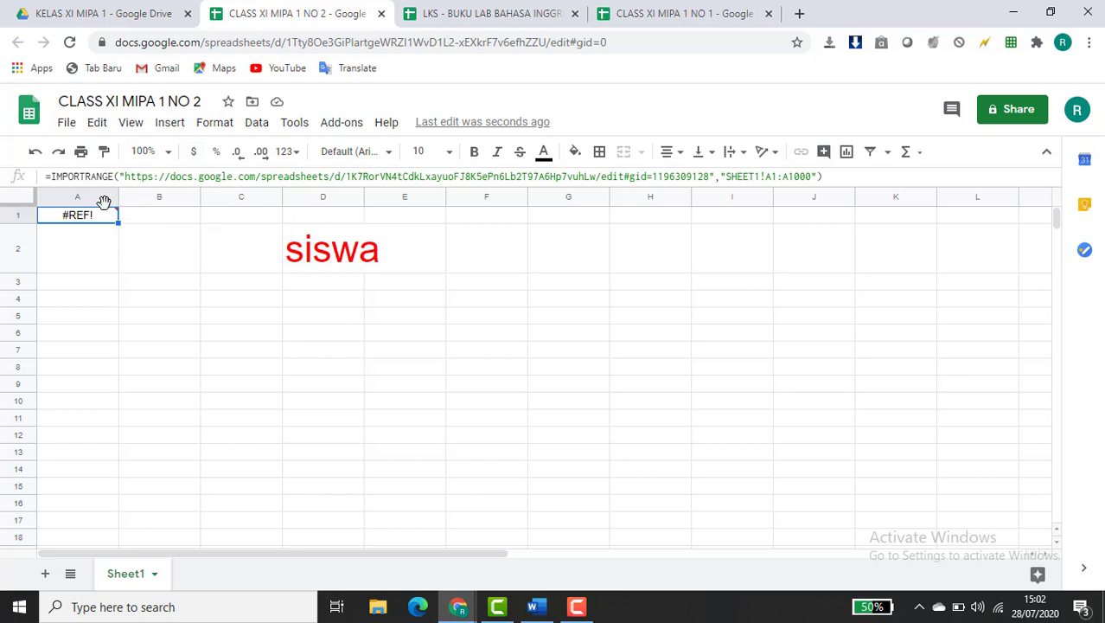
Allow the IMPORTRANGE formula in cell A1 of CLASS XI MIPA 1 NO 2 to access the teacher worksheet and check the imported rows
mouse_move(108, 221)
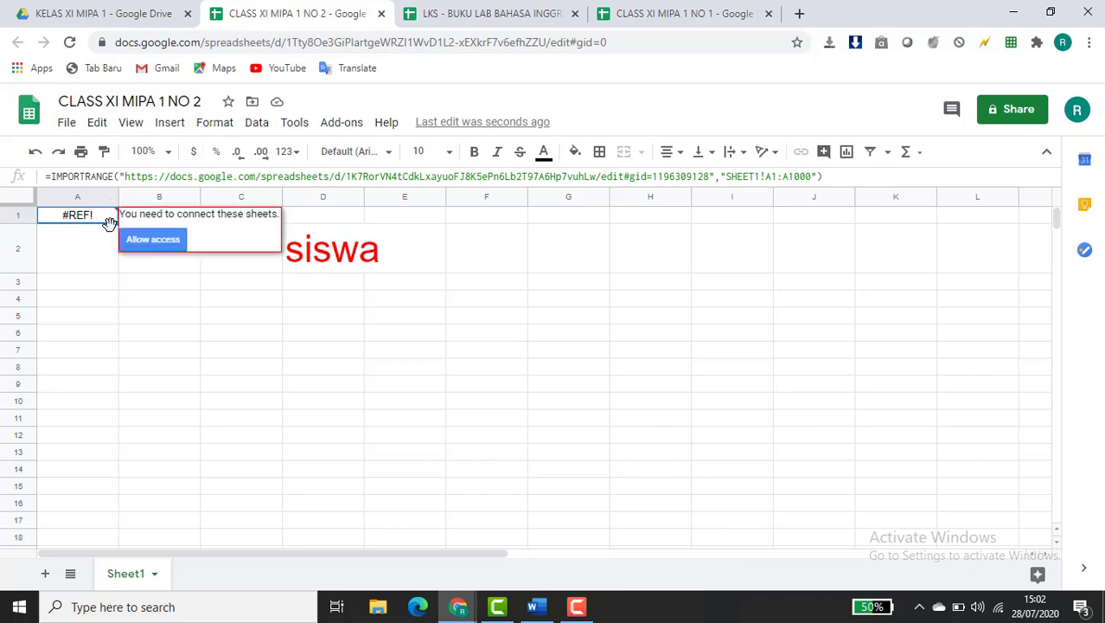
left_click(134, 242)
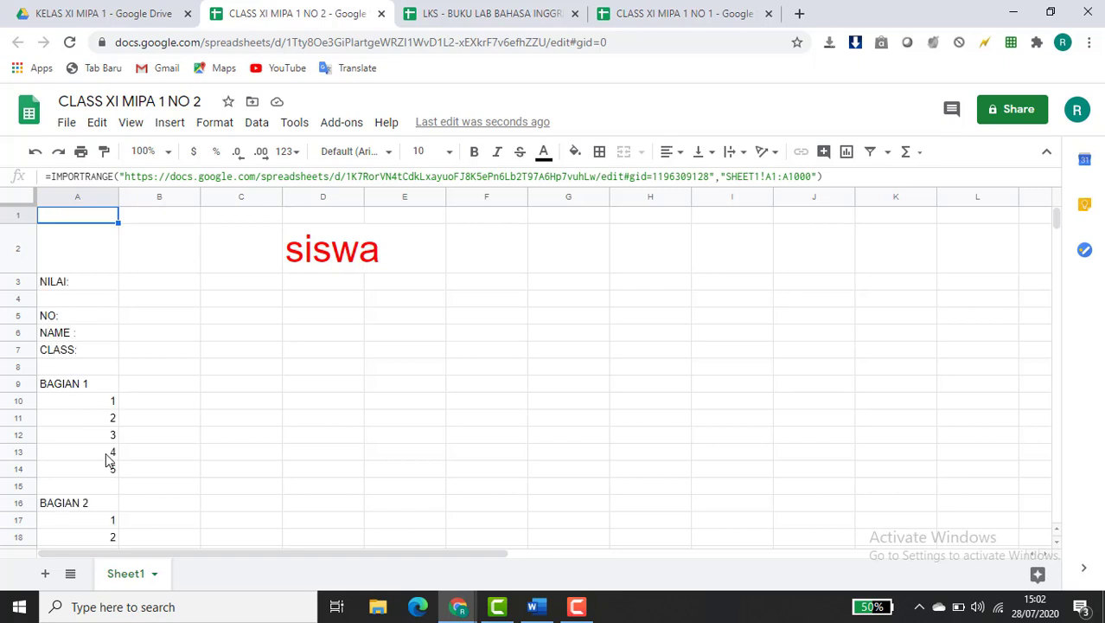
scroll(108, 460, "down", 2)
scroll(108, 460, "up", 2)
Copy this student worksheet as "CLASS XI MIPA 1 NO 3" and allow the new file's IMPORTRANGE formula in A1 to access the teacher worksheet
left_click(69, 126)
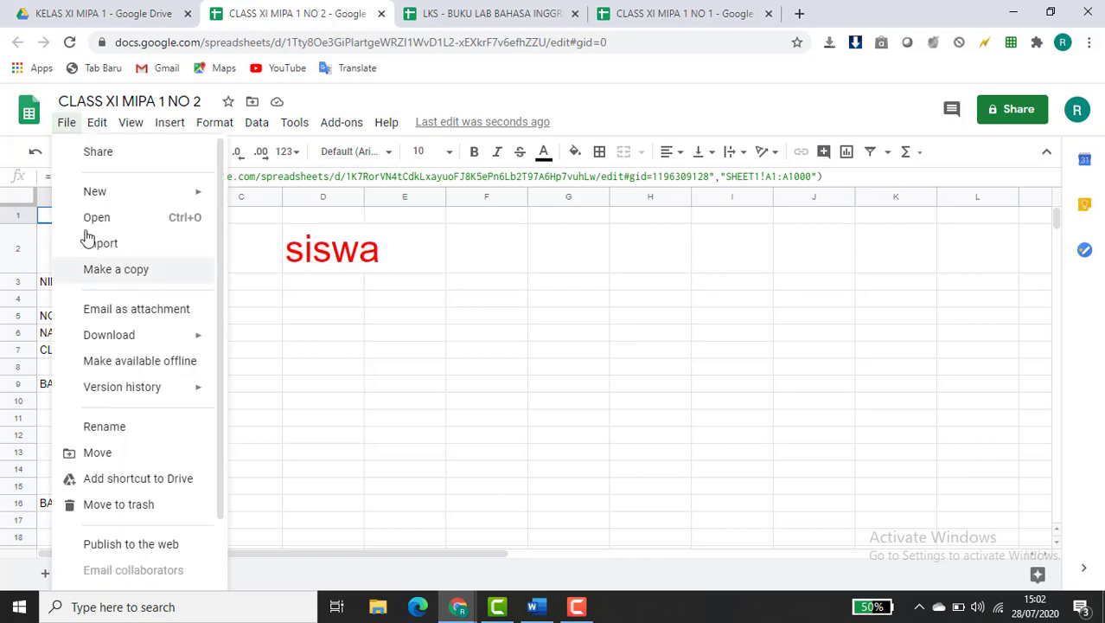
left_click(67, 127)
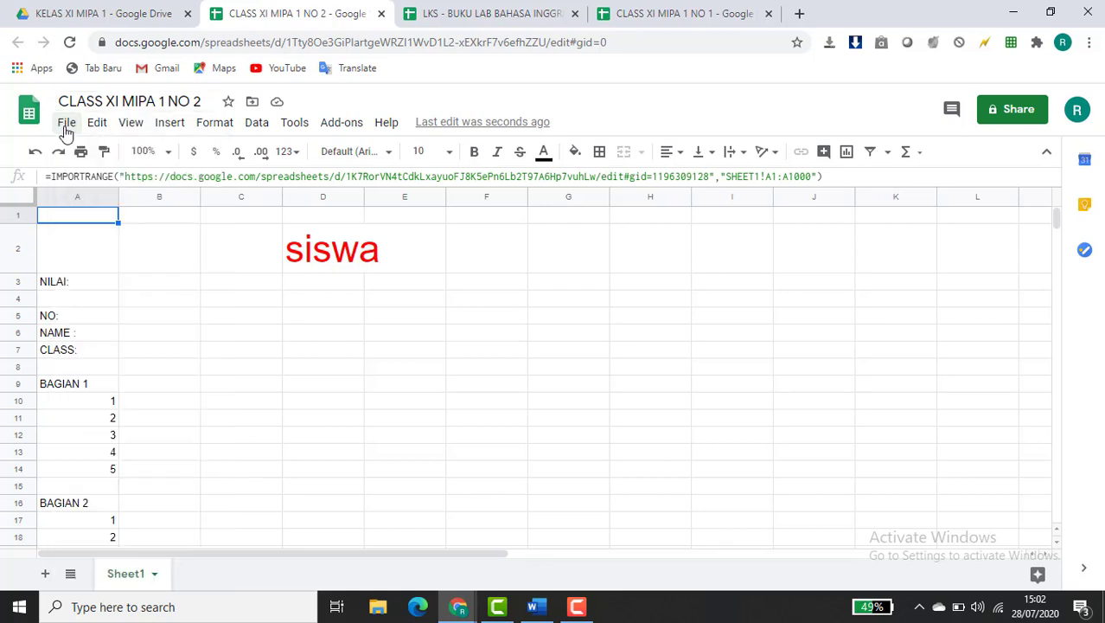
left_click(67, 128)
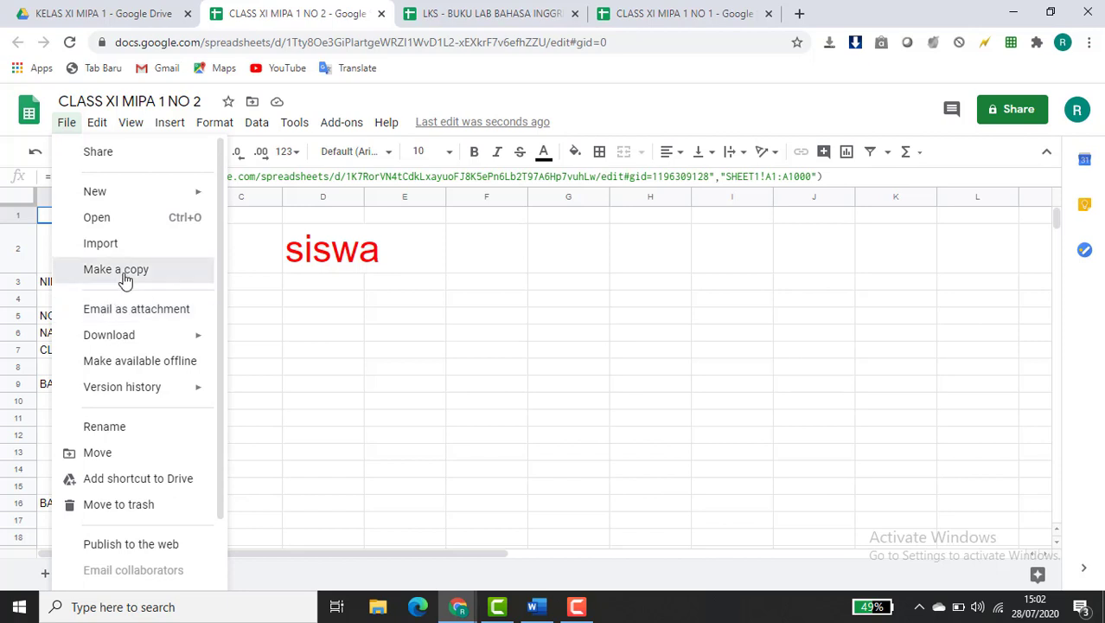
left_click(125, 271)
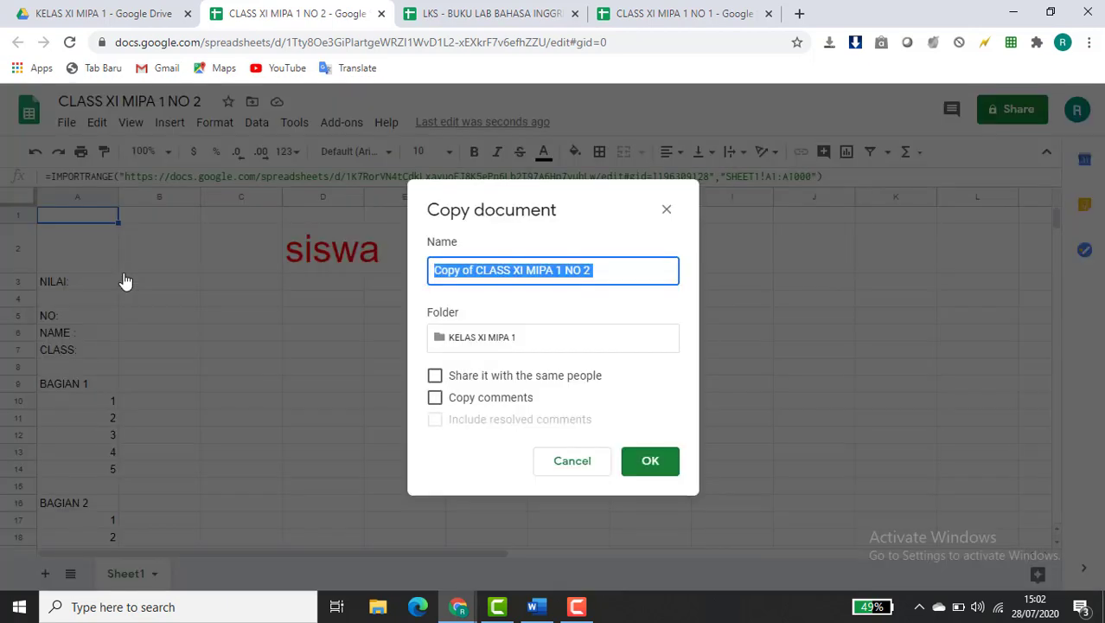
left_click(611, 275)
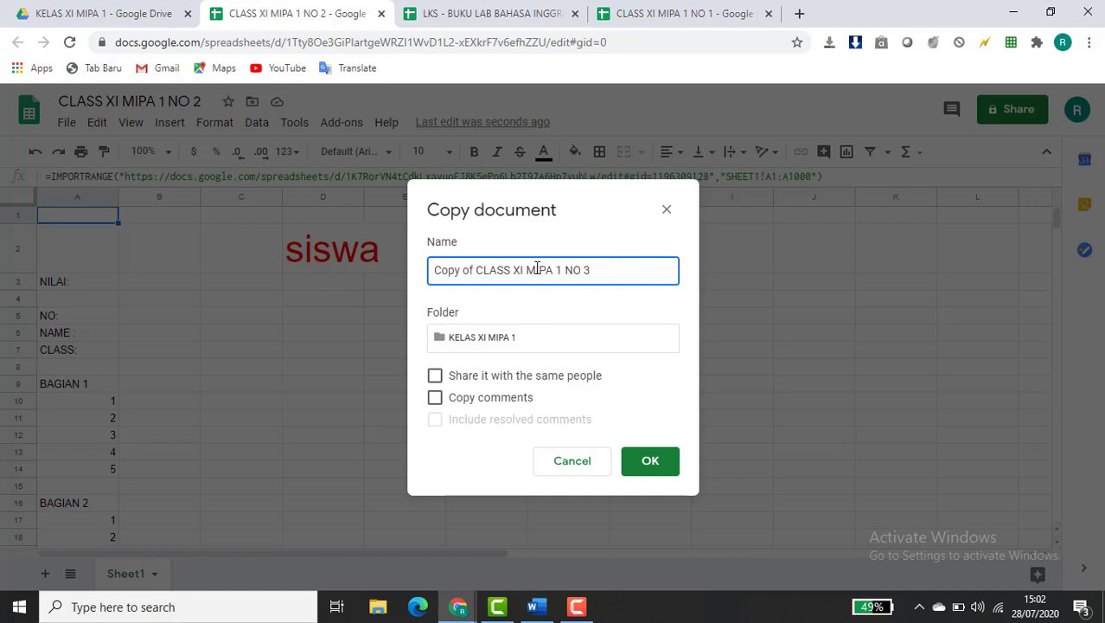
left_click(476, 269)
key("BackSpace")
key("BackSpace")
key("BackSpace")
key("BackSpace")
key("BackSpace")
key("BackSpace")
key("BackSpace")
key("BackSpace")
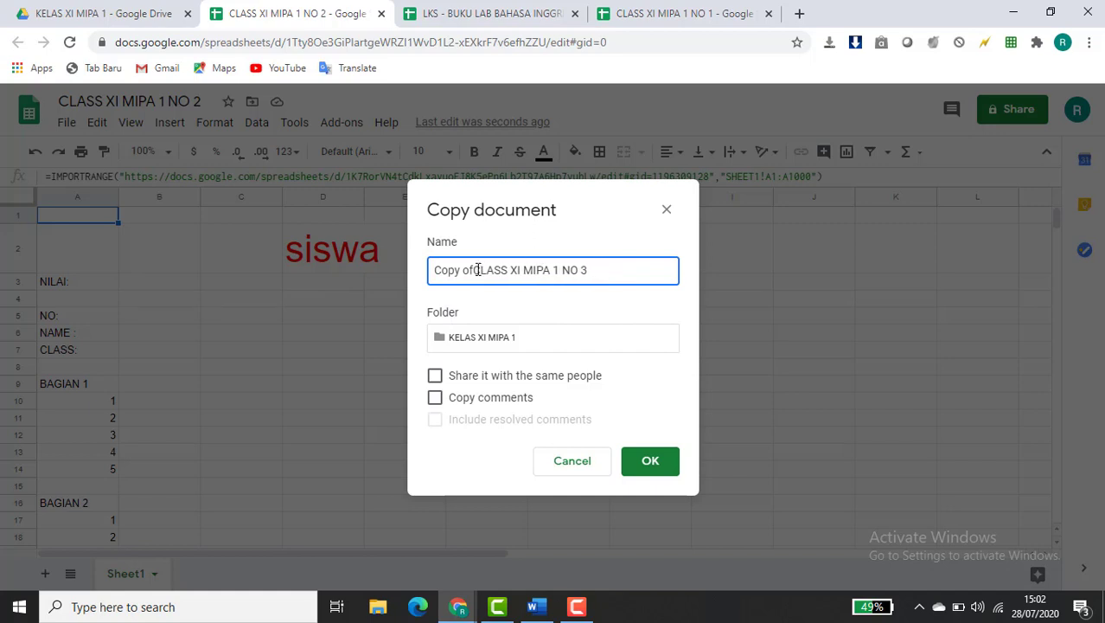
key("Return")
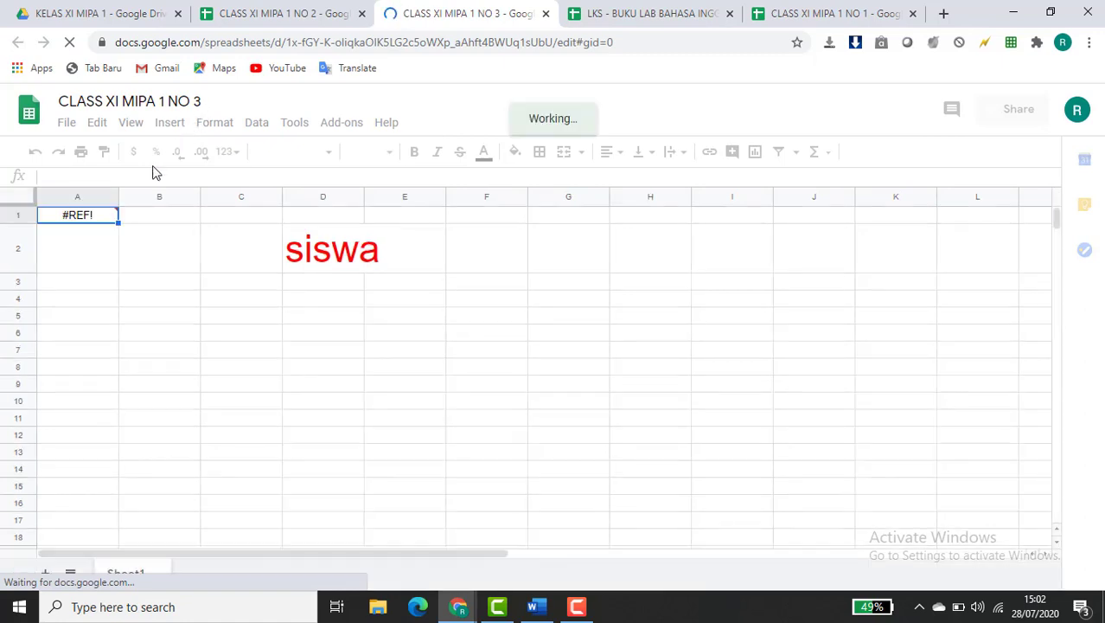
mouse_move(110, 220)
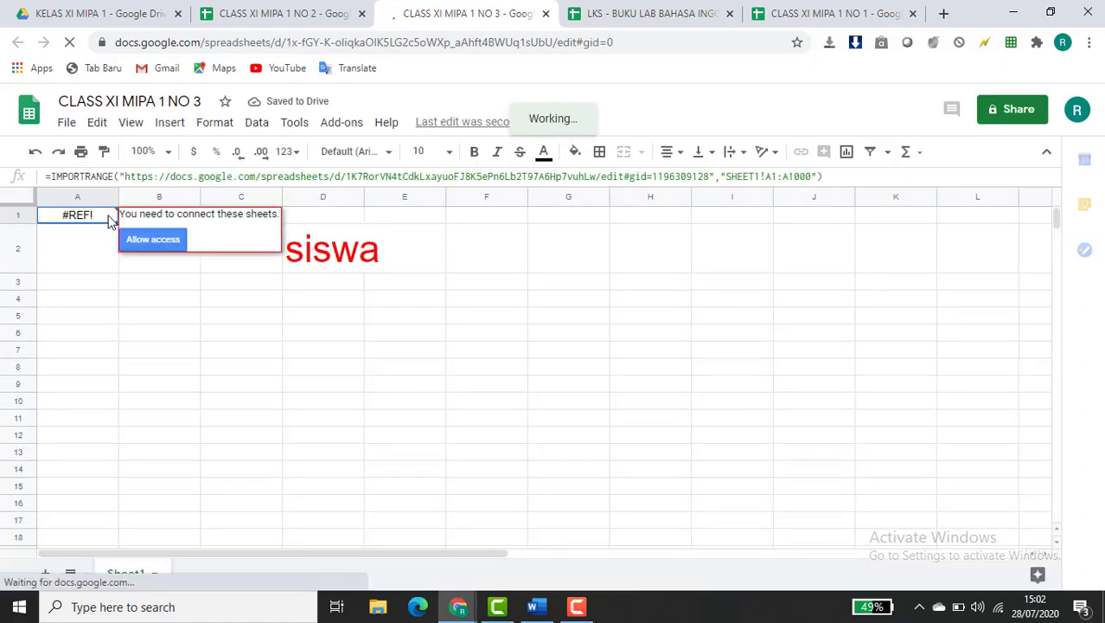
left_click(152, 240)
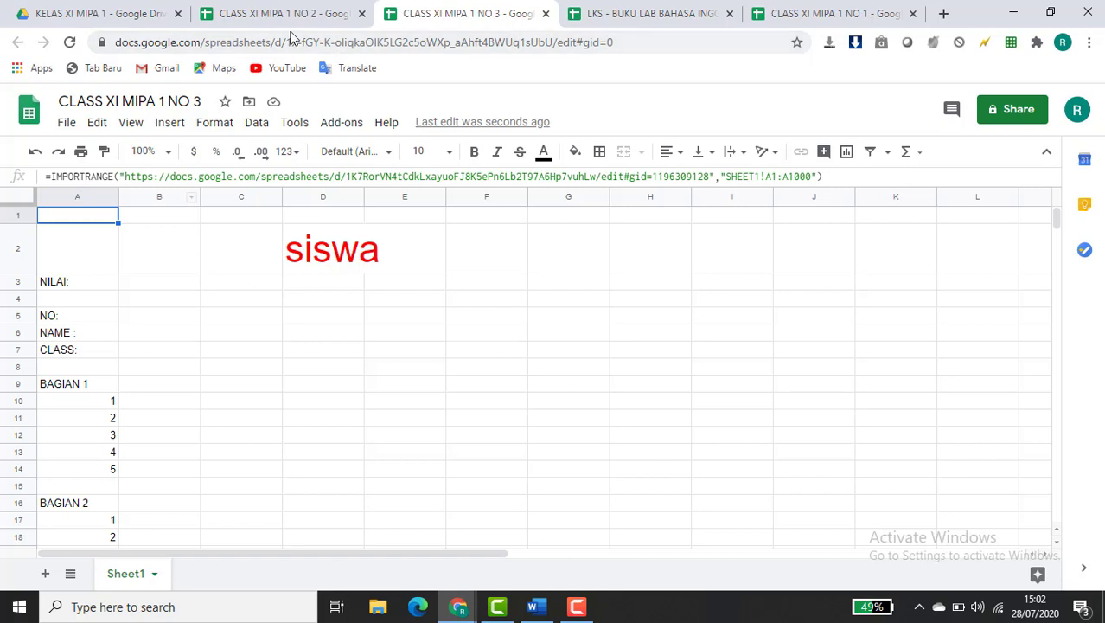
Make a copy of CLASS XI MIPA 1 NO 3 in the folder KELAS XI MIPA 1, named "CLASS XI MIPA 1 NO 4"
left_click(68, 125)
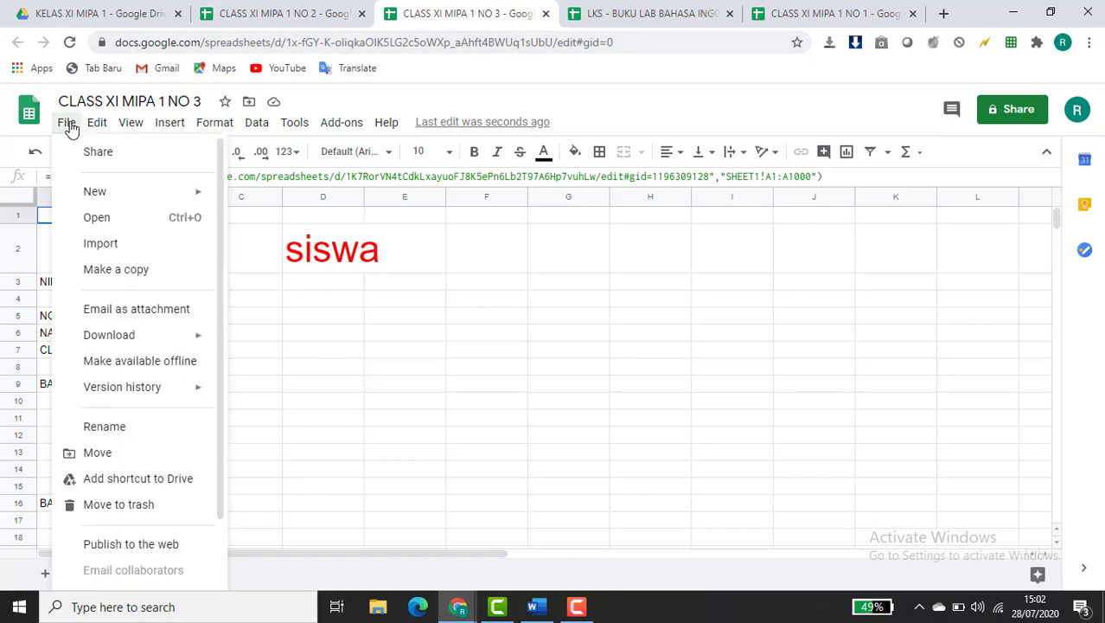
left_click(116, 269)
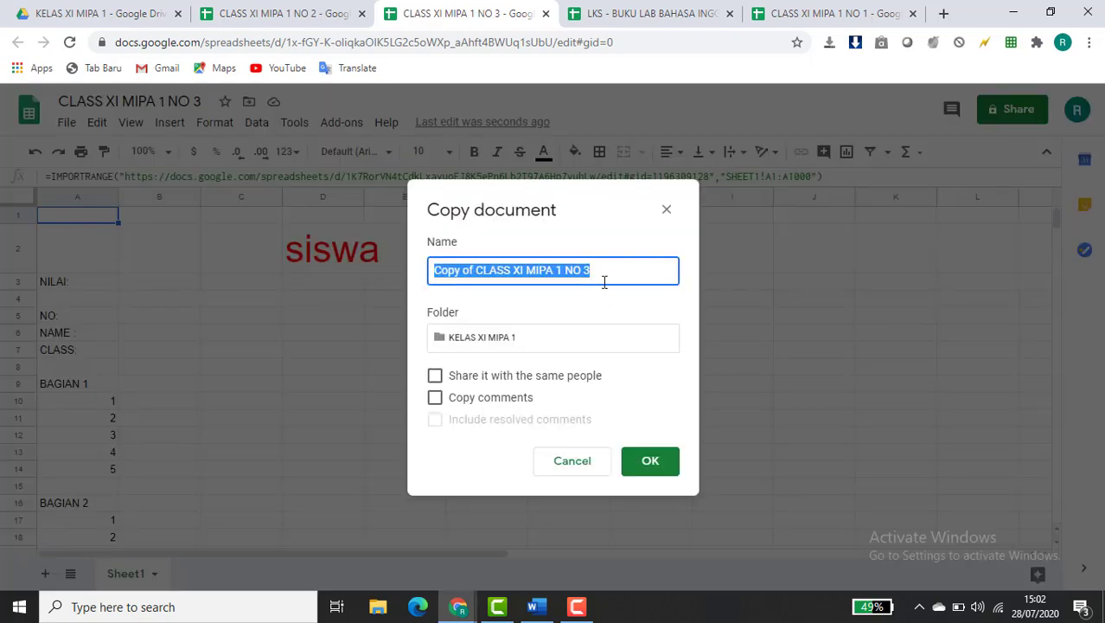
left_click(613, 276)
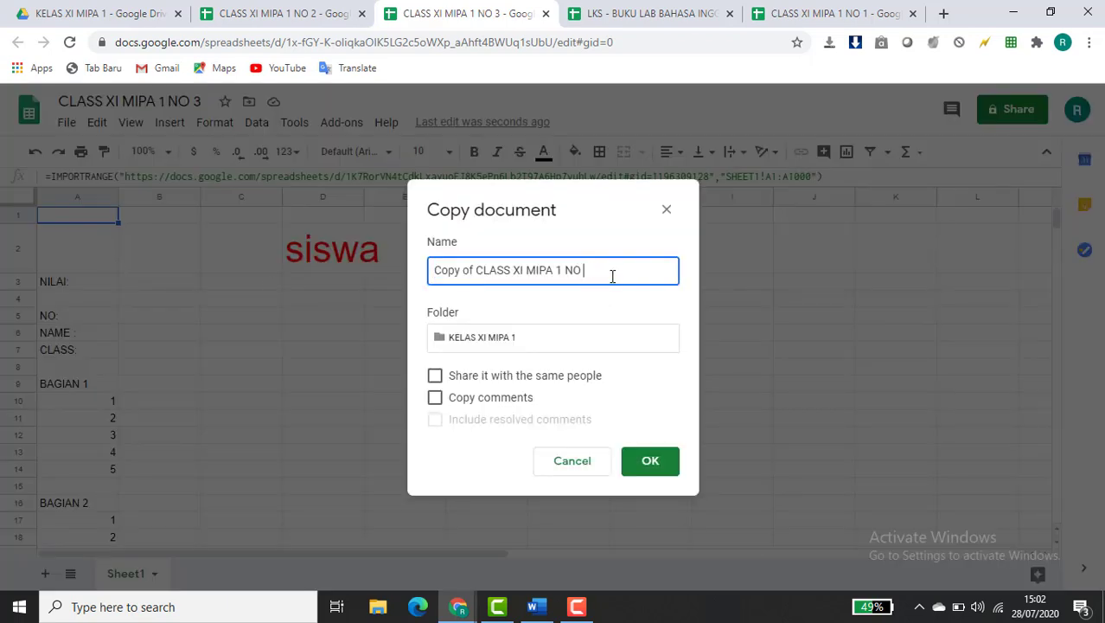
left_click(481, 270)
key("BackSpace")
key("BackSpace")
key("BackSpace")
key("BackSpace")
key("BackSpace")
key("BackSpace")
key("BackSpace")
key("BackSpace")
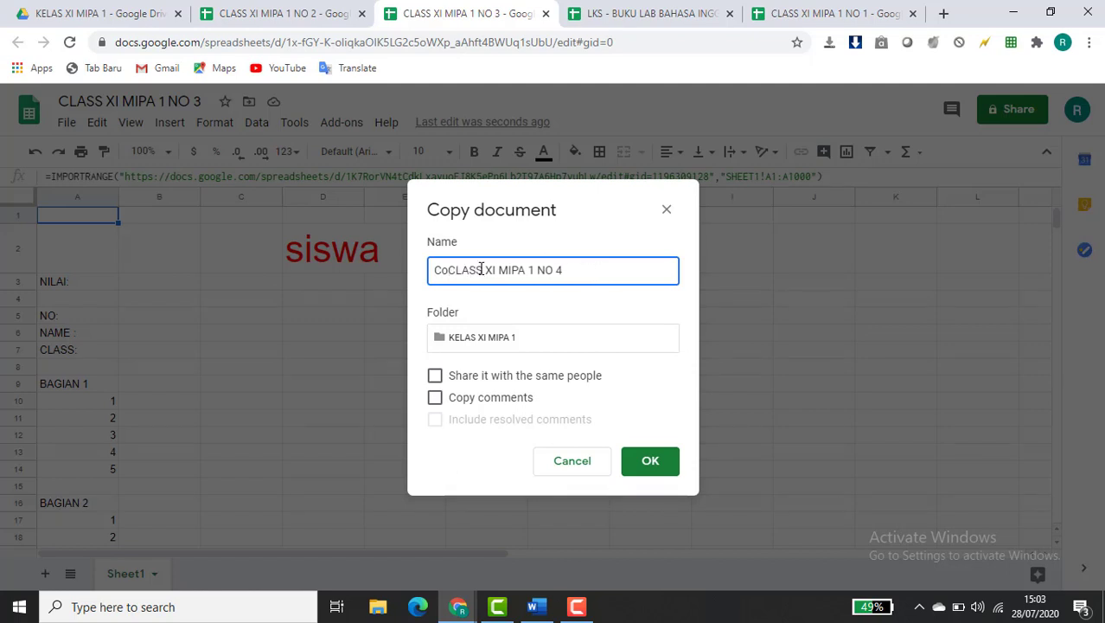
key("Return")
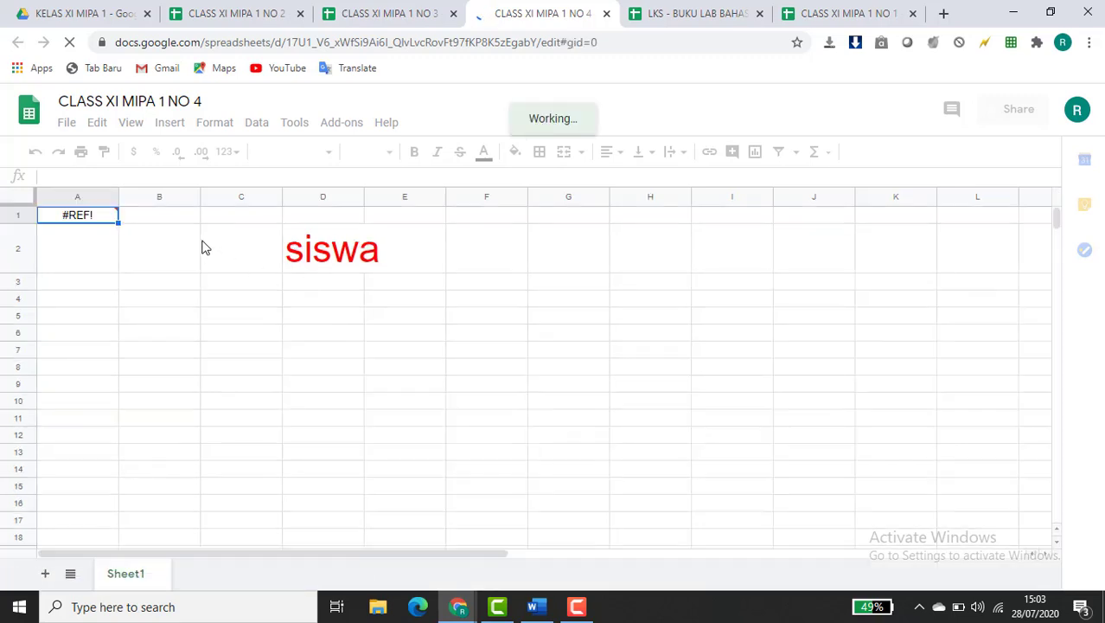
Allow the IMPORTRANGE formula in A1 of CLASS XI MIPA 1 NO 4 to access the teacher worksheet and compare it with NO 3 and NO 2
mouse_move(112, 220)
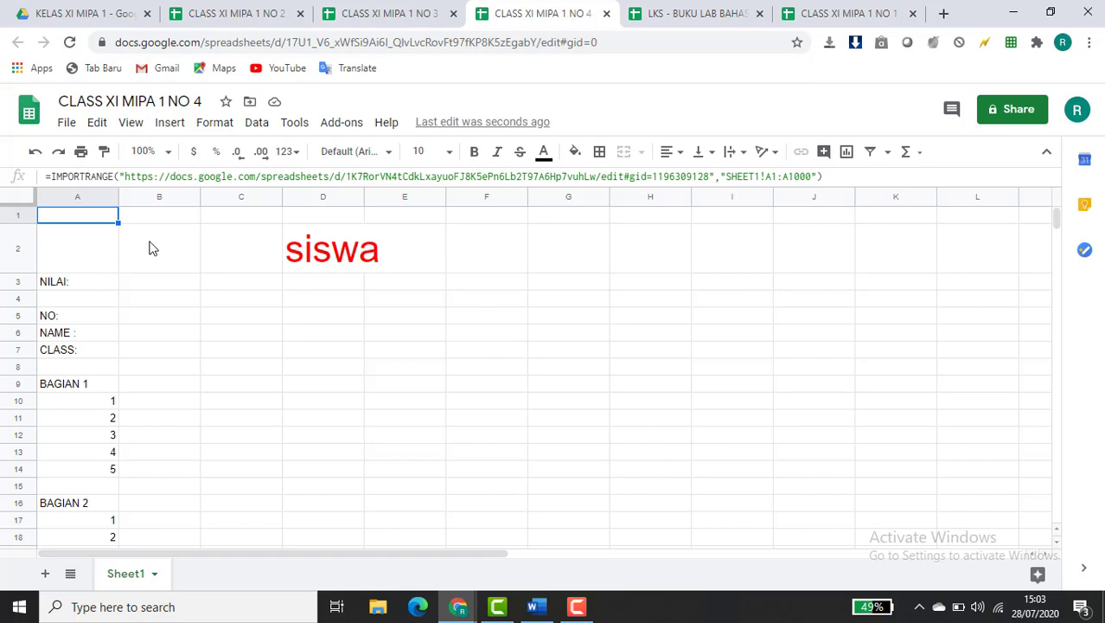
scroll(156, 337, "down", 5)
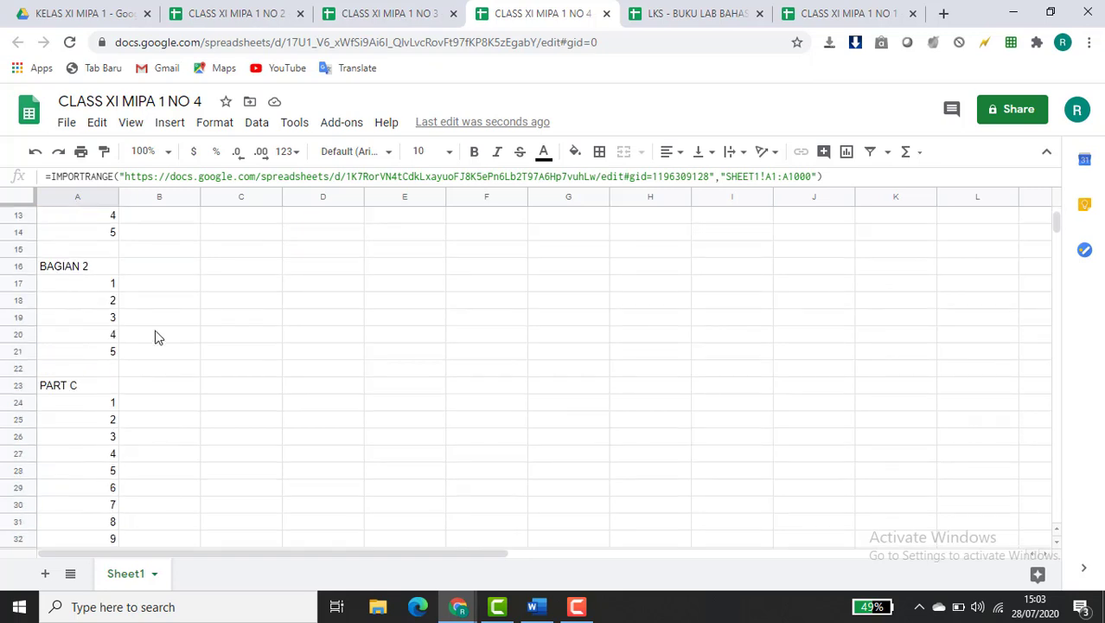
scroll(155, 338, "up", 5)
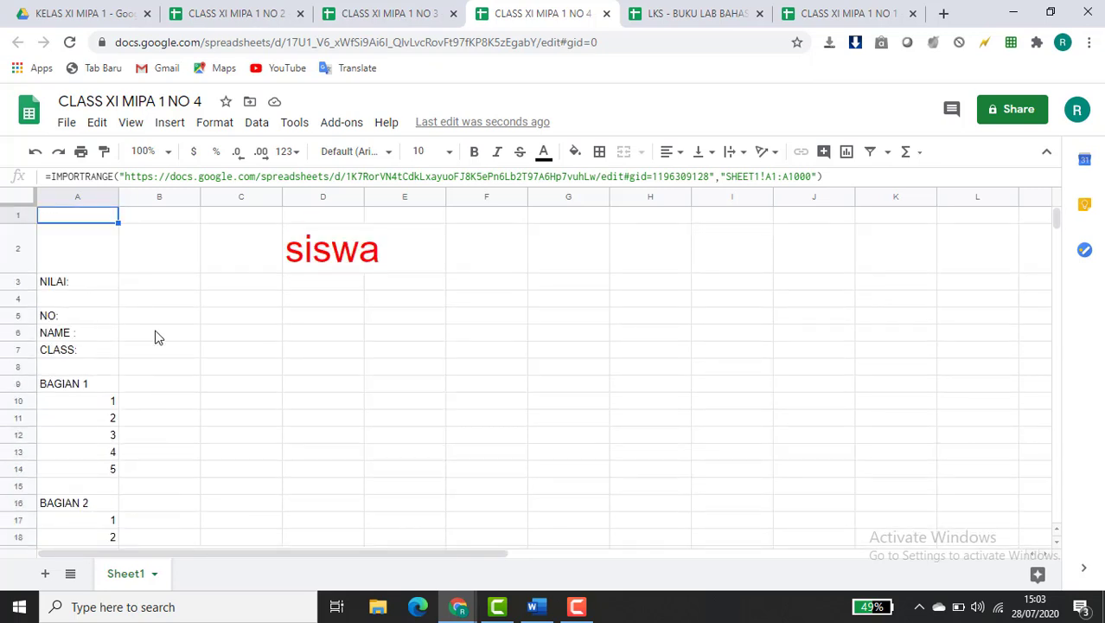
left_click(389, 14)
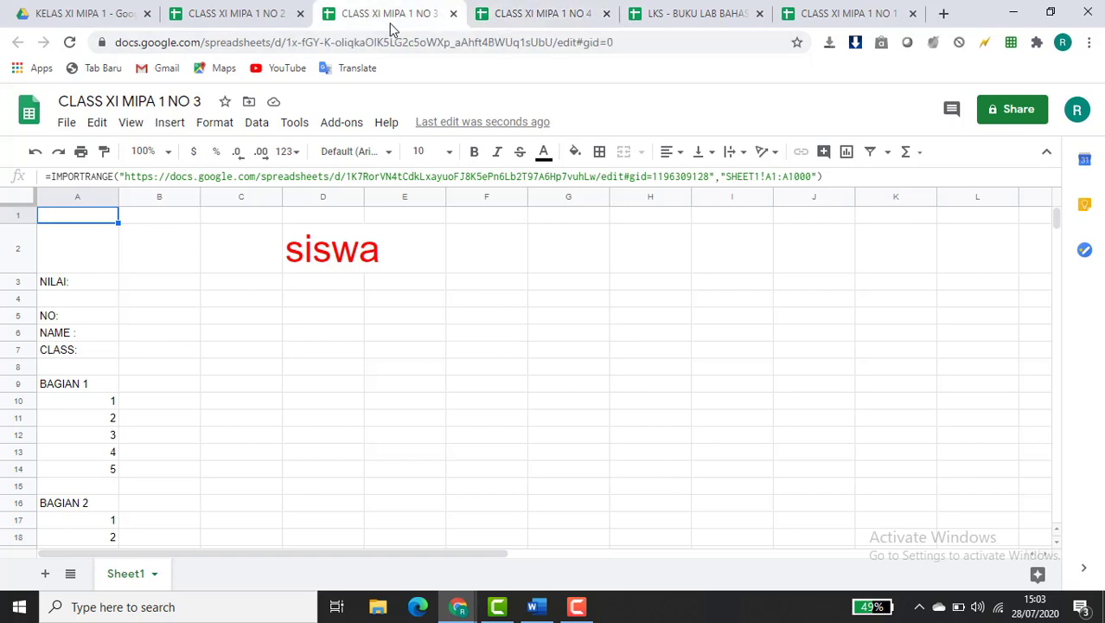
left_click(515, 16)
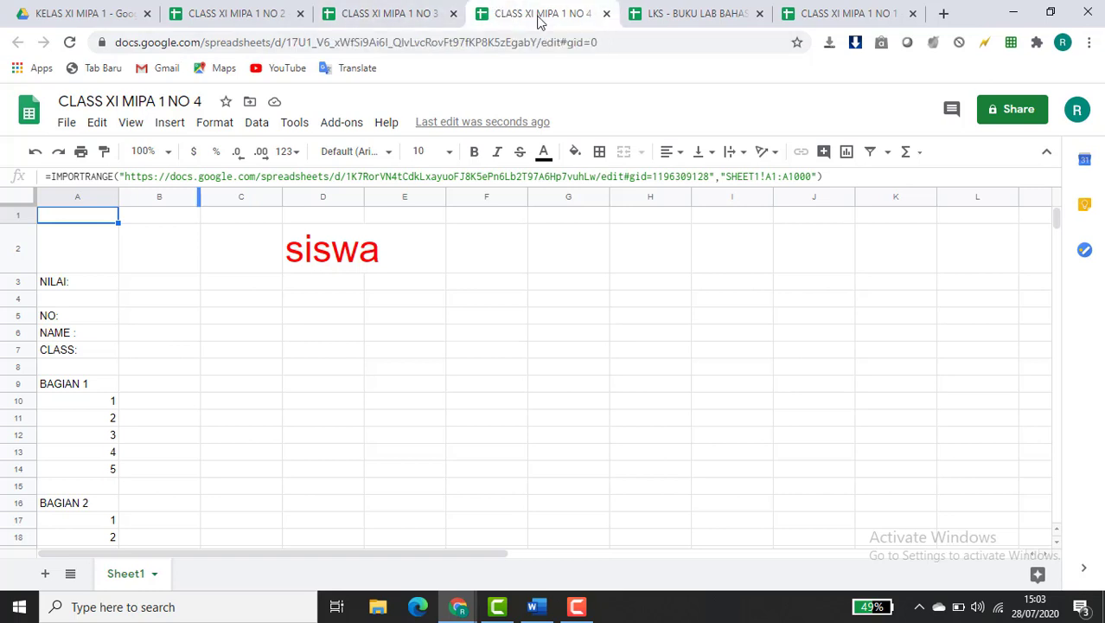
left_click(277, 14)
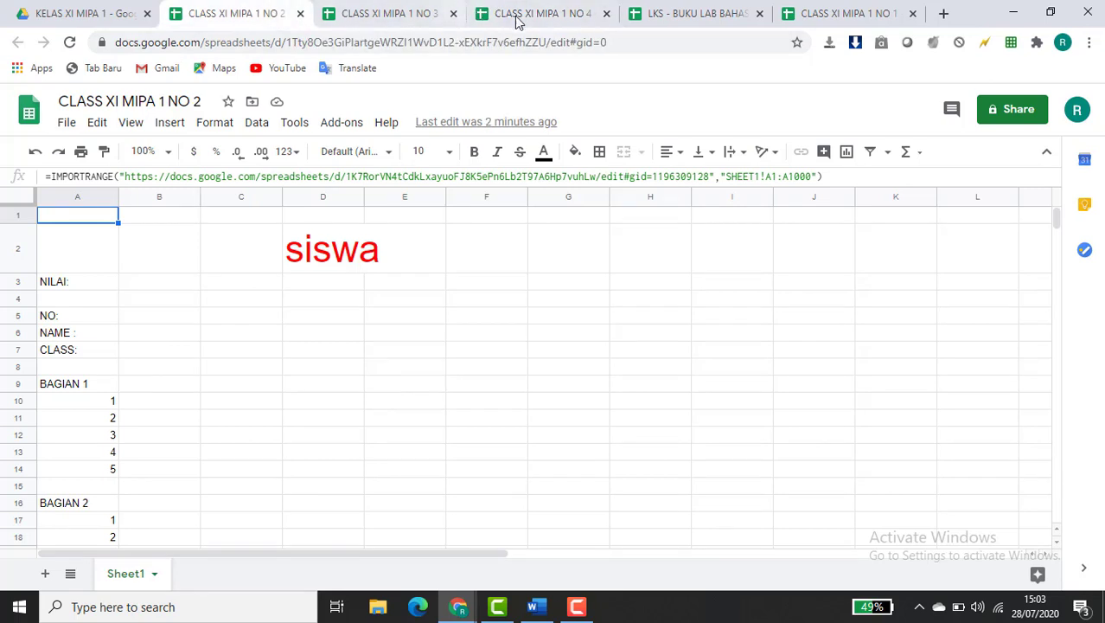
Enter "1 A1" beside NO: in cell B5 of the student worksheet CLASS XI MIPA 1 NO 1
left_click(709, 16)
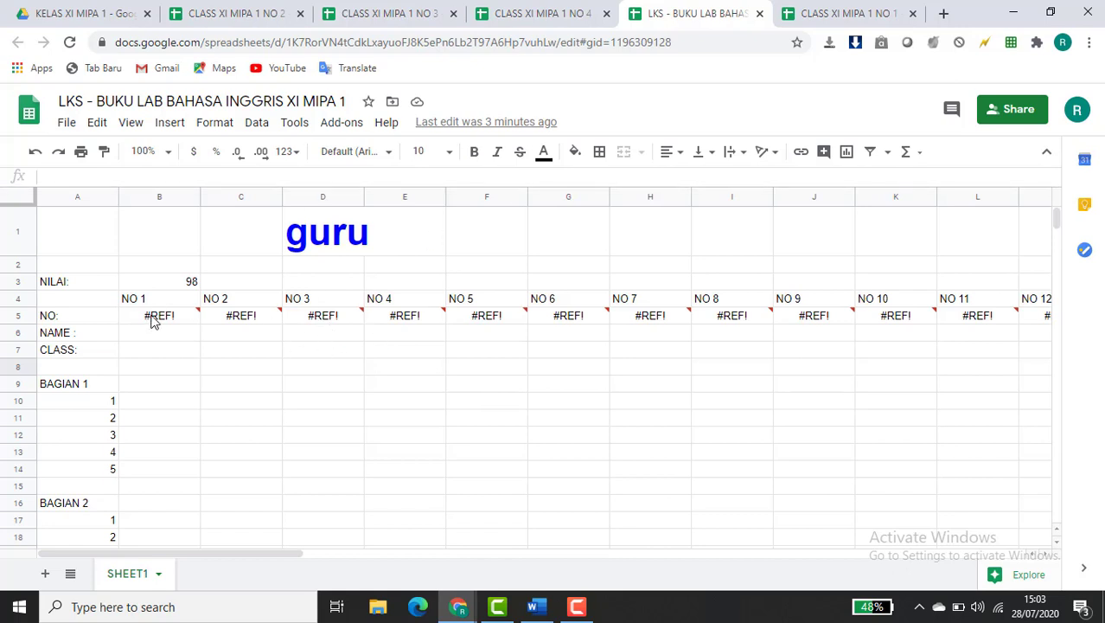
mouse_move(152, 320)
left_click(852, 12)
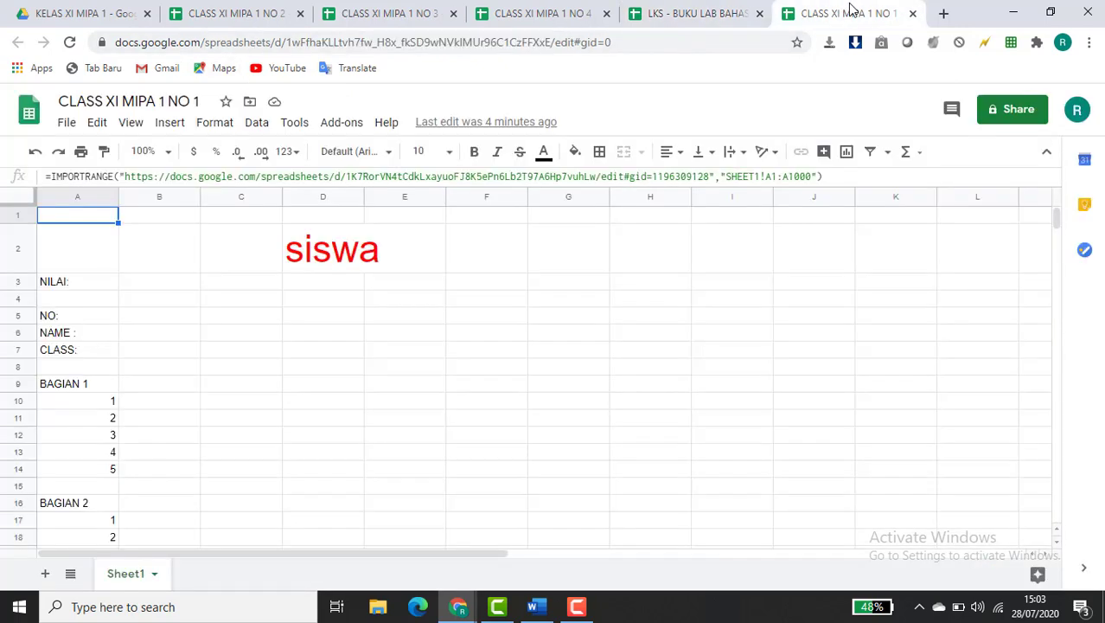
left_click(352, 42)
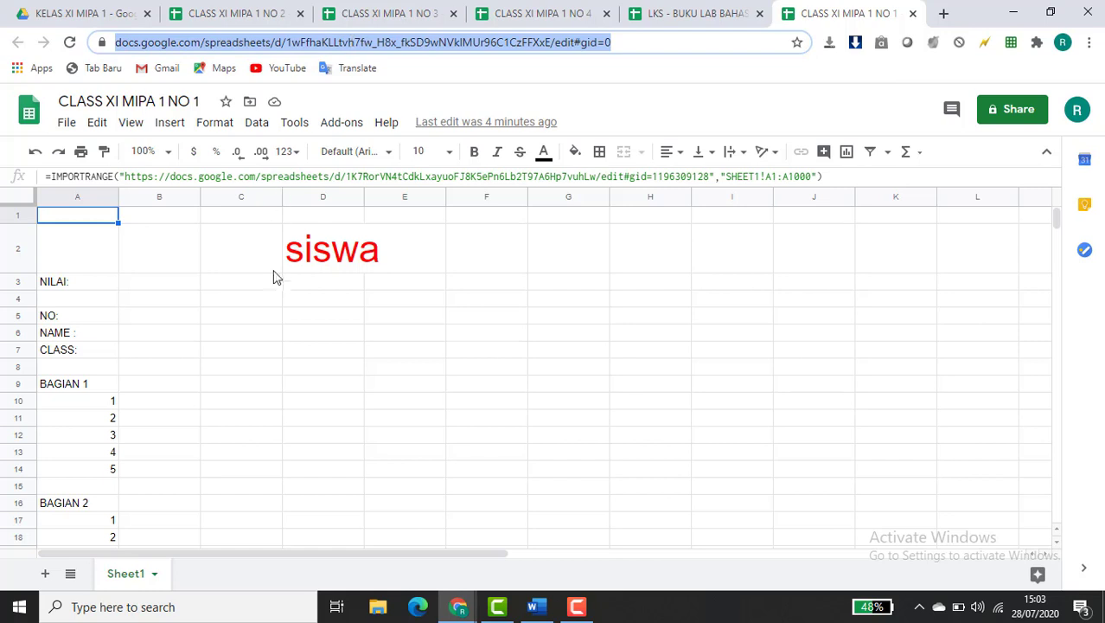
left_click(273, 299)
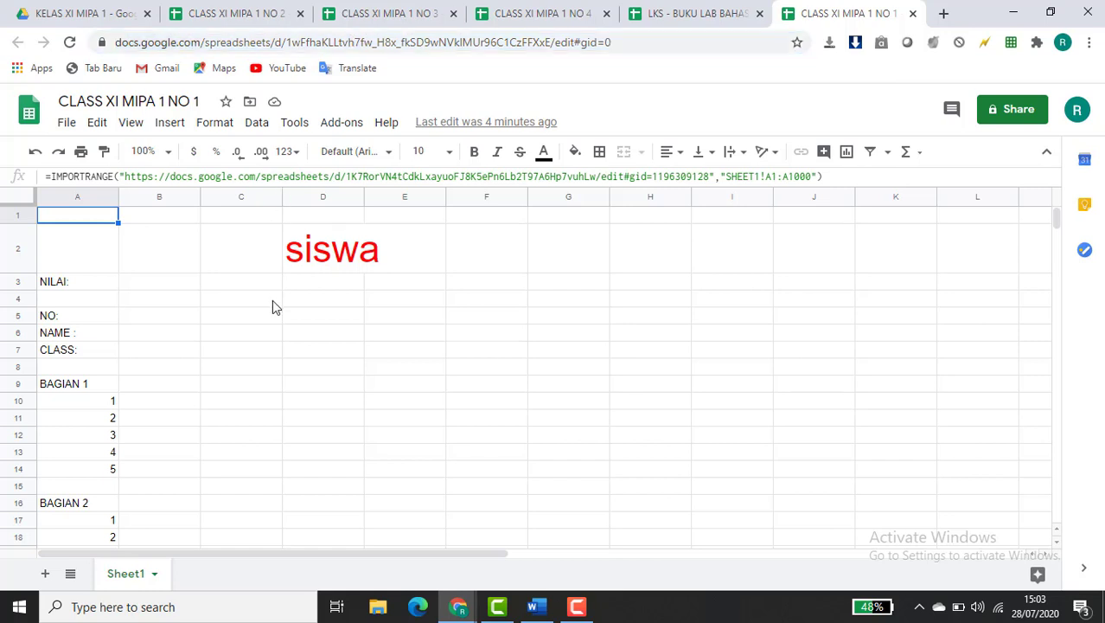
left_click(185, 326)
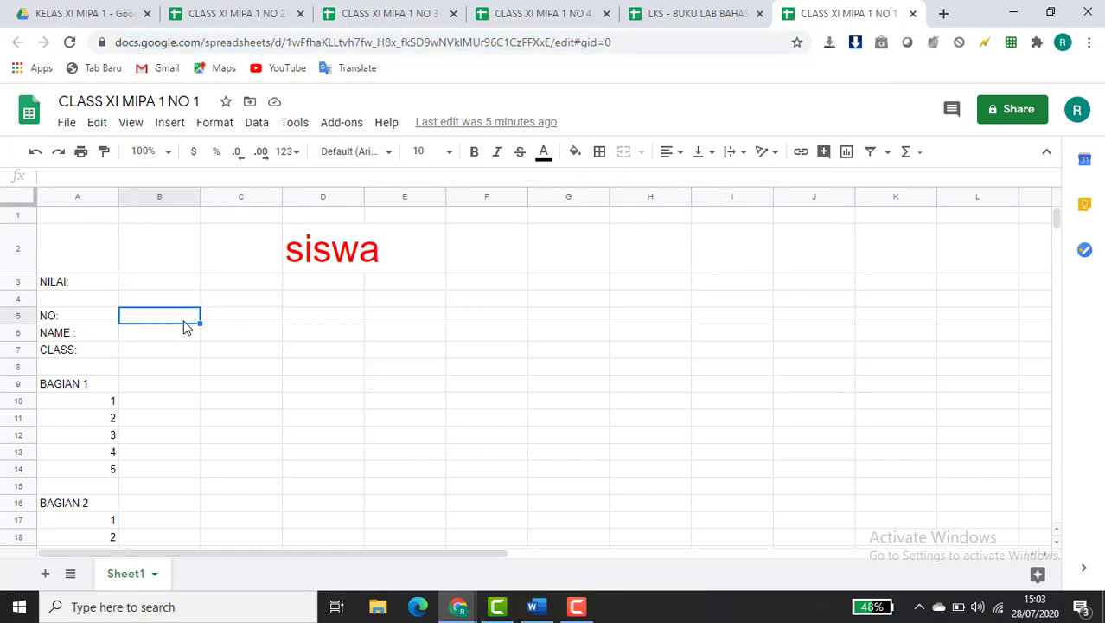
type("1 A1")
key("Return")
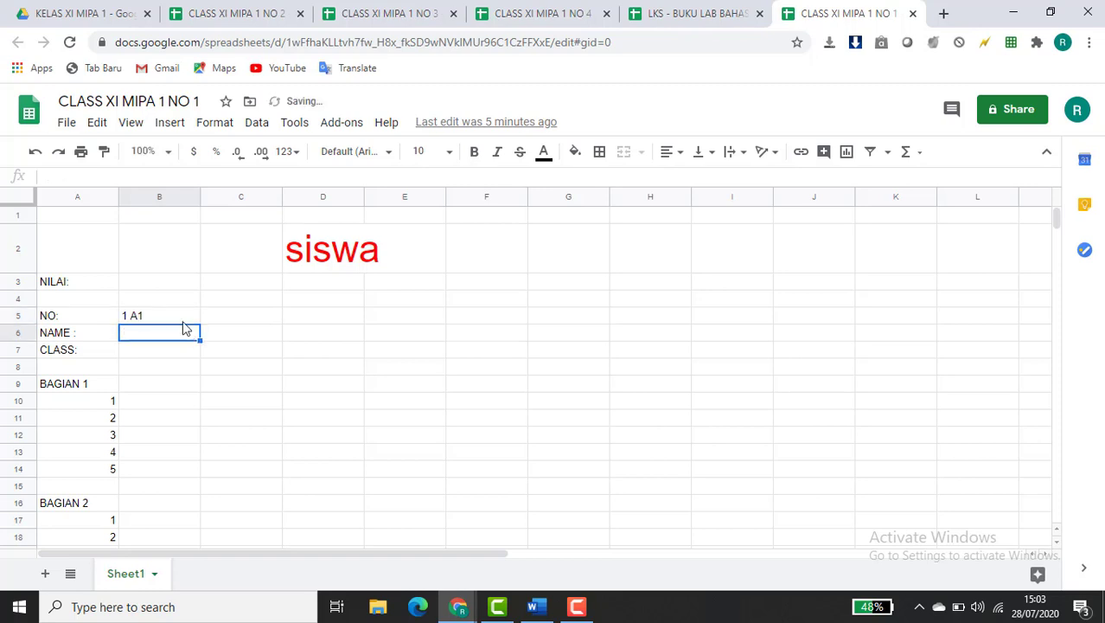
left_click(182, 322)
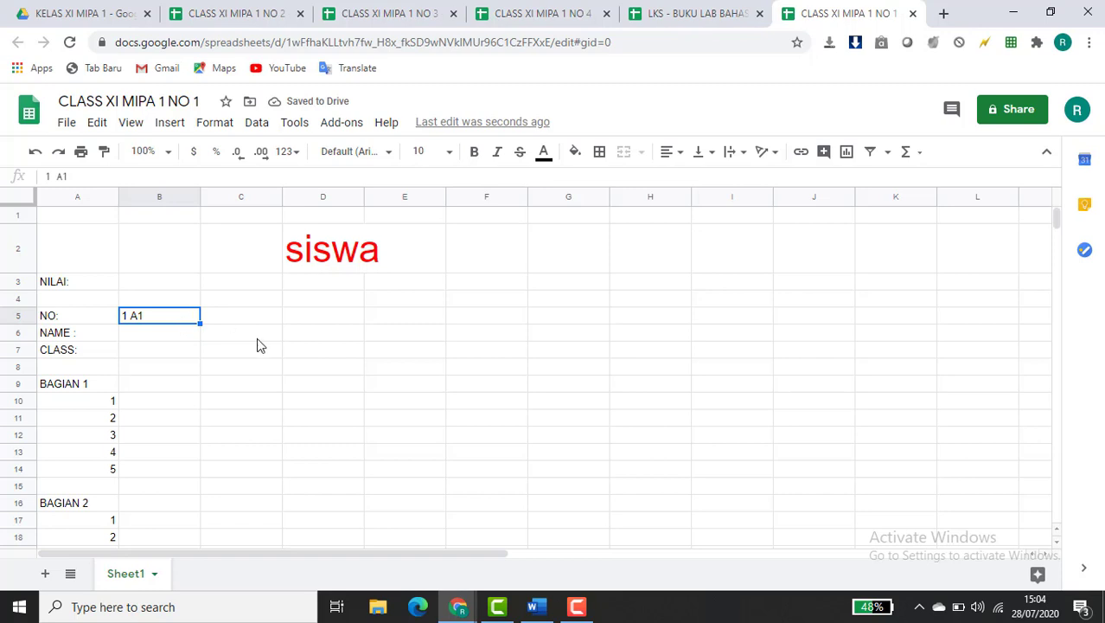
Copy the address of CLASS XI MIPA 1 NO 1 into the teacher worksheet's IMPORTRANGE formula in B5 as its spreadsheet URL
key("ctrl+shift+Tab")
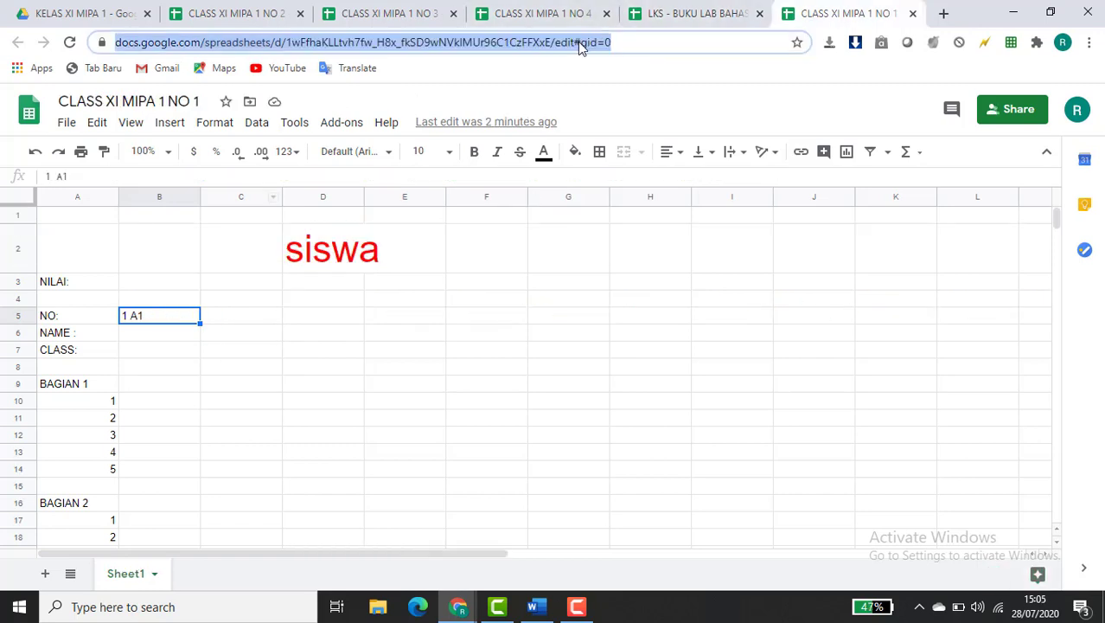
right_click(581, 48)
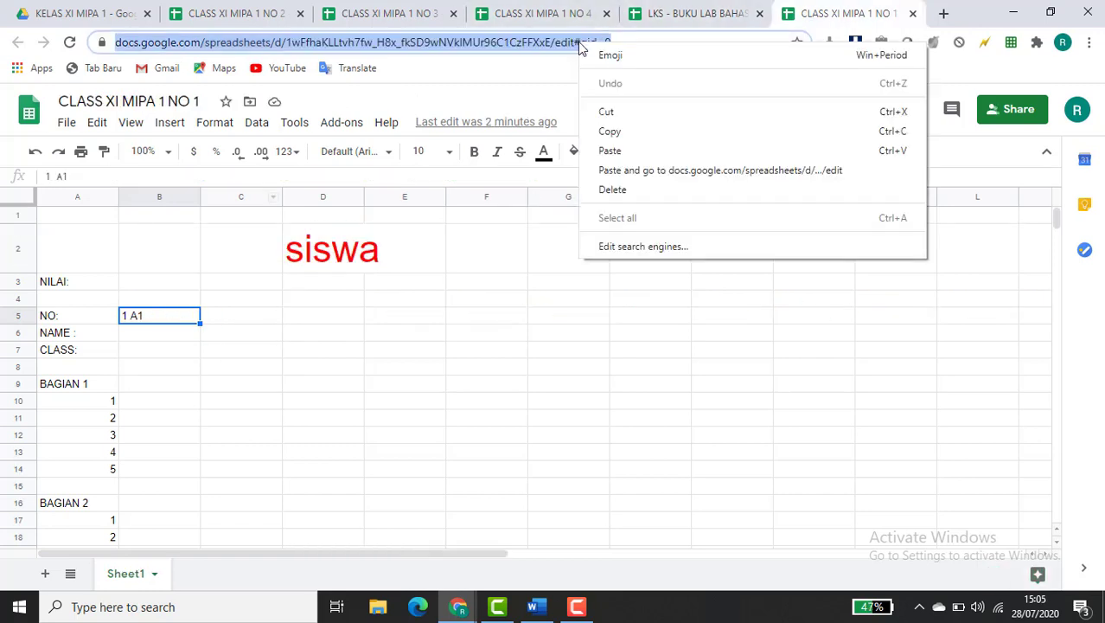
left_click(610, 132)
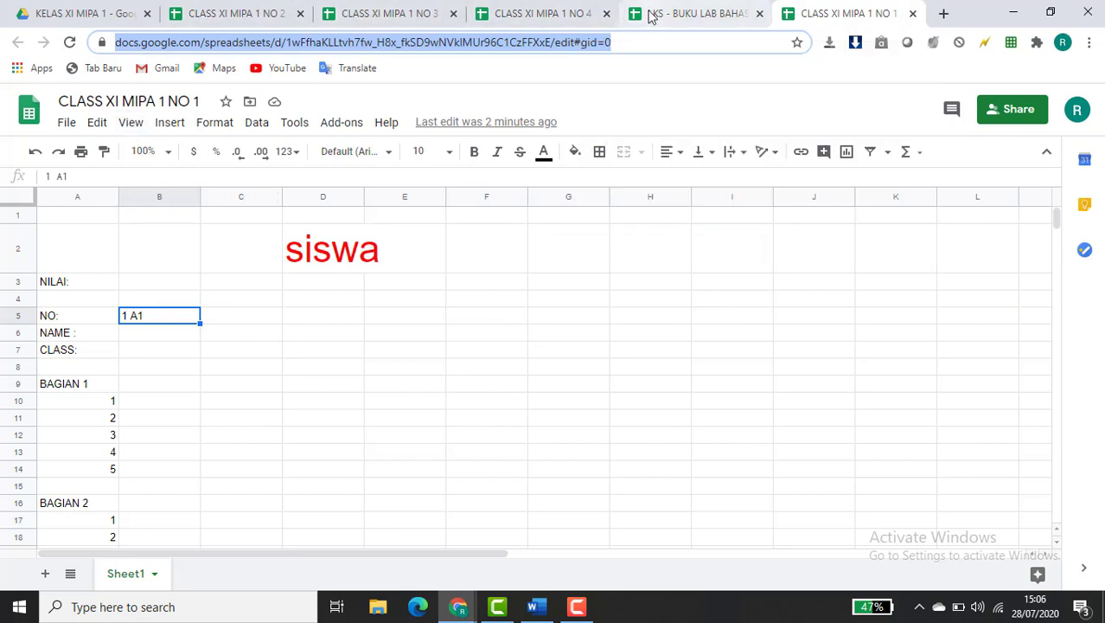
left_click(648, 15)
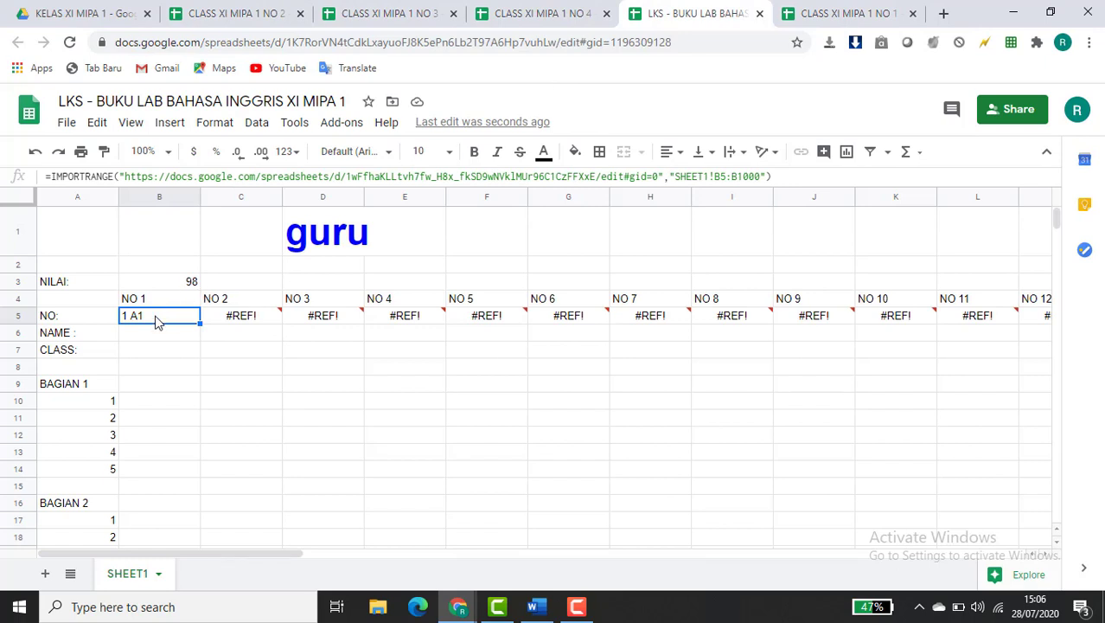
left_click(127, 179)
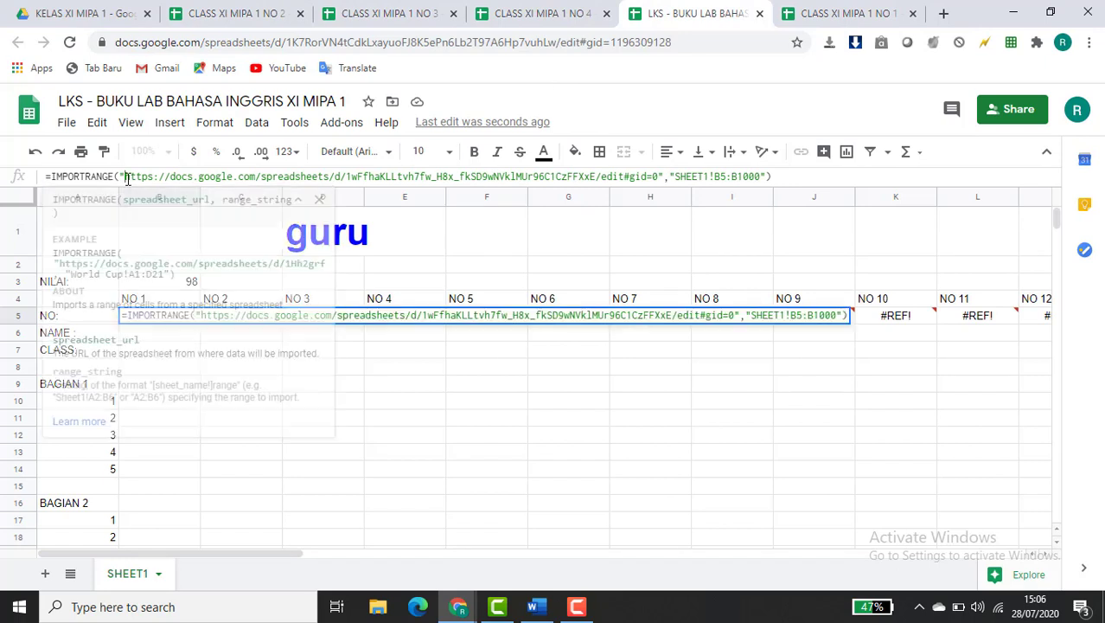
left_click(657, 176, "shift")
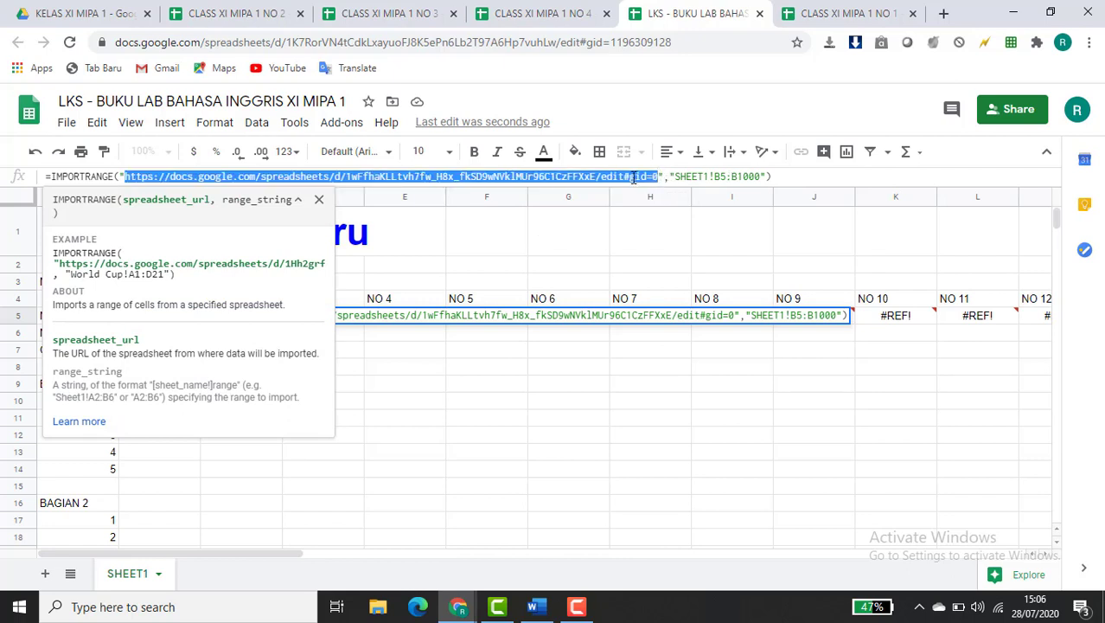
right_click(634, 177)
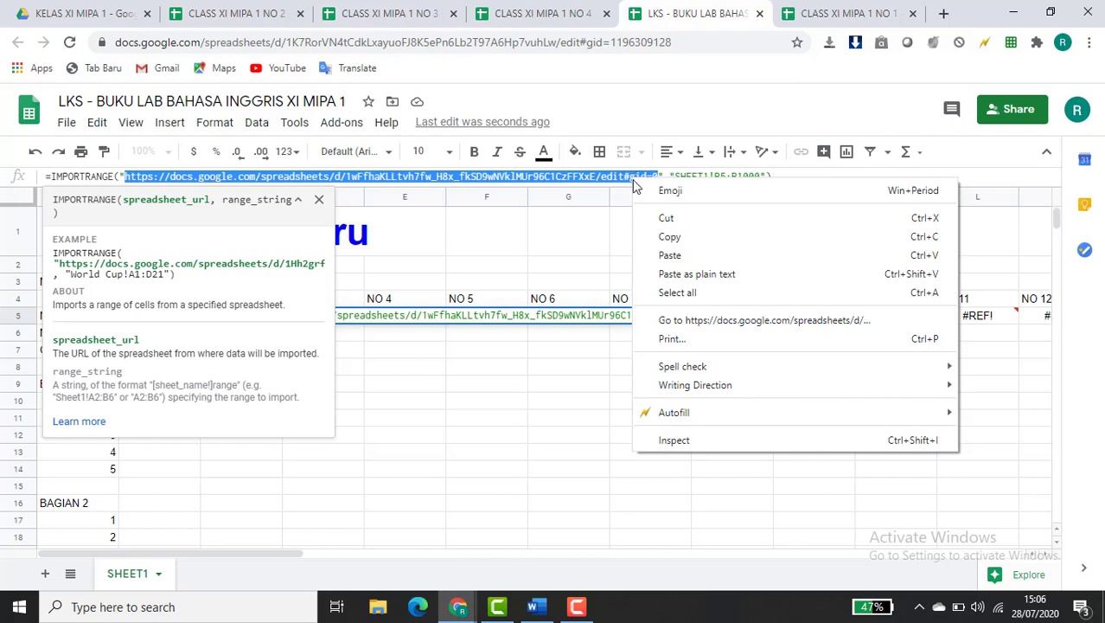
left_click(666, 255)
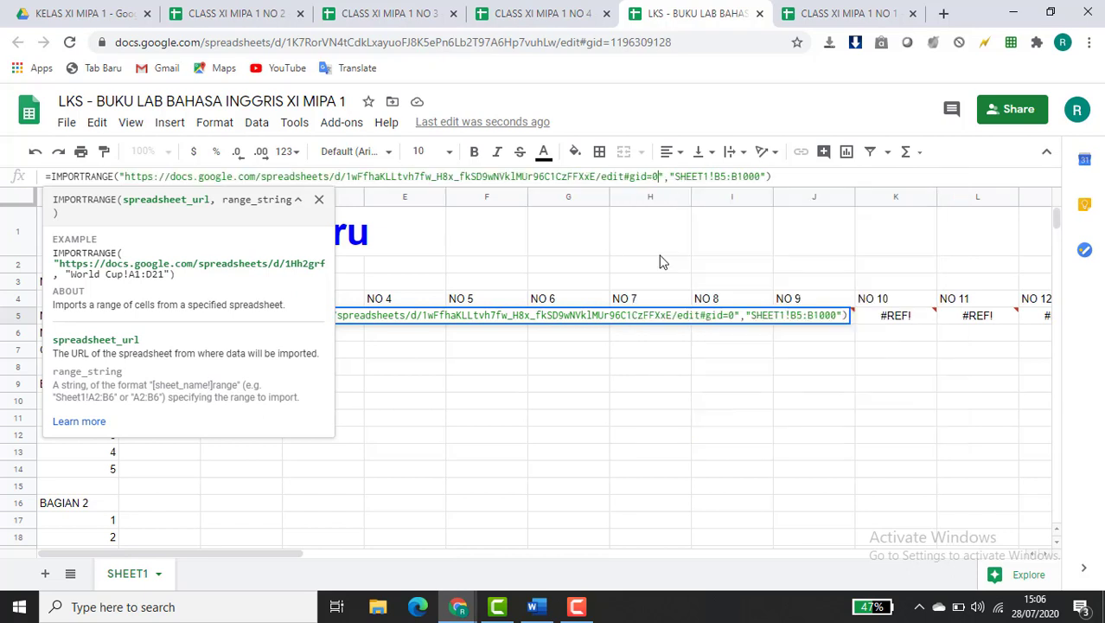
left_click(525, 390)
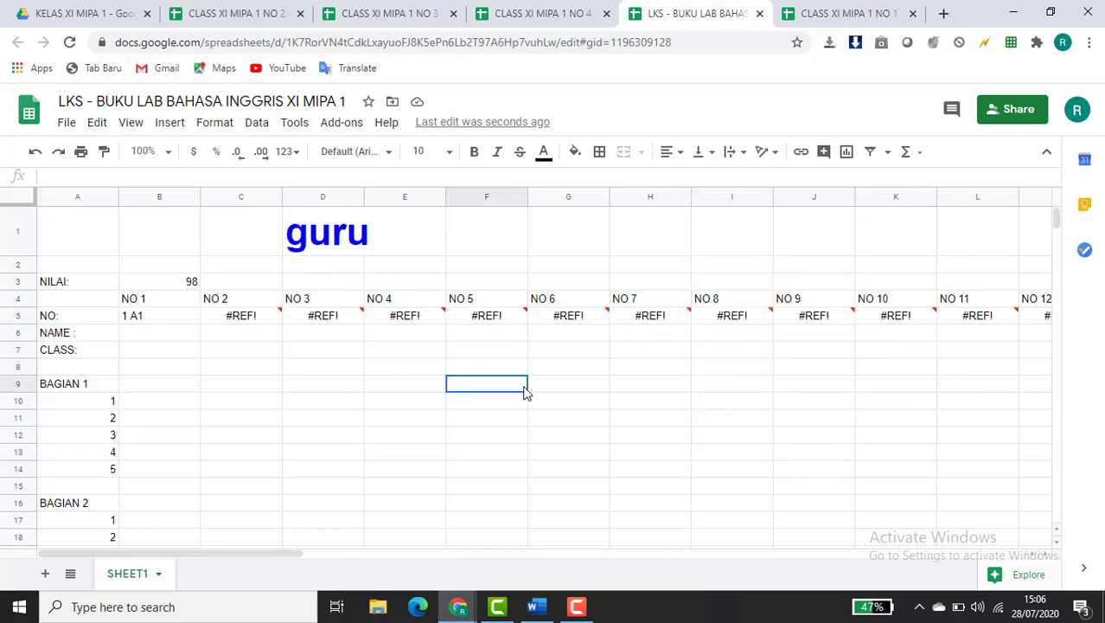
Enter "2 A1" beside NO: in cell B5 of the student worksheet CLASS XI MIPA 1 NO 2
left_click(257, 319)
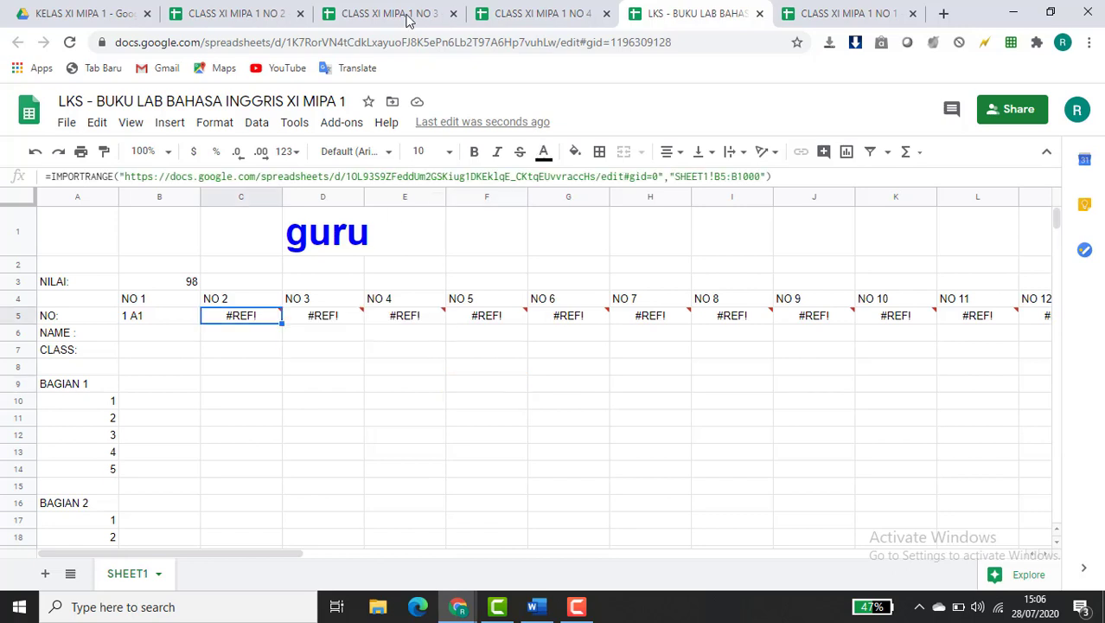
left_click(238, 16)
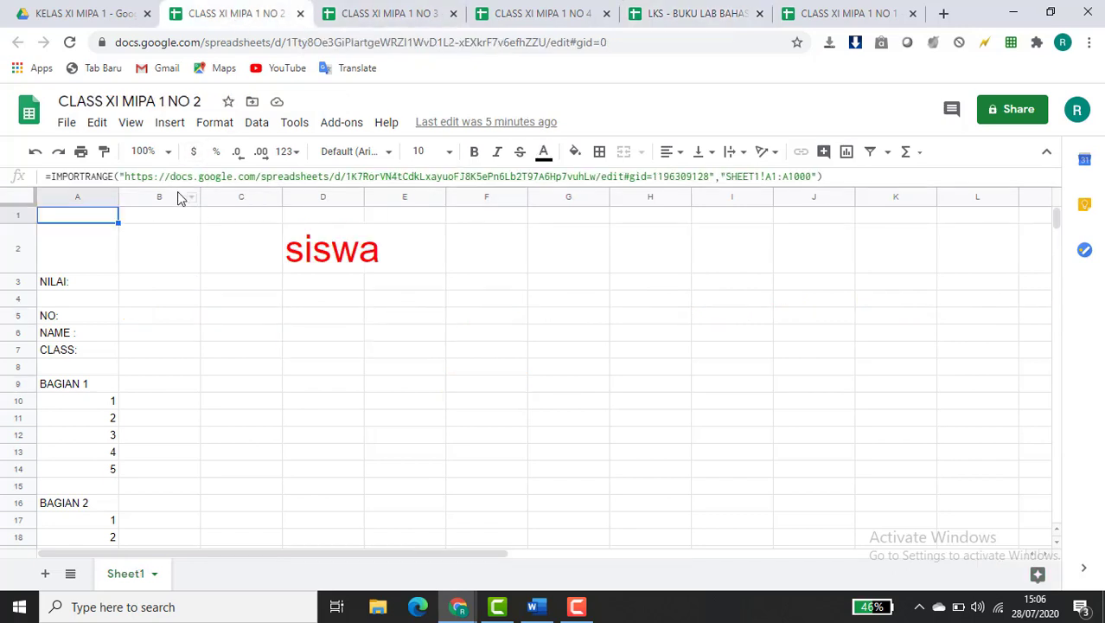
left_click(147, 318)
type("2 A1")
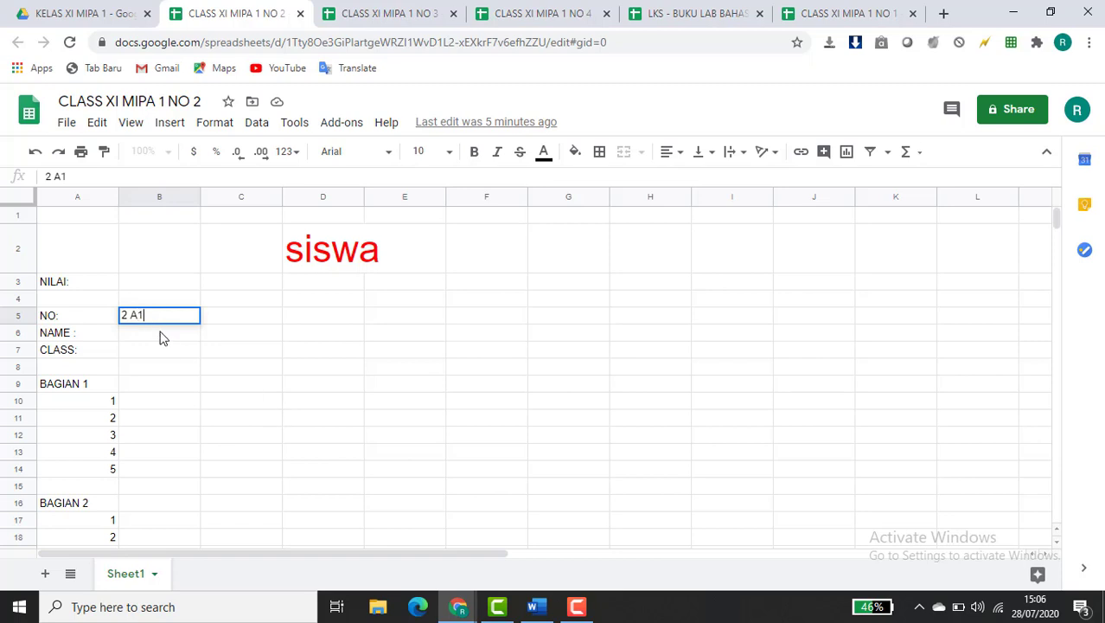
key("Return")
left_click(178, 318)
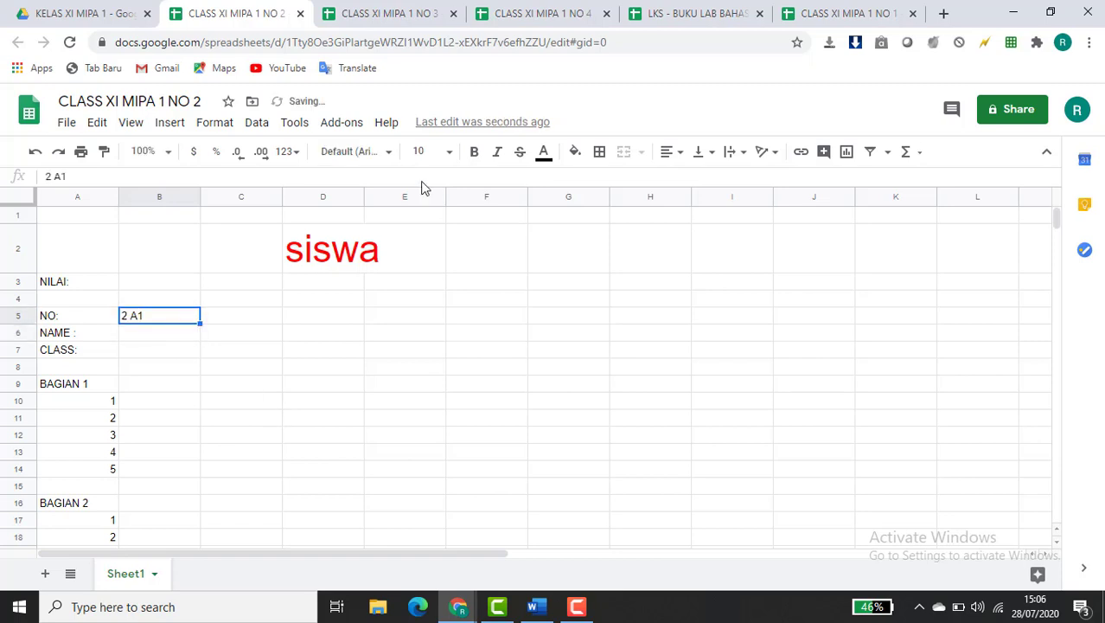
Replace the spreadsheet URL in the teacher worksheet's C5 IMPORTRANGE formula with the address of CLASS XI MIPA 1 NO 2 and allow access
left_click(464, 42)
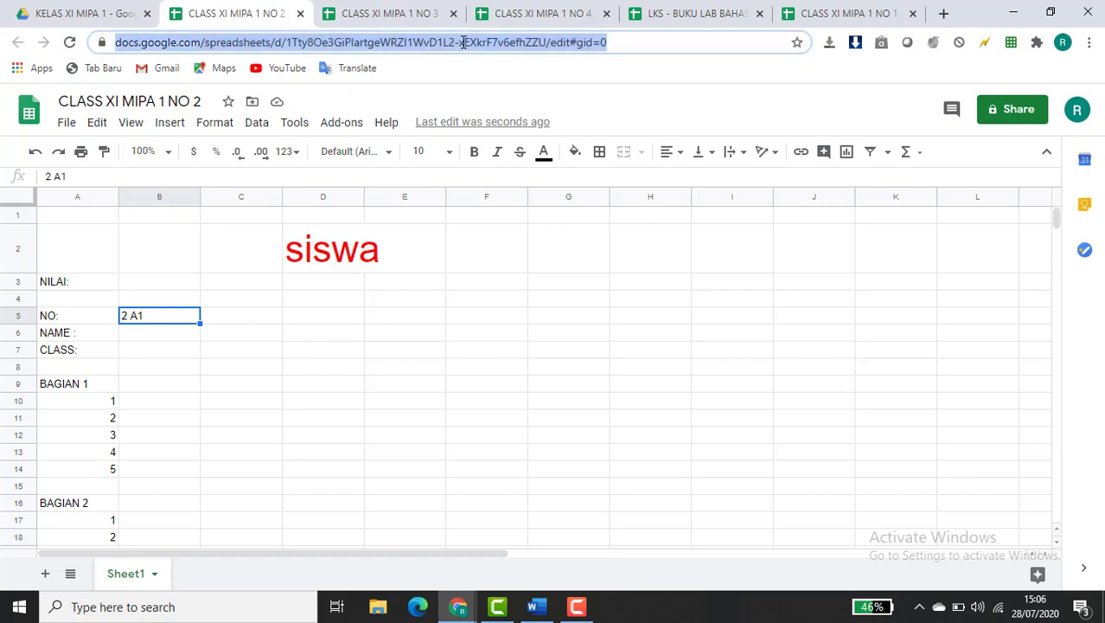
left_click(677, 13)
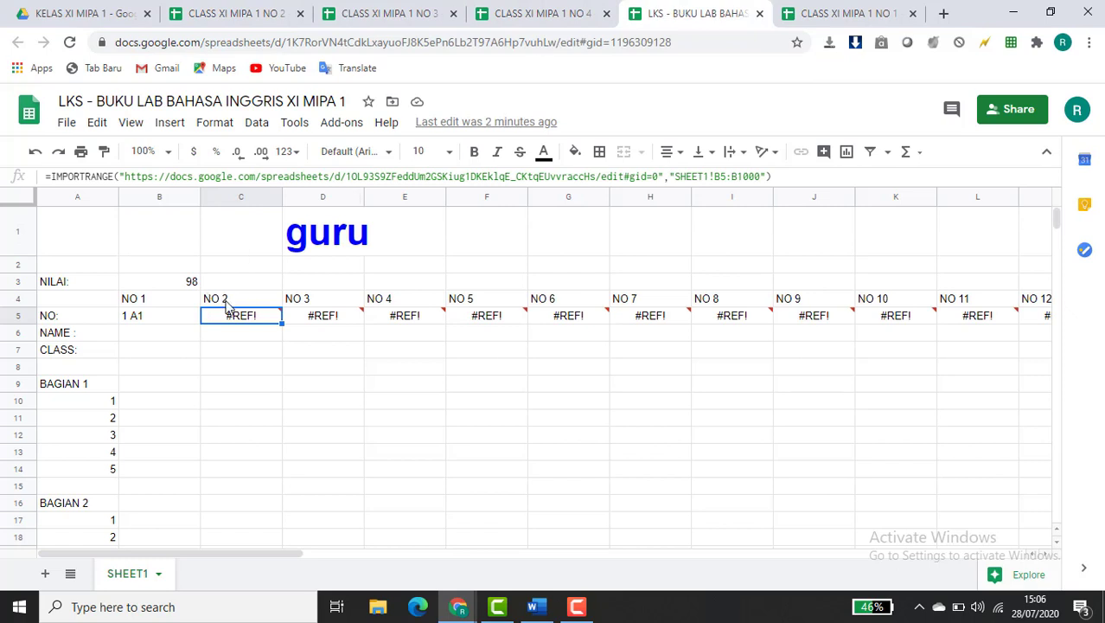
double_click(240, 322)
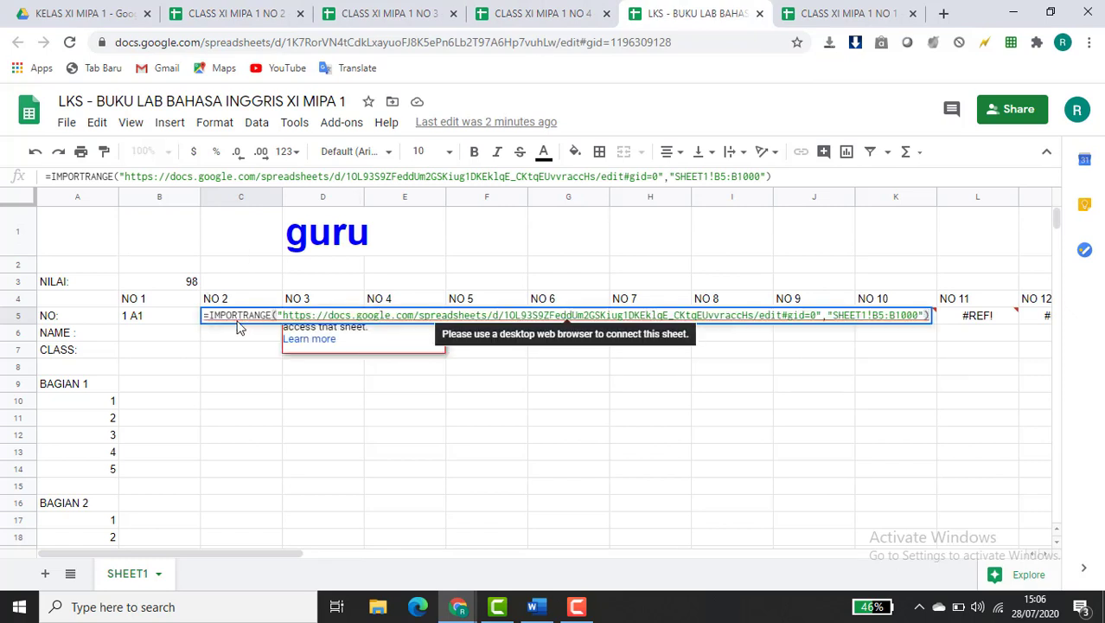
left_click(126, 175)
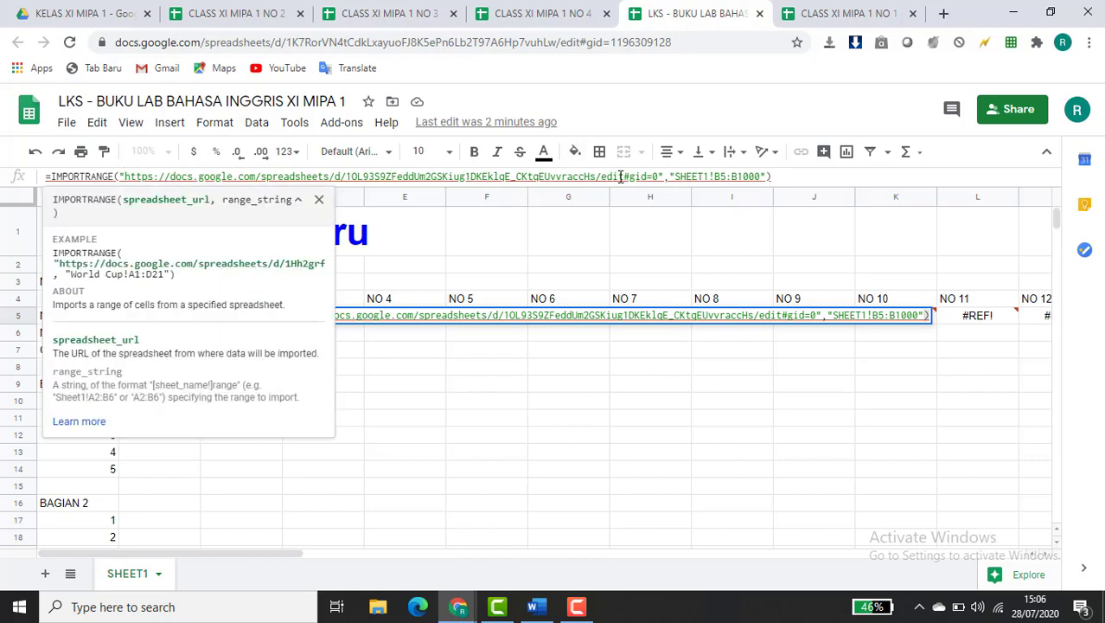
left_click(657, 177, "shift")
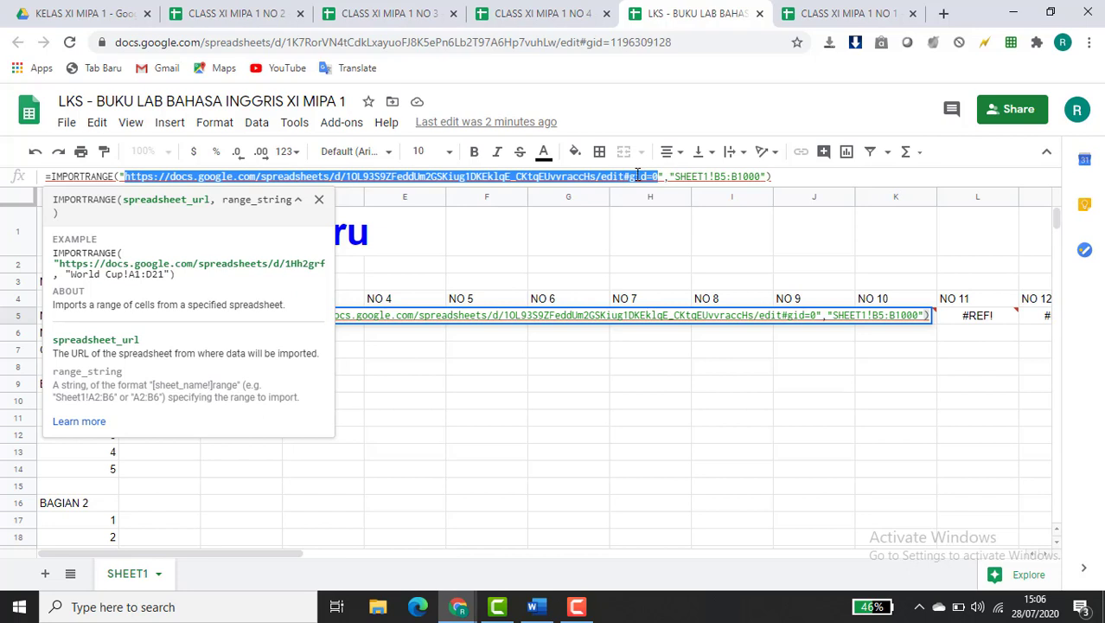
right_click(638, 175)
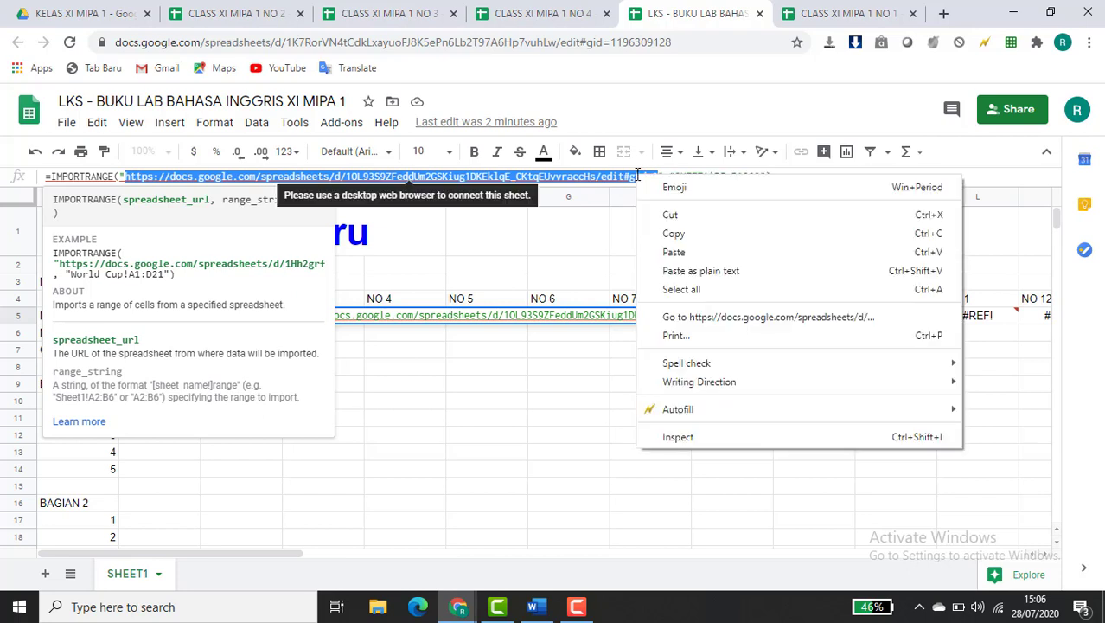
left_click(672, 251)
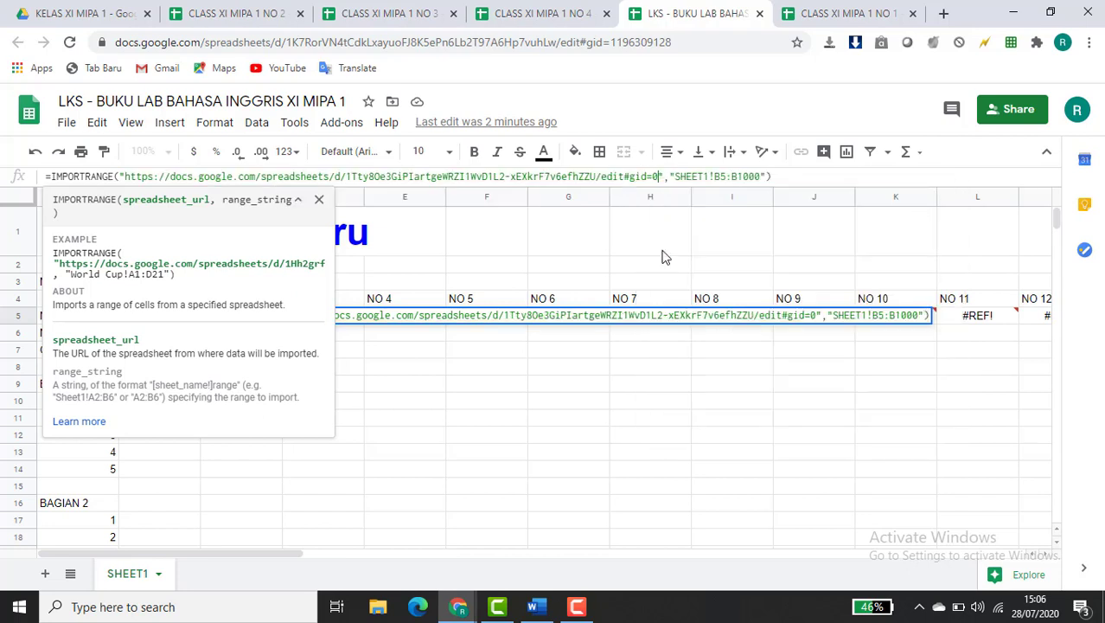
key("Return")
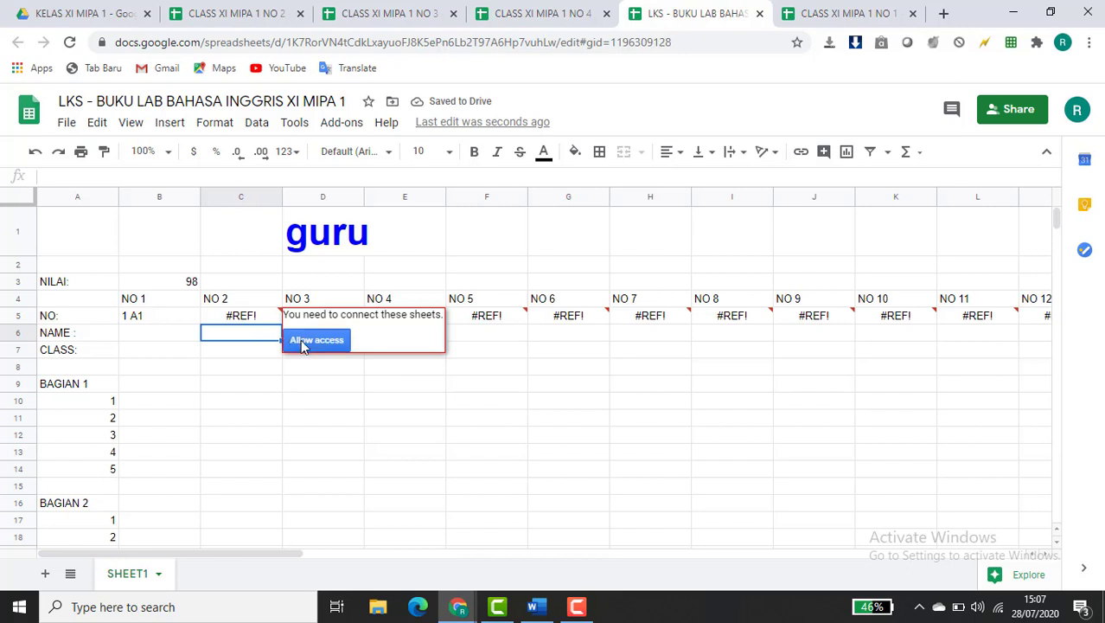
left_click(303, 345)
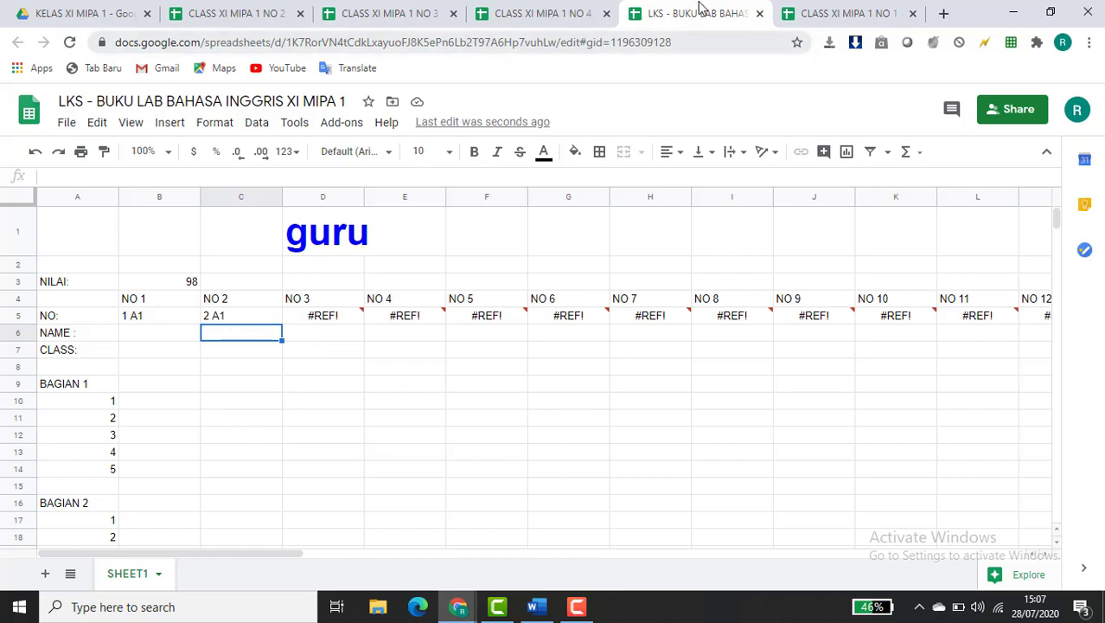
Enter "ENTER" and "COME" as BAGIAN 1 answers 1 and 2 in CLASS XI MIPA 1 NO 1, and check the teacher worksheet
left_click(827, 15)
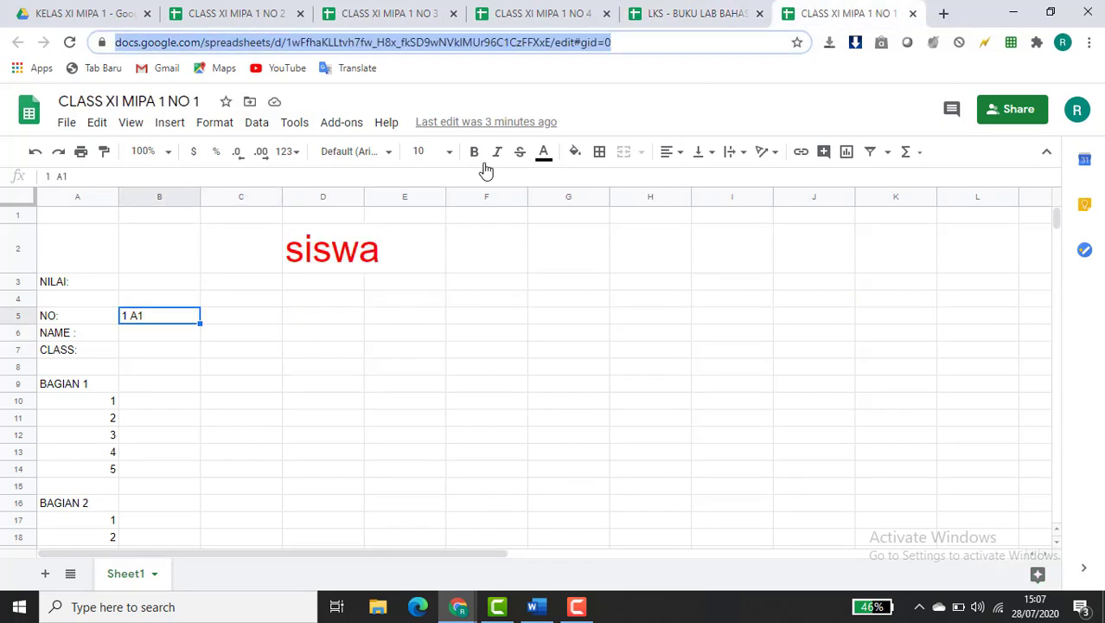
left_click(160, 407)
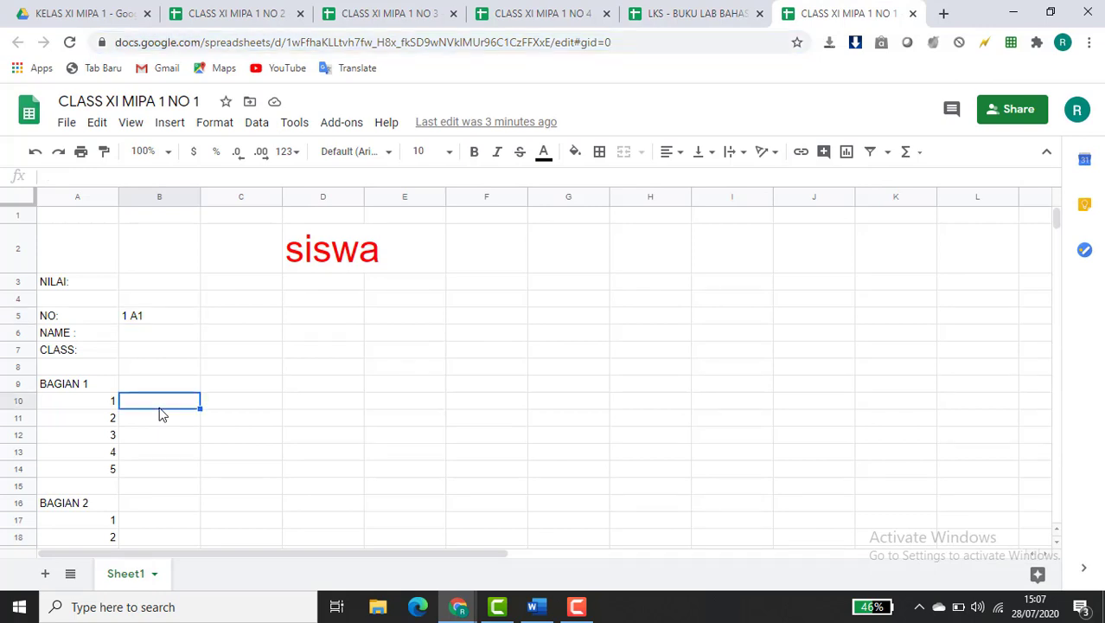
type("A")
type("ENTER")
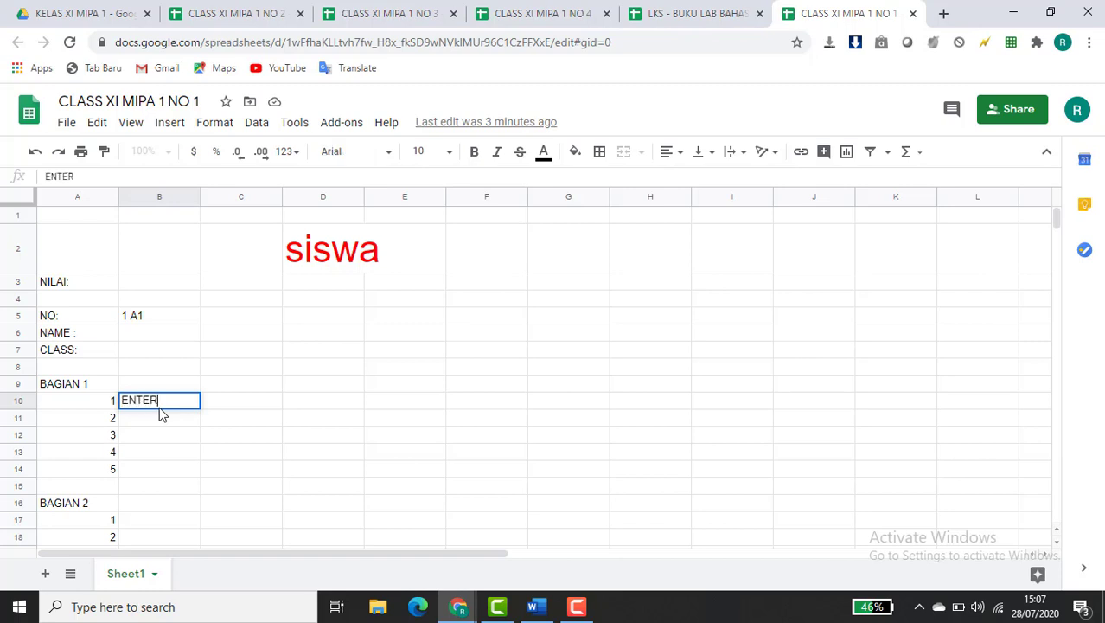
key("Return")
type("COME")
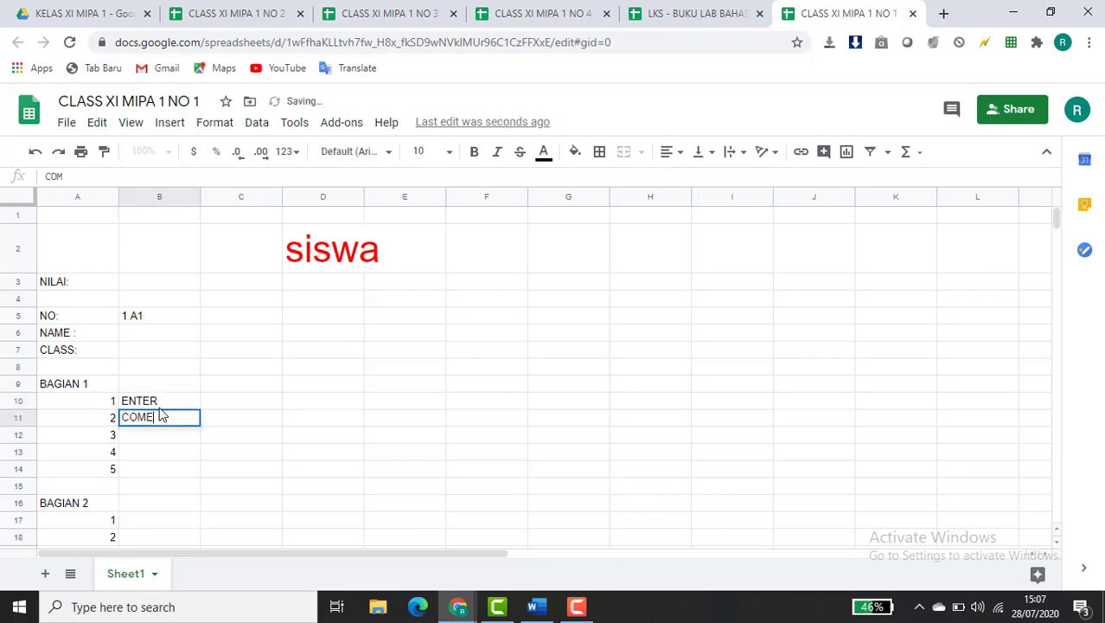
key("Return")
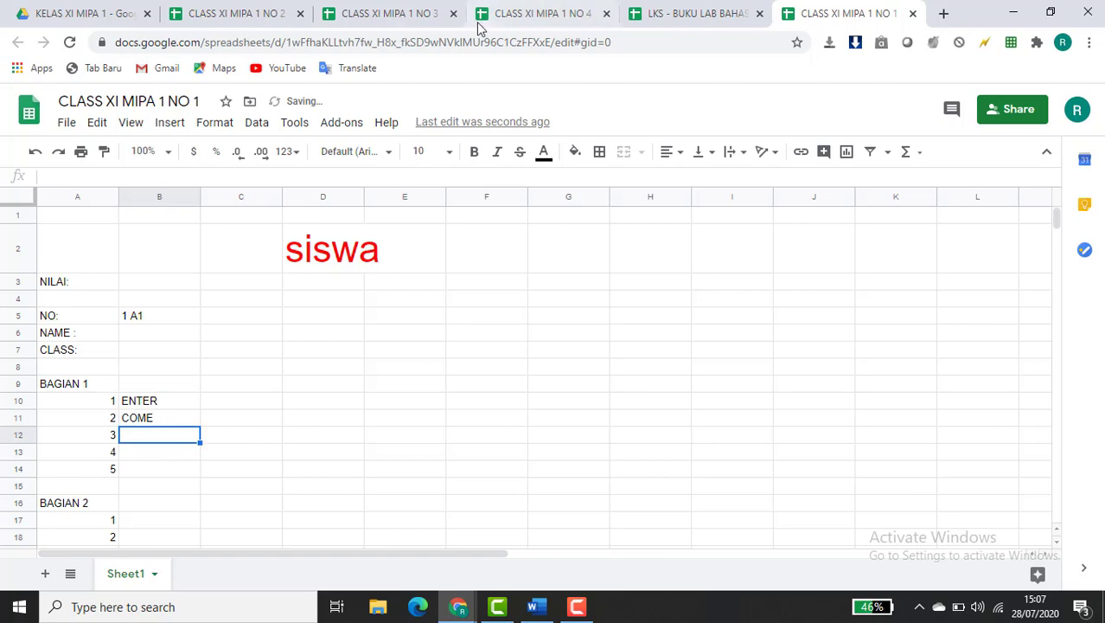
left_click(674, 11)
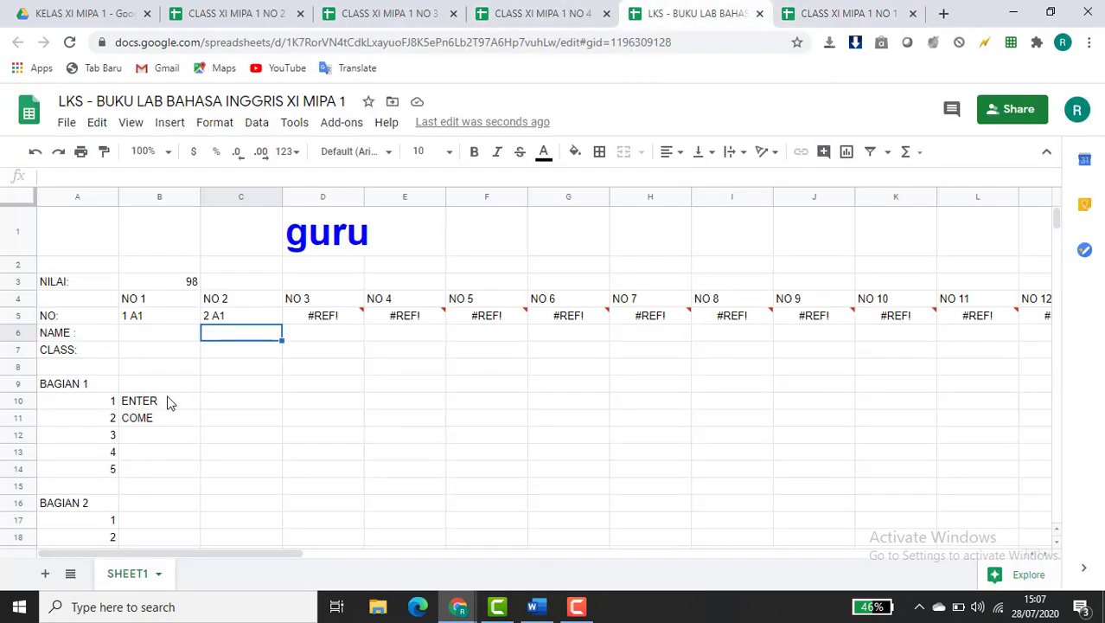
Enter "ENTERED" and "COME" as BAGIAN 1 answers 1 and 2 in CLASS XI MIPA 1 NO 2, and check the teacher worksheet
left_click(247, 16)
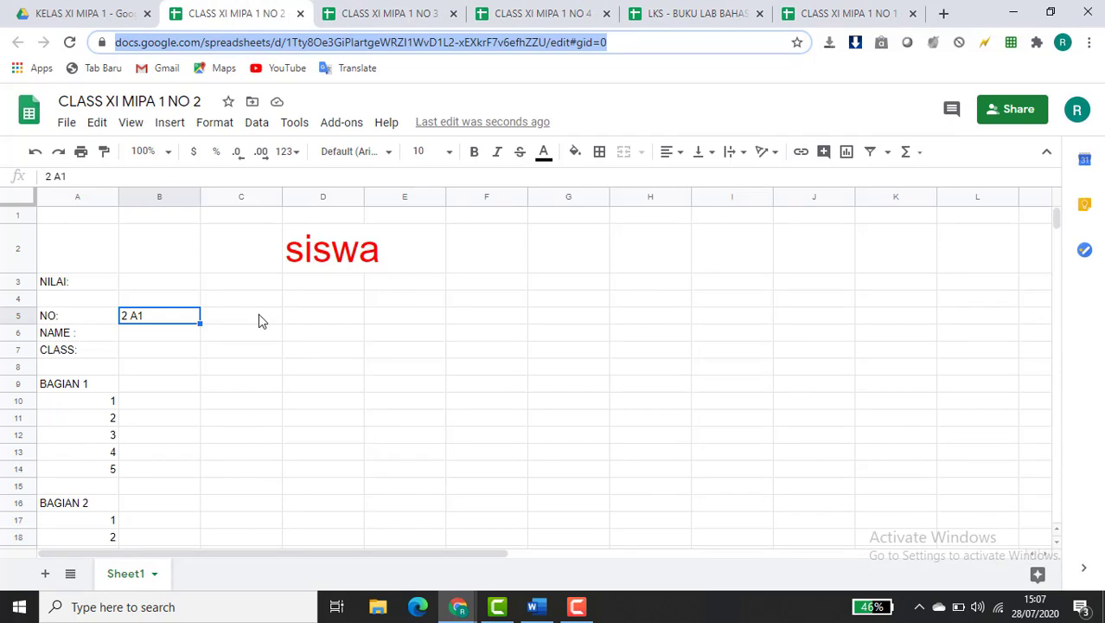
scroll(258, 320, "down", 2)
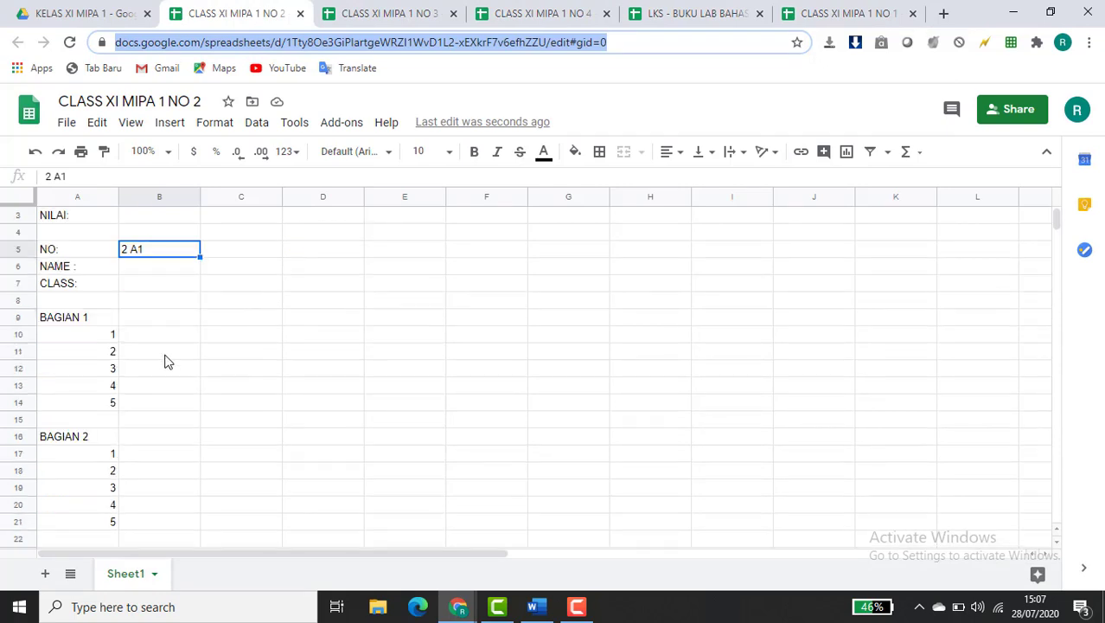
left_click(176, 339)
type("EN")
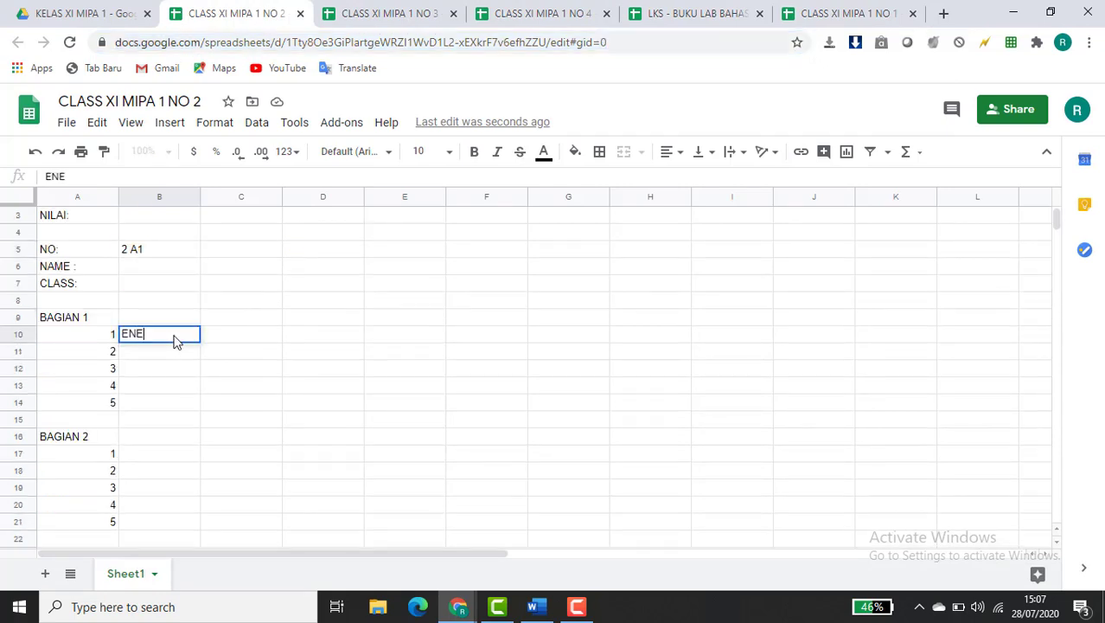
type("TERED")
key("Return")
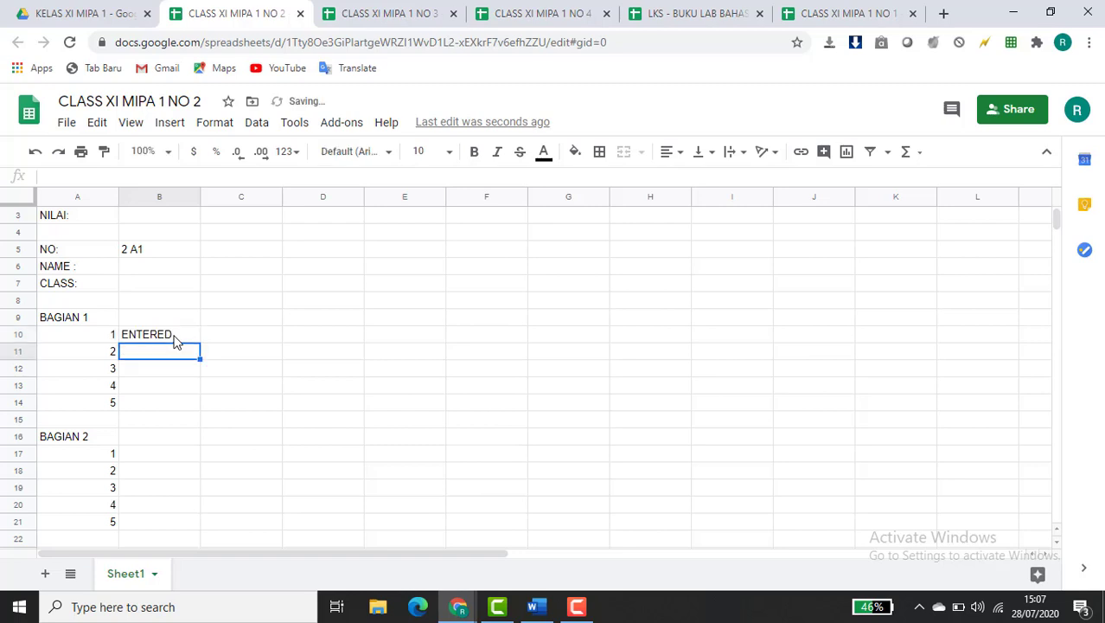
type("COME")
key("Return")
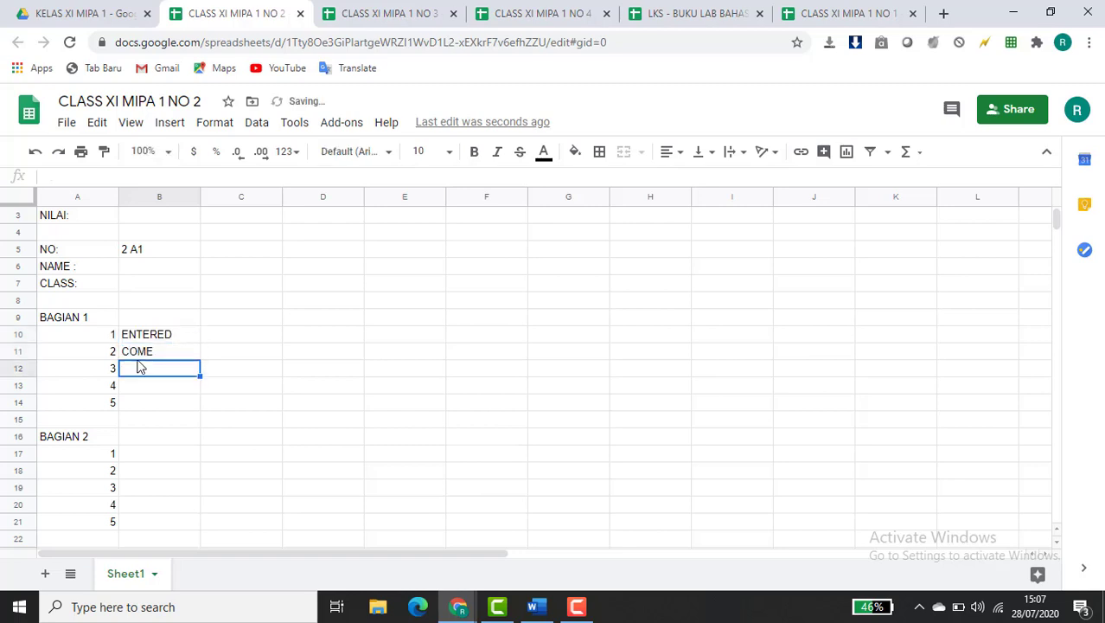
left_click(721, 15)
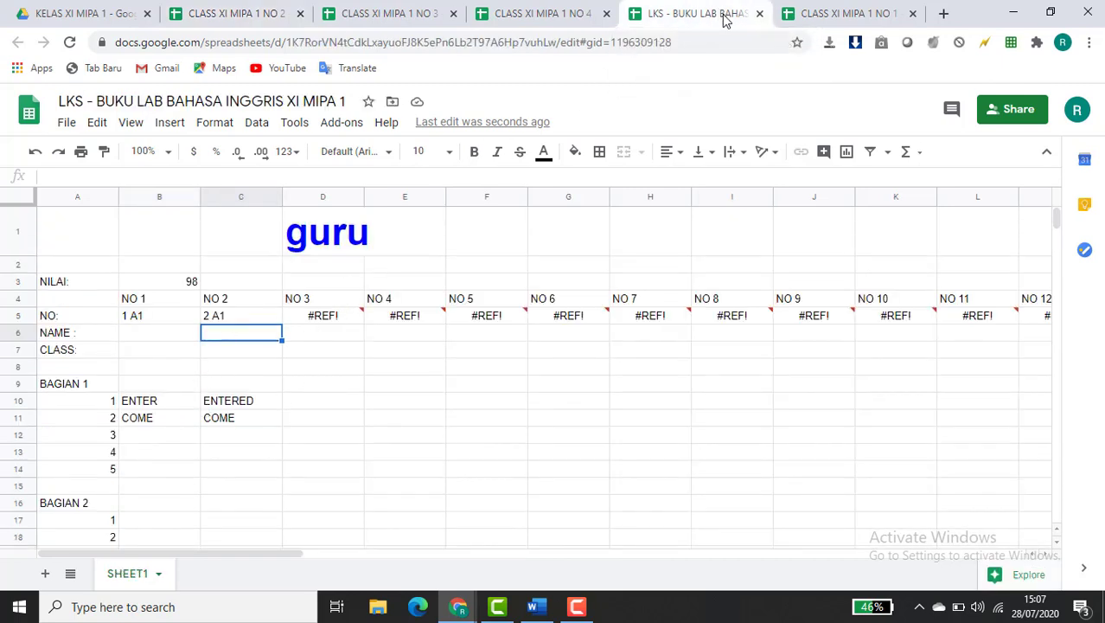
Close the student worksheet CLASS XI MIPA 1 NO 1 and review the imported BAGIAN 1 answers in the teacher worksheet
left_click(792, 12)
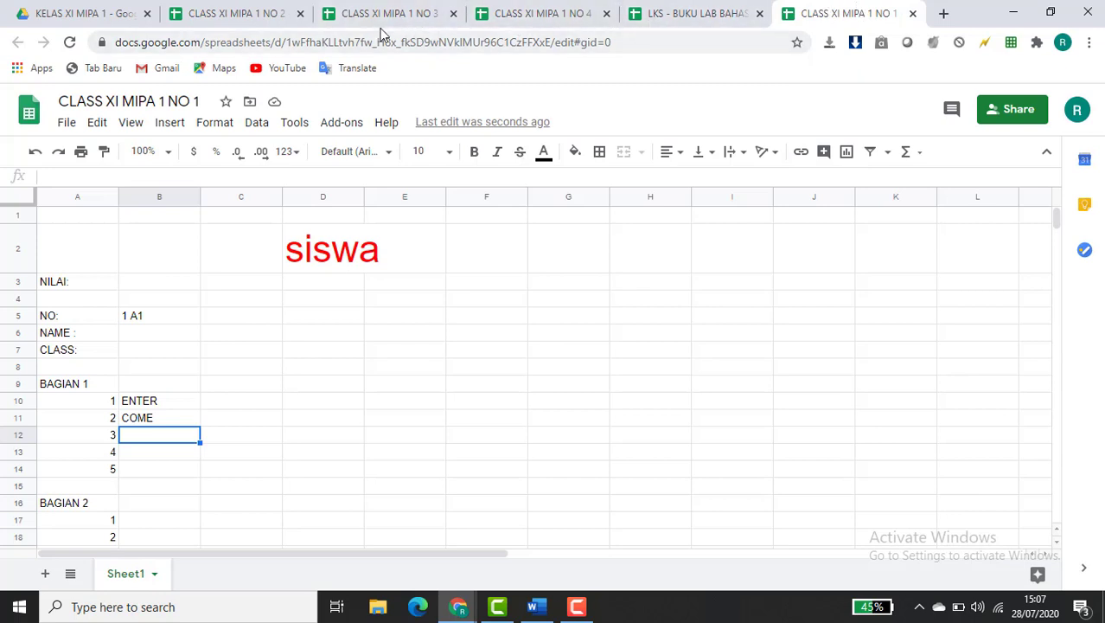
left_click(912, 14)
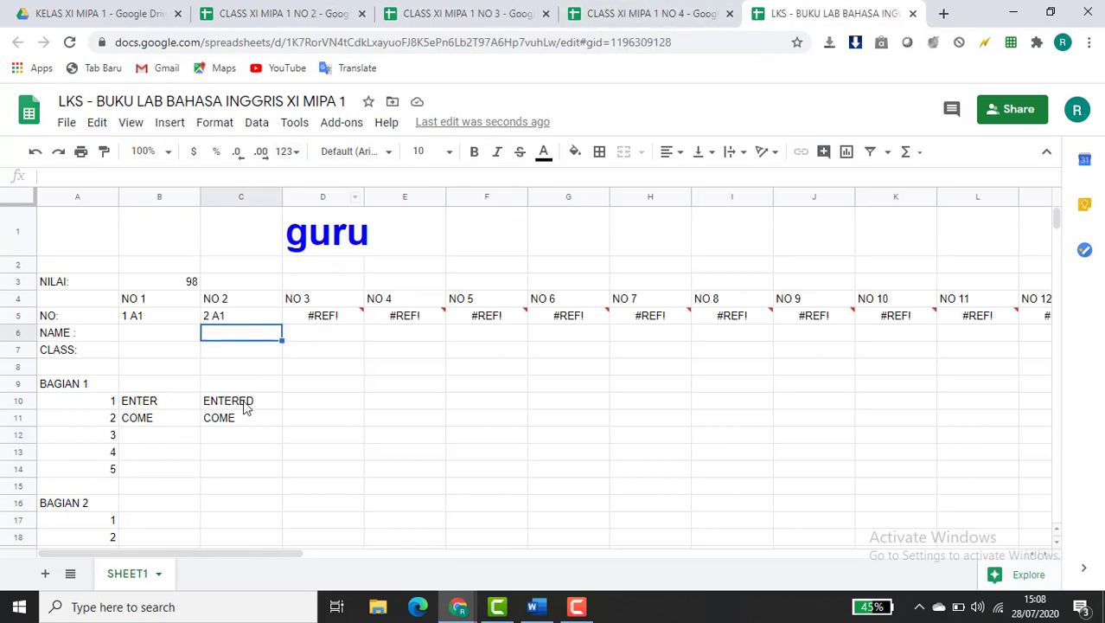
left_click(164, 404)
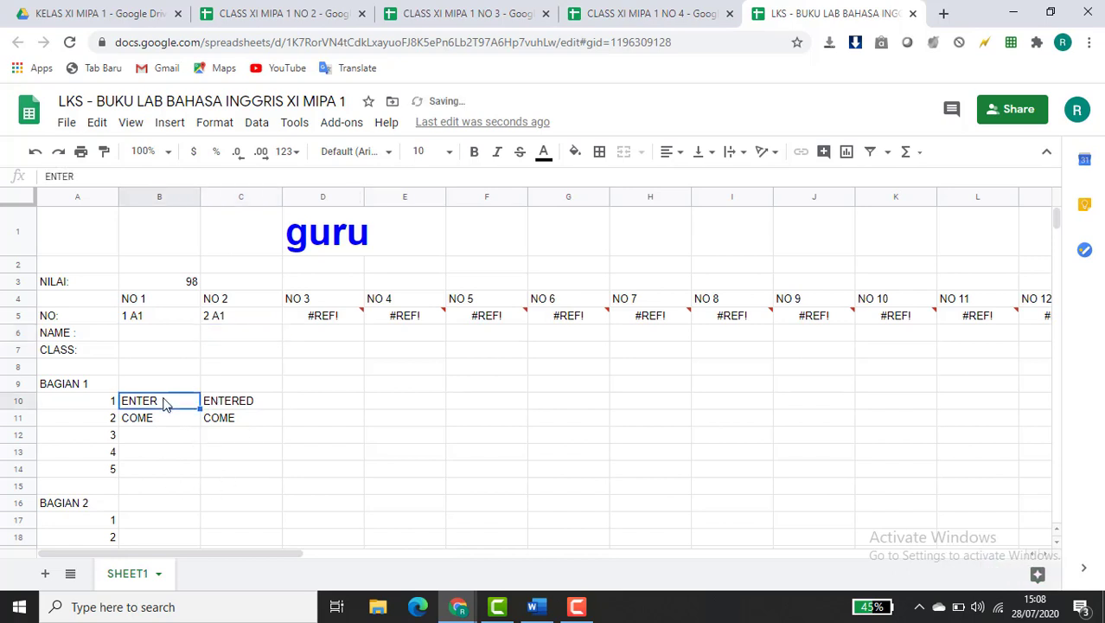
key("Down")
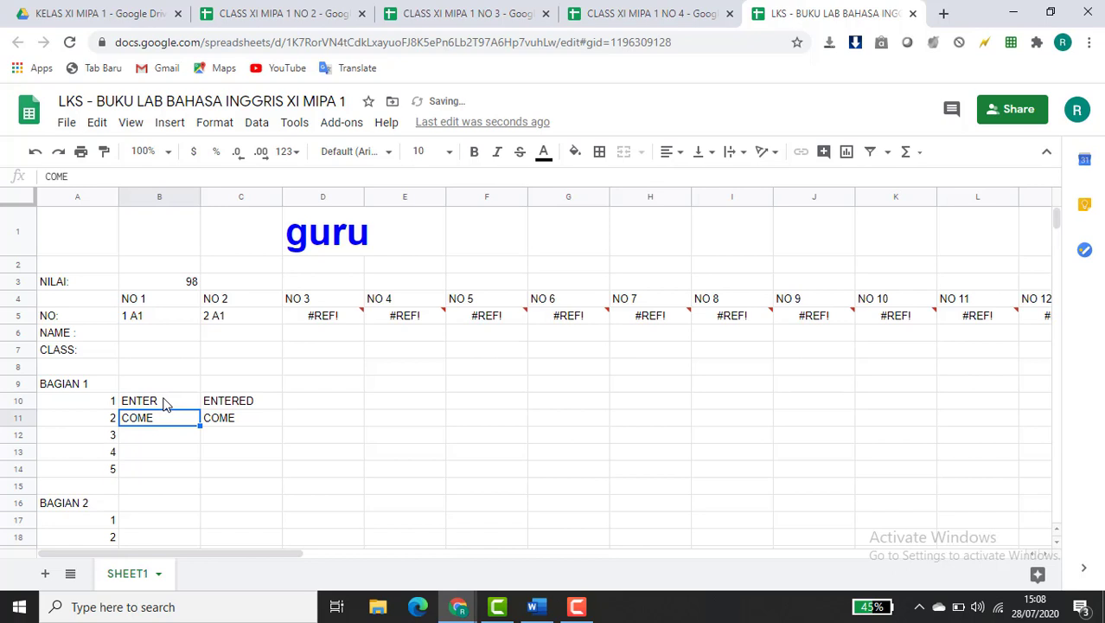
left_click_drag(345, 425, 241, 412)
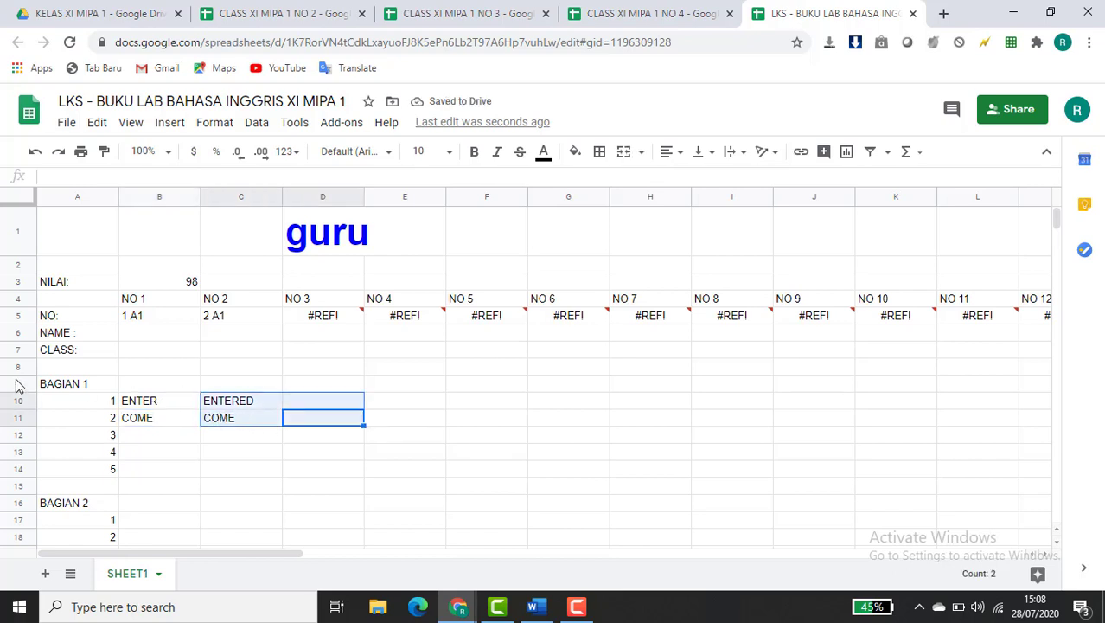
Fill the whole of column A in the teacher worksheet with yellow
left_click(80, 197)
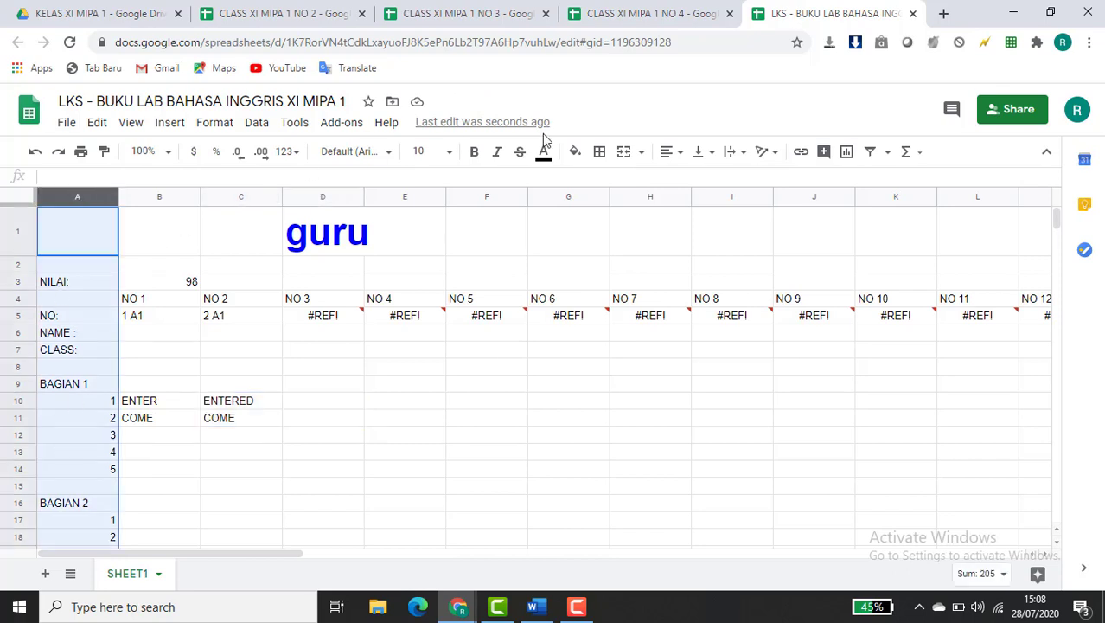
left_click(575, 154)
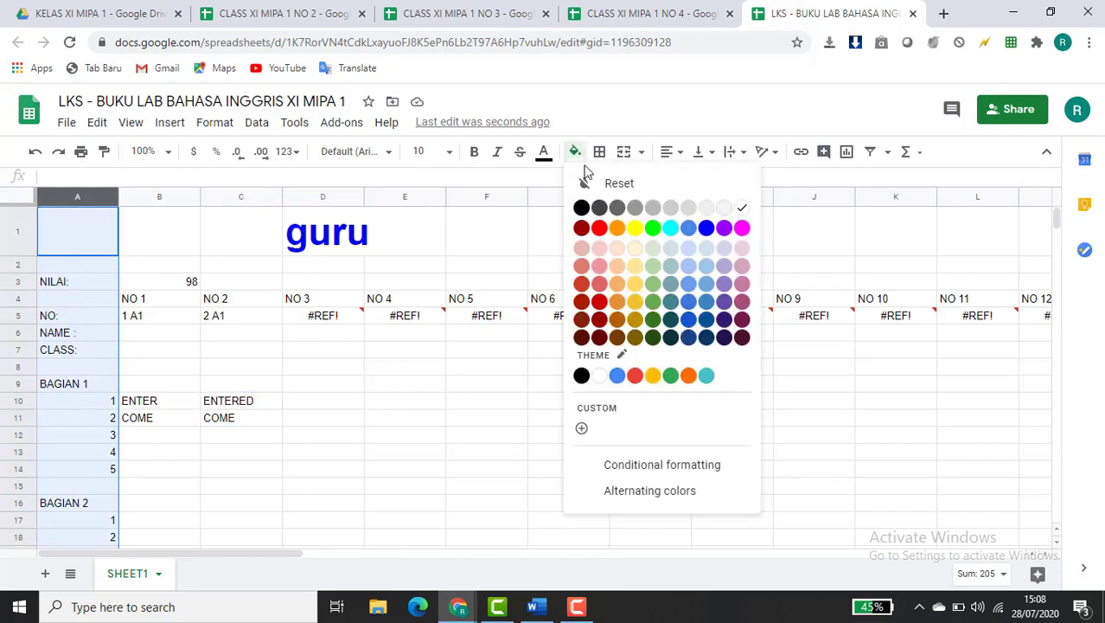
left_click(635, 227)
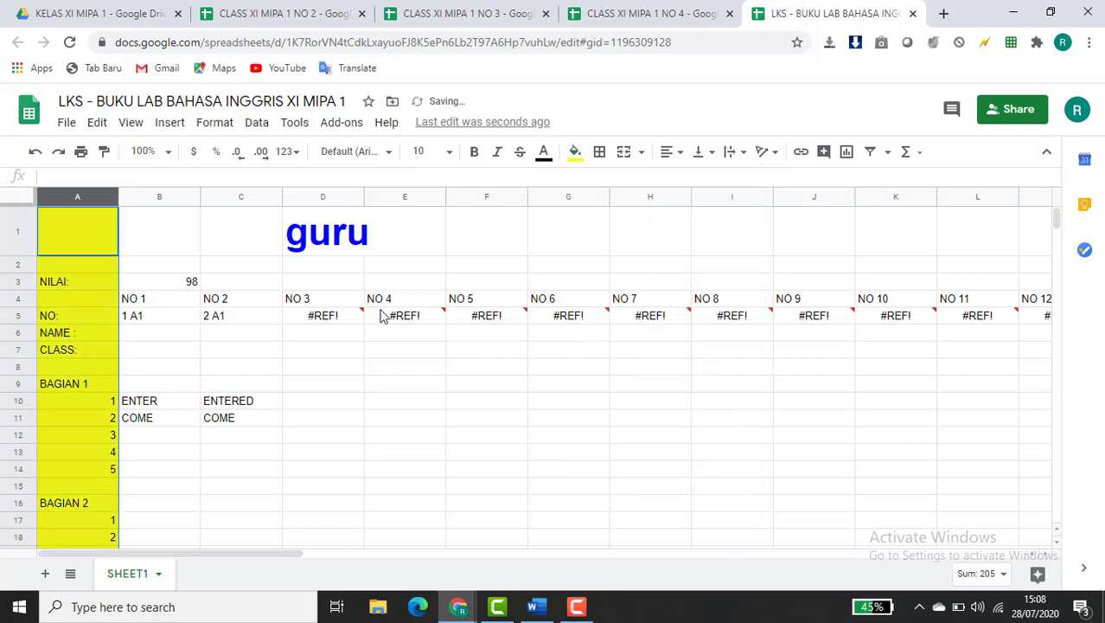
left_click(257, 281)
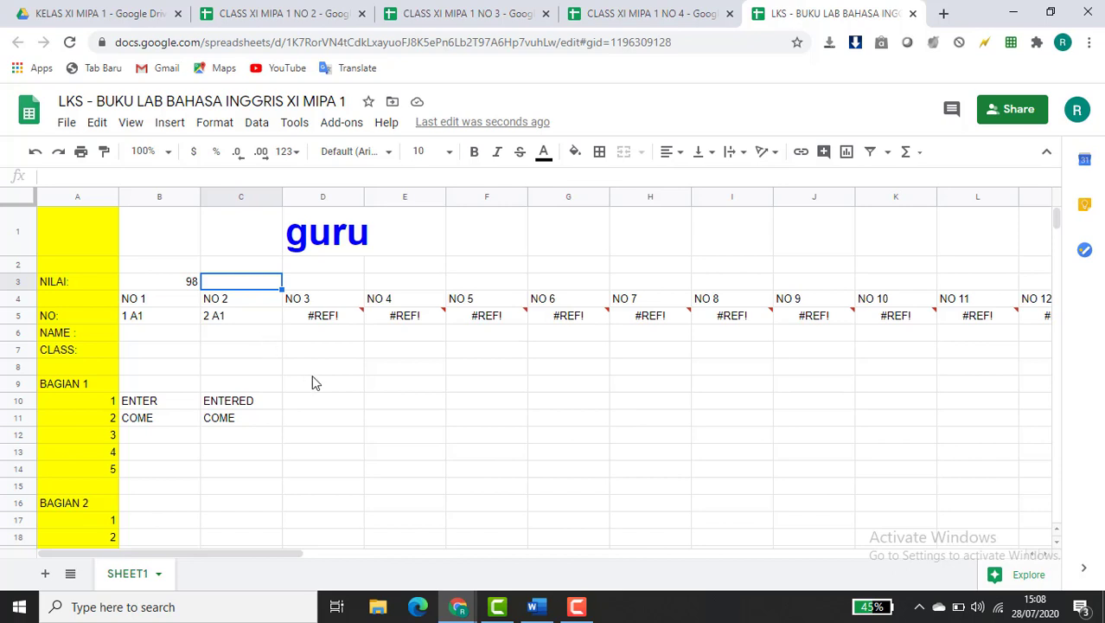
left_click(387, 368)
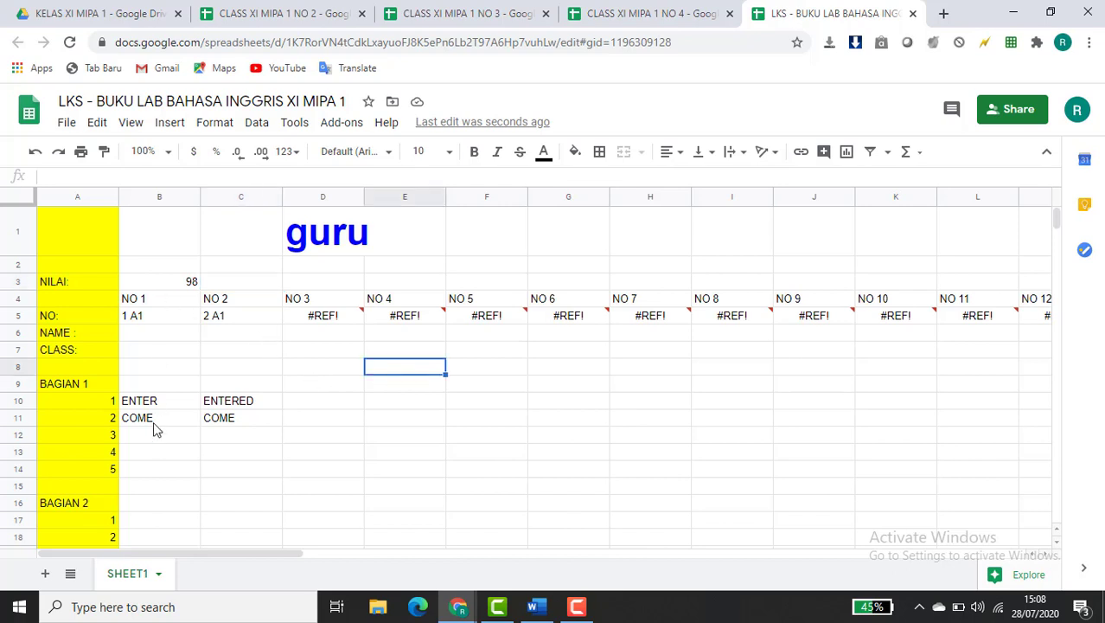
Clear the score beside NILAI: in cell B3 of the teacher worksheet
left_click(163, 278)
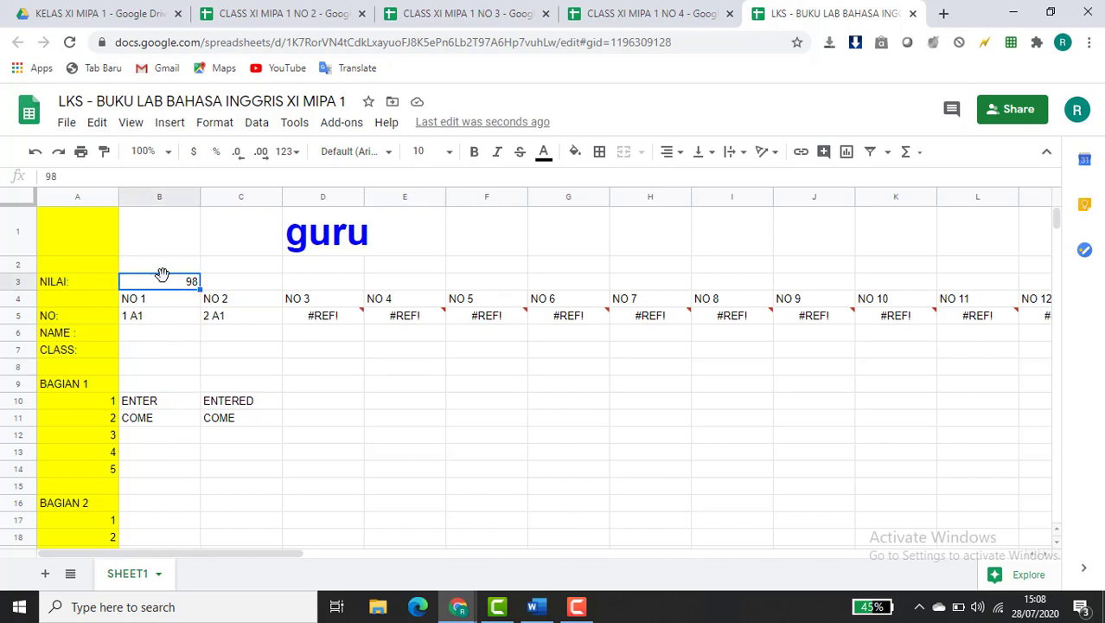
key("Delete")
key("Right")
key("Right")
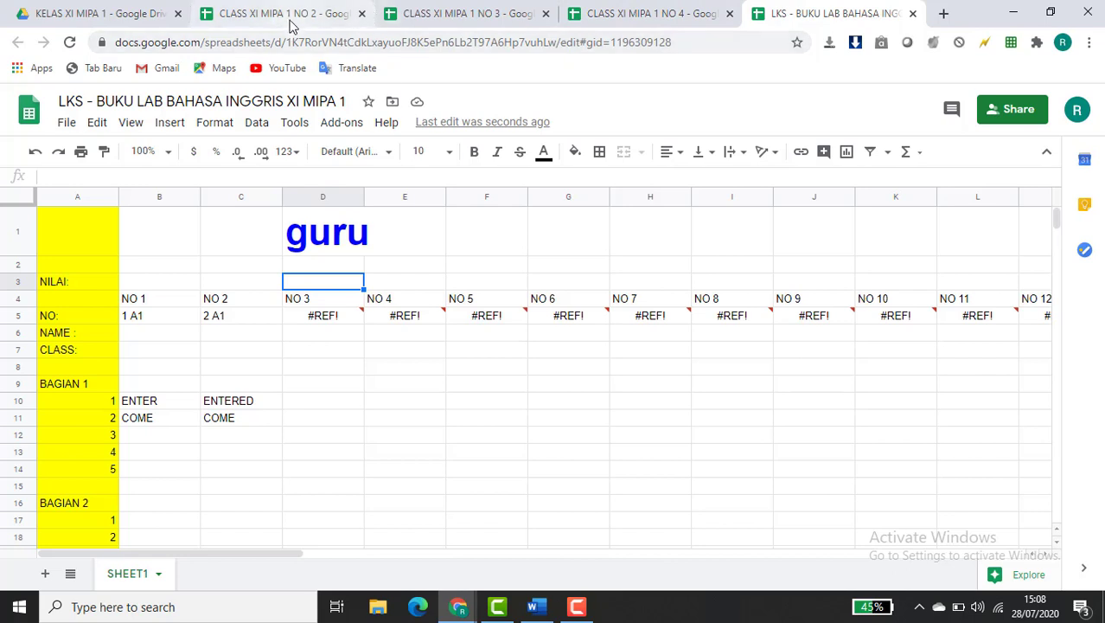
Reopen LKS - BUKU LAB BAHASA INGGRIS XI MIPA 1 from the KELAS XI MIPA 1 Drive folder and close its older copy
left_click(145, 14)
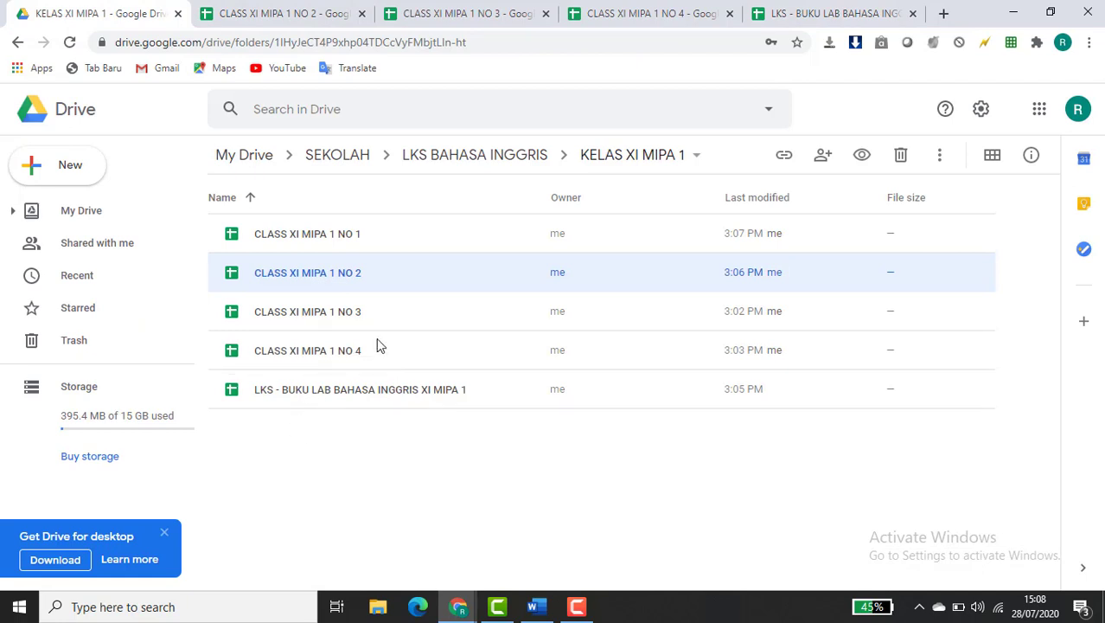
left_click(357, 396)
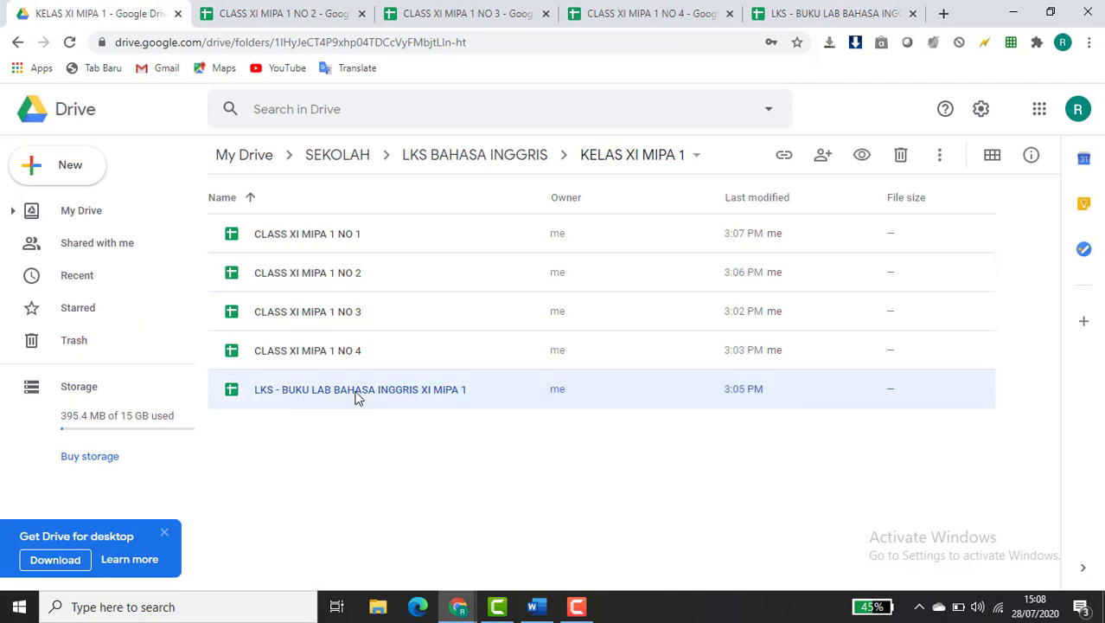
double_click(357, 396)
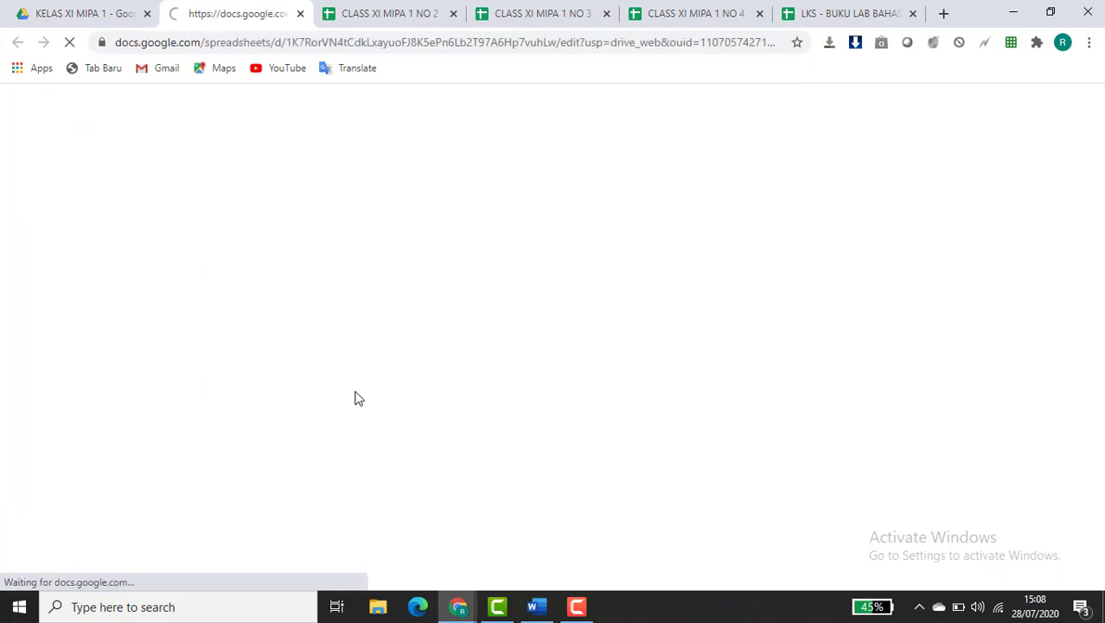
left_click(913, 14)
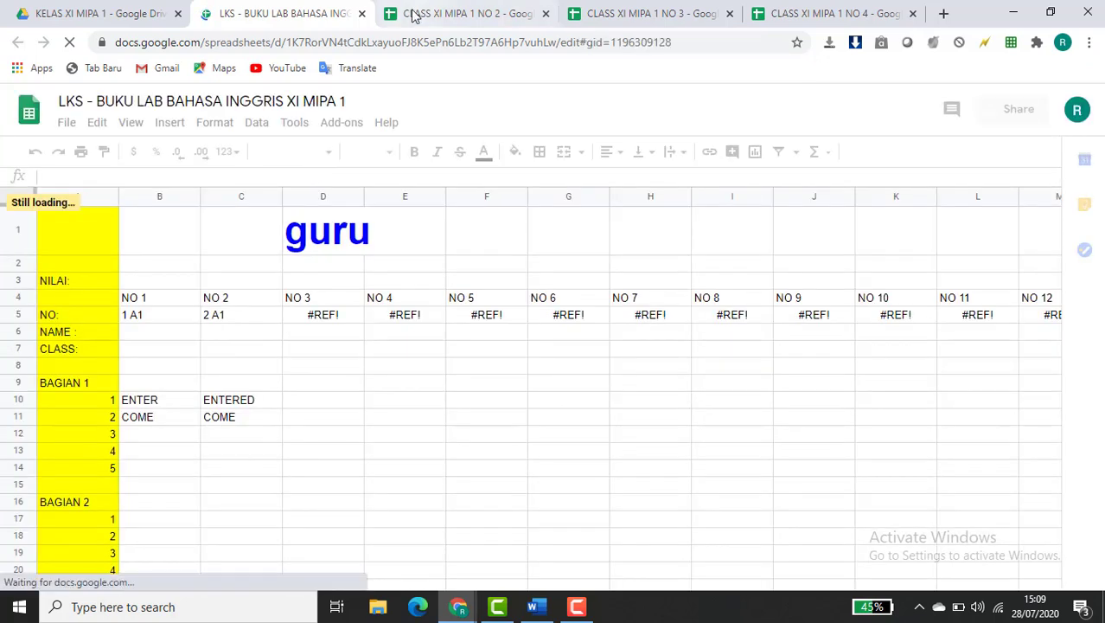
Replace the spreadsheet URL in the teacher worksheet's D5 IMPORTRANGE formula with the address of CLASS XI MIPA 1 NO 3
left_click(691, 15)
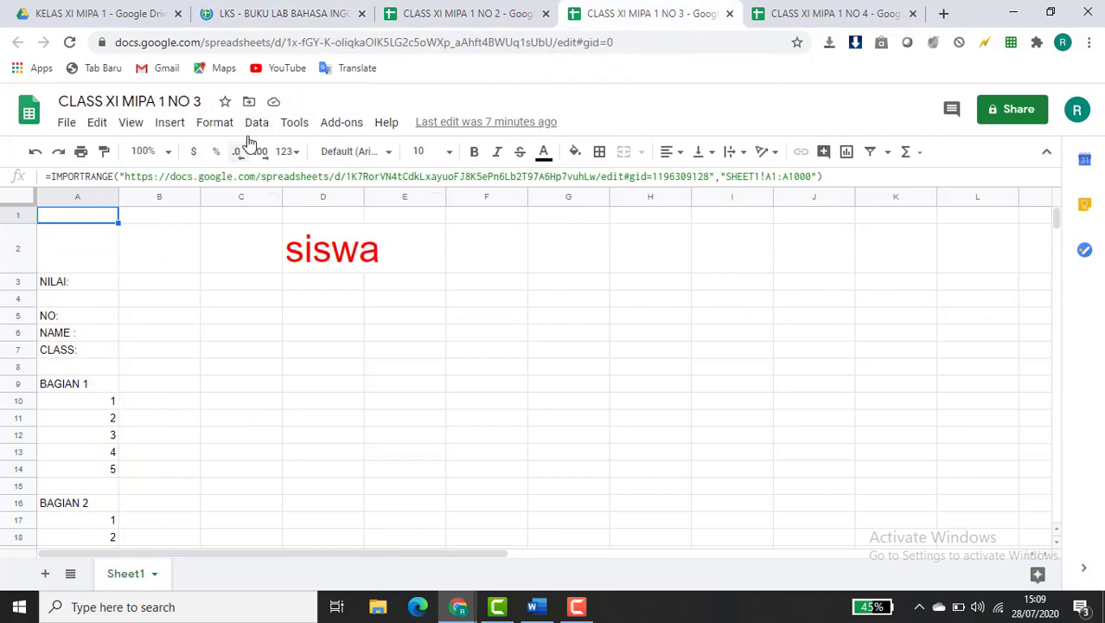
left_click(318, 42)
key("ctrl+c")
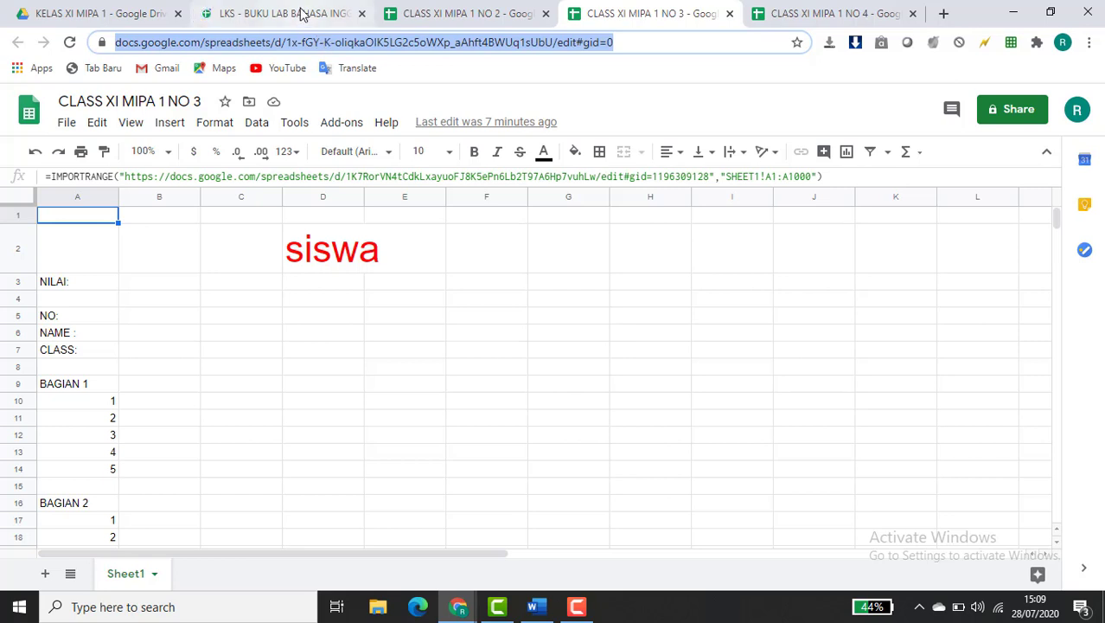
left_click(302, 16)
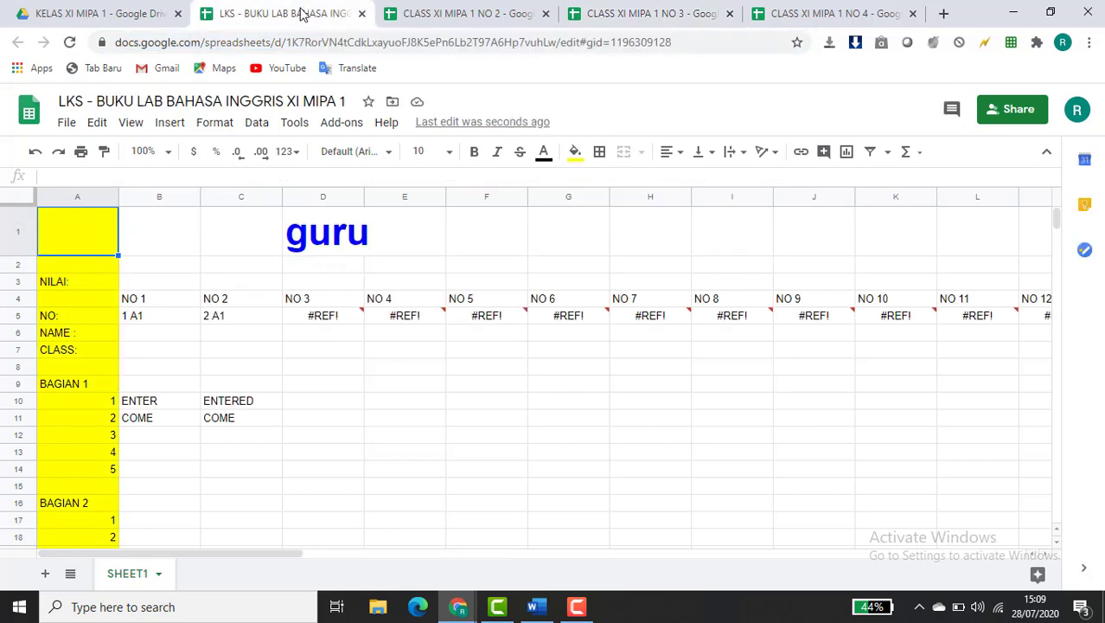
left_click(319, 320)
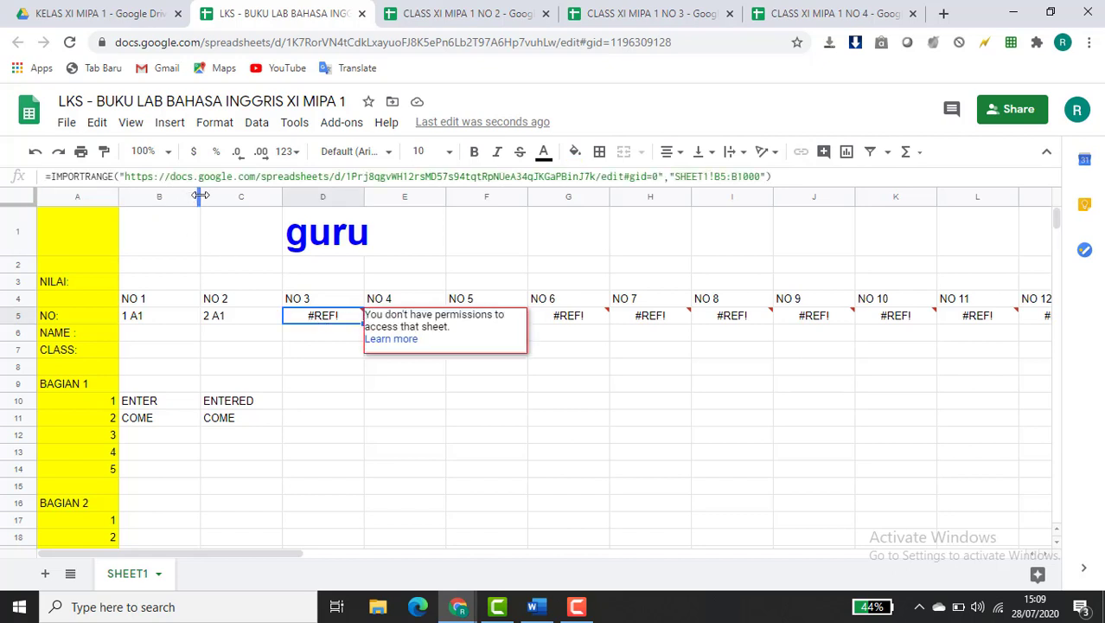
left_click(125, 176)
left_click(659, 176, "shift")
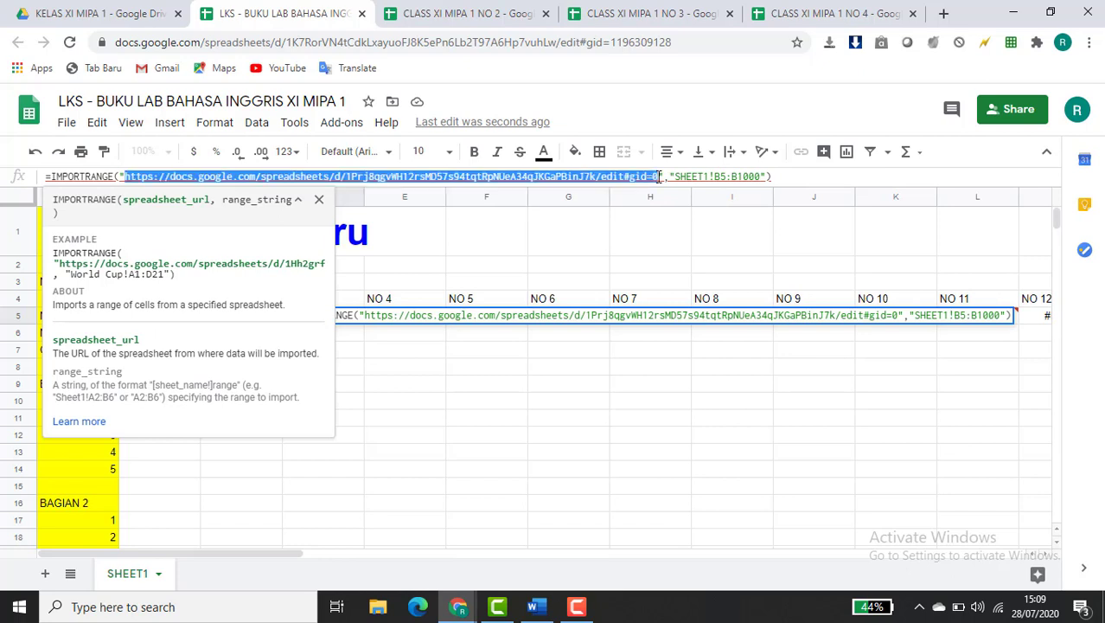
key("ctrl+v")
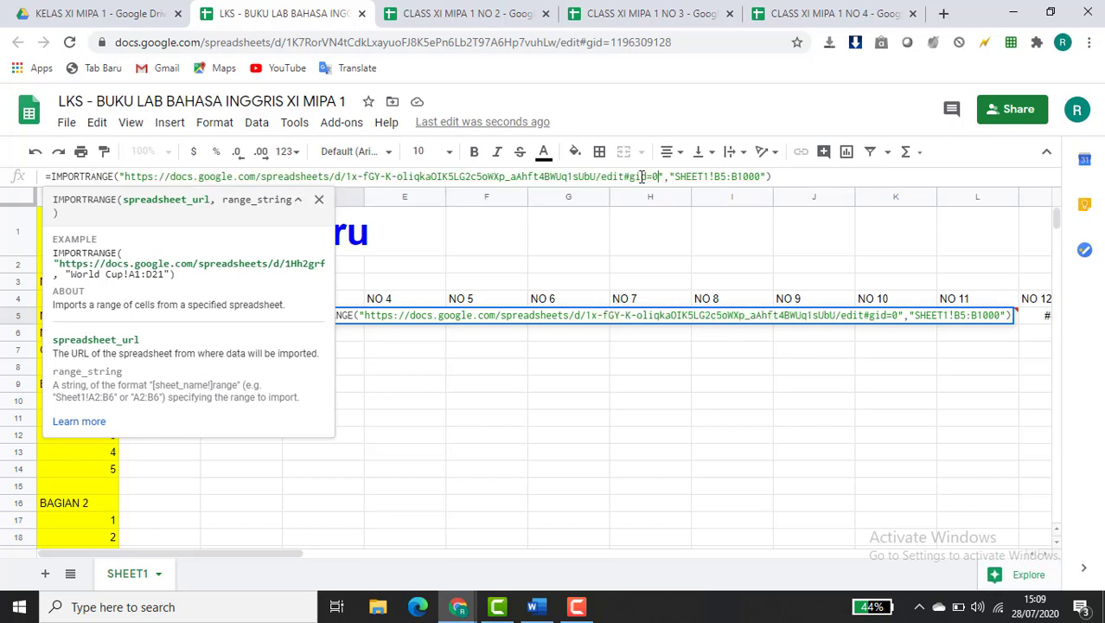
key("Return")
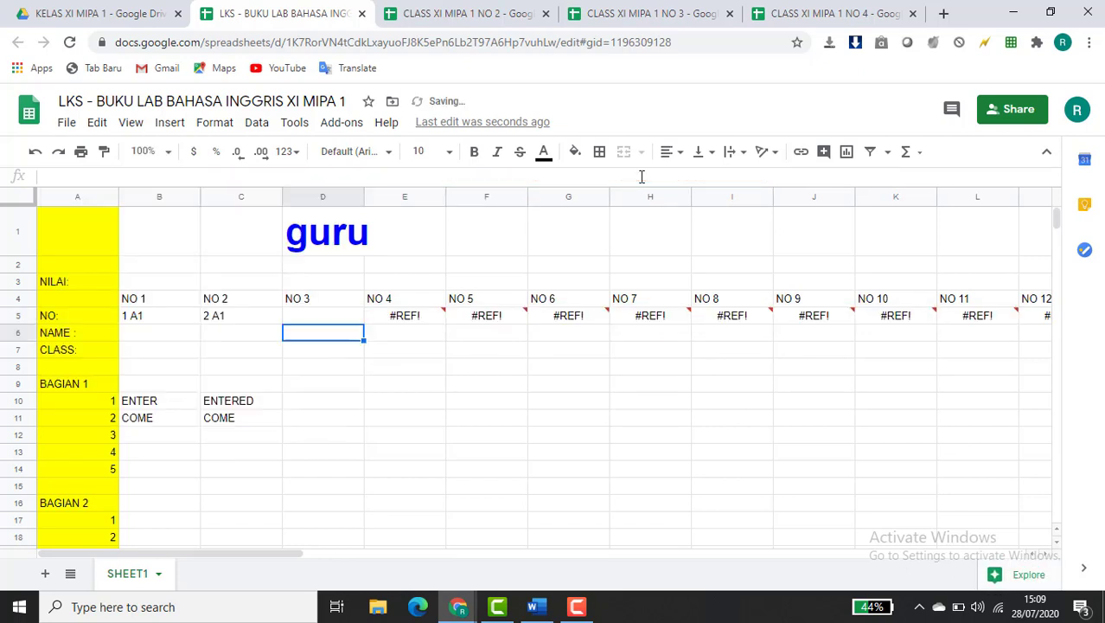
Allow the IMPORTRANGE formula in D5 of the teacher worksheet to access the CLASS XI MIPA 1 NO 3 spreadsheet
left_click(343, 318)
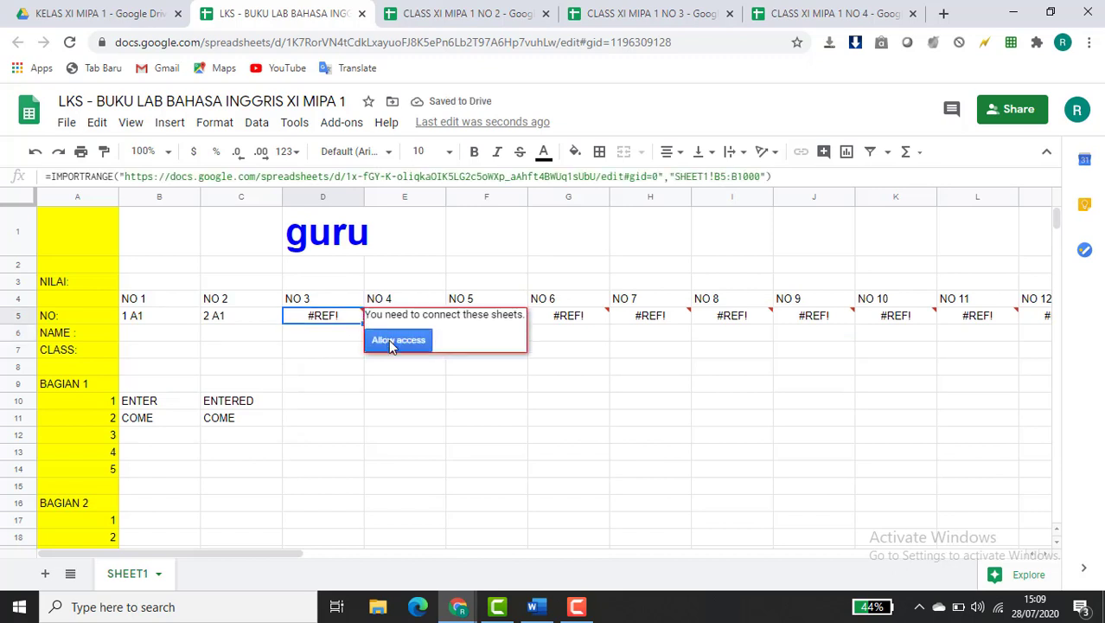
left_click(390, 340)
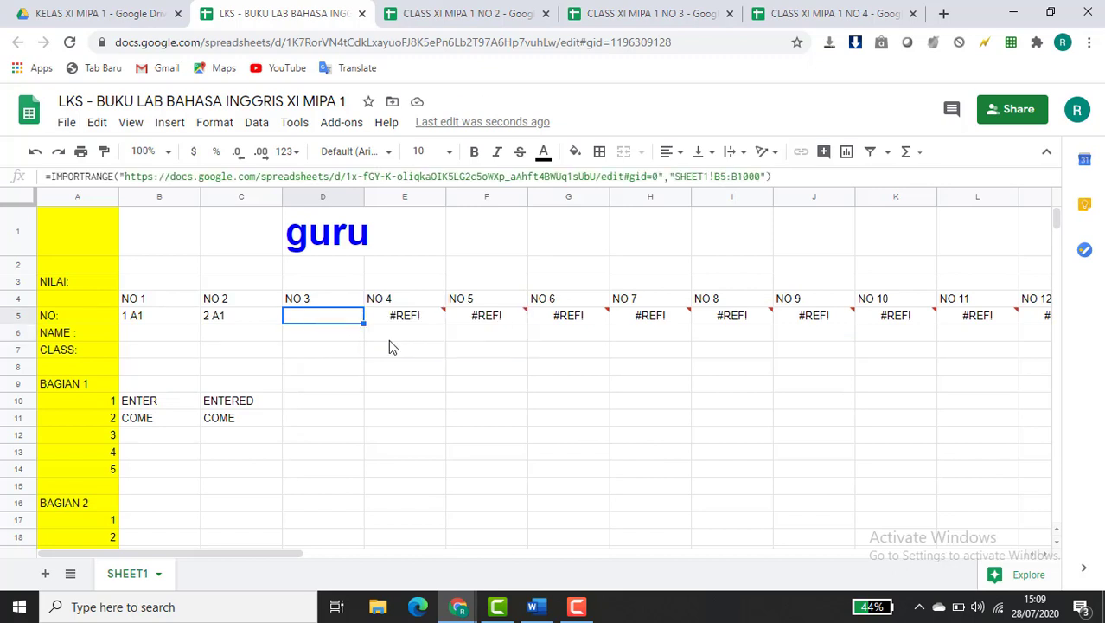
Enter 3 MIPA 1 beside NO: in cell B5 of CLASS XI MIPA 1 NO 3, and return to the teacher worksheet
left_click(673, 15)
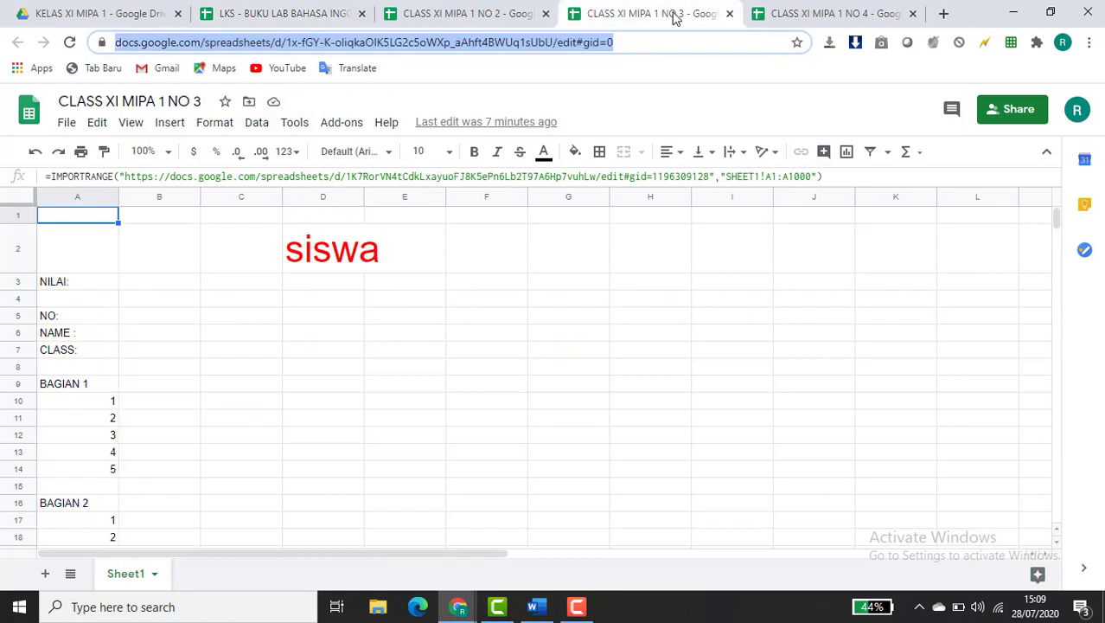
left_click(164, 321)
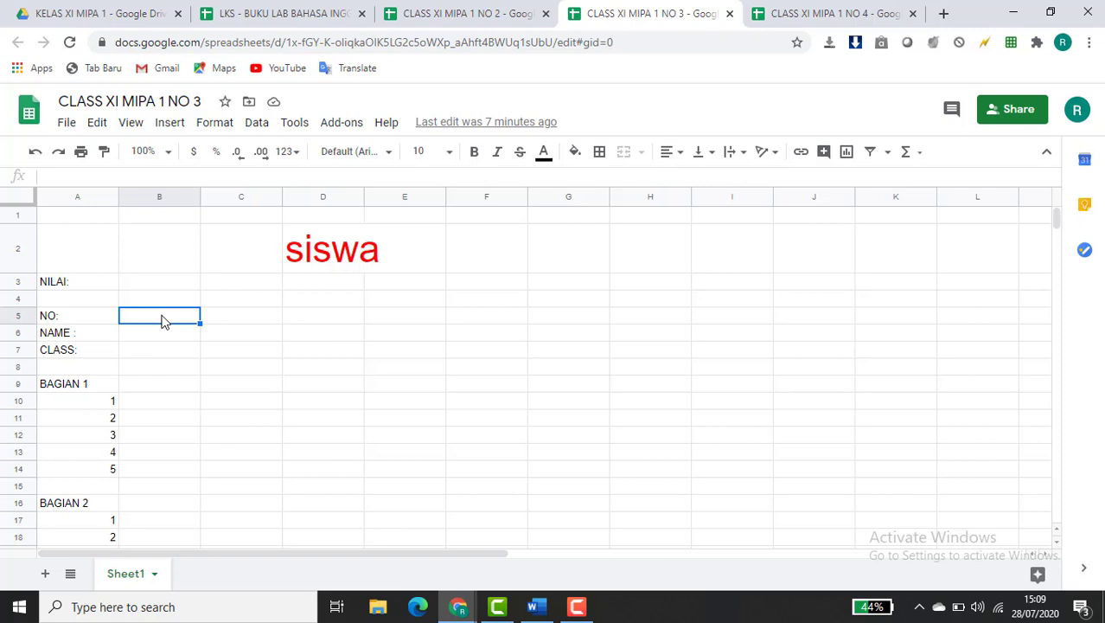
type("3 A")
key("BackSpace")
key("BackSpace")
type("MIPA 1")
key("Return")
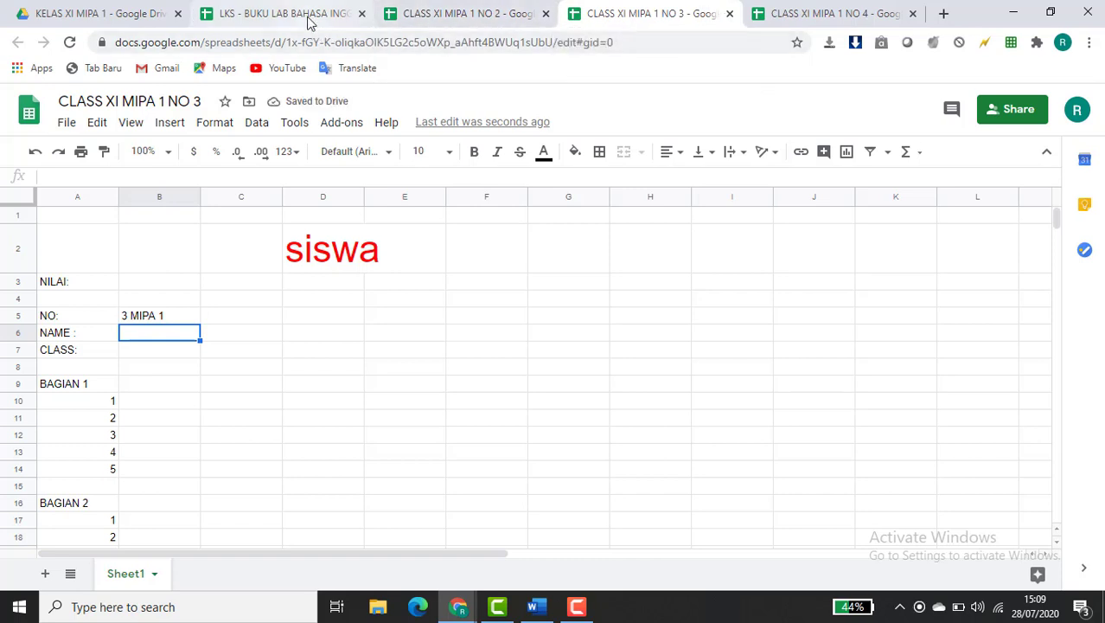
left_click(309, 16)
left_click(367, 357)
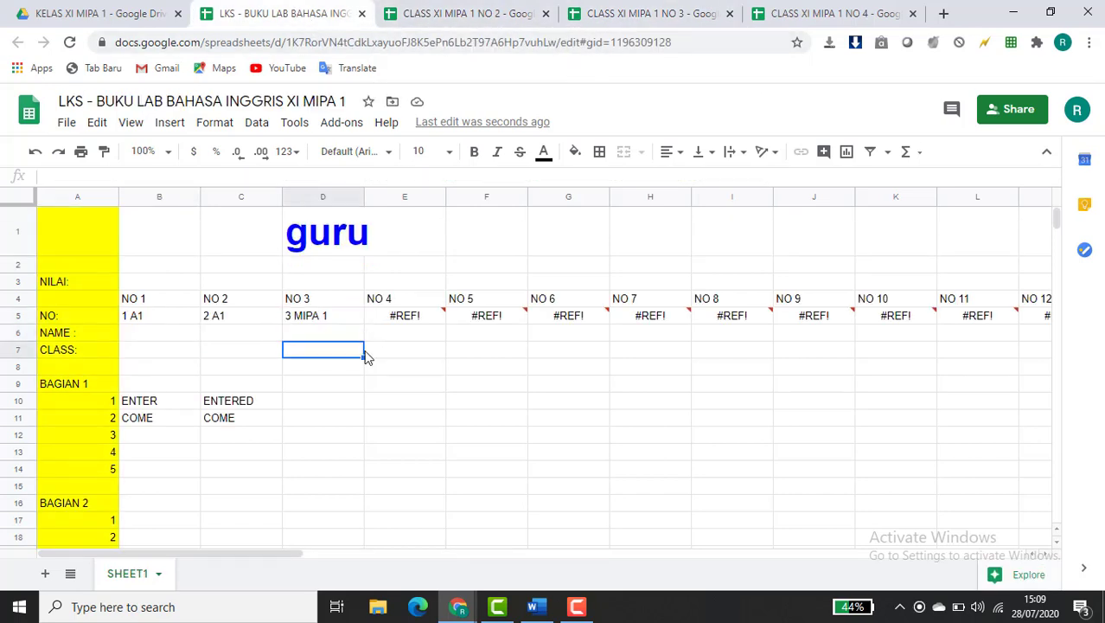
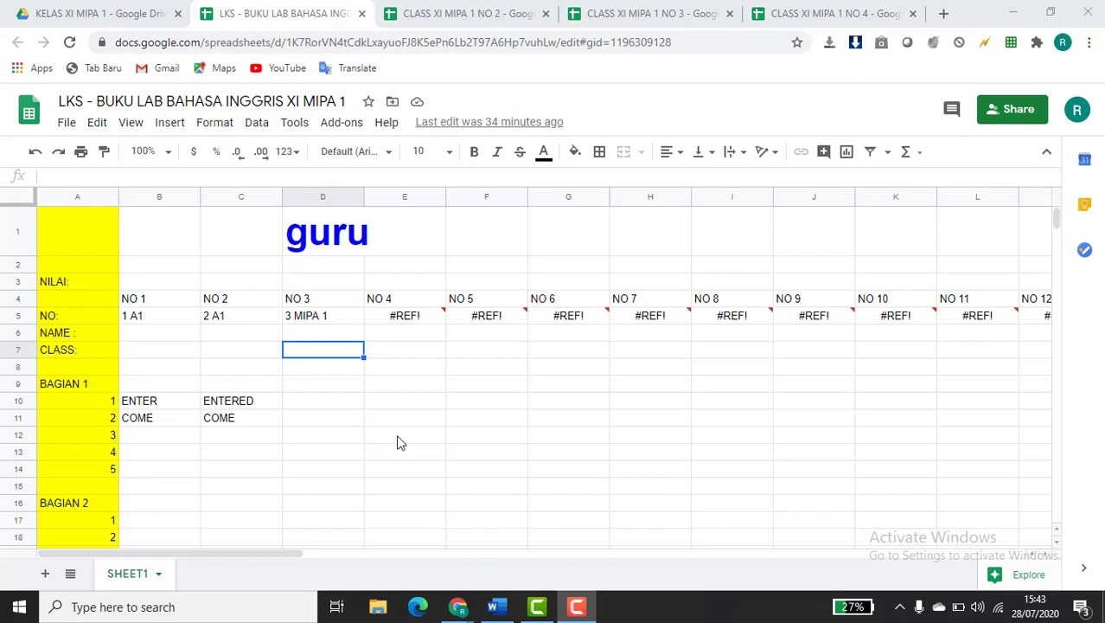
Widen column B of the teacher worksheet, and shrink it again to slightly narrower than column A
scroll(397, 443, "down", 1)
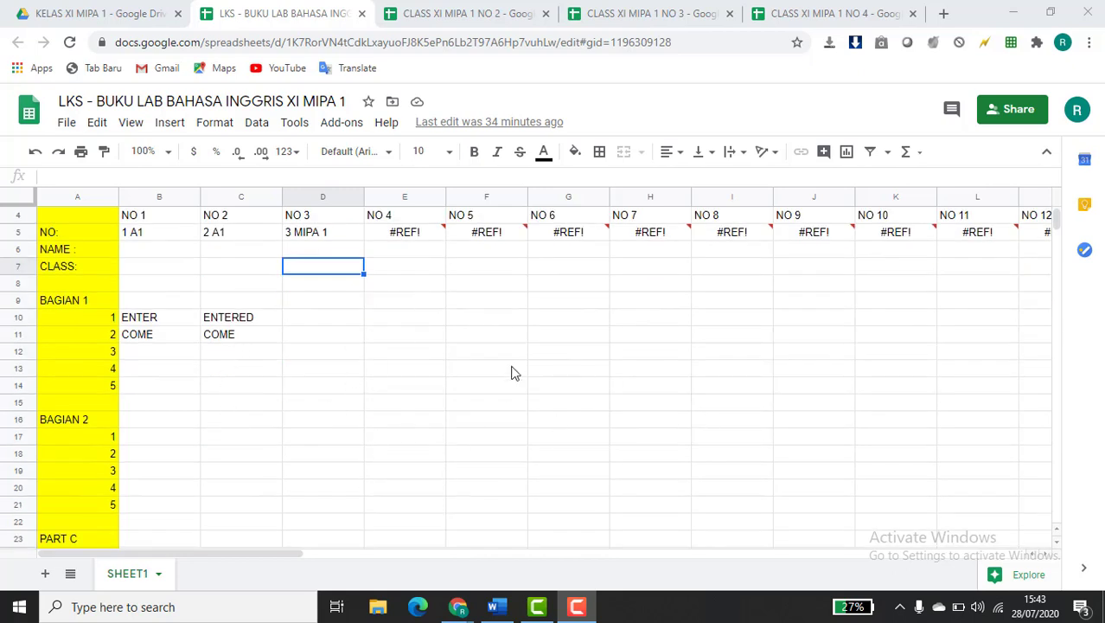
scroll(511, 373, "right", 3)
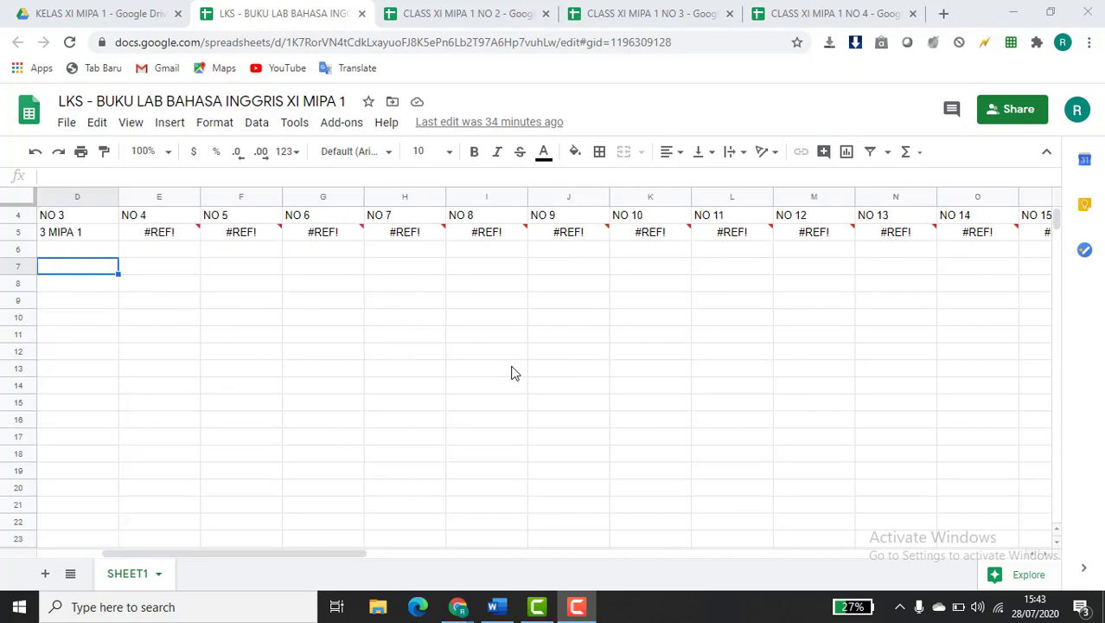
scroll(511, 372, "left", 3)
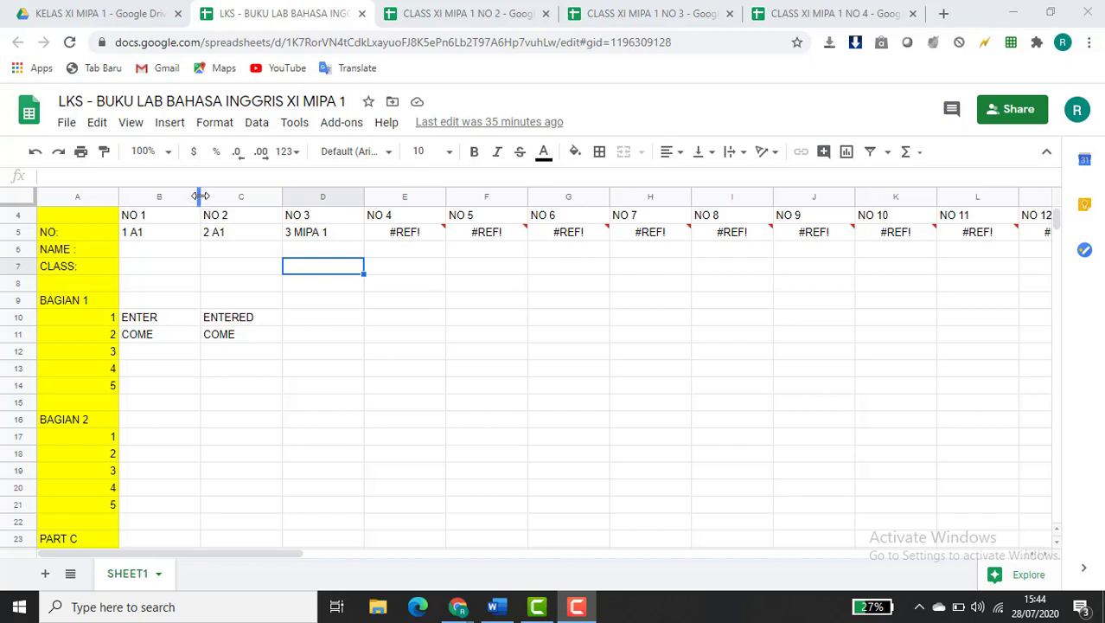
left_click_drag(200, 197, 346, 200)
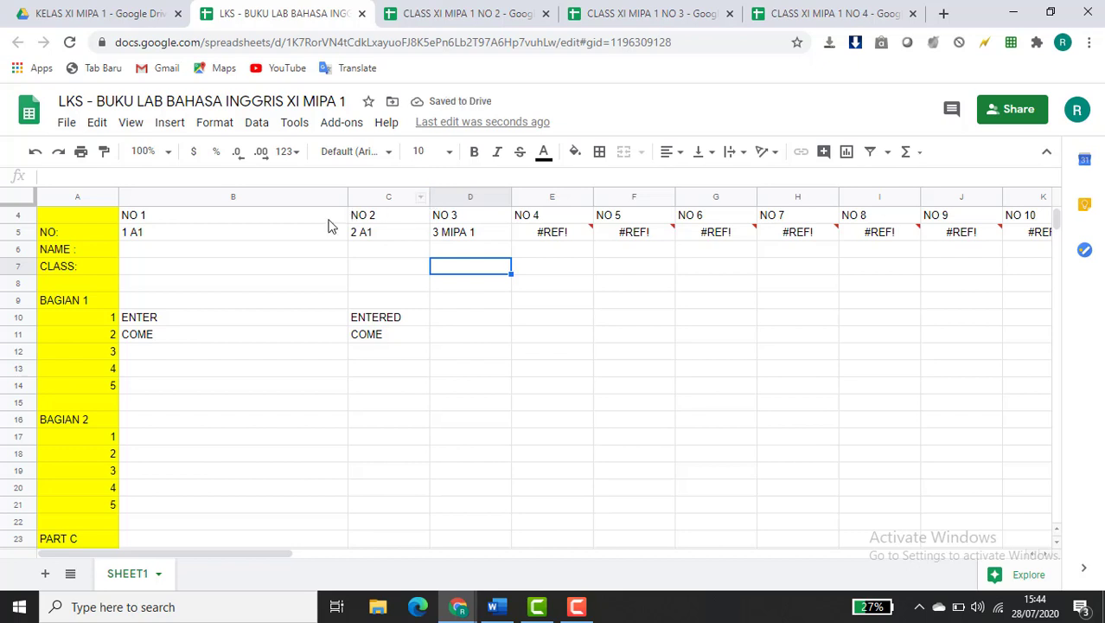
scroll(225, 266, "up", 2)
left_click(157, 283)
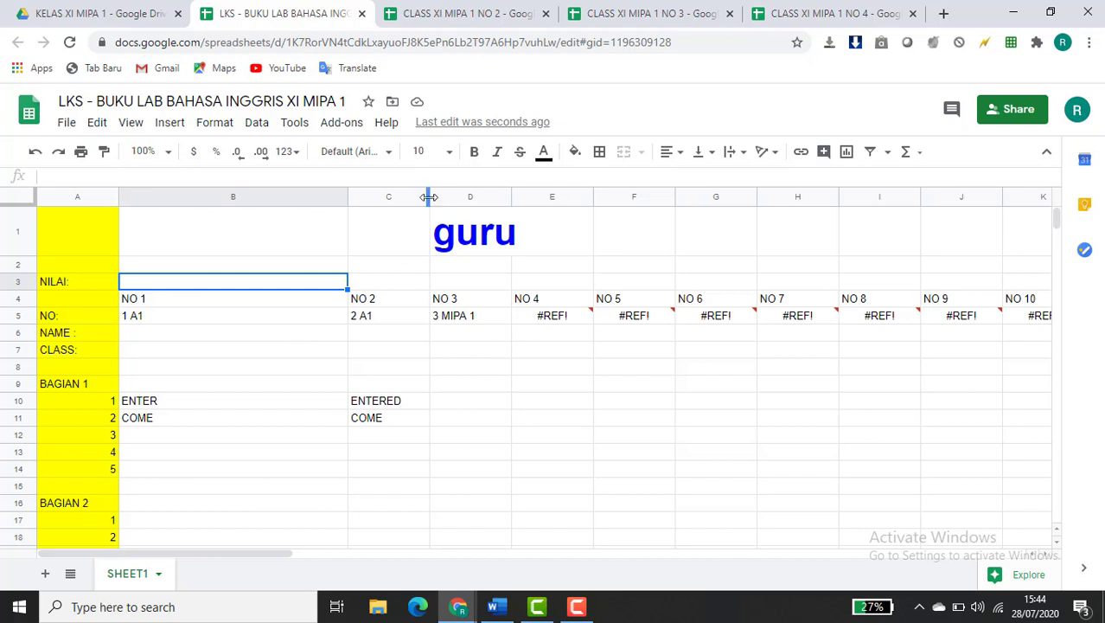
left_click_drag(346, 200, 184, 217)
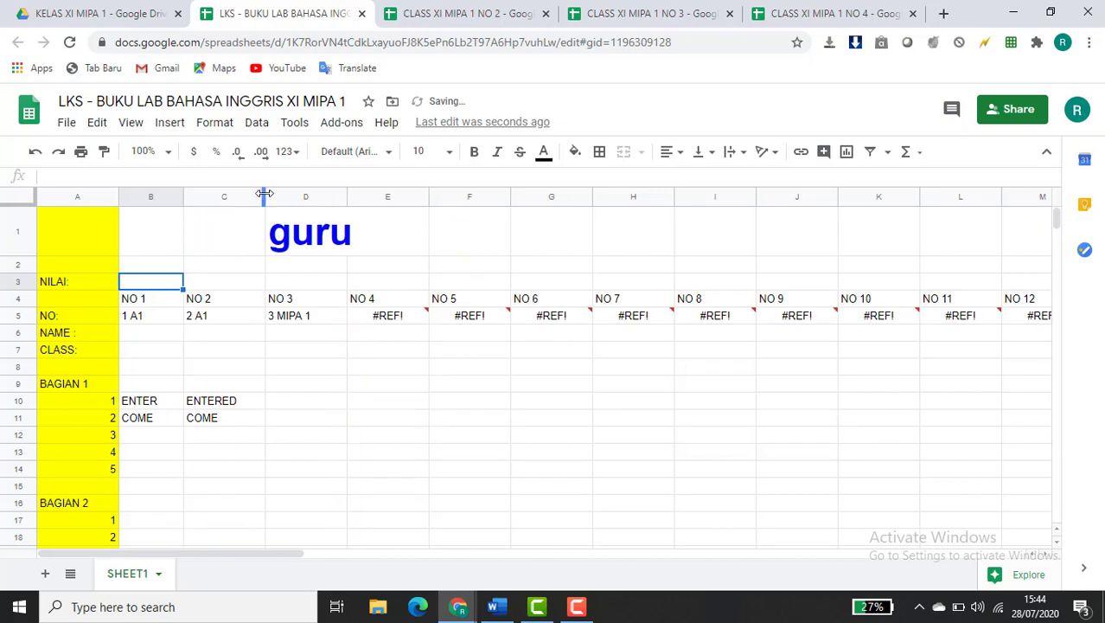
Widen column C of the teacher worksheet, and shrink it again to just fit the word ENTERED
left_click_drag(265, 198, 576, 225)
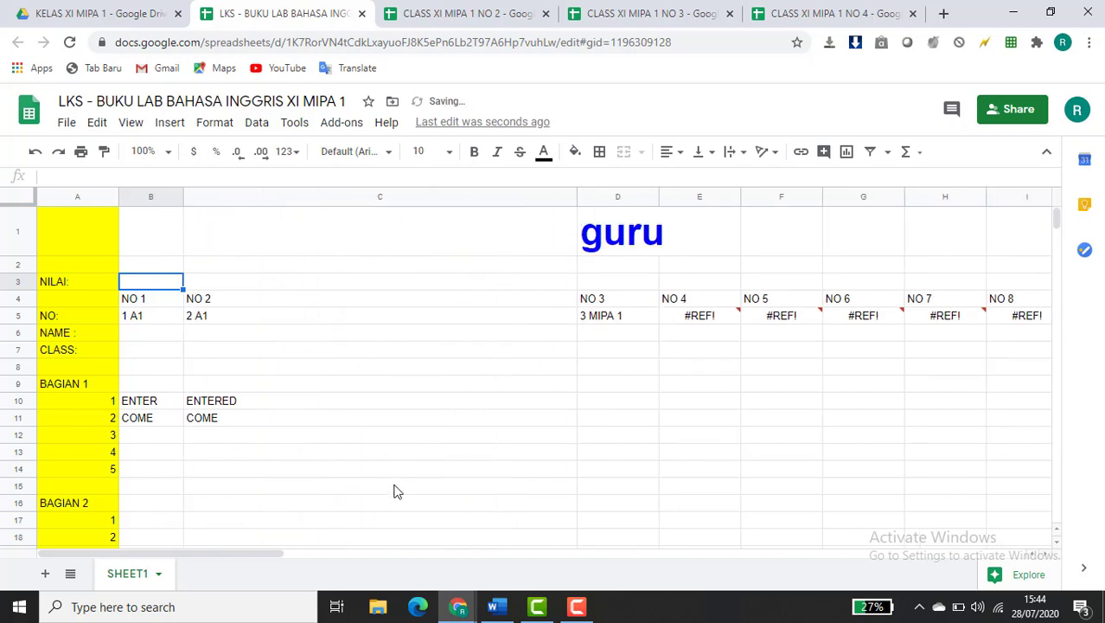
left_click(357, 275)
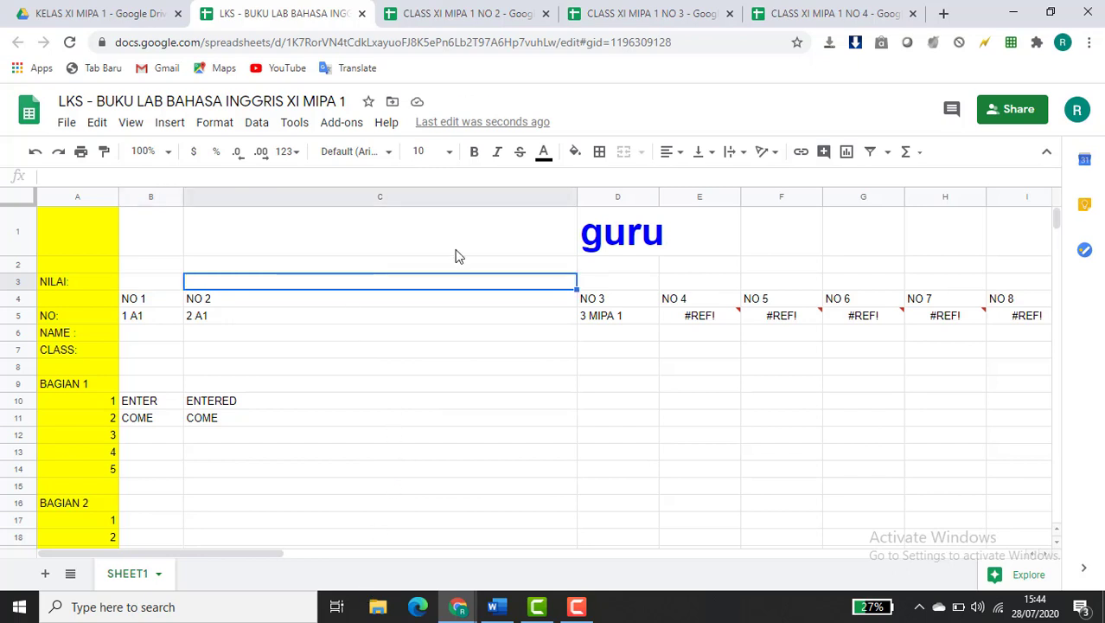
left_click_drag(576, 196, 237, 241)
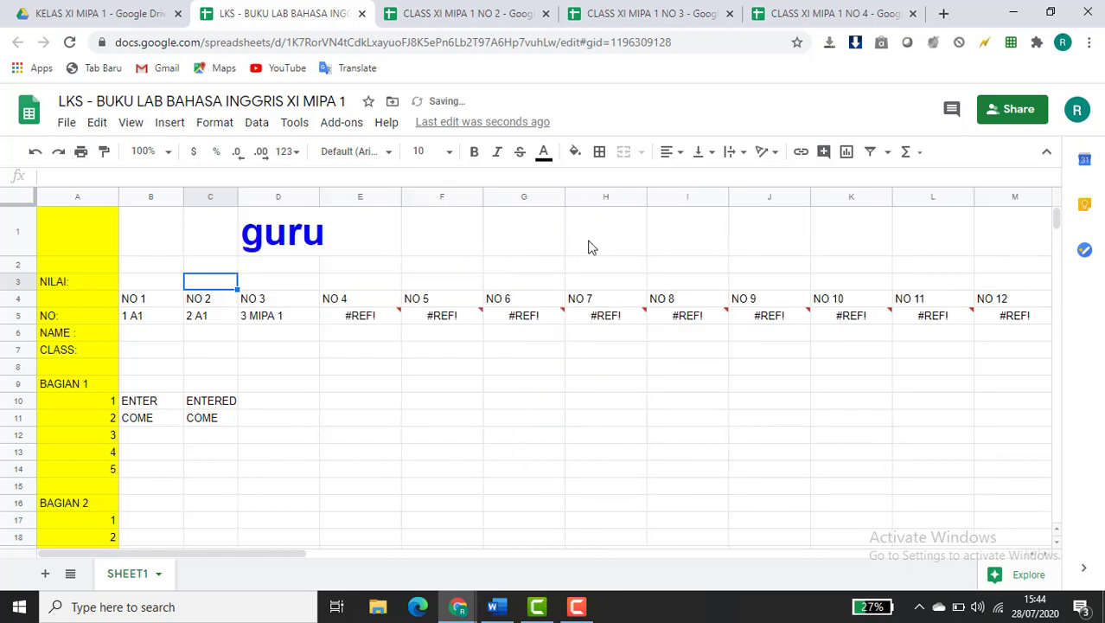
Enter the heading CHAPTER 2 in cell A105, two rows below HOUSES in the teacher worksheet
scroll(423, 338, "down", 2)
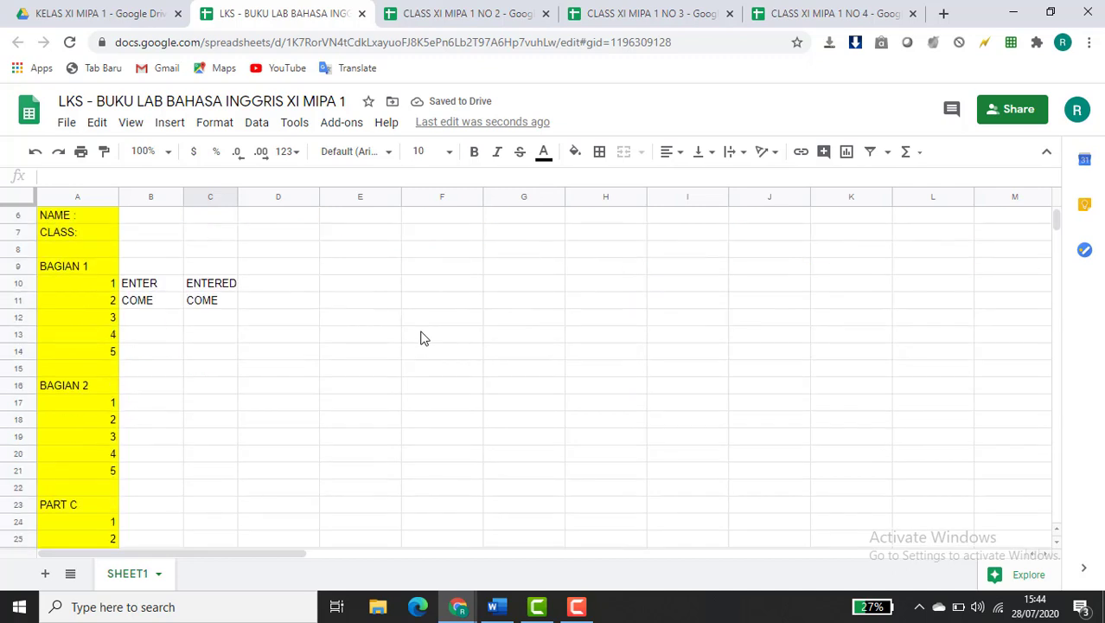
scroll(423, 337, "up", 2)
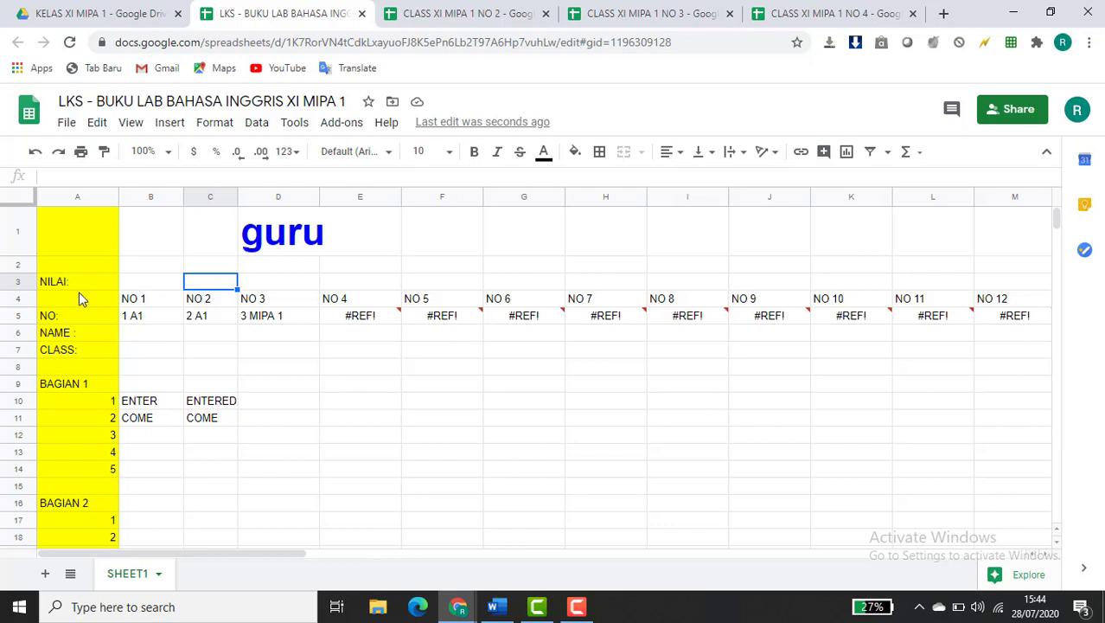
scroll(84, 308, "down", 12)
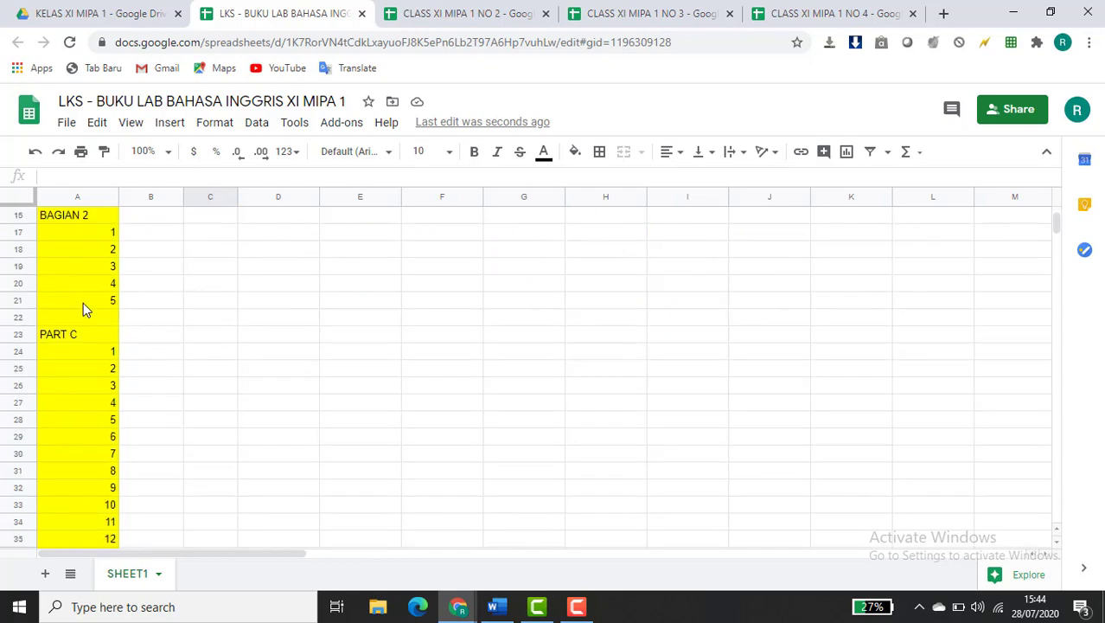
scroll(84, 309, "down", 20)
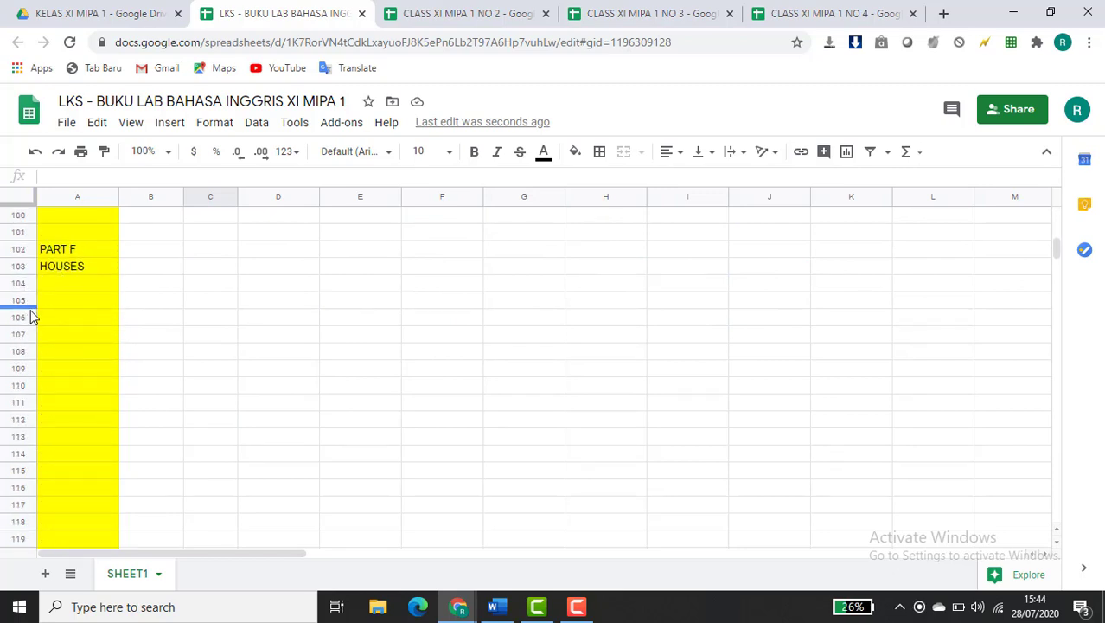
left_click(43, 301)
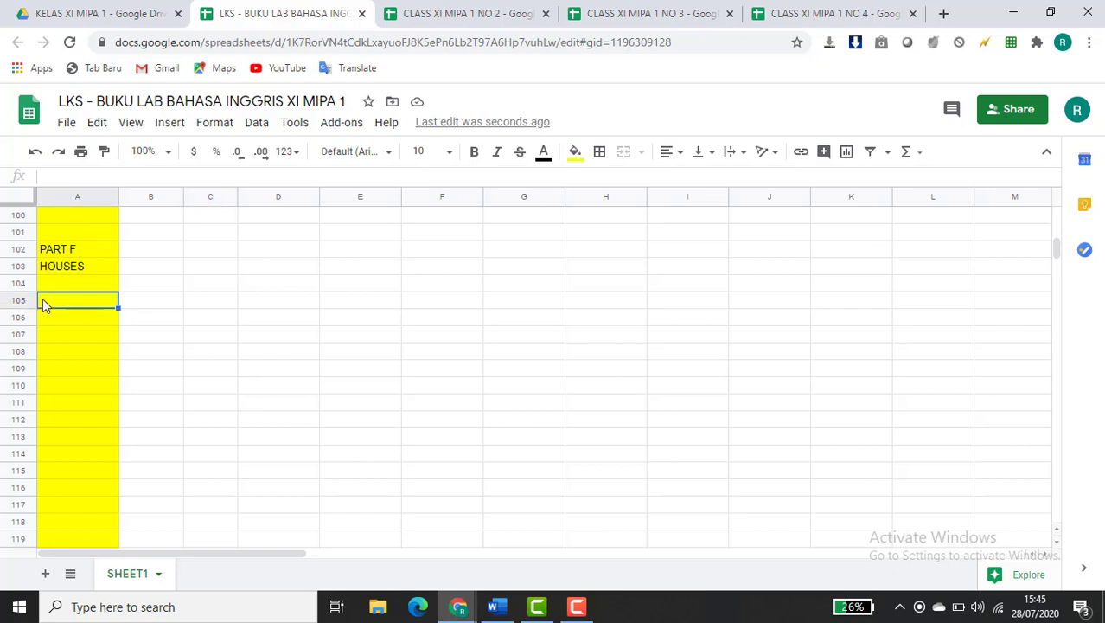
type("CHAPTER 2")
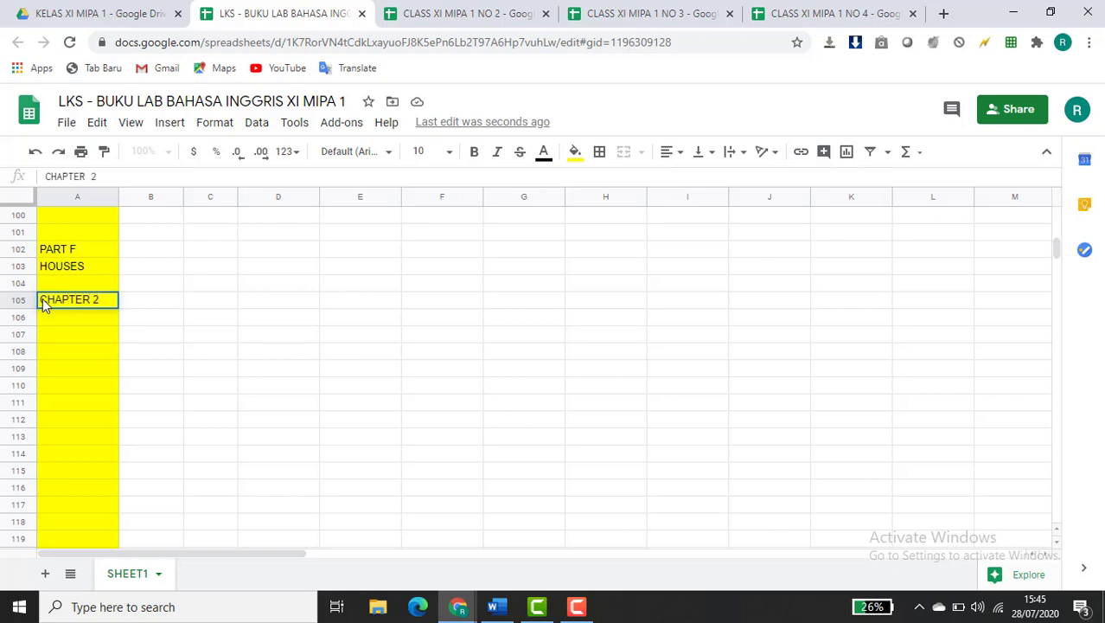
left_click(42, 297)
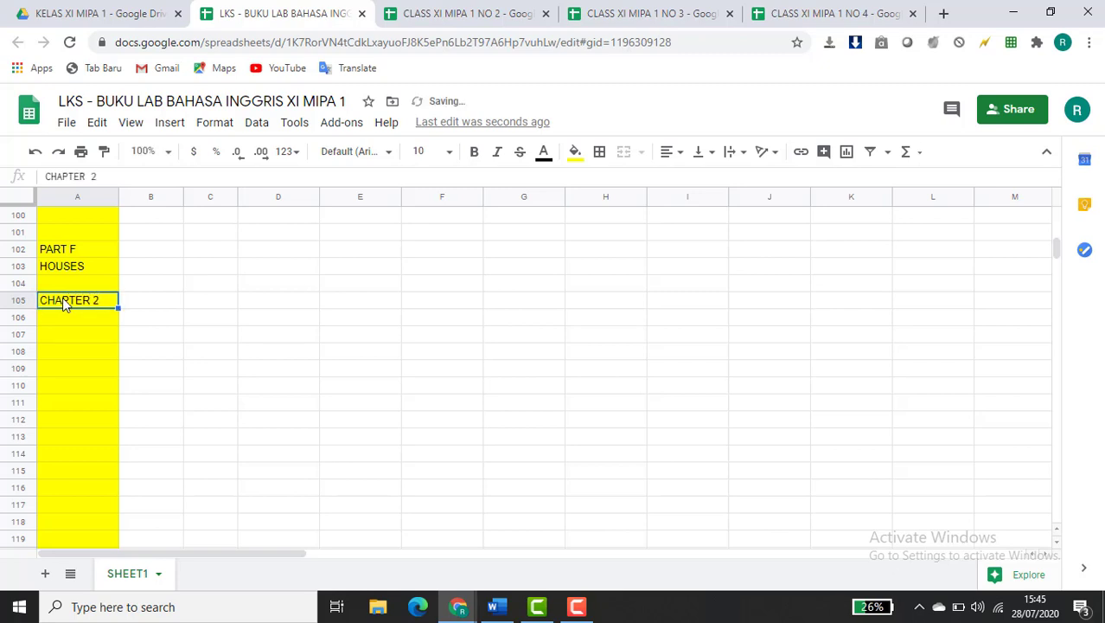
Set the font size of the CHAPTER 2 heading in cell A105 to 18
double_click(62, 297)
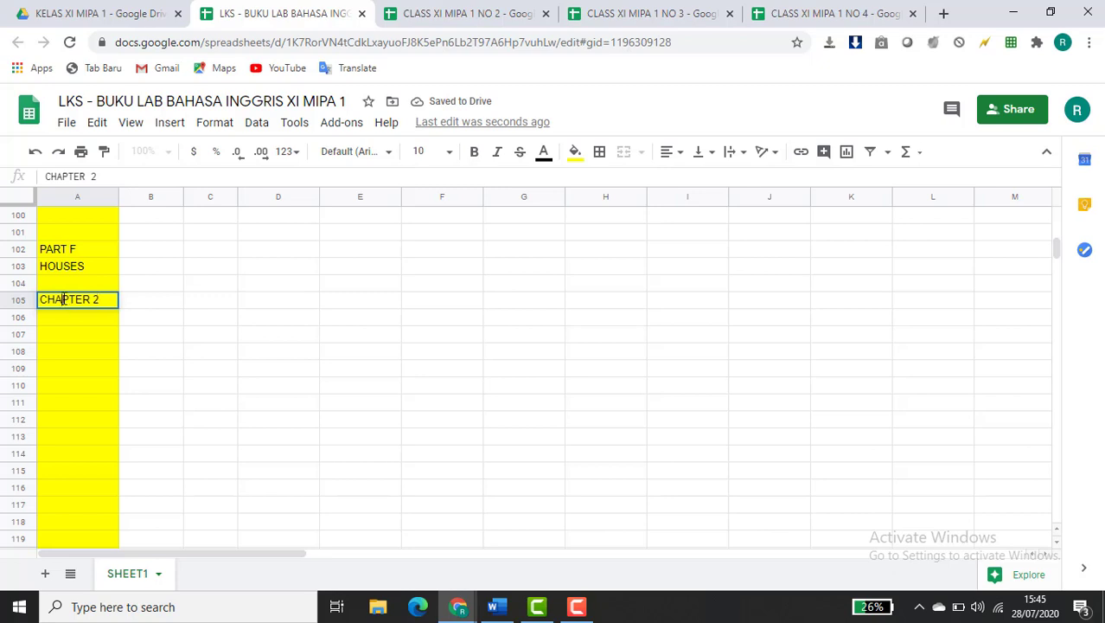
triple_click(111, 299)
left_click(106, 299)
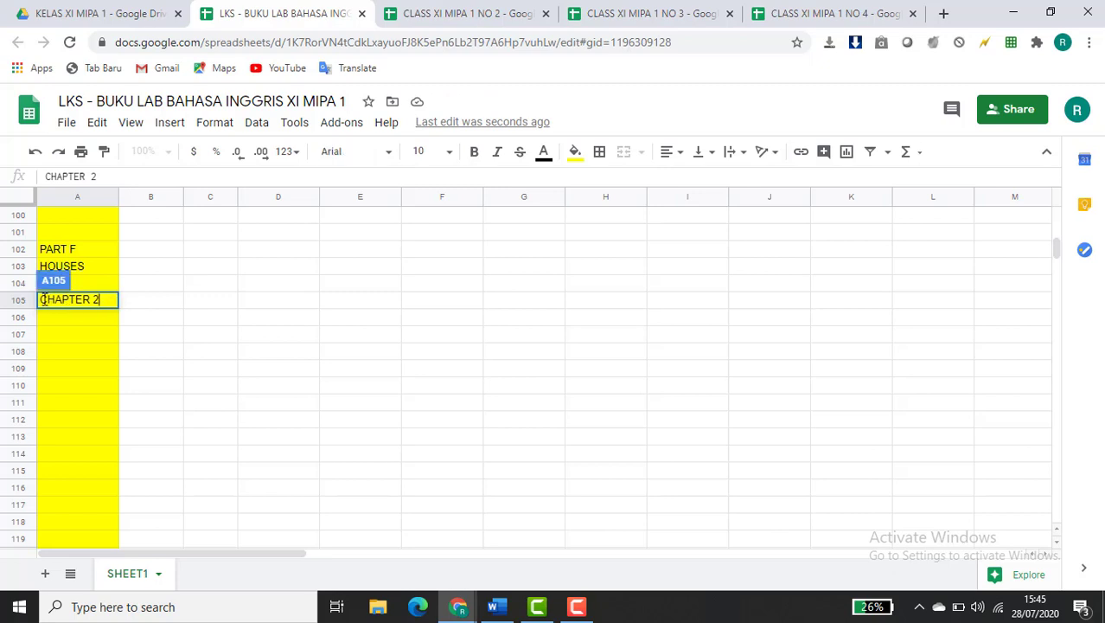
triple_click(48, 299)
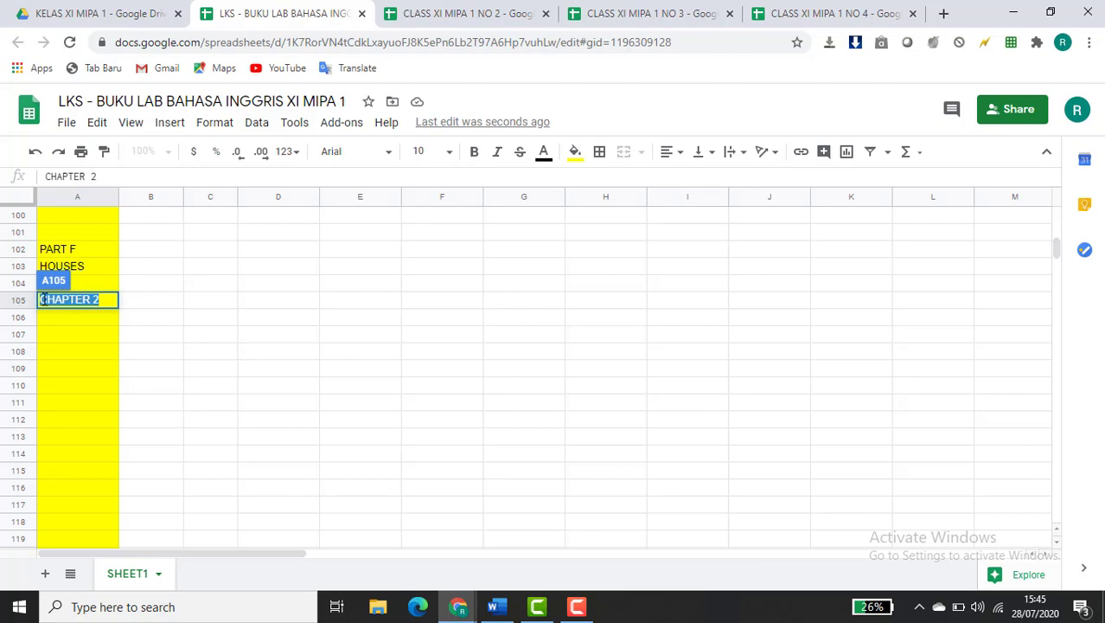
left_click(450, 154)
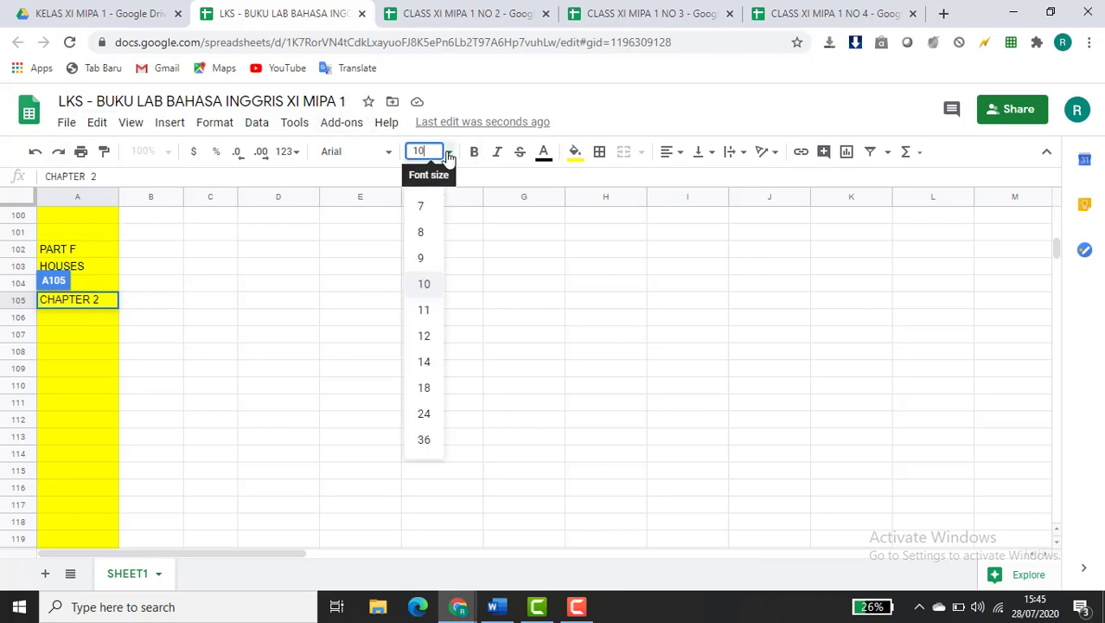
left_click(423, 389)
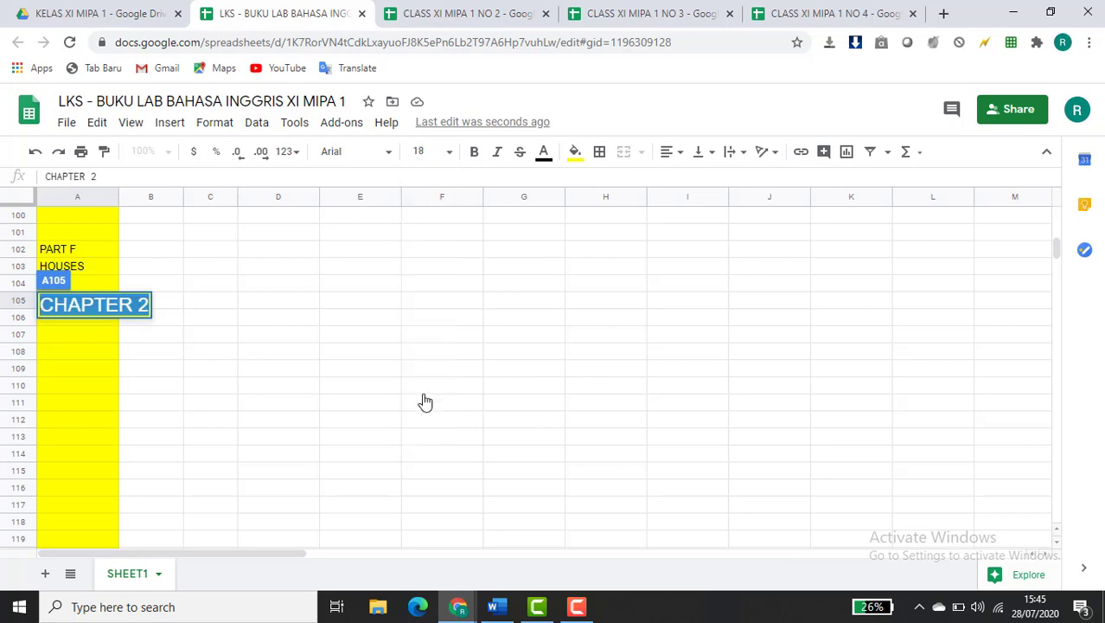
left_click(383, 337)
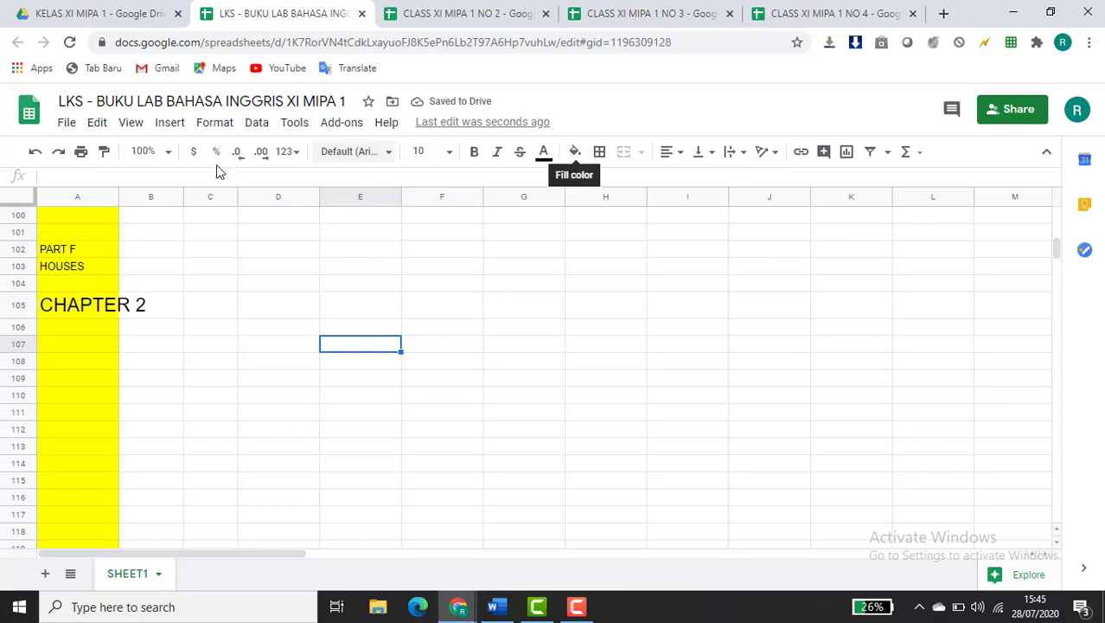
left_click(84, 316)
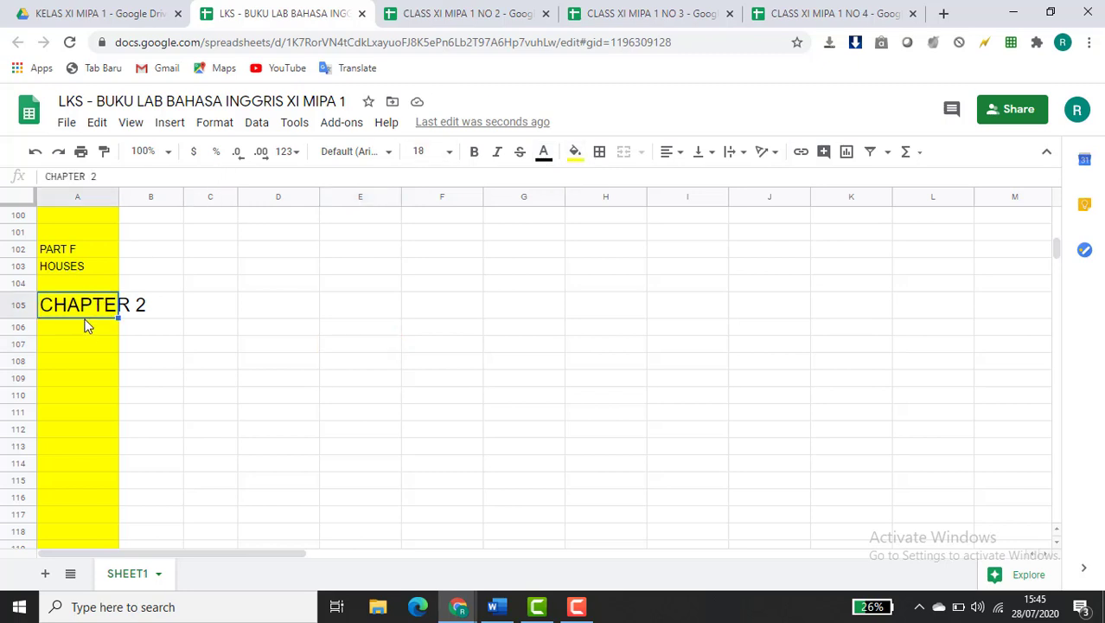
Add the subheading PART 1 in A106 under CHAPTER 2, with item numbers 1, 2 and 3 in A107 to A109
left_click(80, 329)
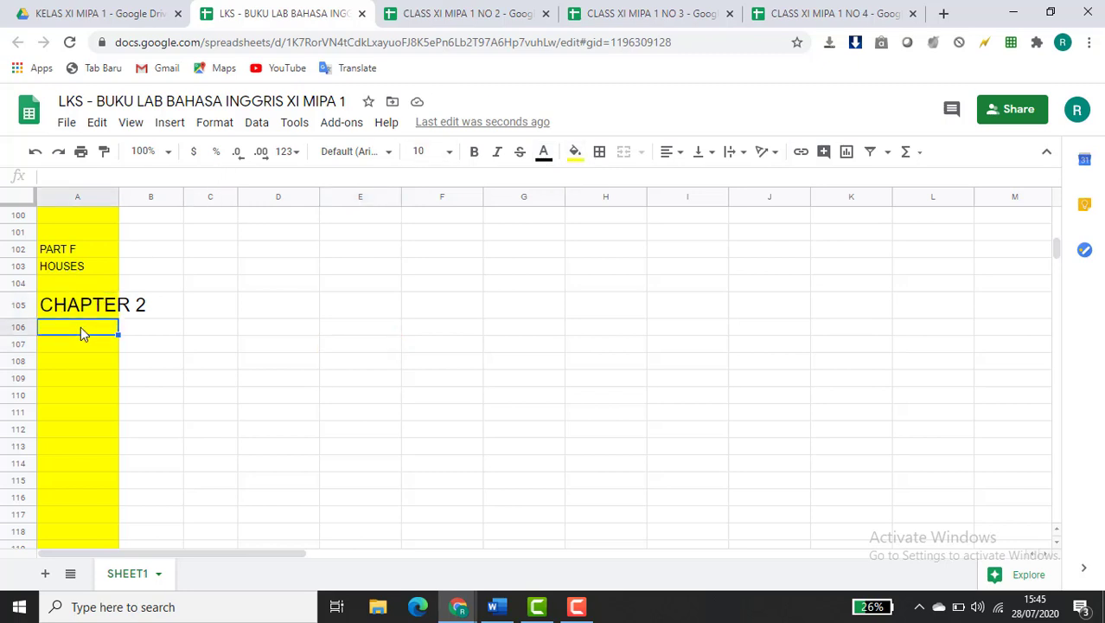
type("PART 1")
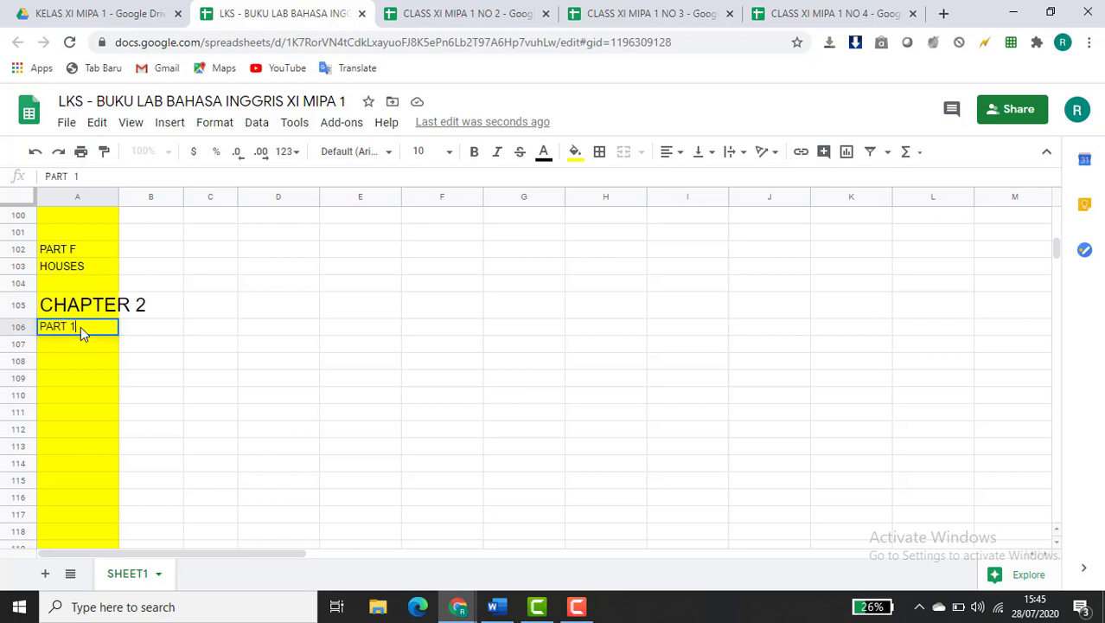
key("Return")
type("1")
key("Return")
type("2")
key("Return")
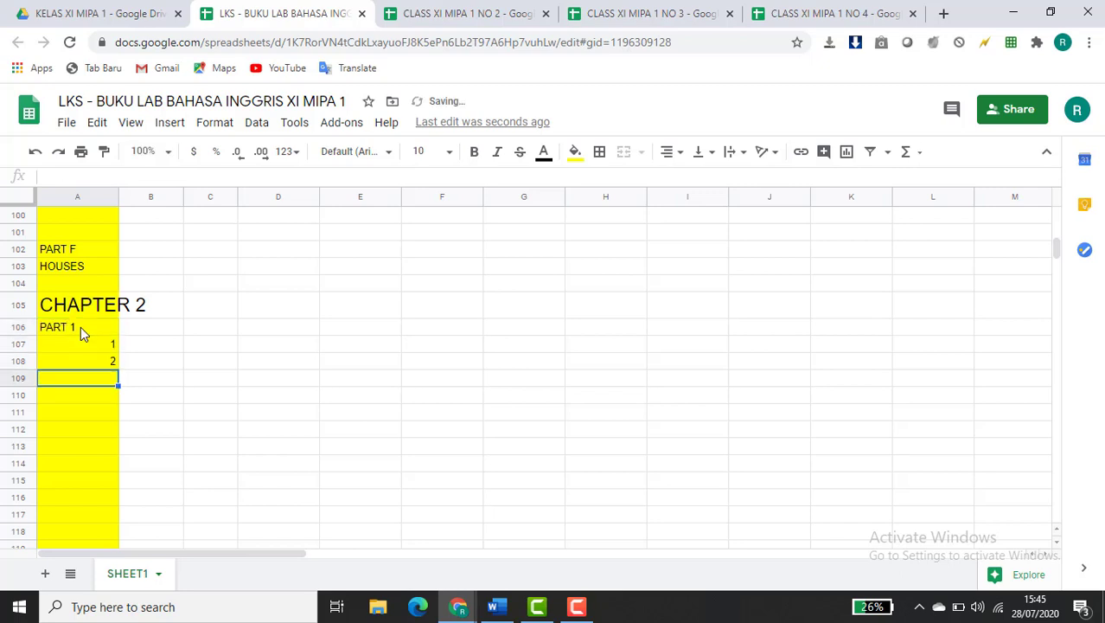
type("3")
key("Return")
Add the subheading PART 2 in A111 of the teacher worksheet, with item numbers 1 to 5 in A112 to A116
key("Return")
type("PART 2")
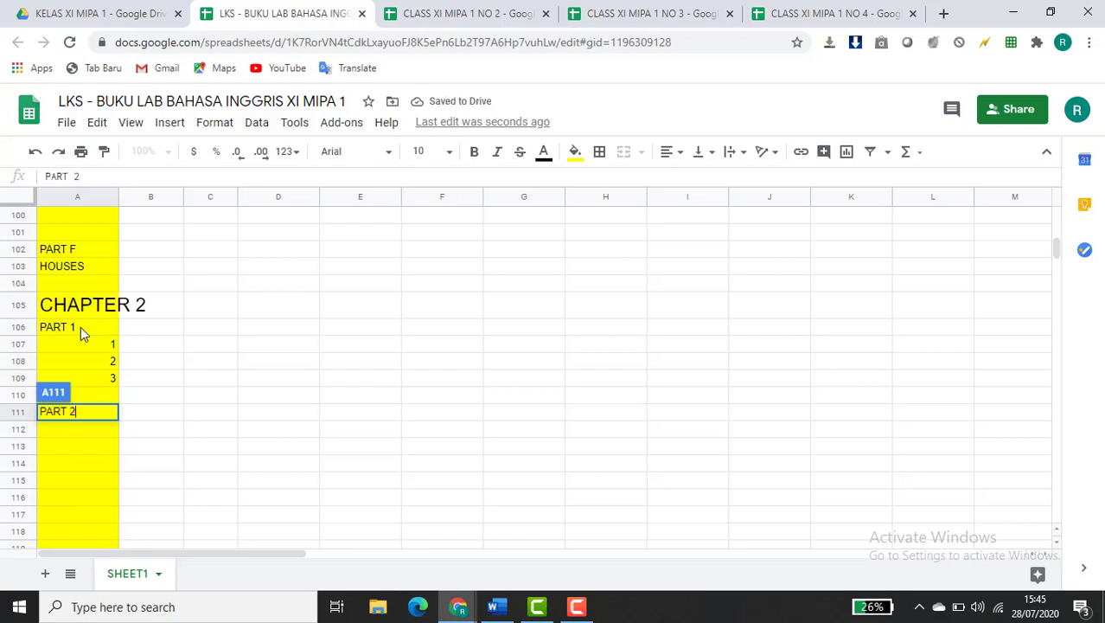
key("Return")
type("1")
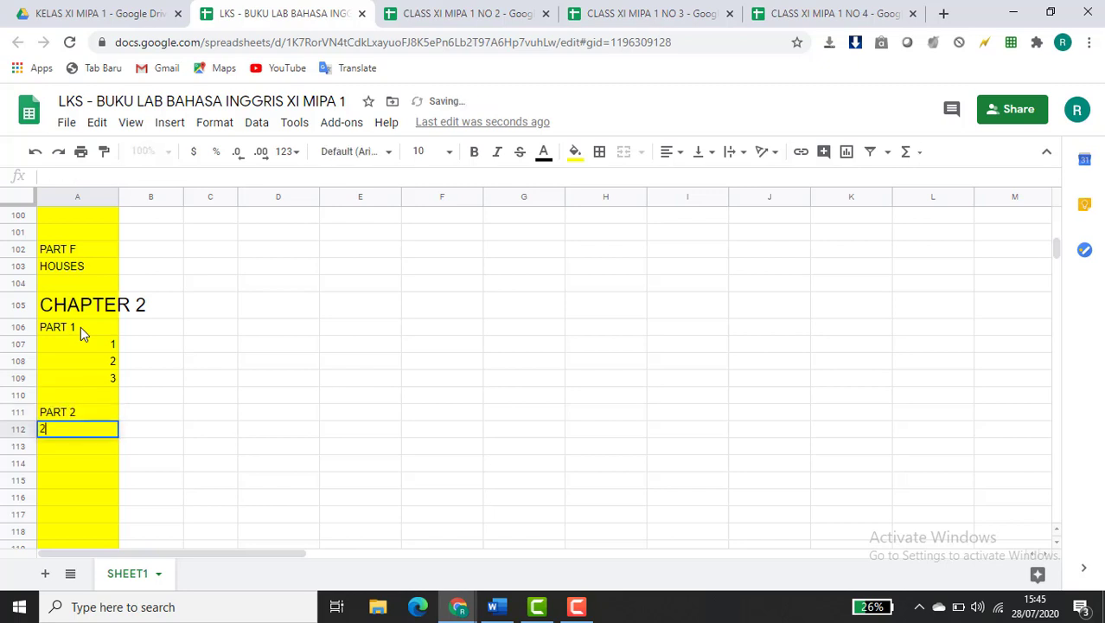
key("Return")
type("2")
key("Return")
type("3")
key("Return")
type("4")
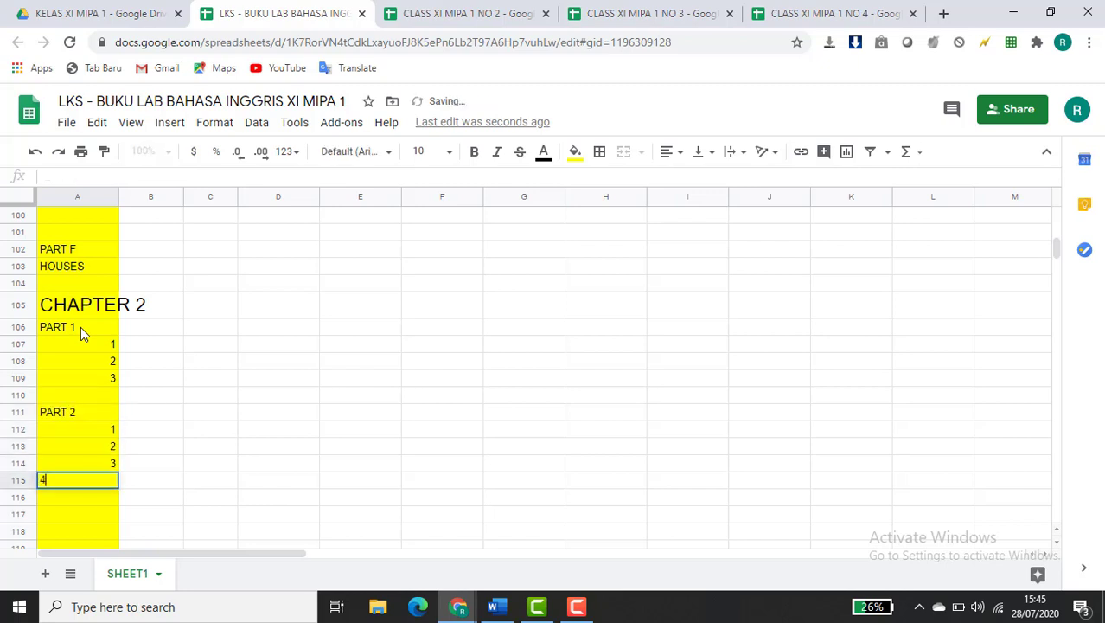
key("Return")
type("5")
key("Return")
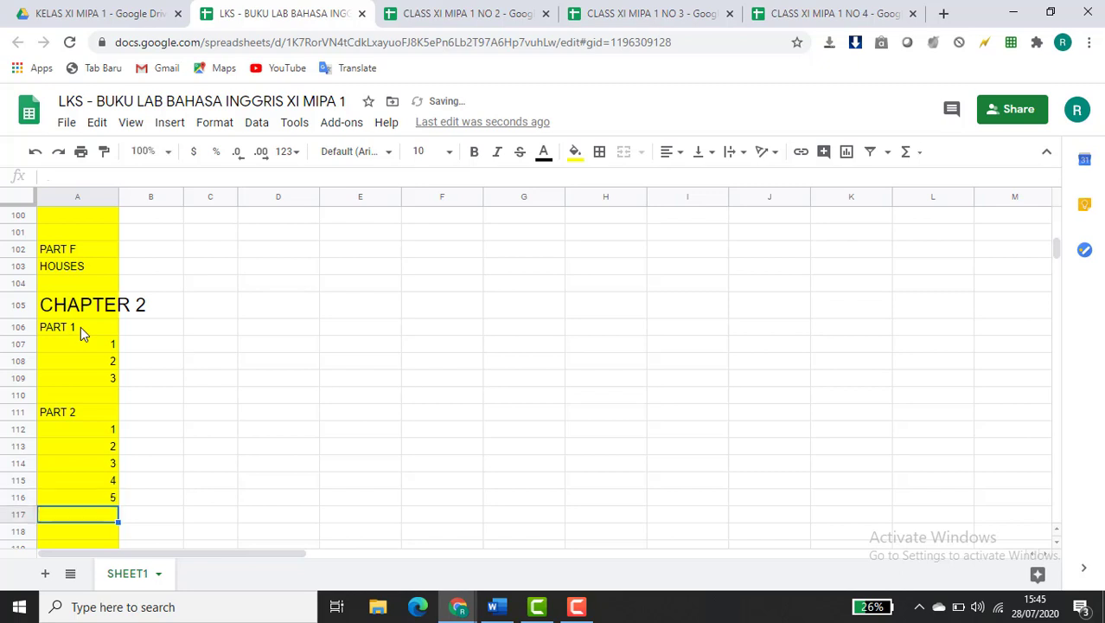
Check the CHAPTER 2 section with PART 1 and PART 2 in the student worksheet CLASS XI MIPA 1 NO 2
scroll(250, 363, "down", 2)
scroll(254, 365, "up", 1)
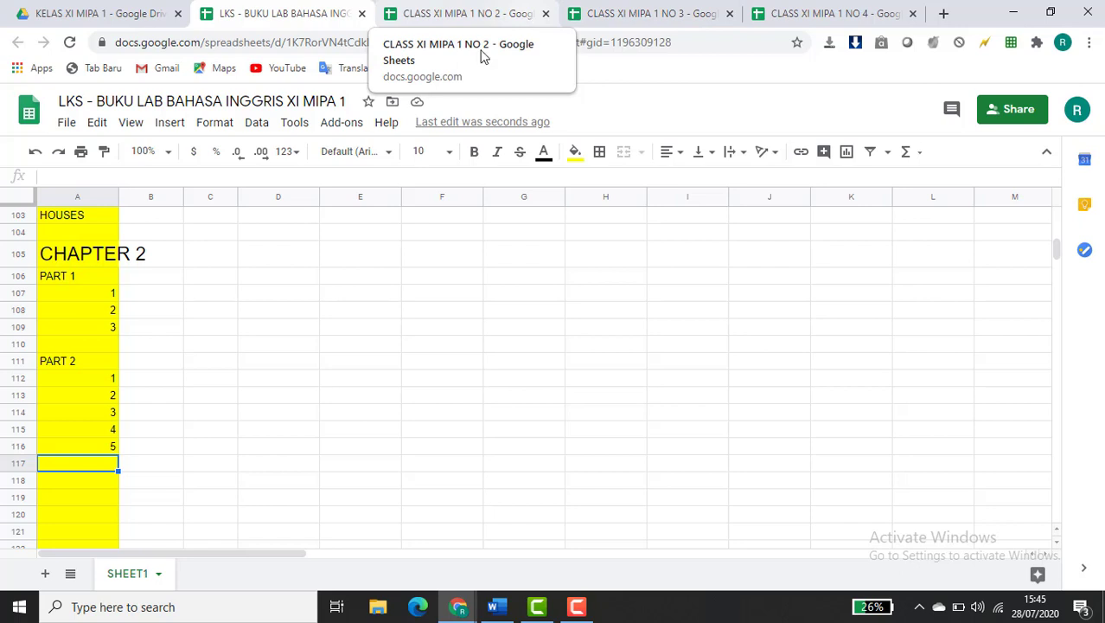
left_click(493, 16)
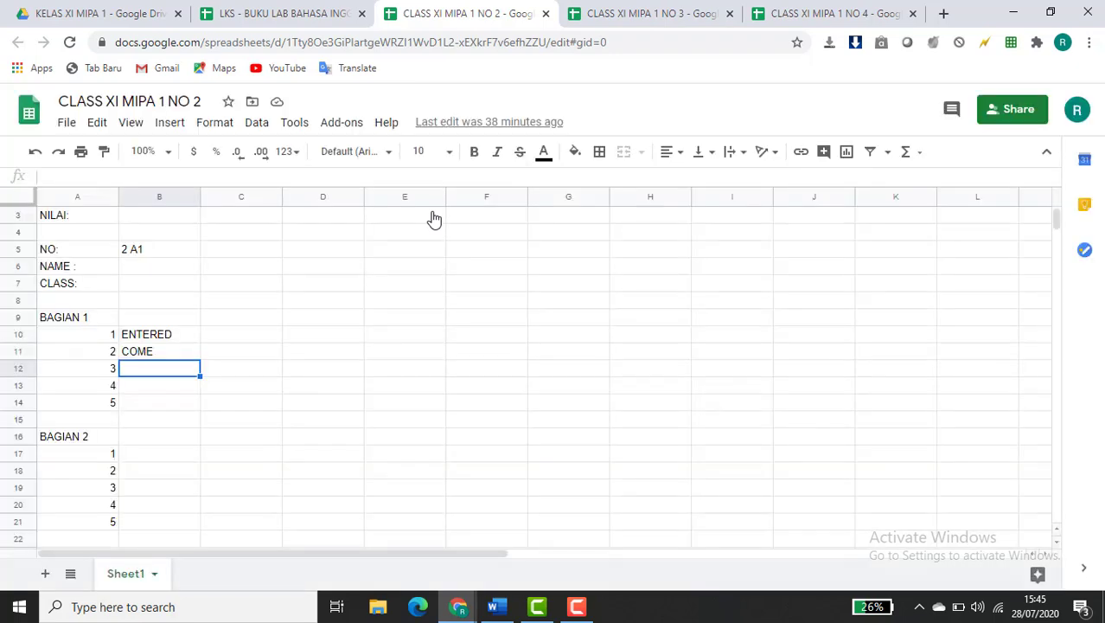
scroll(232, 354, "down", 12)
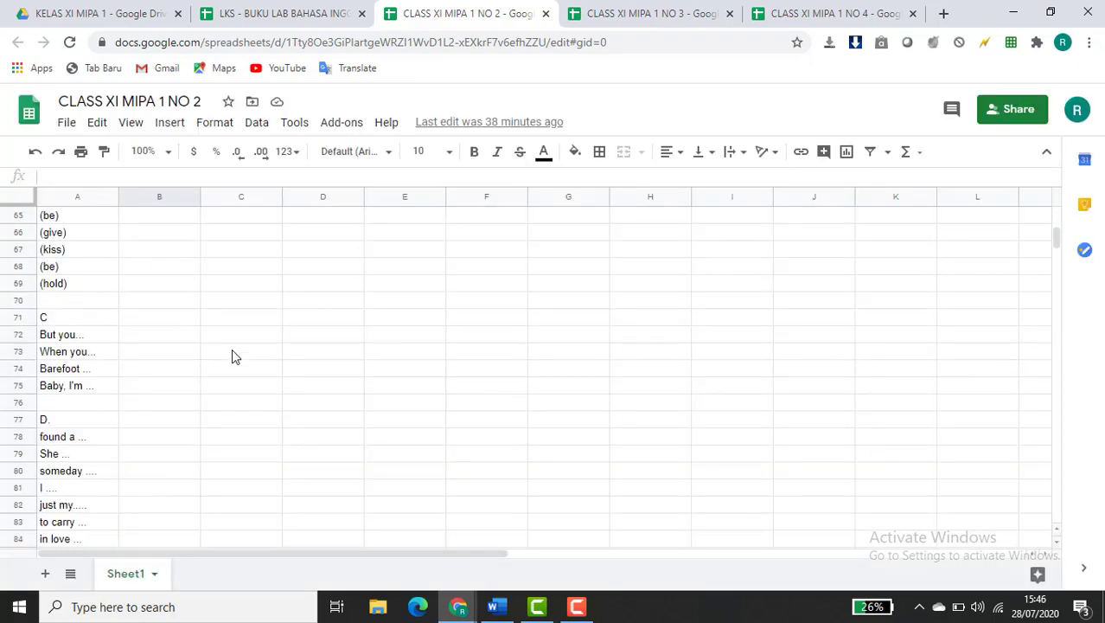
scroll(232, 355, "down", 8)
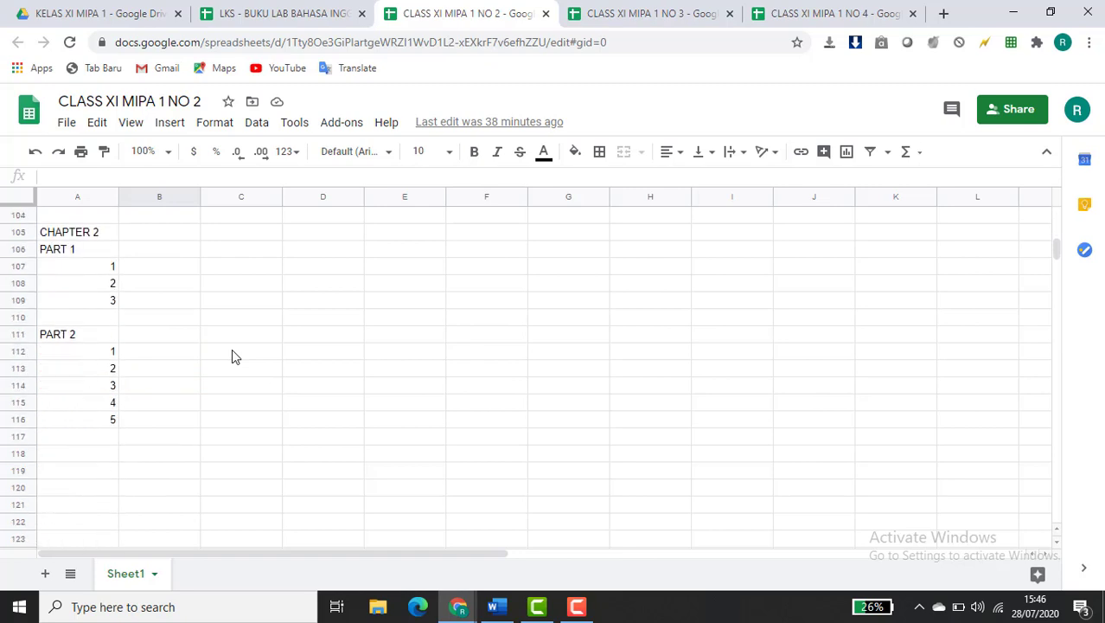
scroll(232, 349, "up", 1)
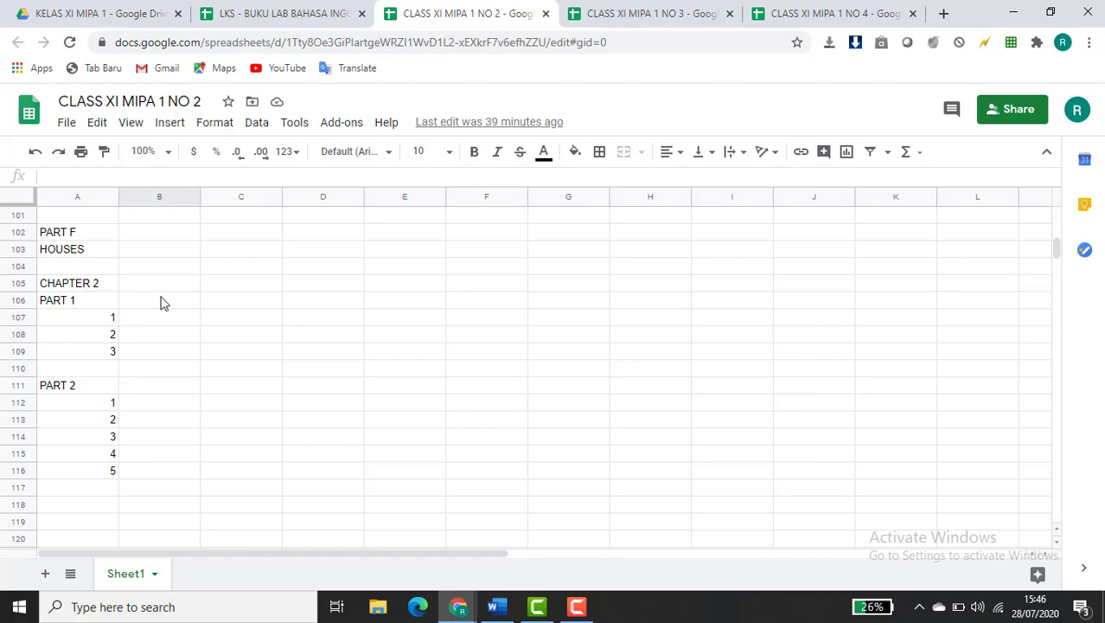
Fill the whole CHAPTER 2 row, row 105 of the teacher worksheet, with yellow
left_click(288, 15)
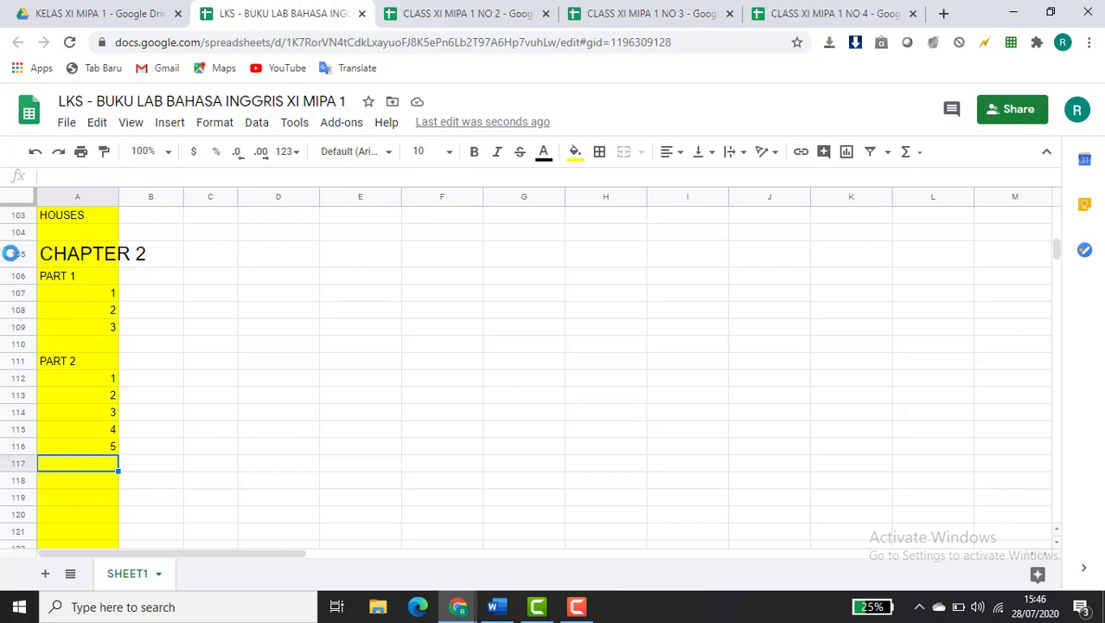
left_click(10, 254)
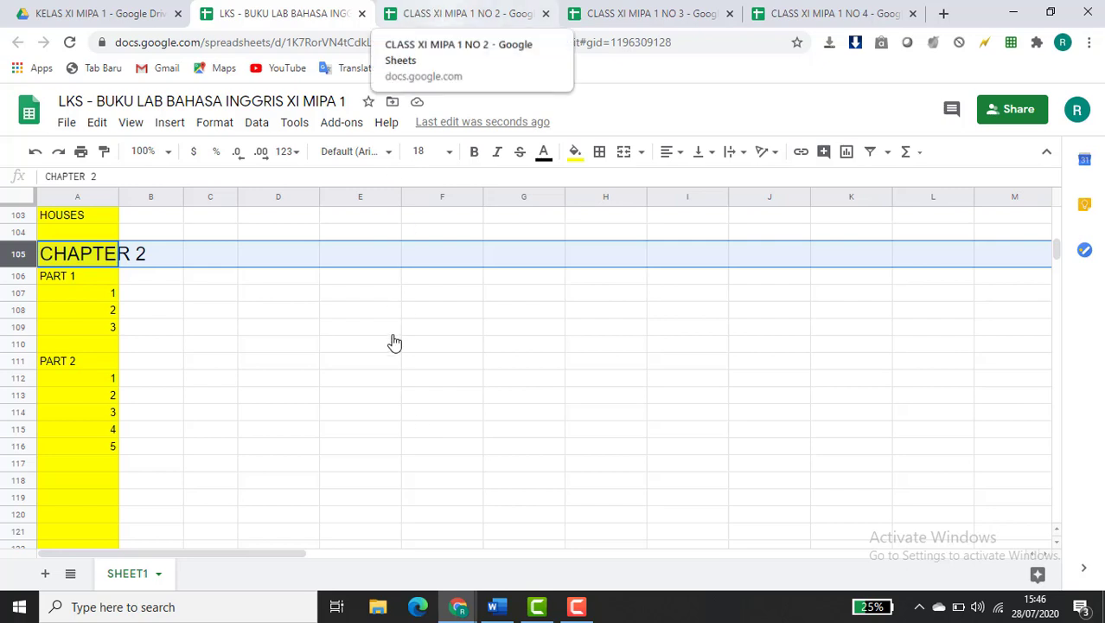
scroll(394, 344, "down", 1)
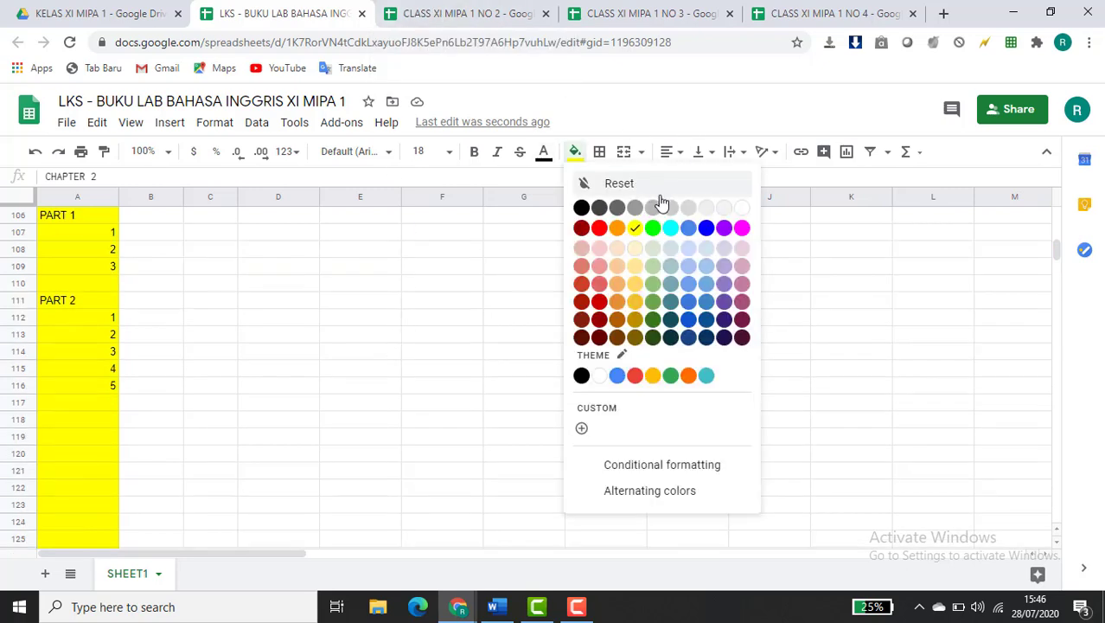
left_click(635, 227)
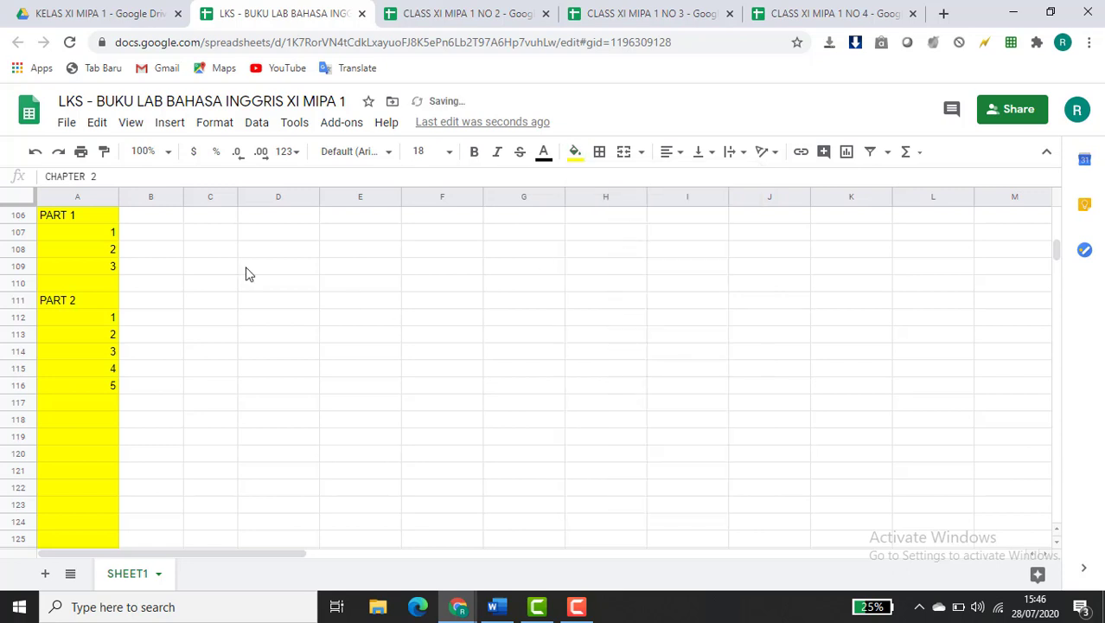
Fill rows 105 to 145 of the teacher worksheet, from the CHAPTER 2 heading down, with light blue
scroll(111, 322, "up", 6)
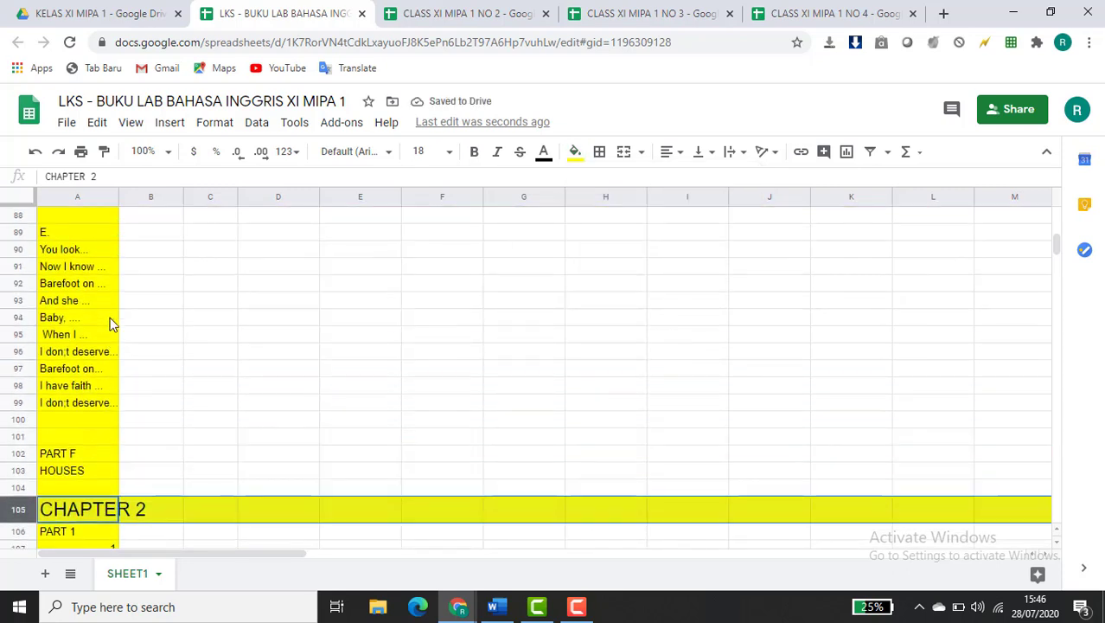
scroll(111, 321, "down", 2)
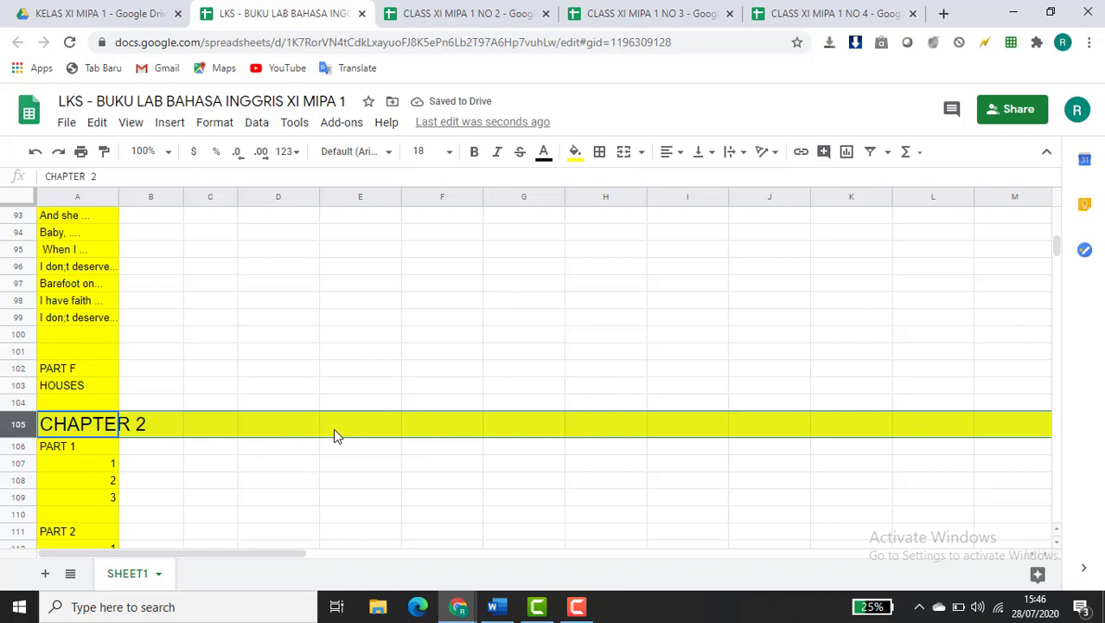
scroll(294, 439, "down", 2)
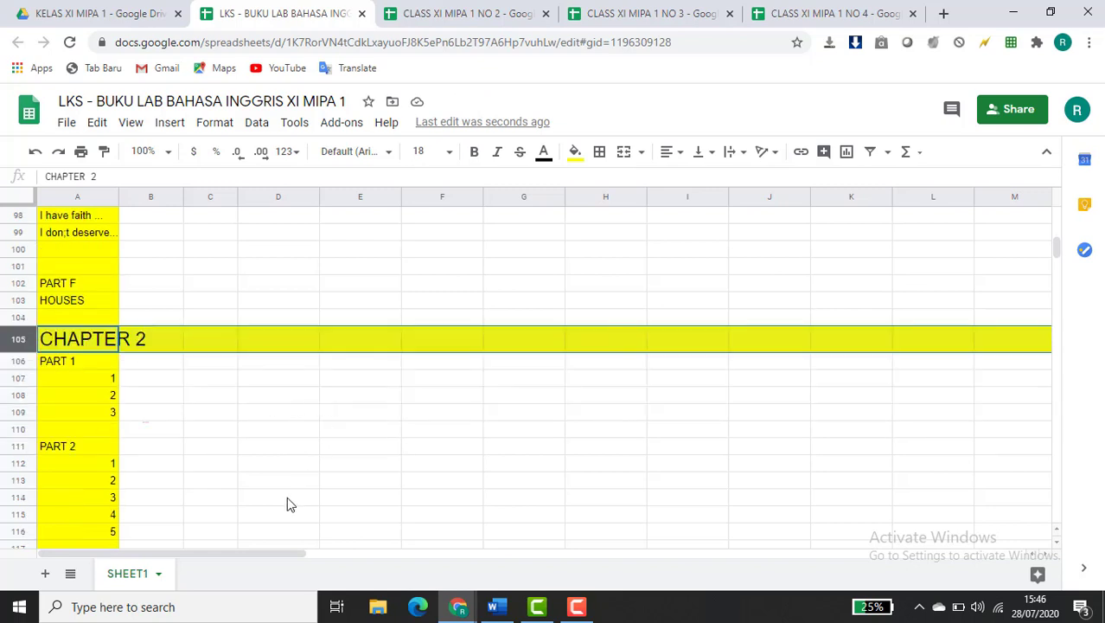
scroll(289, 504, "down", 2)
scroll(286, 497, "down", 5)
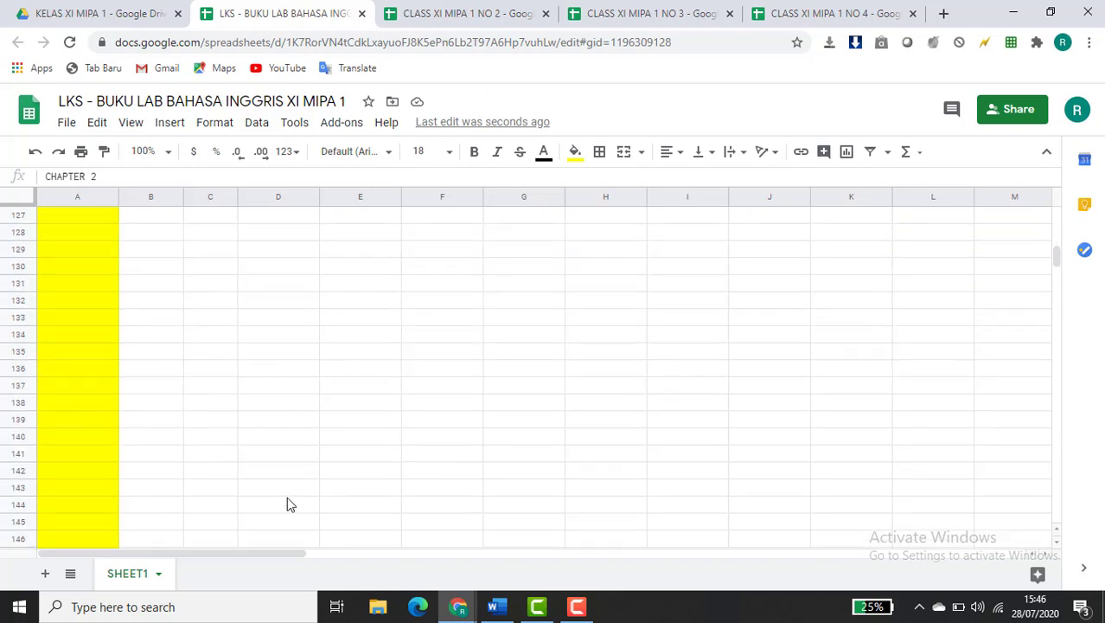
scroll(316, 431, "up", 11)
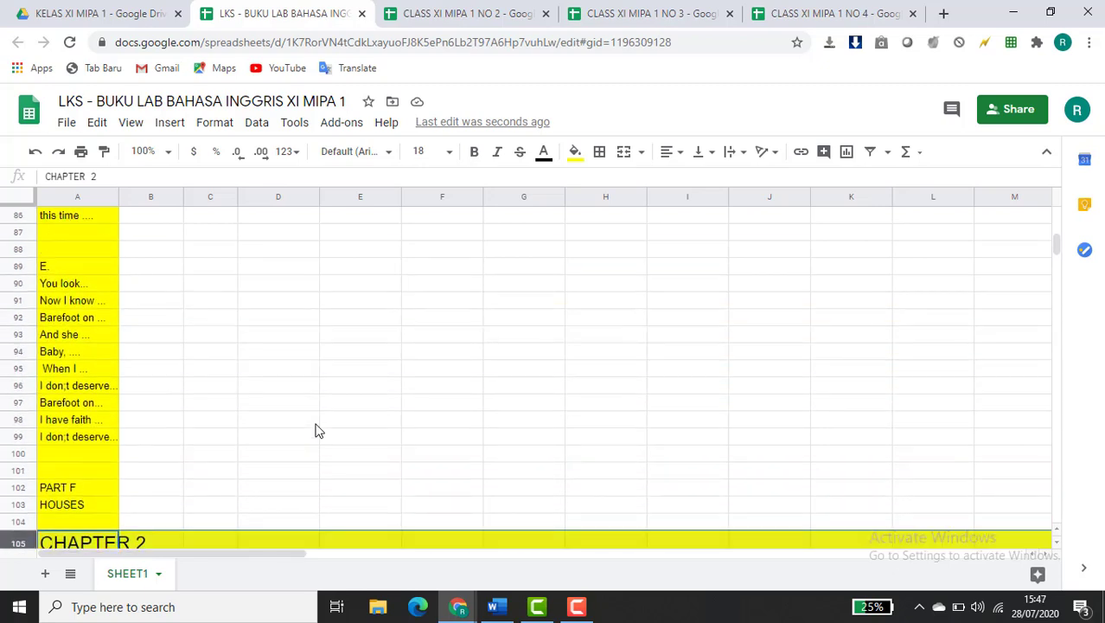
scroll(316, 431, "down", 3)
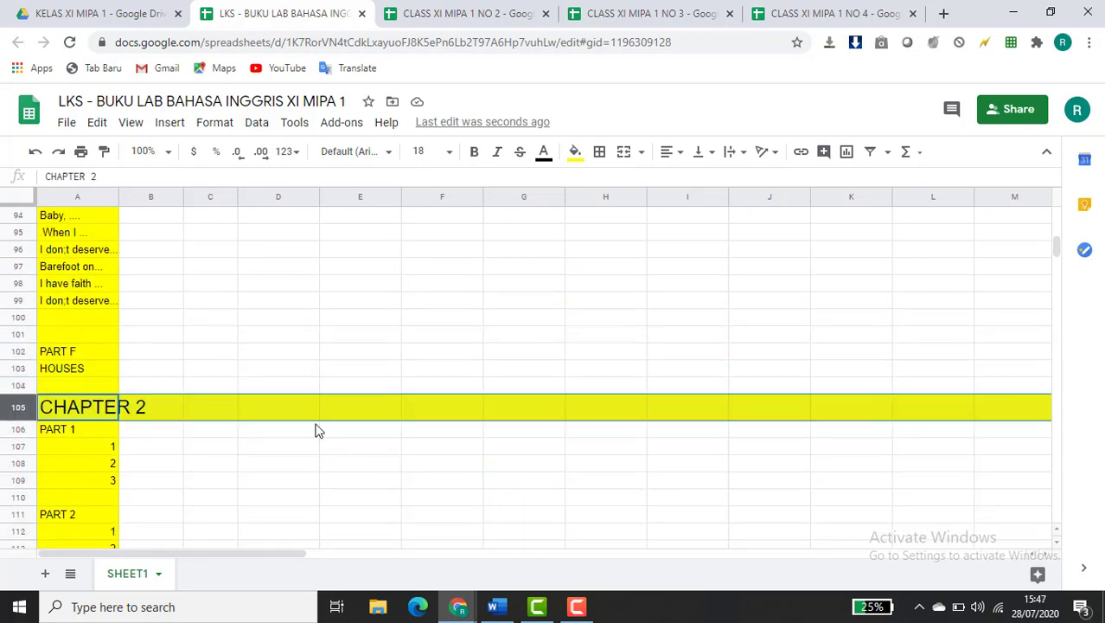
scroll(26, 415, "down", 6)
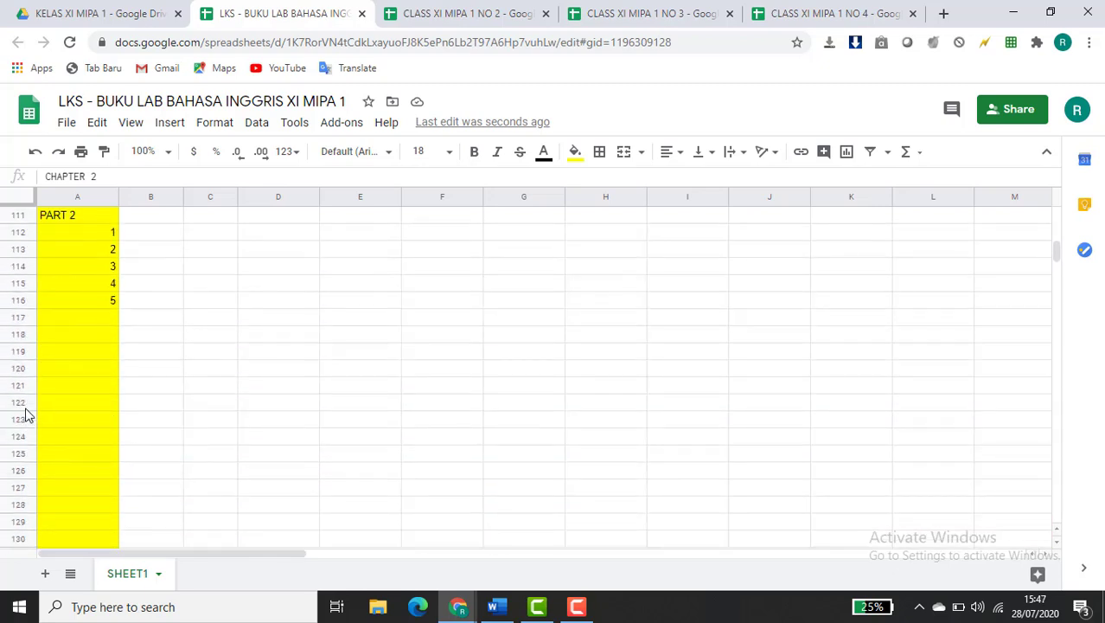
scroll(26, 415, "down", 6)
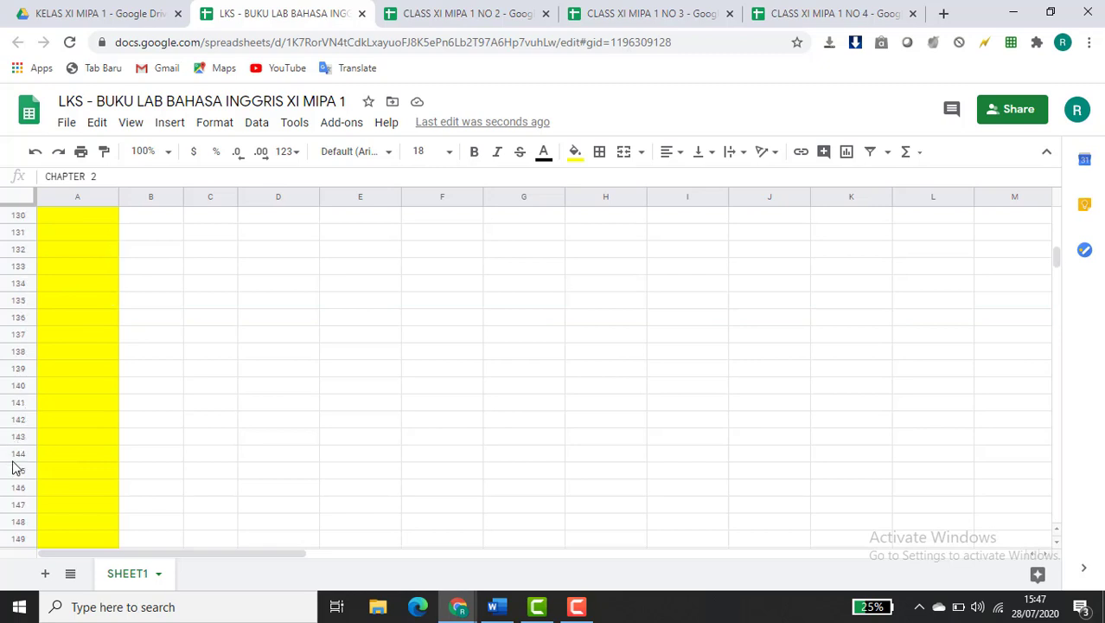
left_click_drag(12, 476, 26, 216)
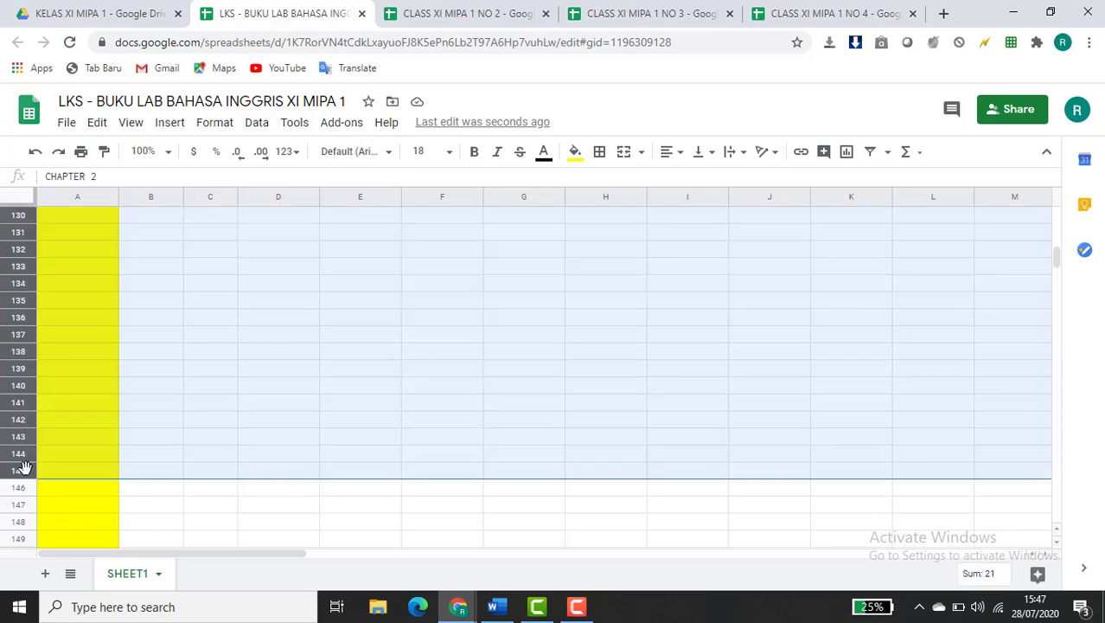
left_click(575, 153)
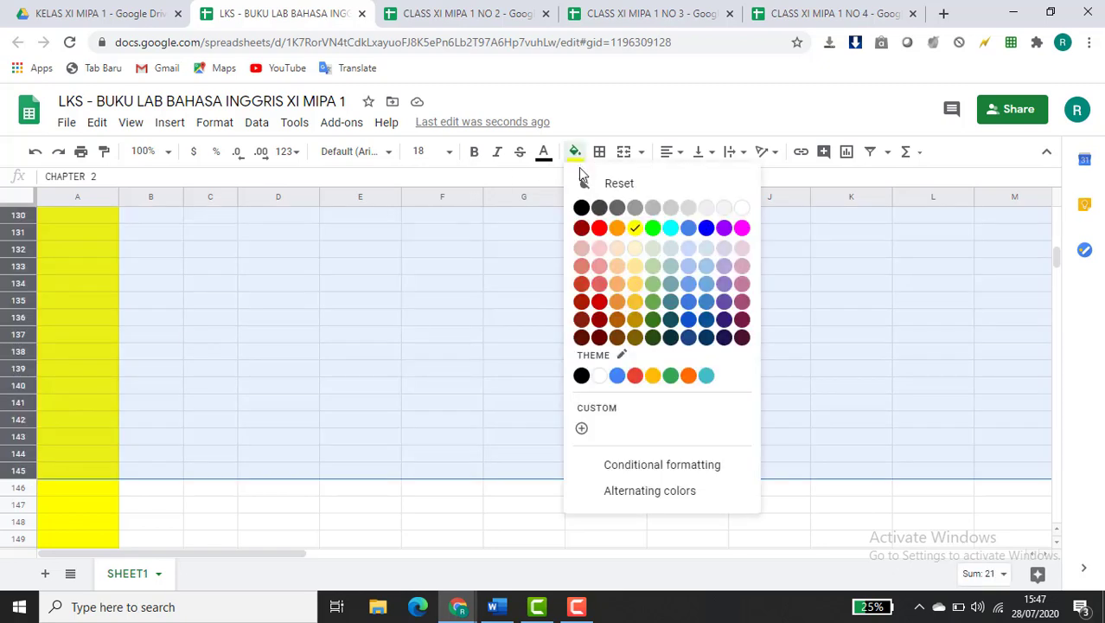
left_click(694, 254)
left_click(592, 324)
Review the extent of the light blue CHAPTER 2 block, from its last row up to the rows above the heading
scroll(592, 323, "up", 8)
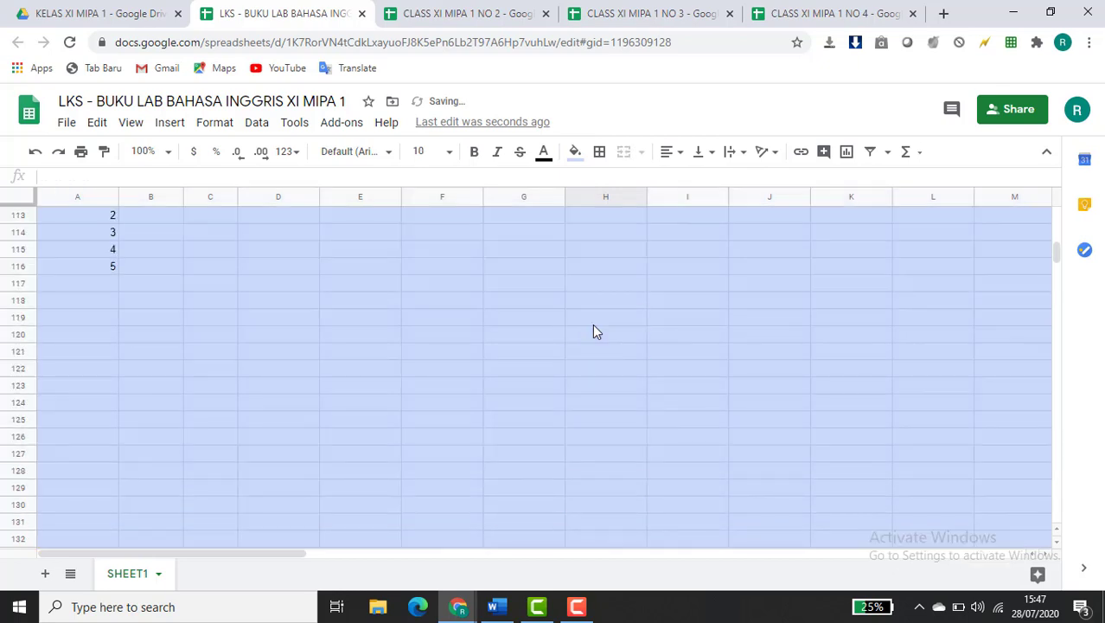
scroll(595, 331, "down", 2)
scroll(595, 331, "up", 2)
scroll(595, 332, "down", 6)
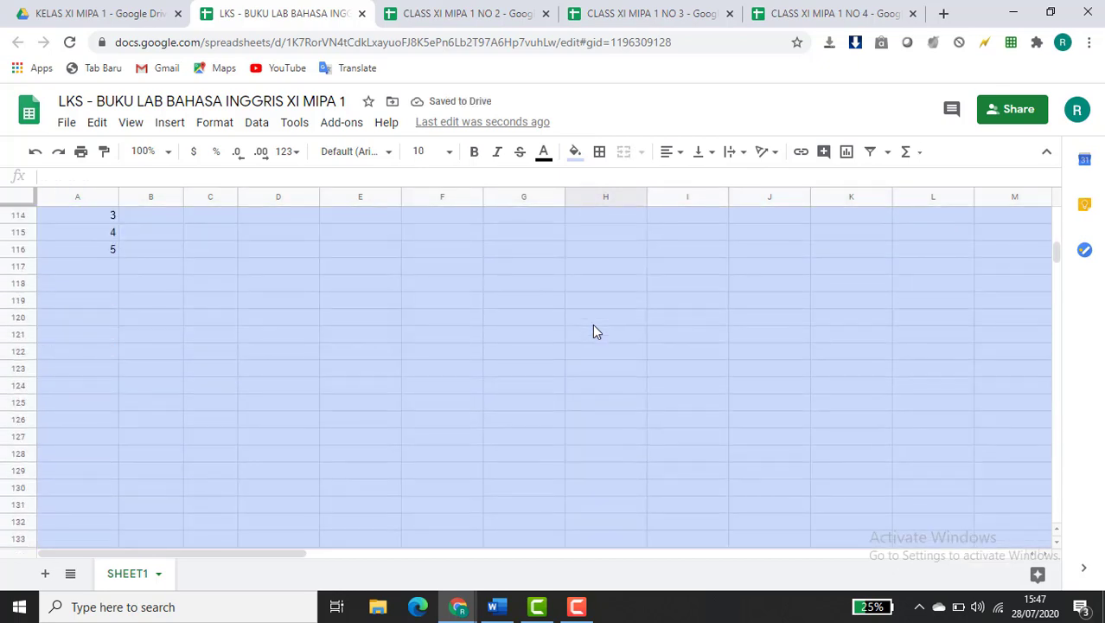
scroll(595, 331, "down", 3)
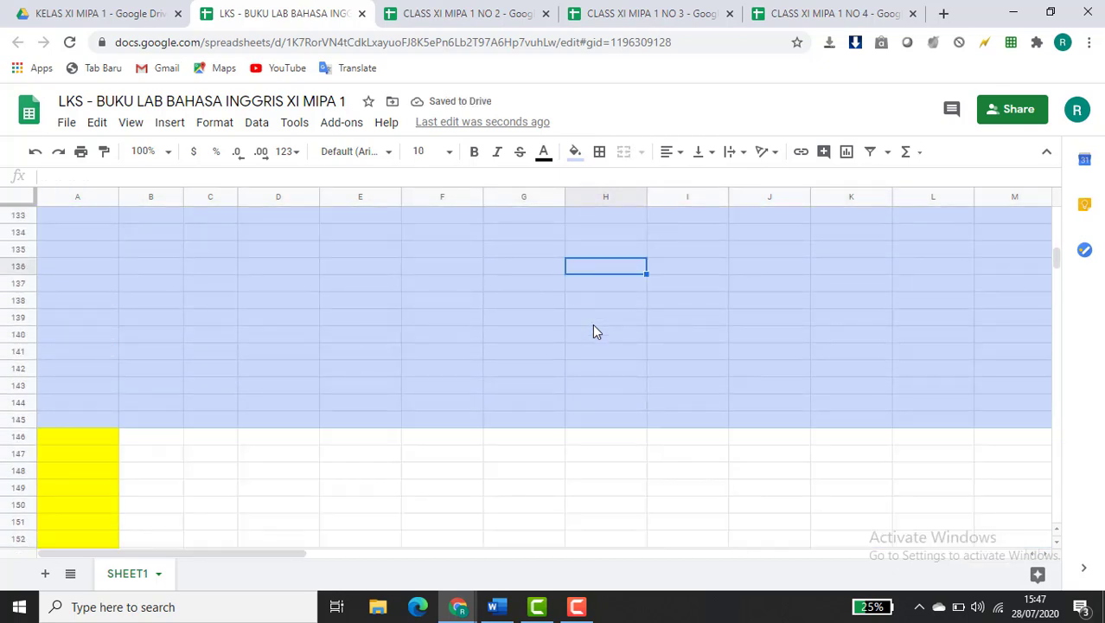
scroll(593, 331, "up", 6)
scroll(593, 327, "up", 6)
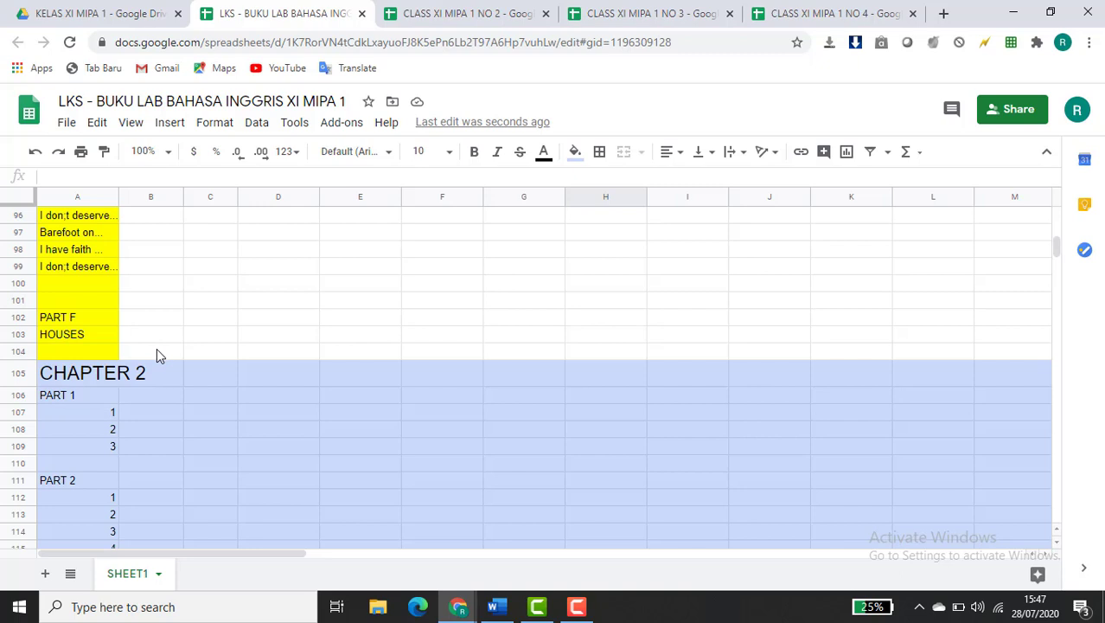
left_click(156, 350)
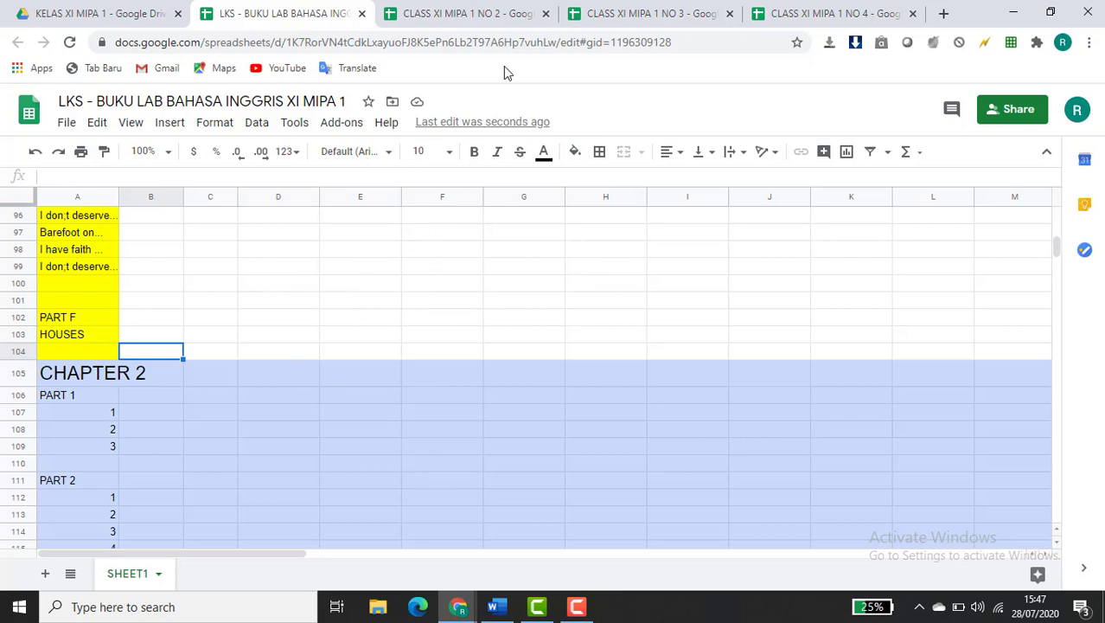
Open the sharing settings of the student worksheet CLASS XI MIPA 1 NO 2
left_click(478, 10)
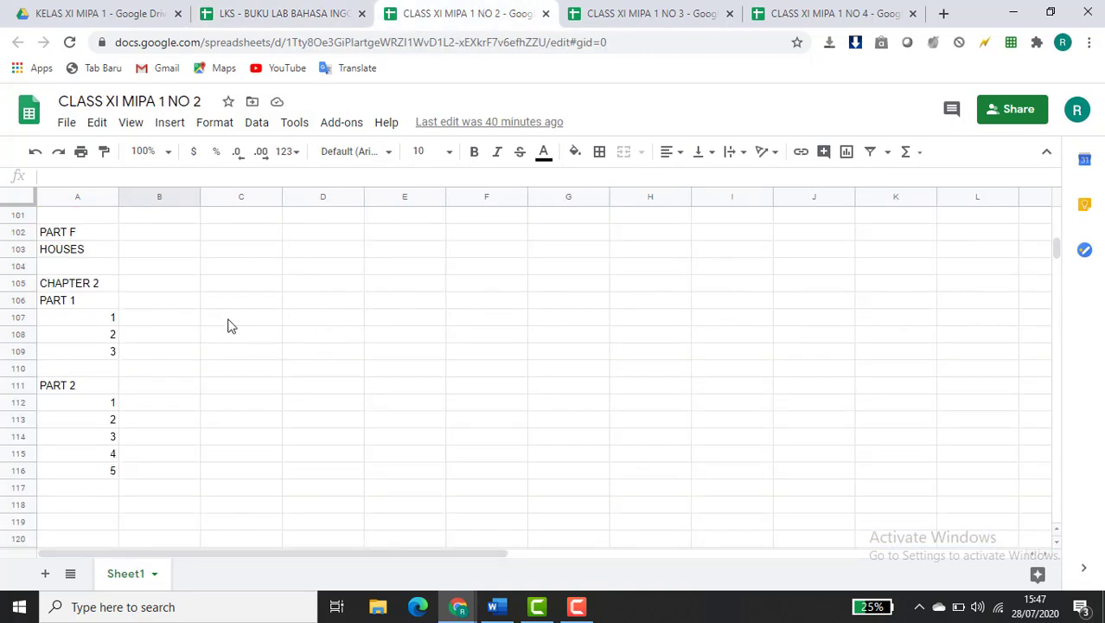
scroll(229, 326, "up", 20)
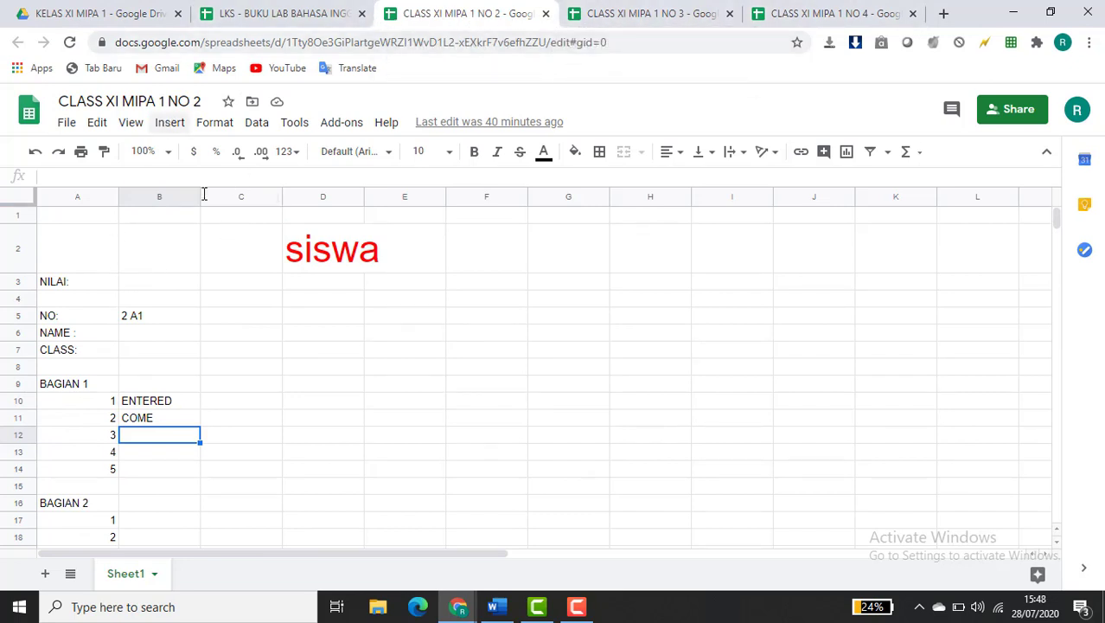
left_click(1013, 111)
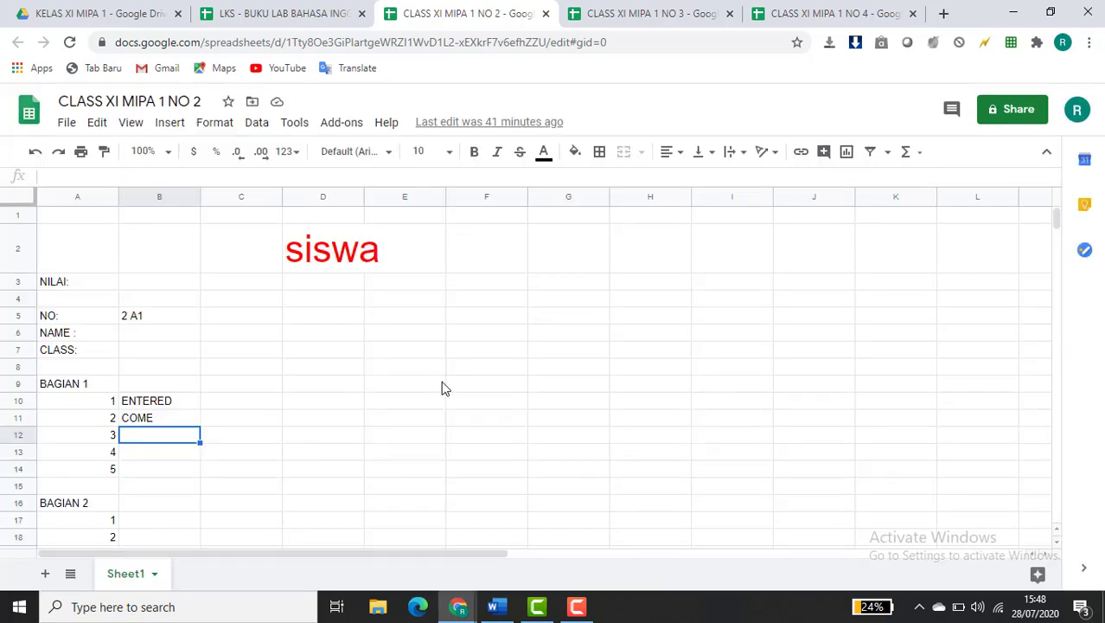
left_click(1012, 113)
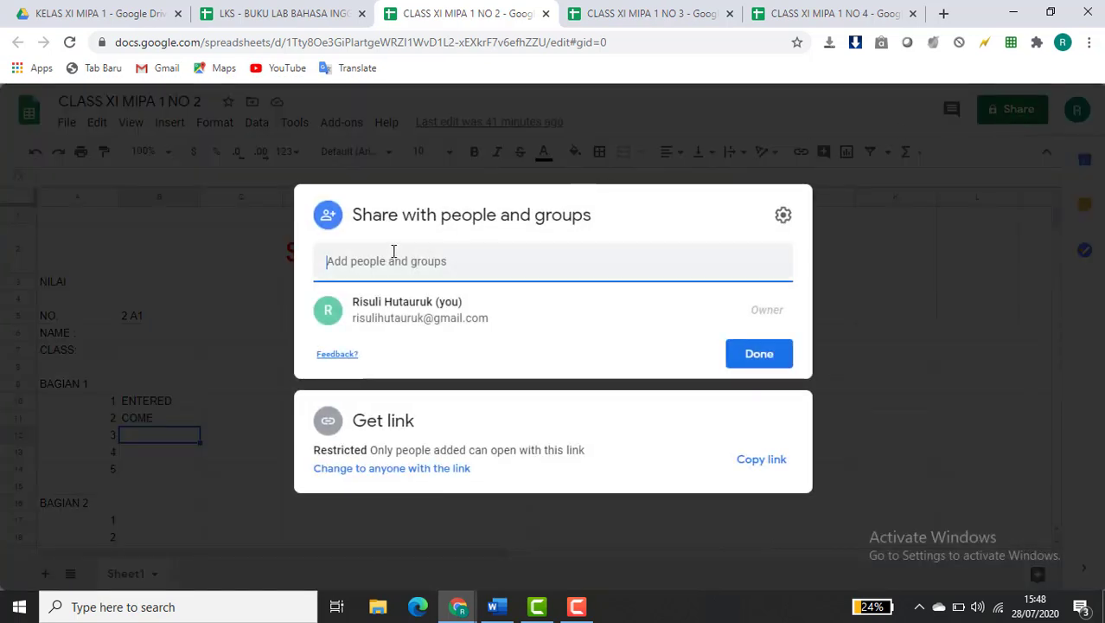
Add the student's e-mail address as a recipient of the CLASS XI MIPA 1 NO 2 worksheet
left_click(386, 260)
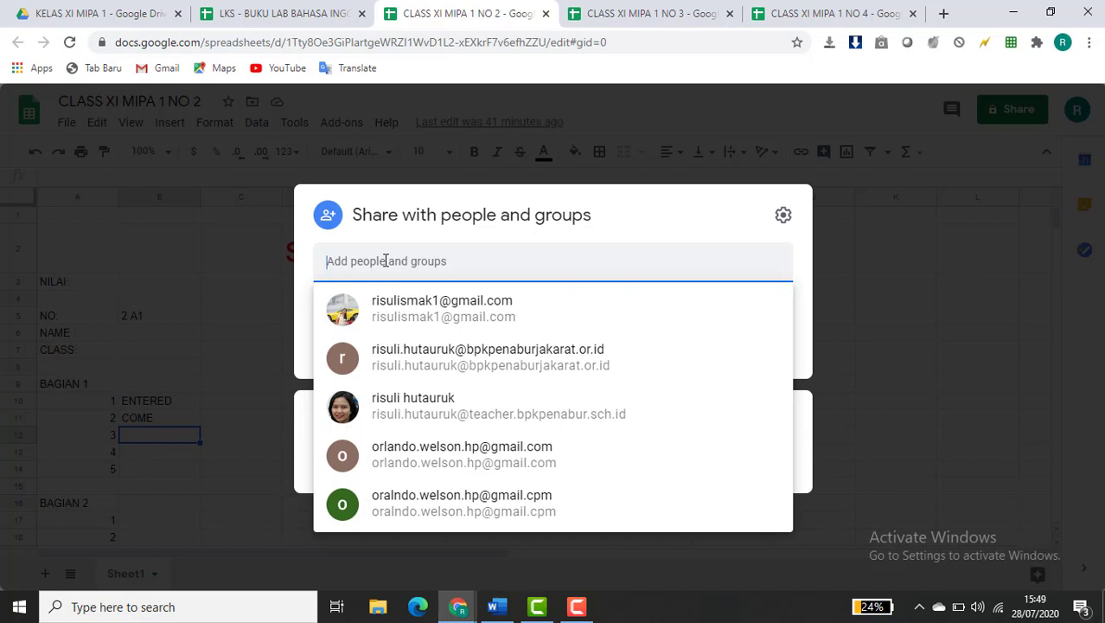
key("ctrl+v")
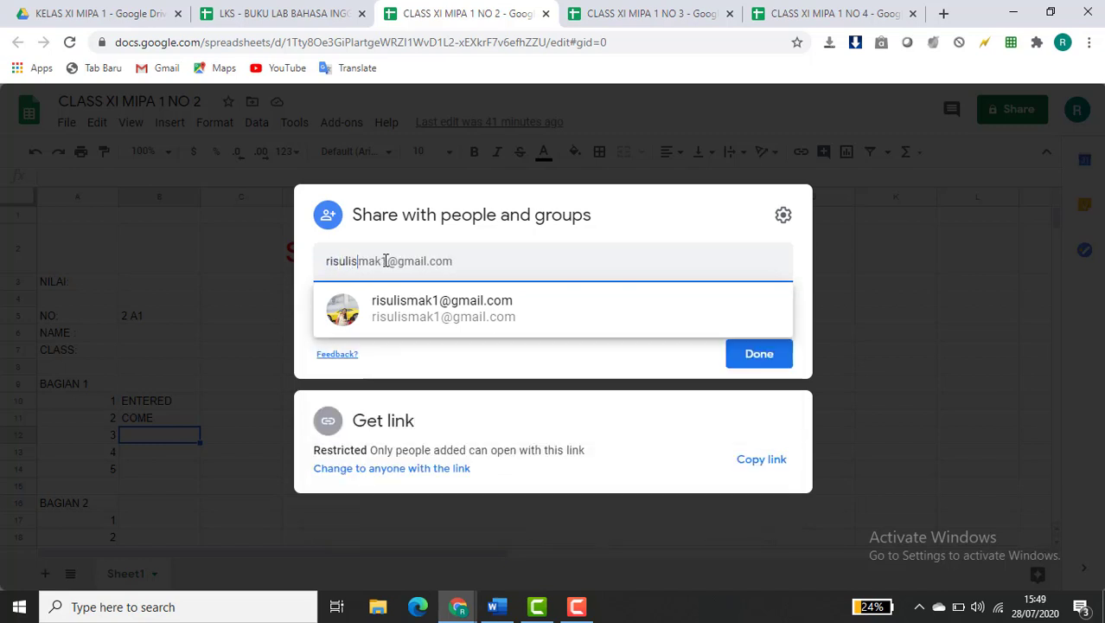
key("shift+End")
key("Delete")
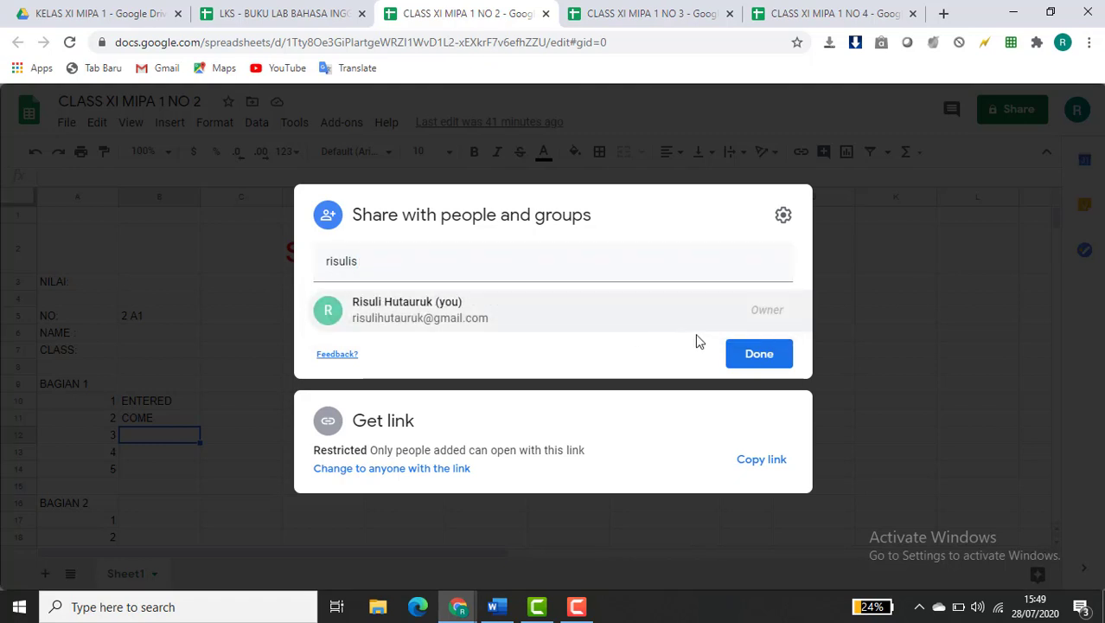
mouse_move(506, 318)
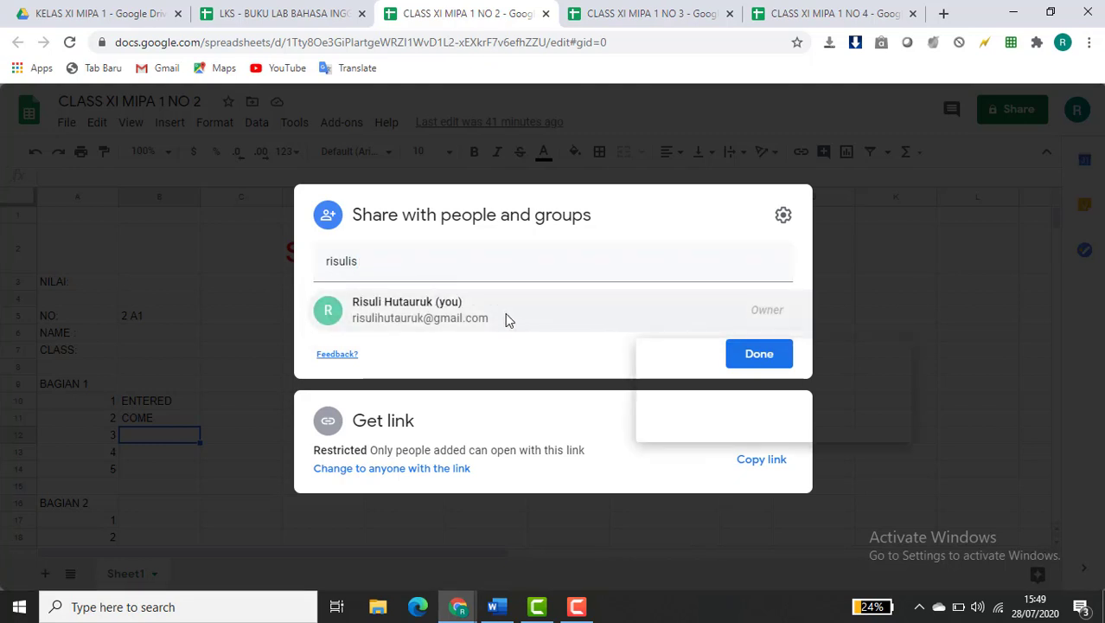
left_click(613, 266)
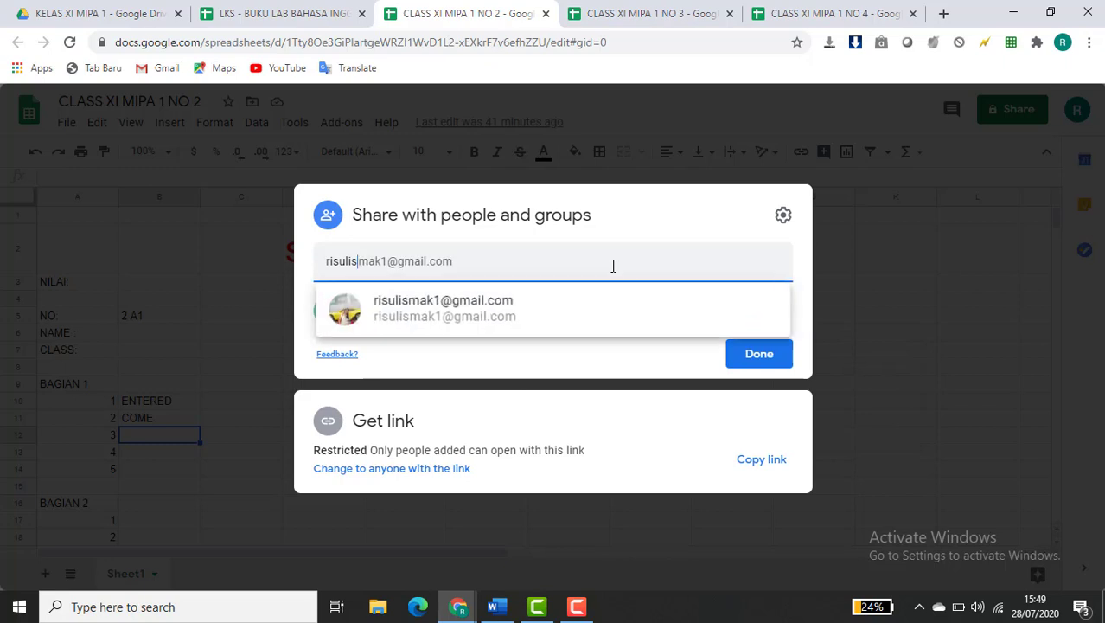
left_click(445, 339)
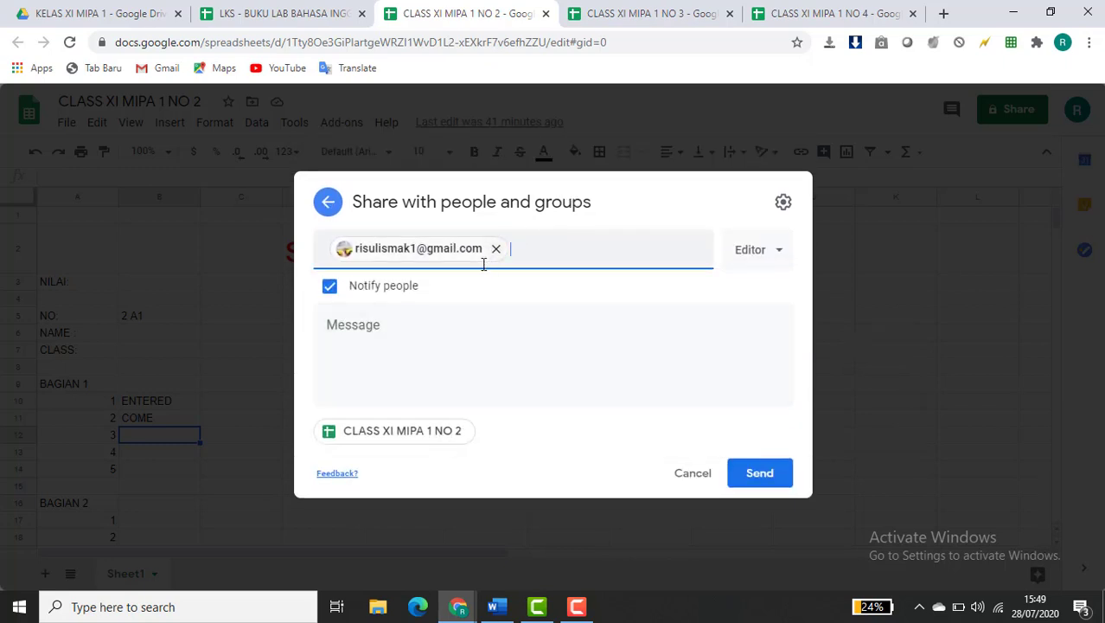
Write the invitation message "Tuliskan jawaban pertanyaan LKS di kolom berikut ini."
left_click(389, 324)
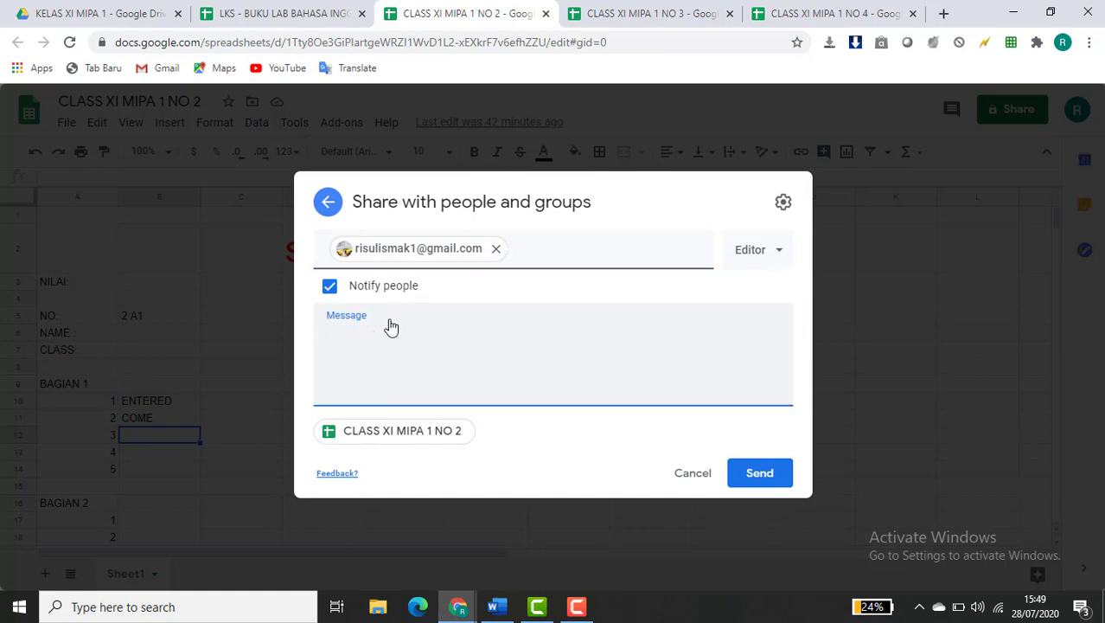
type("Tuliskan jawaban")
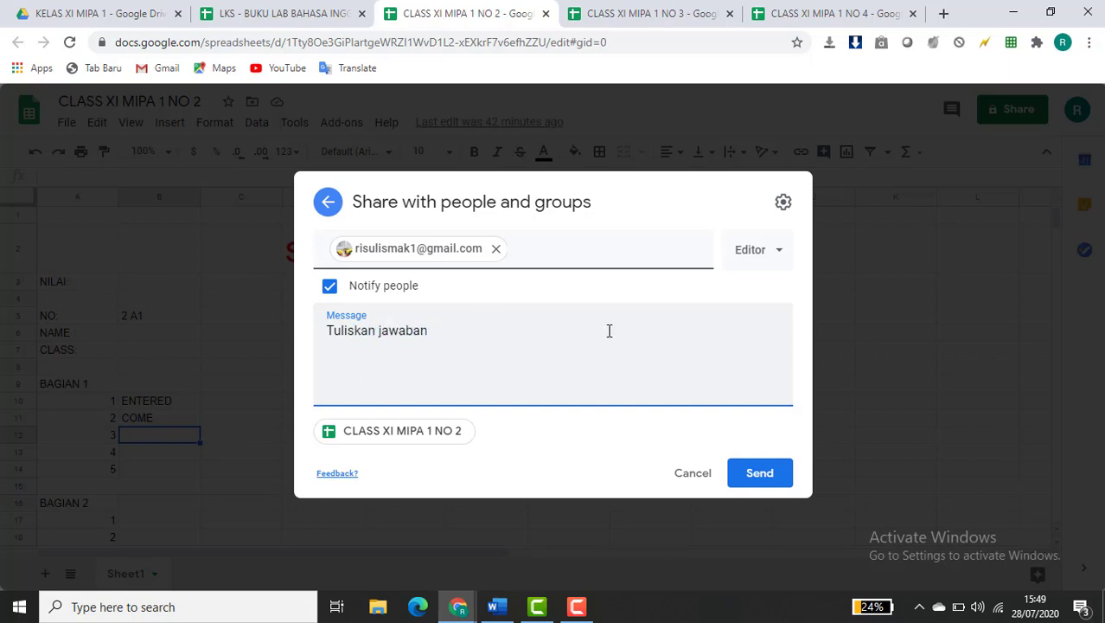
type(" pertanyaa")
type("n")
key("Caps_Lock")
type("LKS")
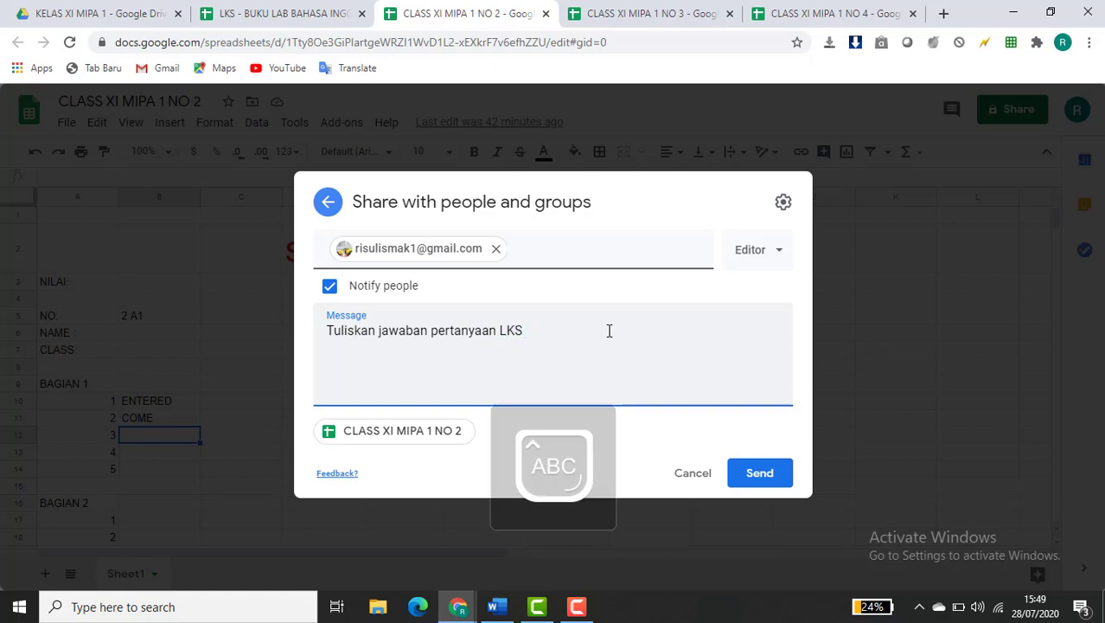
key("Caps_Lock")
type("di kol")
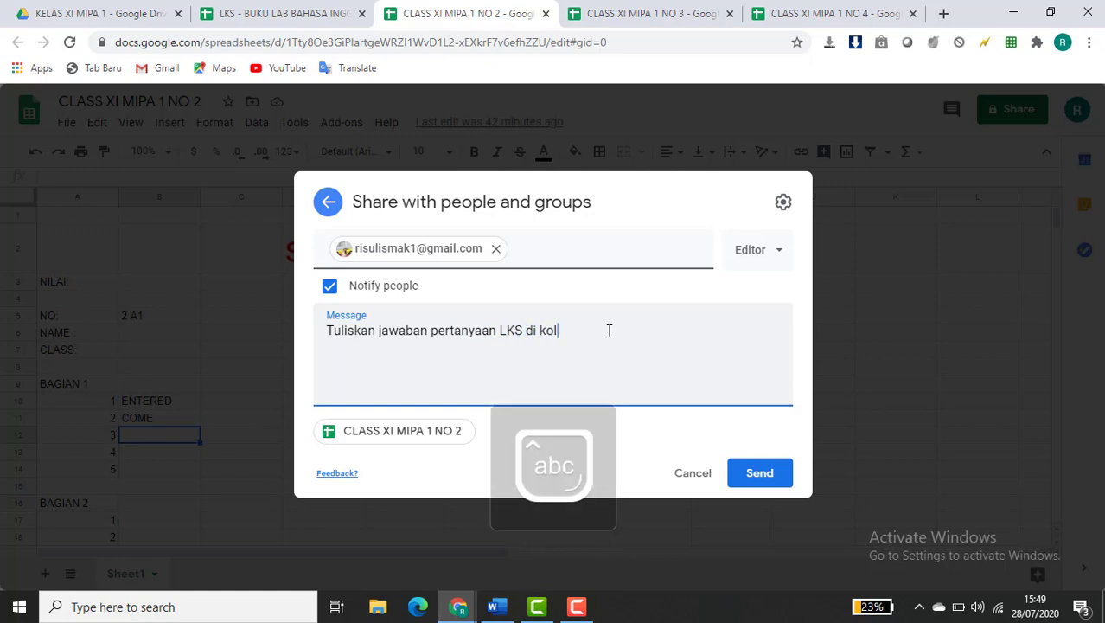
type("om berikut i")
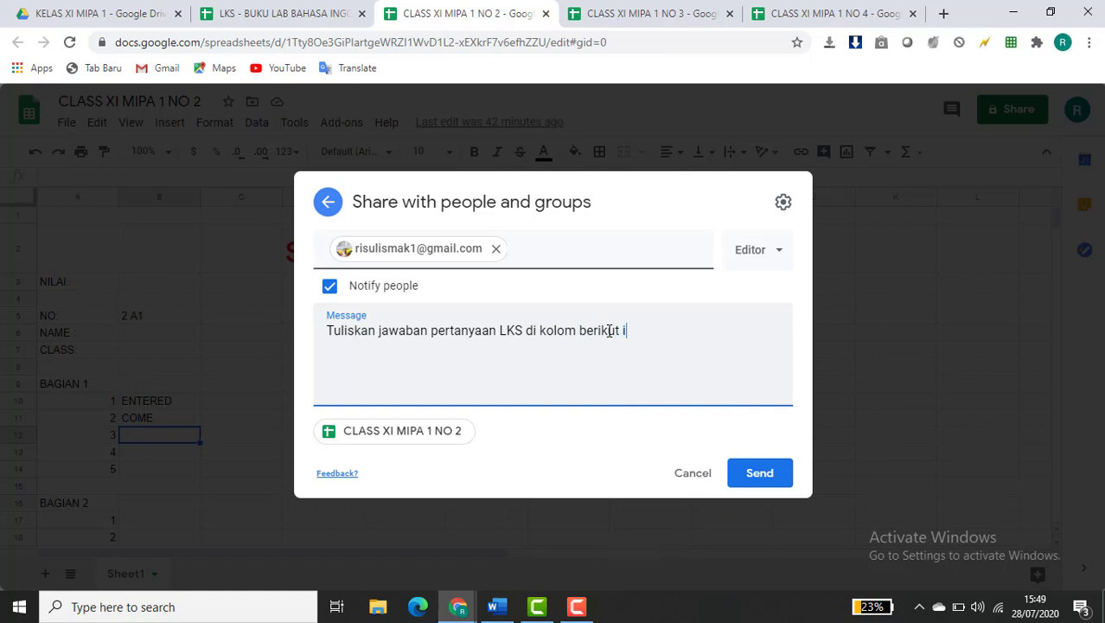
type("ni.")
Extend the message's wording to "kolom/ halaman berikut ini." with a closing "Terima kasih.", and send the invitation
left_click(575, 331)
type("kolom/ halaman berikut ini. ")
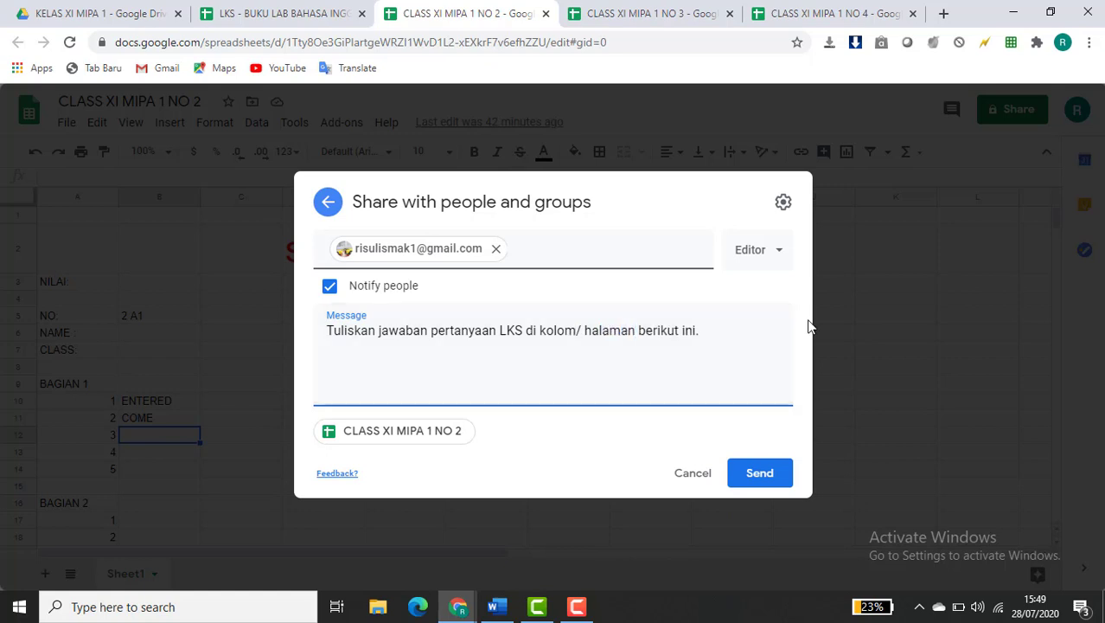
type("Terima kasih.")
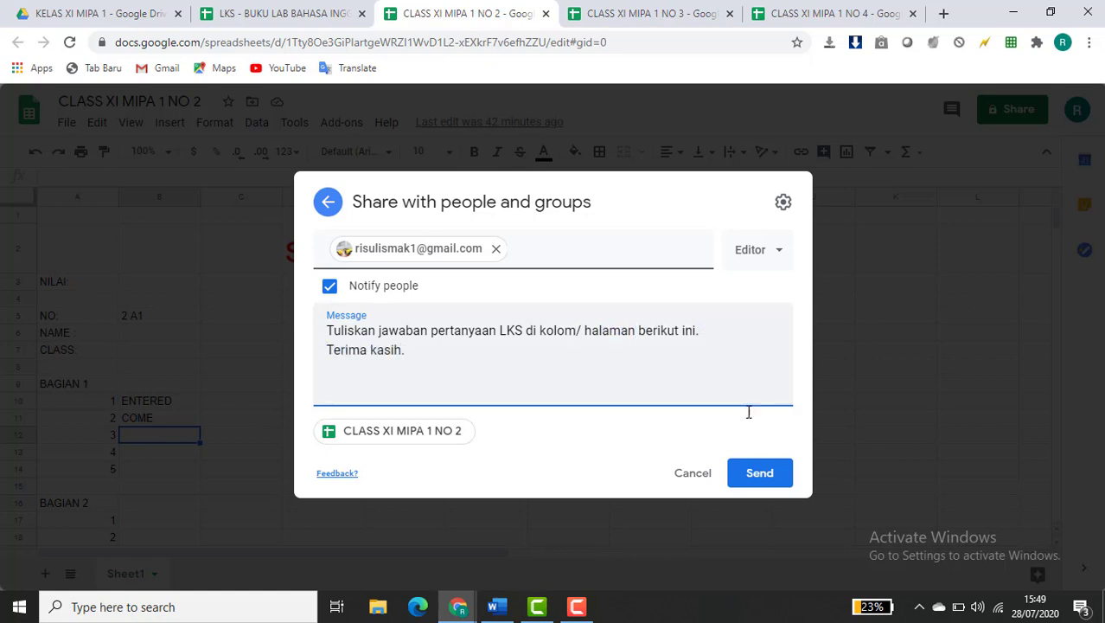
left_click(760, 476)
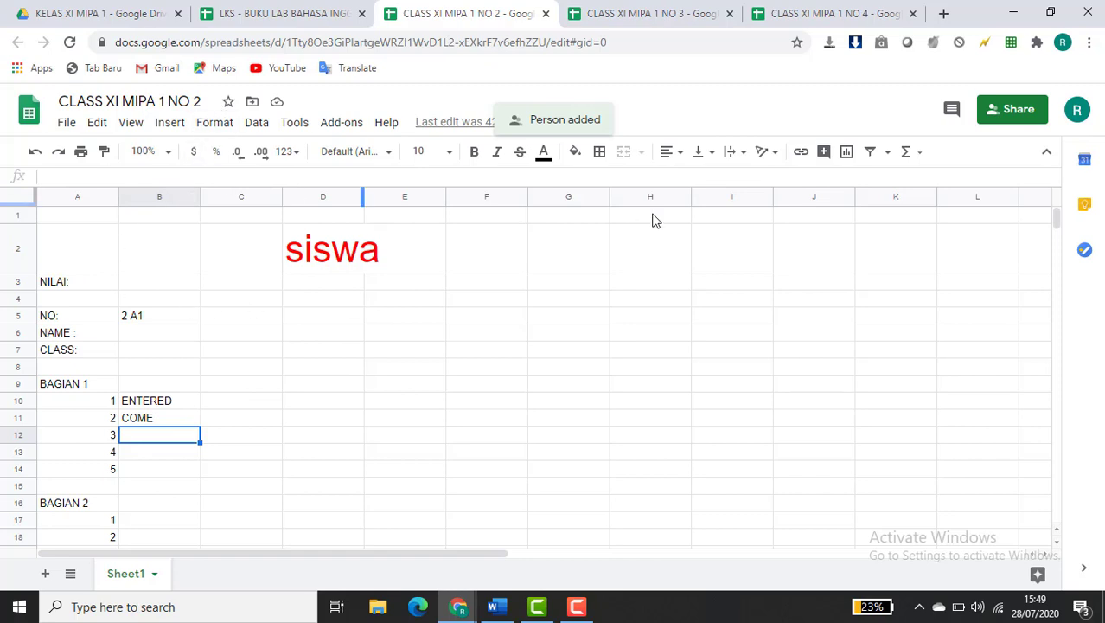
Open the sharing settings of the student worksheet CLASS XI MIPA 1 NO 3 and enter the student's e-mail address as recipient
left_click(628, 12)
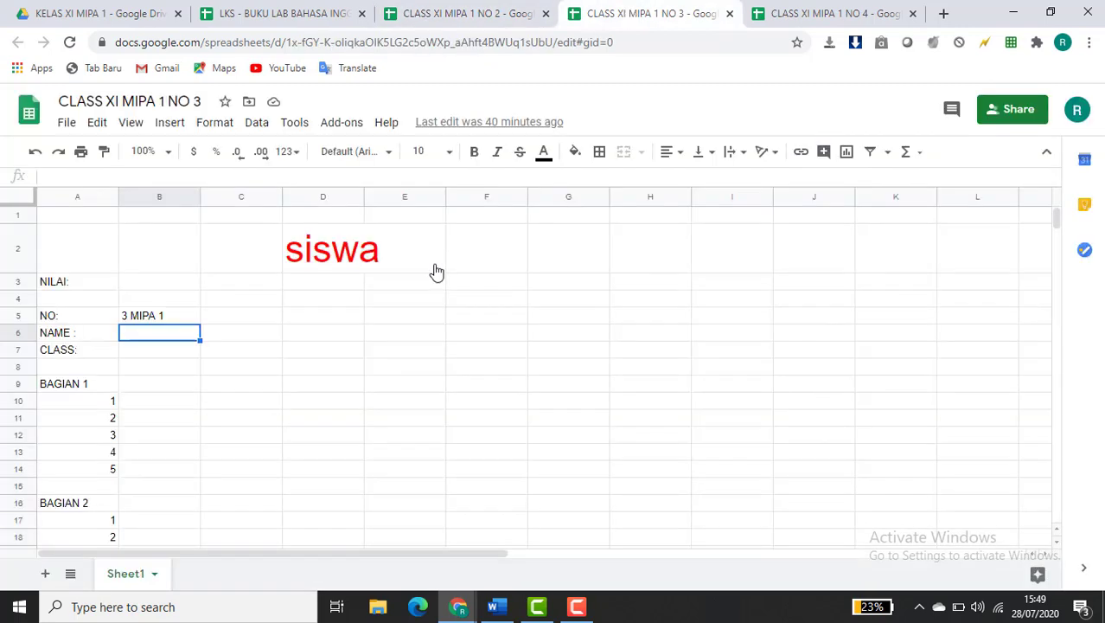
left_click(1006, 125)
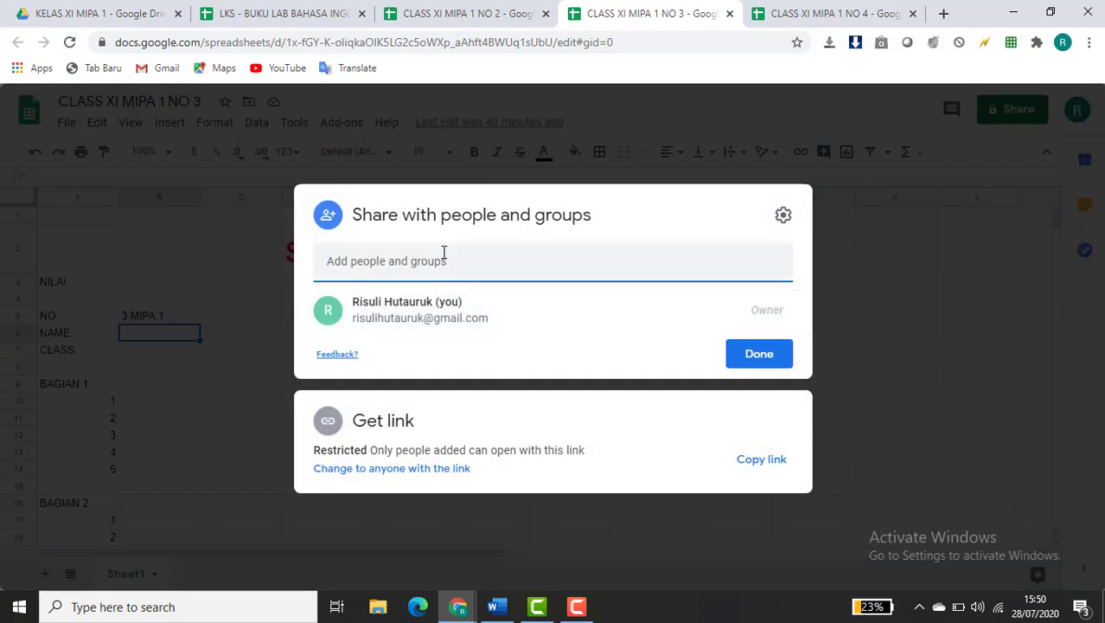
type("siswa")
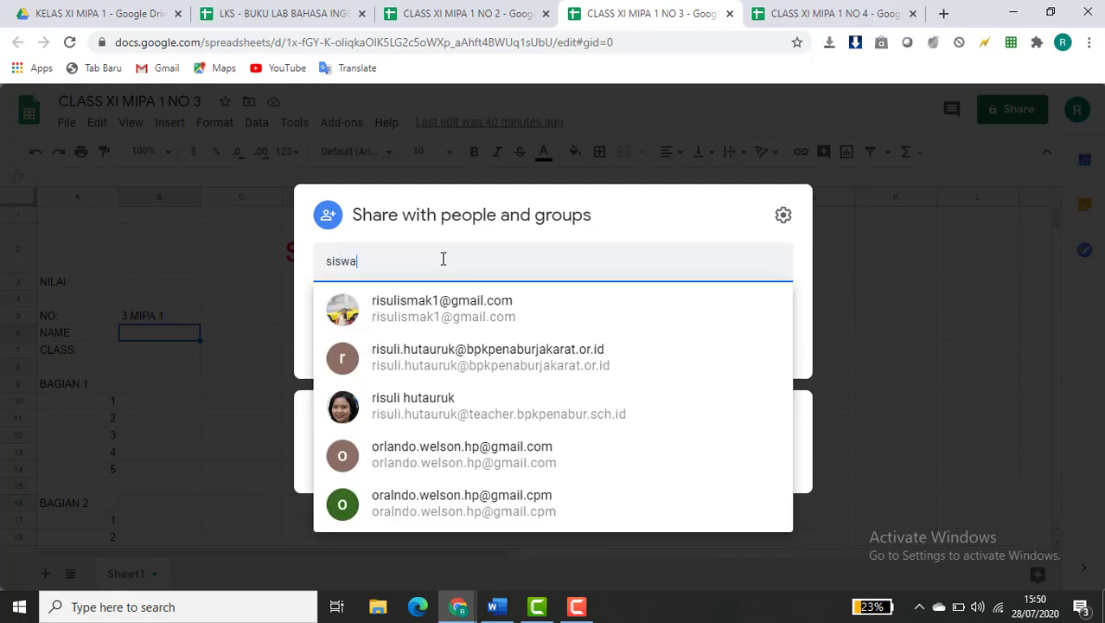
type("no3")
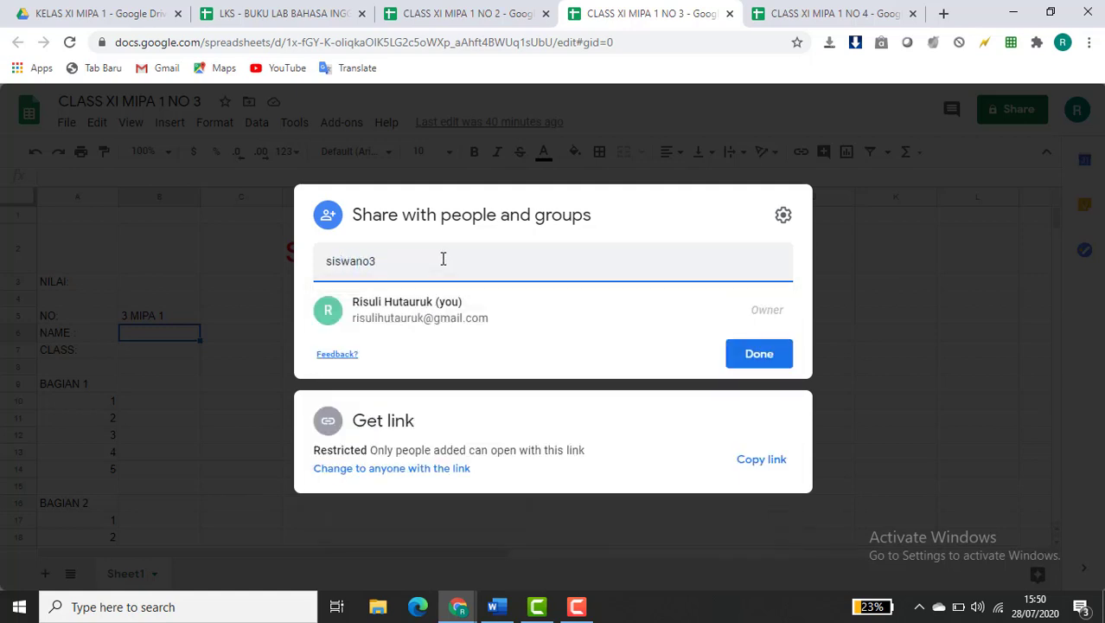